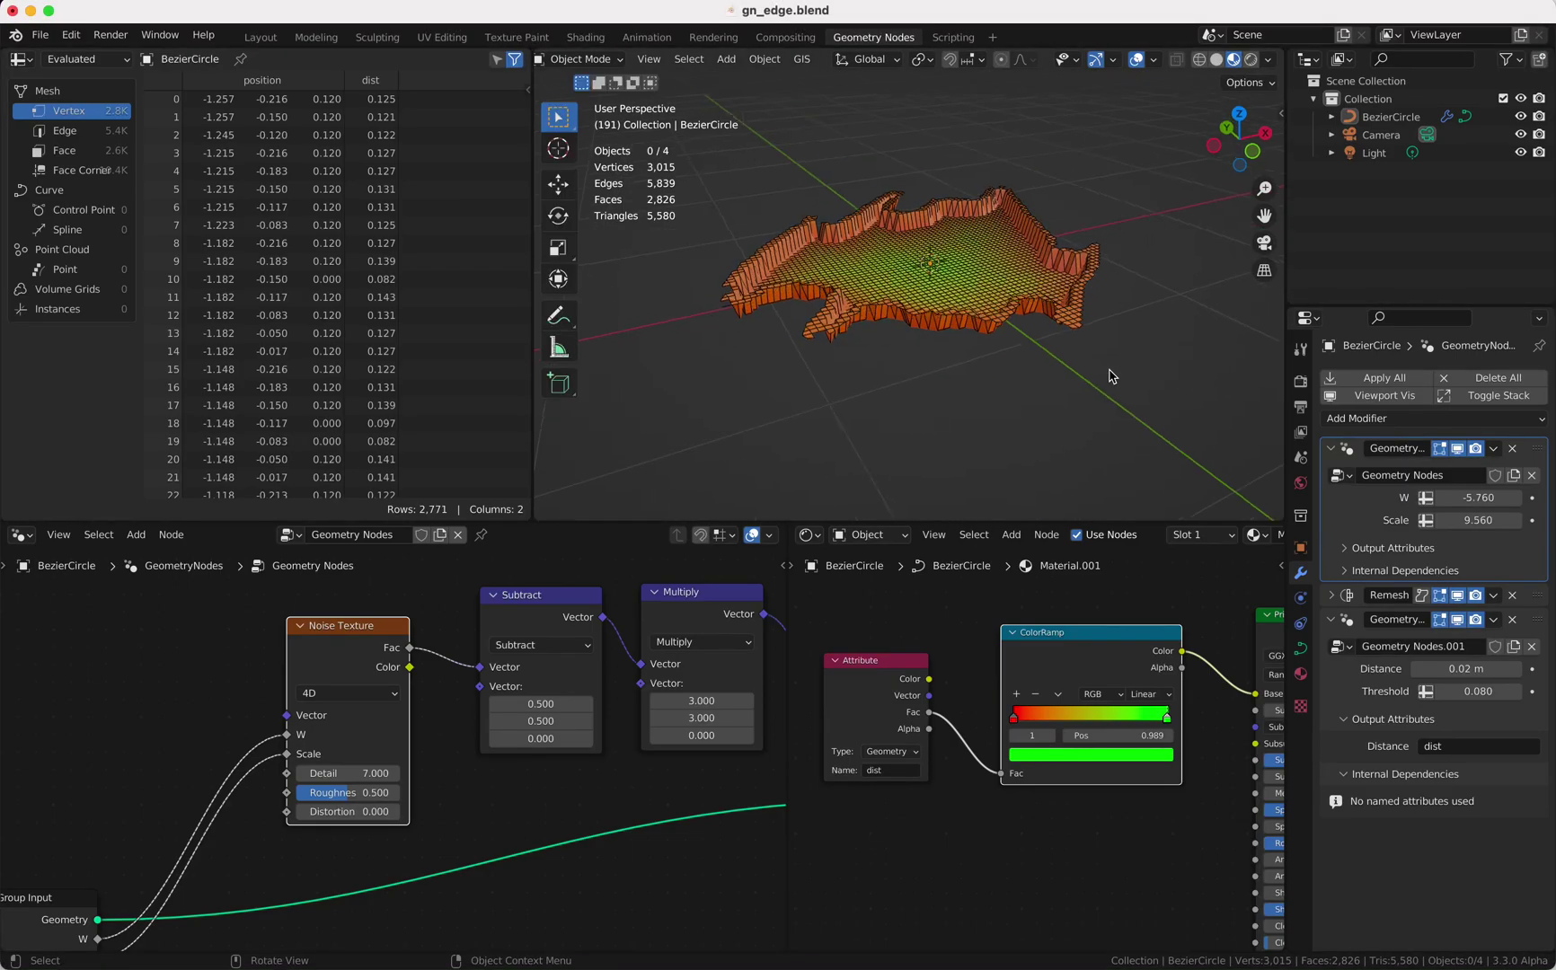
- Set the W input of the first Geometry Nodes modifier on the BezierCircle to -5.180
{"action": "scroll", "coordinate": [1112, 377], "scroll_direction": "up", "scroll_amount": 5}
{"action": "scroll", "coordinate": [1112, 376], "scroll_direction": "right", "scroll_amount": 4}
{"action": "scroll", "coordinate": [1112, 375], "scroll_direction": "left", "scroll_amount": 10}
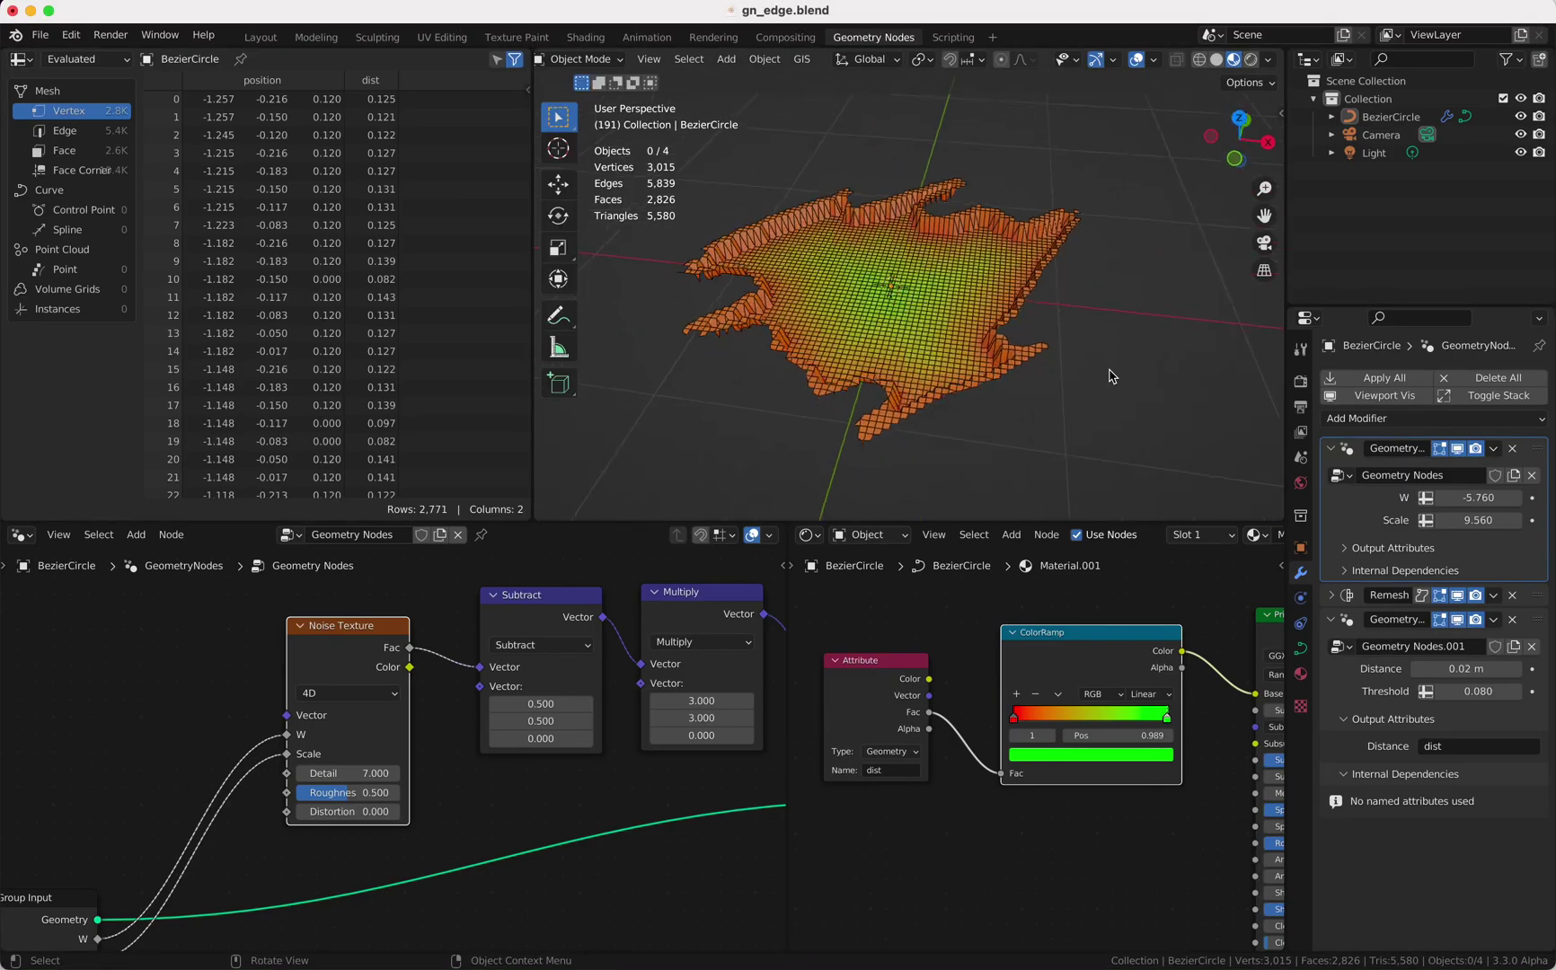
{"action": "scroll", "coordinate": [1112, 376], "scroll_direction": "left", "scroll_amount": 3}
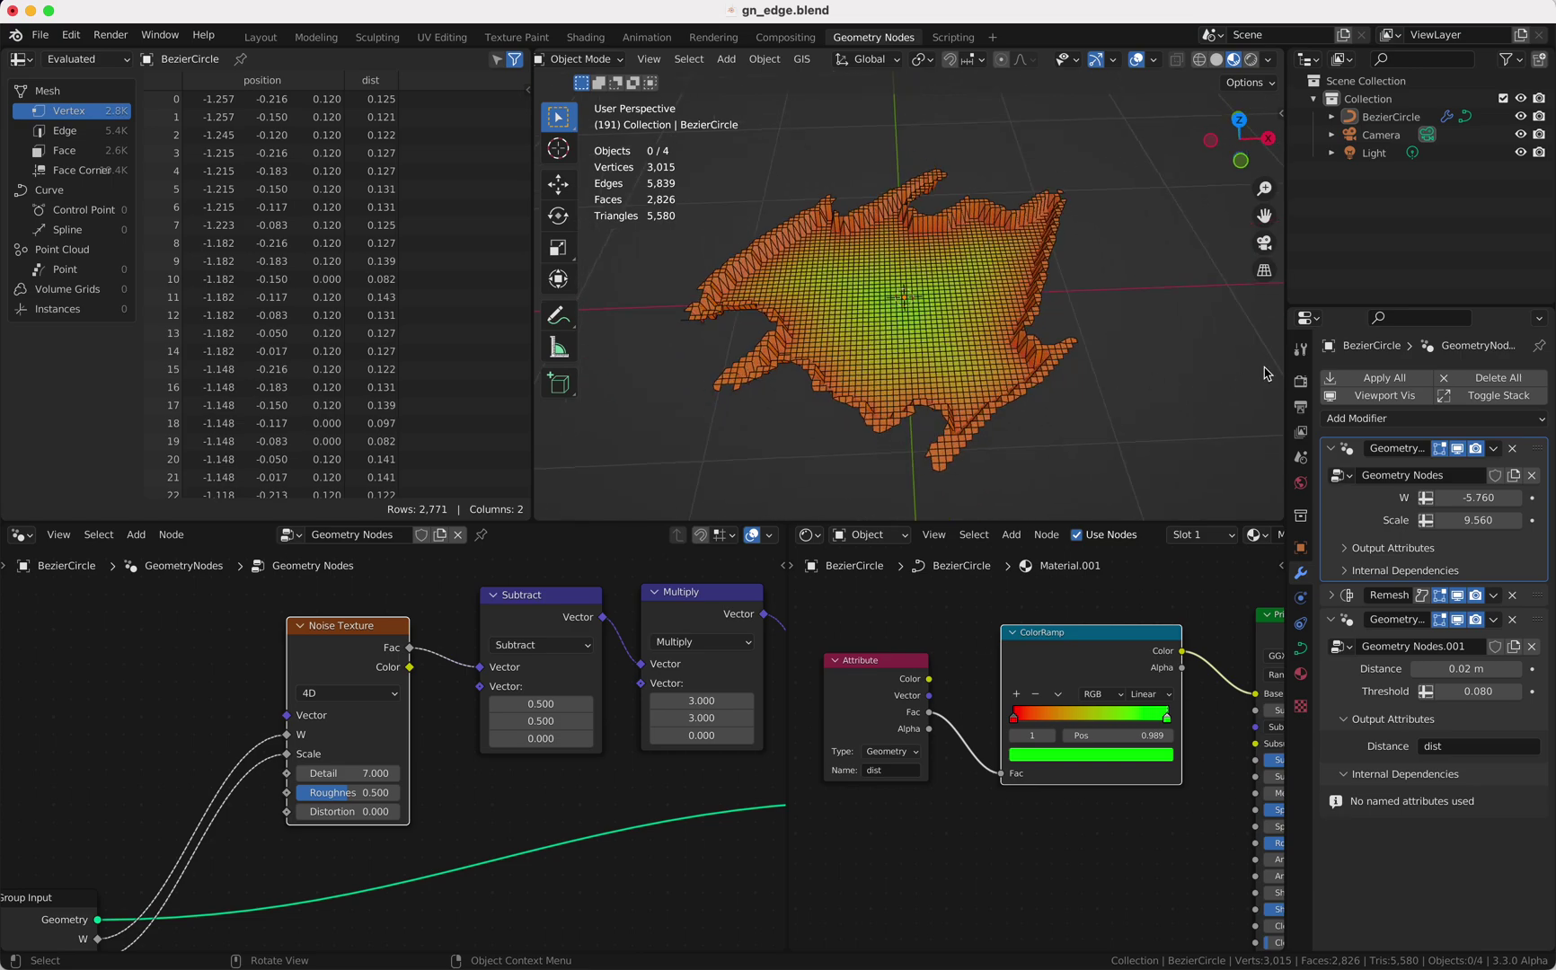
{"action": "scroll", "coordinate": [1023, 349], "scroll_direction": "left", "scroll_amount": 3}
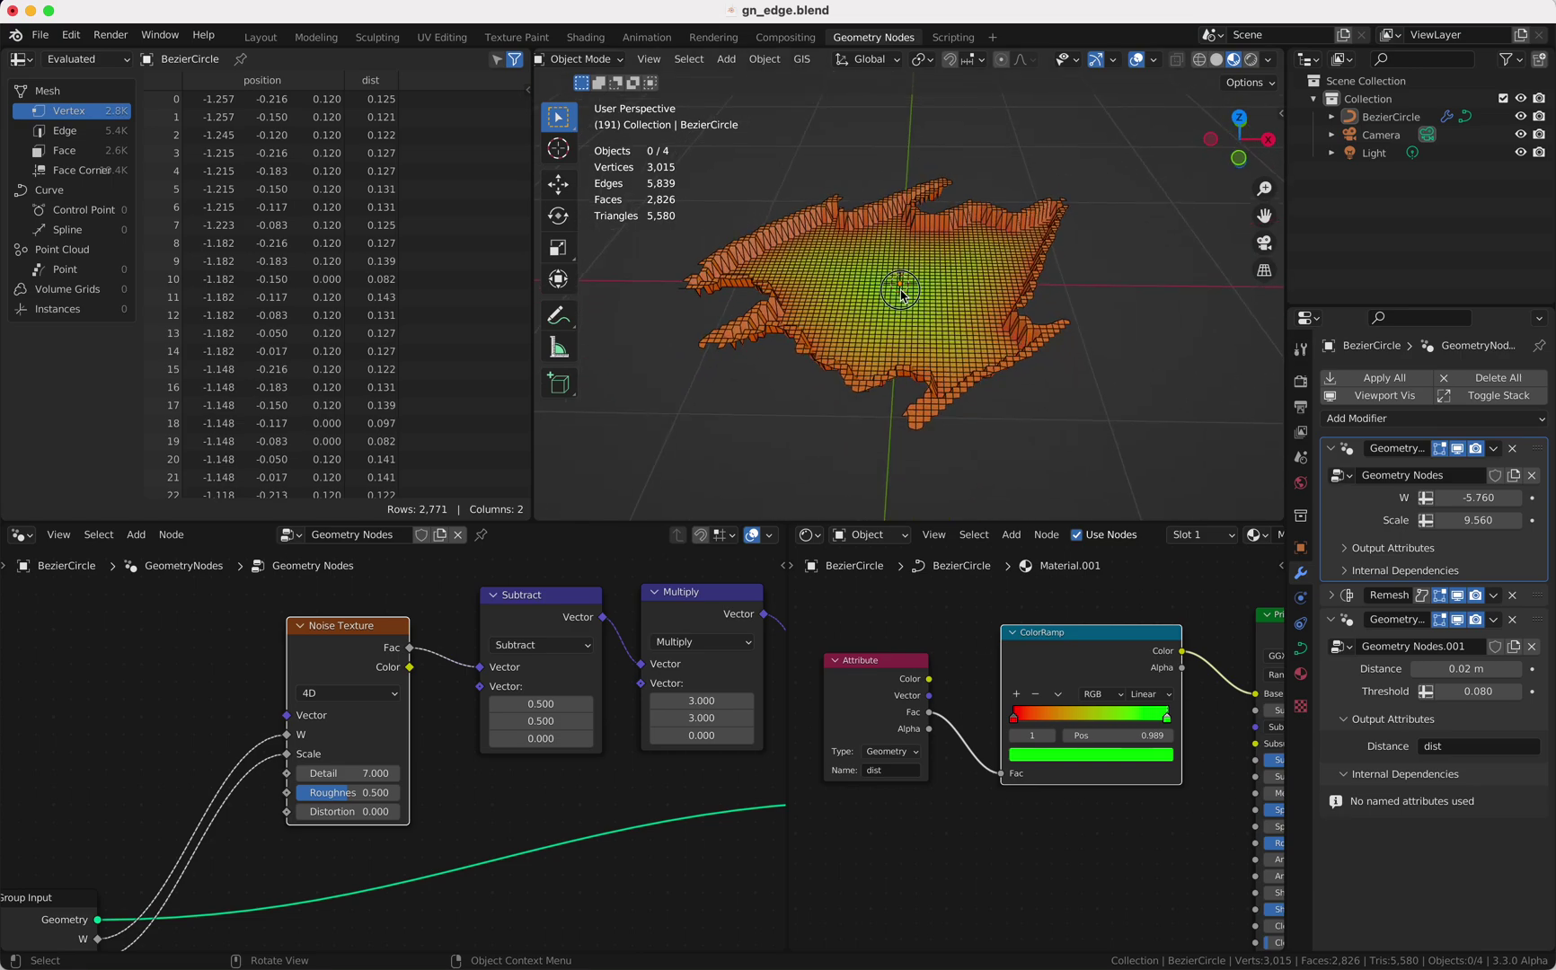
{"action": "scroll", "coordinate": [1091, 399], "scroll_direction": "left", "scroll_amount": 5}
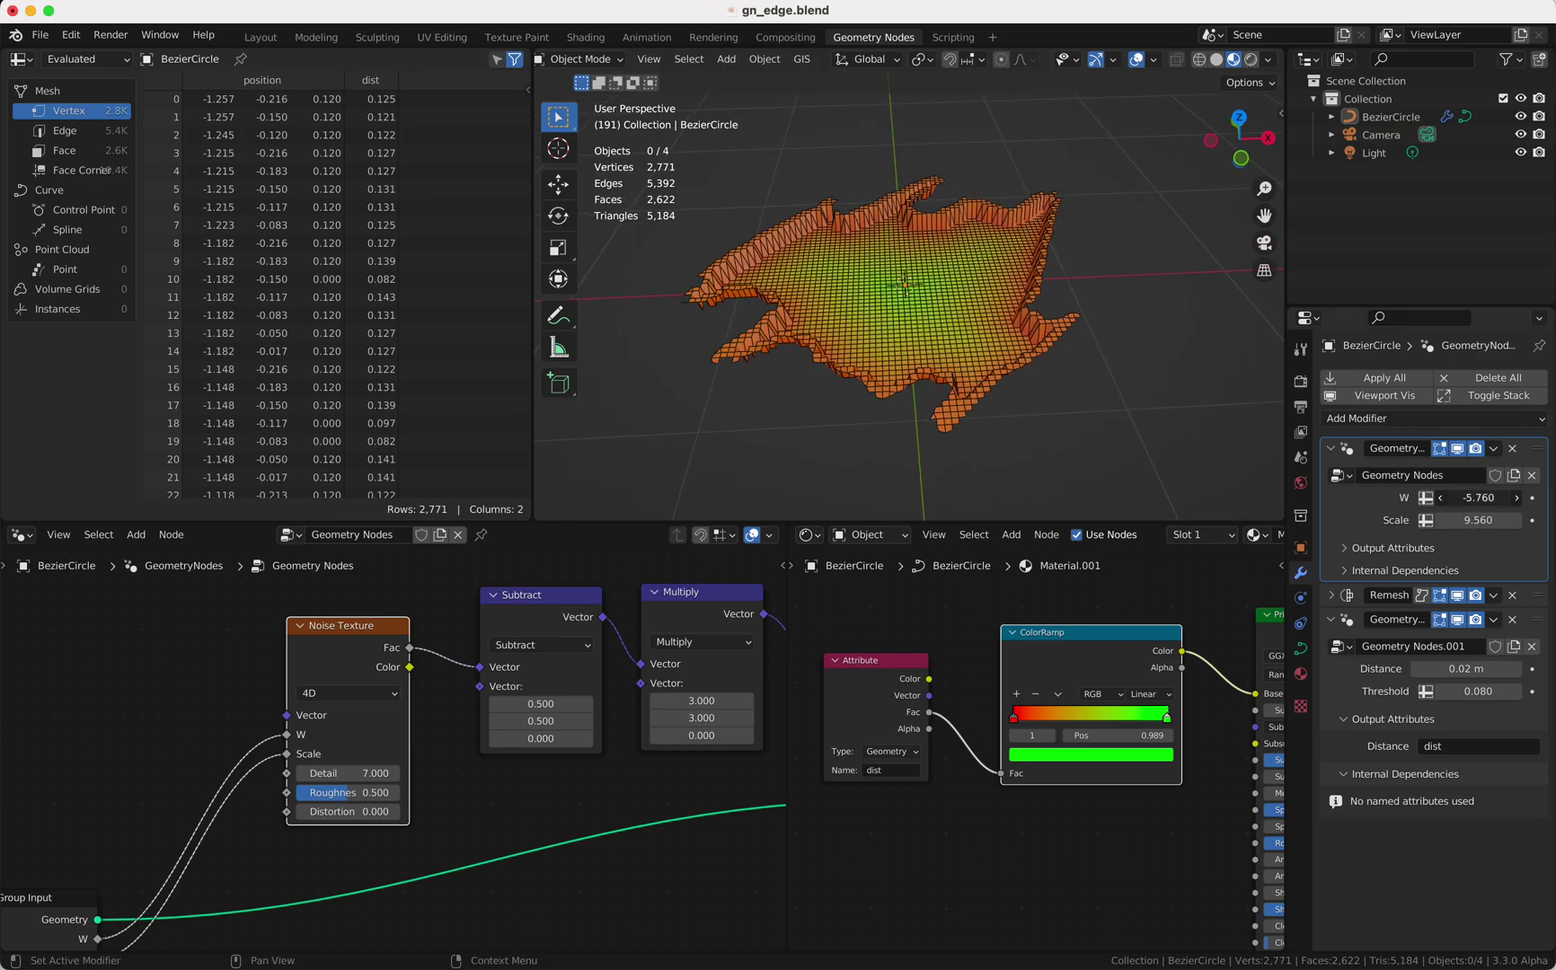
{"action": "left_click_drag", "start_coordinate": [1478, 498], "coordinate": [1531, 498]}
{"action": "scroll", "coordinate": [1088, 493], "scroll_direction": "down", "scroll_amount": 5}
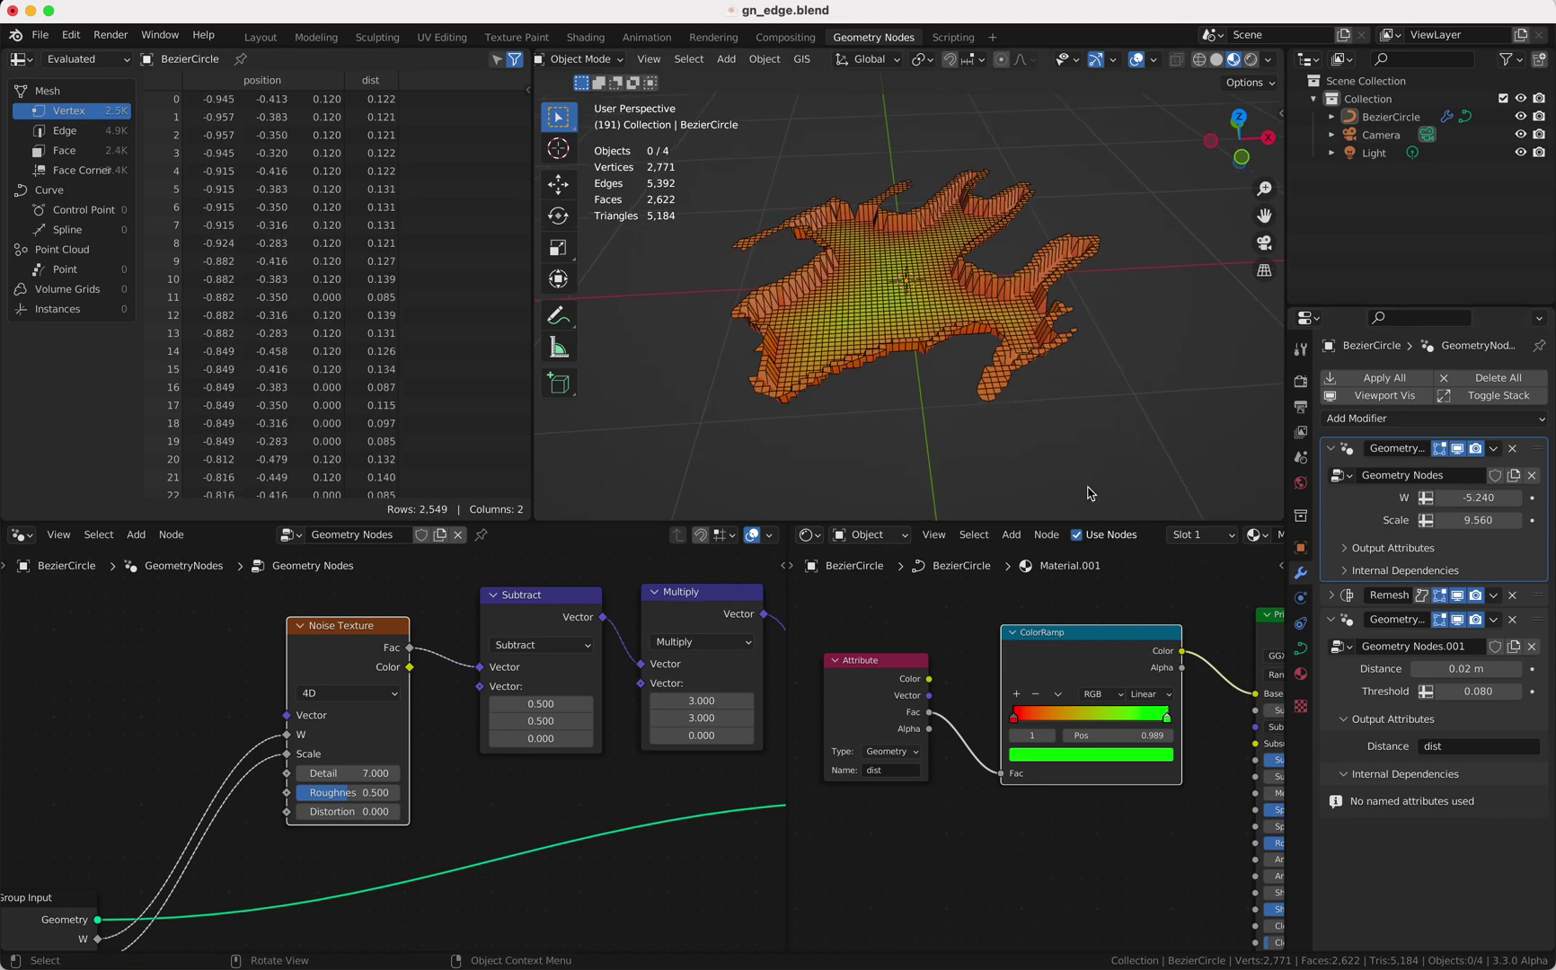
{"action": "scroll", "coordinate": [1087, 494], "scroll_direction": "up", "scroll_amount": 5}
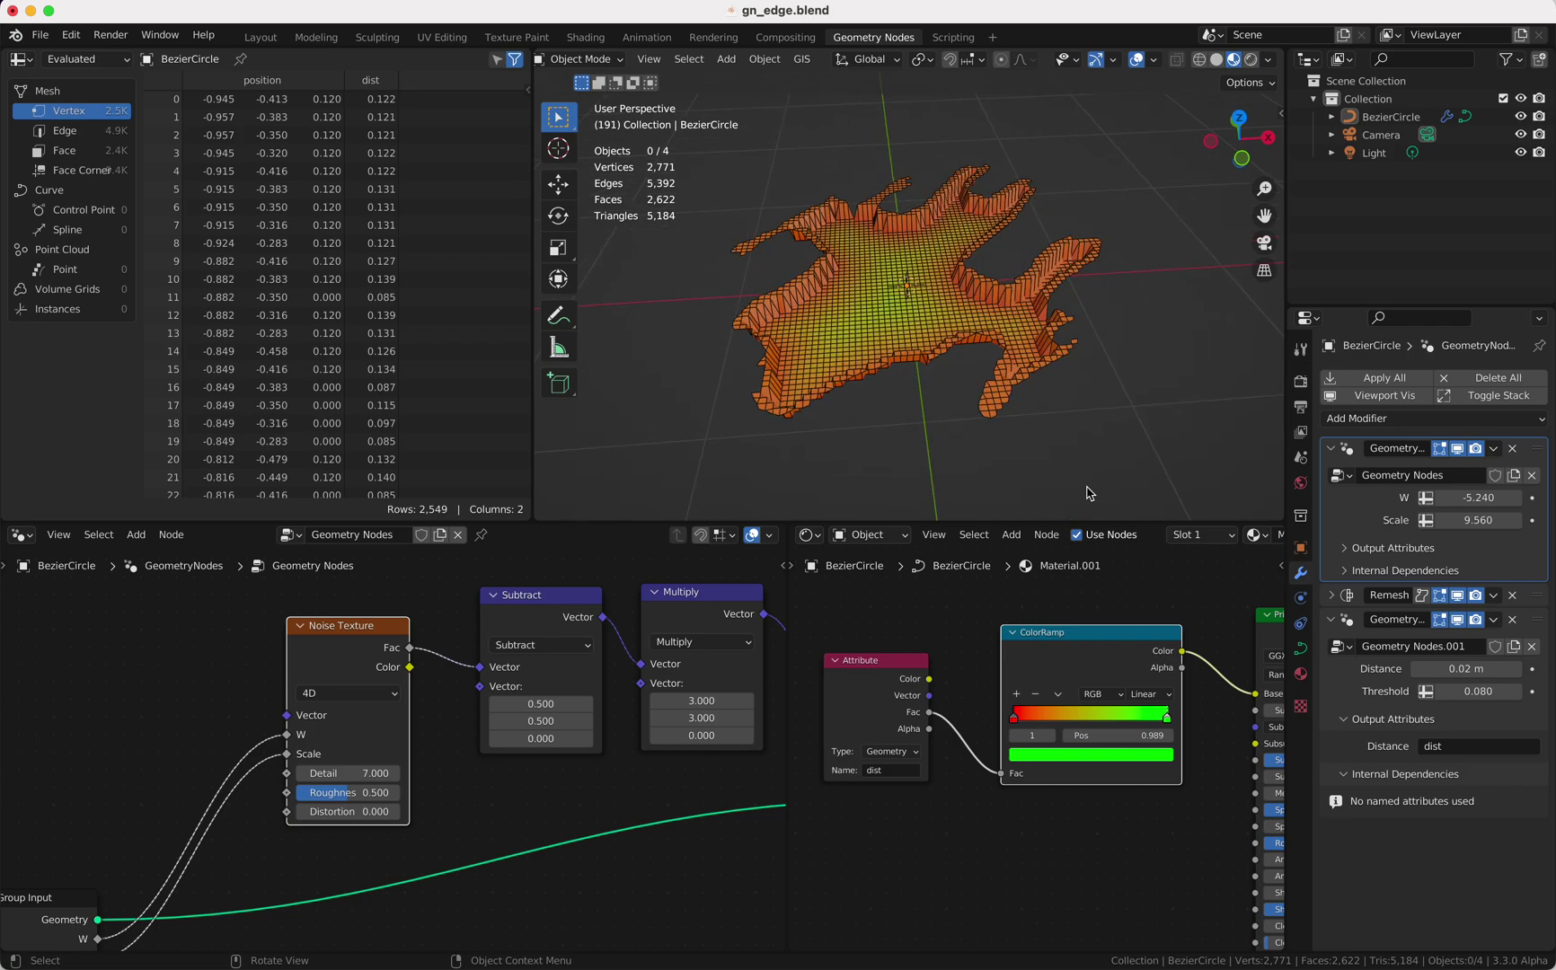
{"action": "left_click", "coordinate": [1459, 488]}
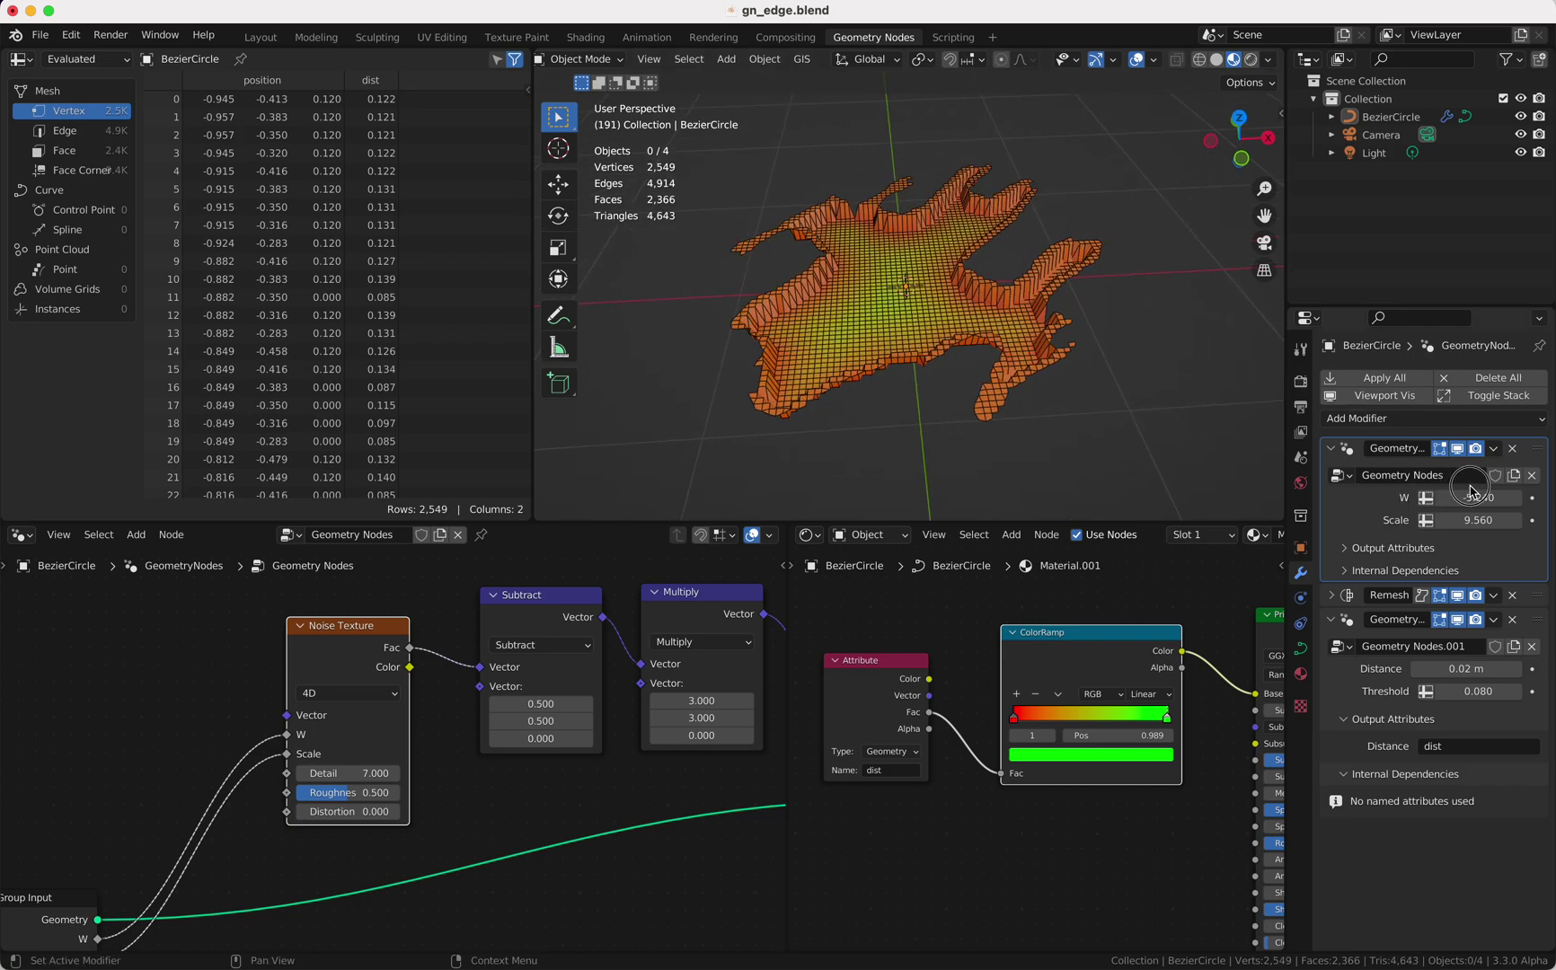
{"action": "left_click_drag", "start_coordinate": [1469, 500], "coordinate": [1478, 500]}
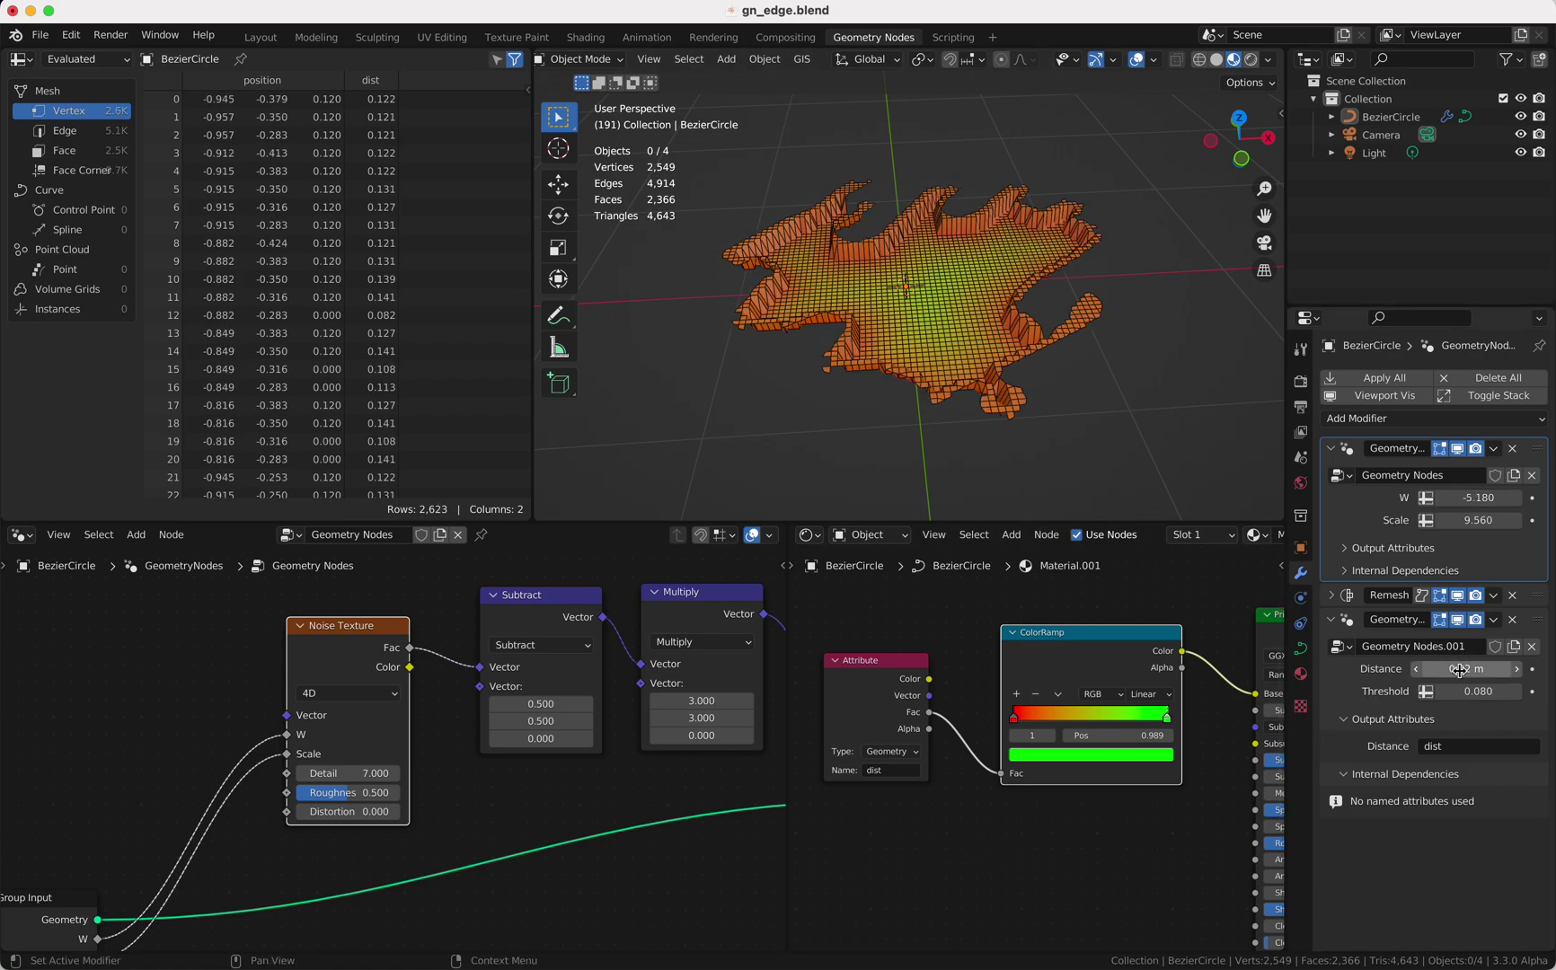
- Keep dist as the Distance output attribute and move the ColorRamp's green stop to position 0.411
{"action": "mouse_move", "coordinate": [1478, 690]}
{"action": "left_mouse_down"}
{"action": "mouse_move", "coordinate": [1554, 691]}
{"action": "mouse_move", "coordinate": [1466, 695]}
{"action": "left_mouse_up"}
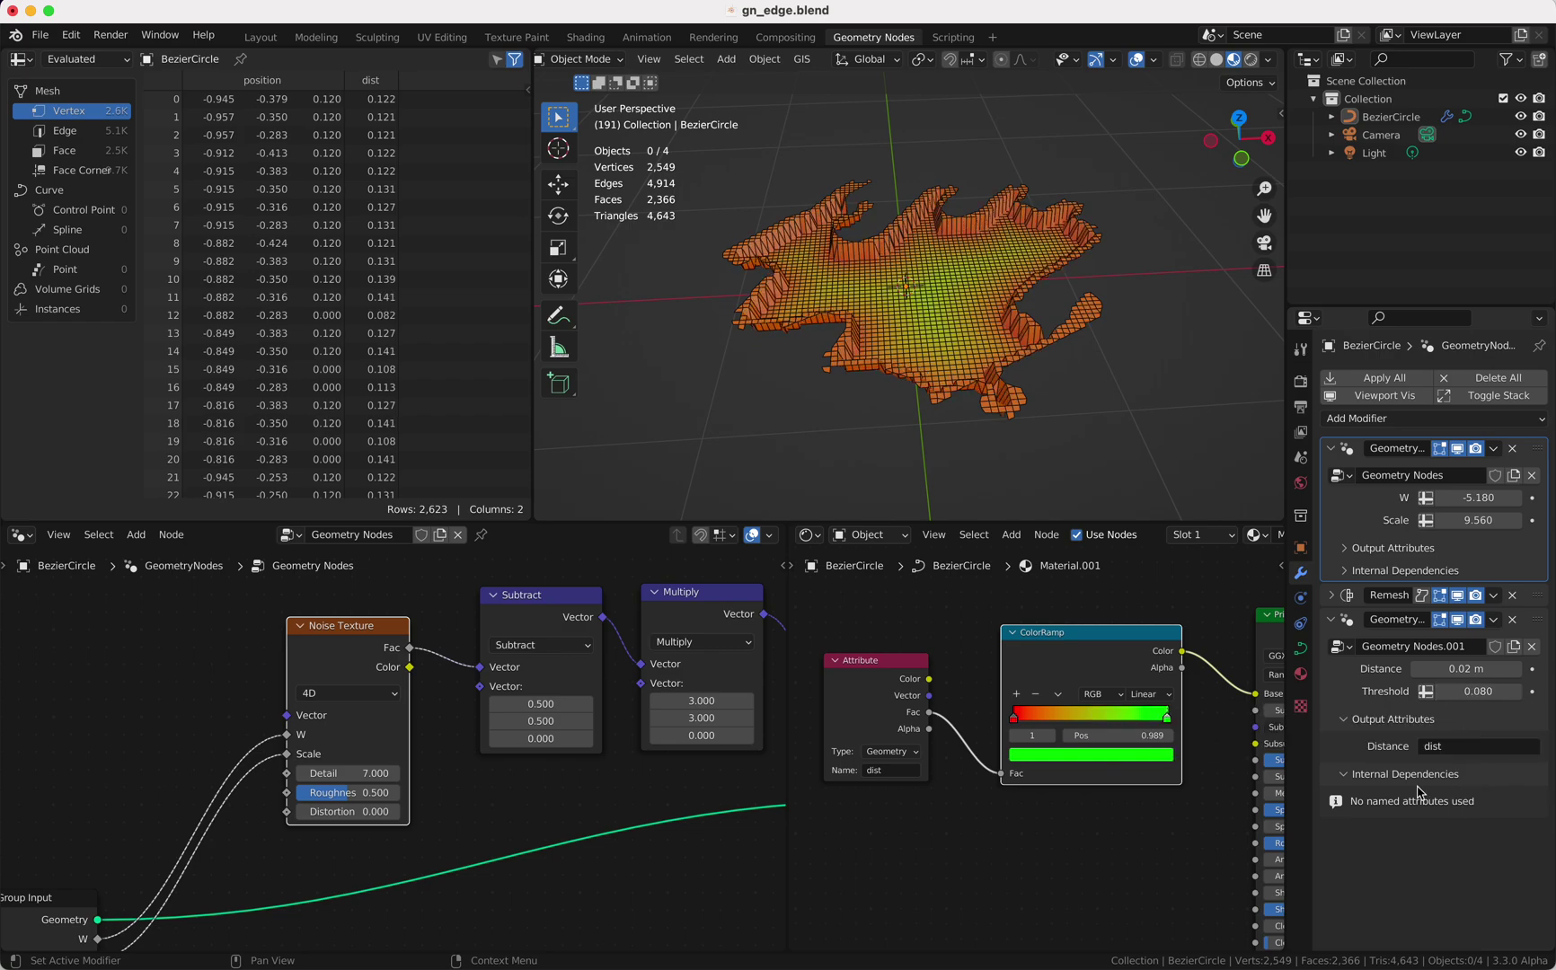
{"action": "left_click", "coordinate": [1464, 749]}
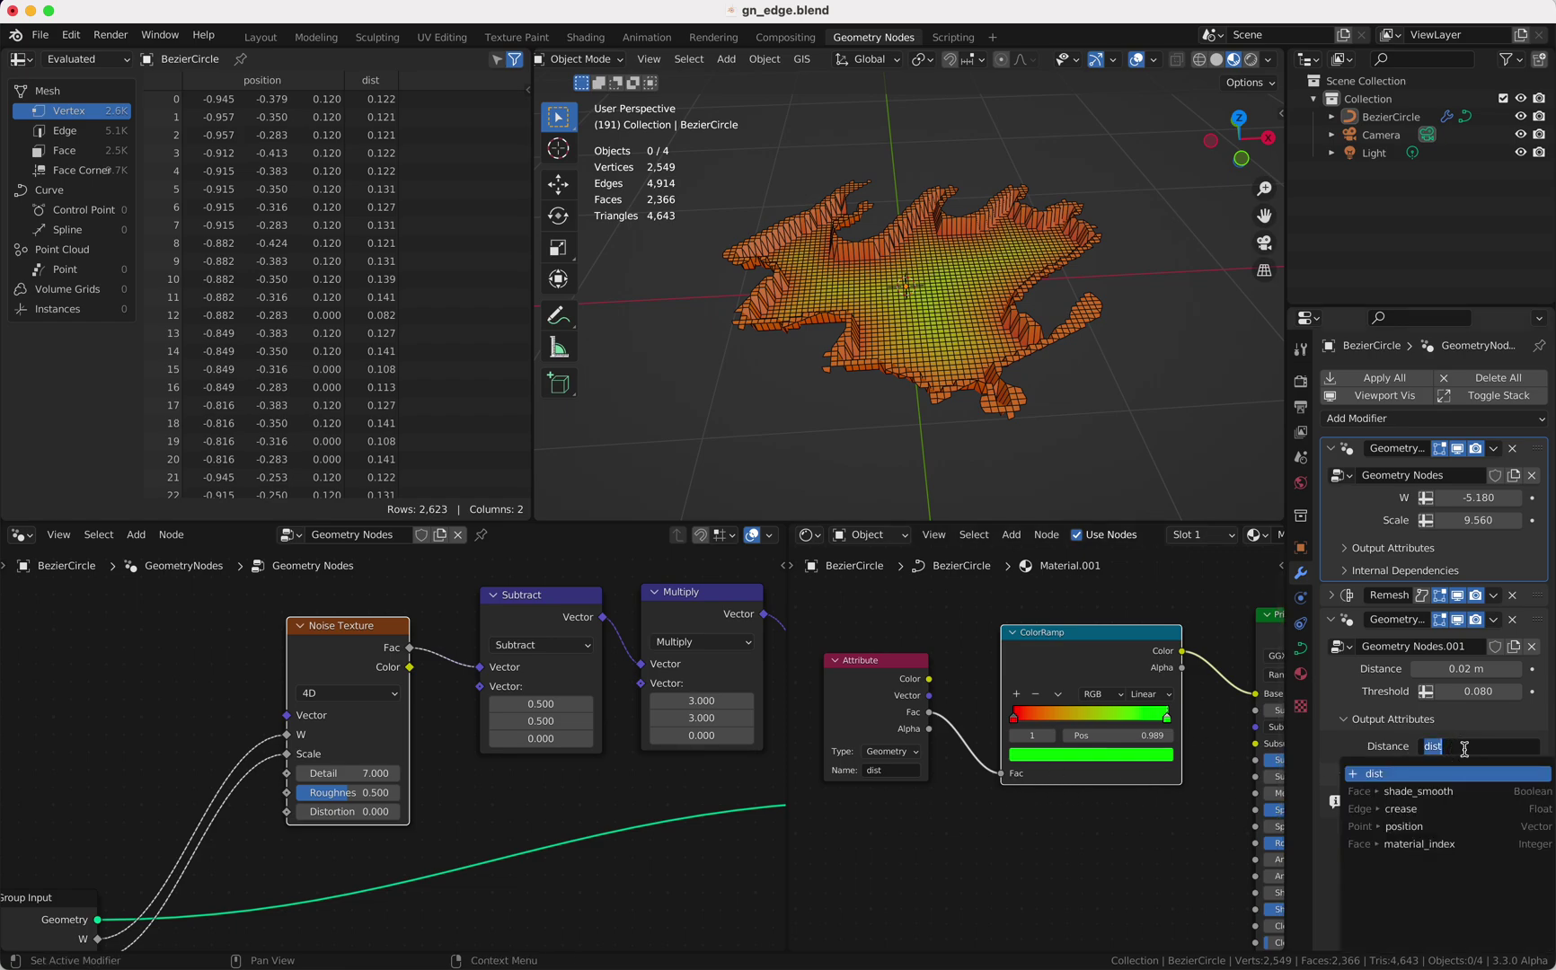
{"action": "key", "text": "Return"}
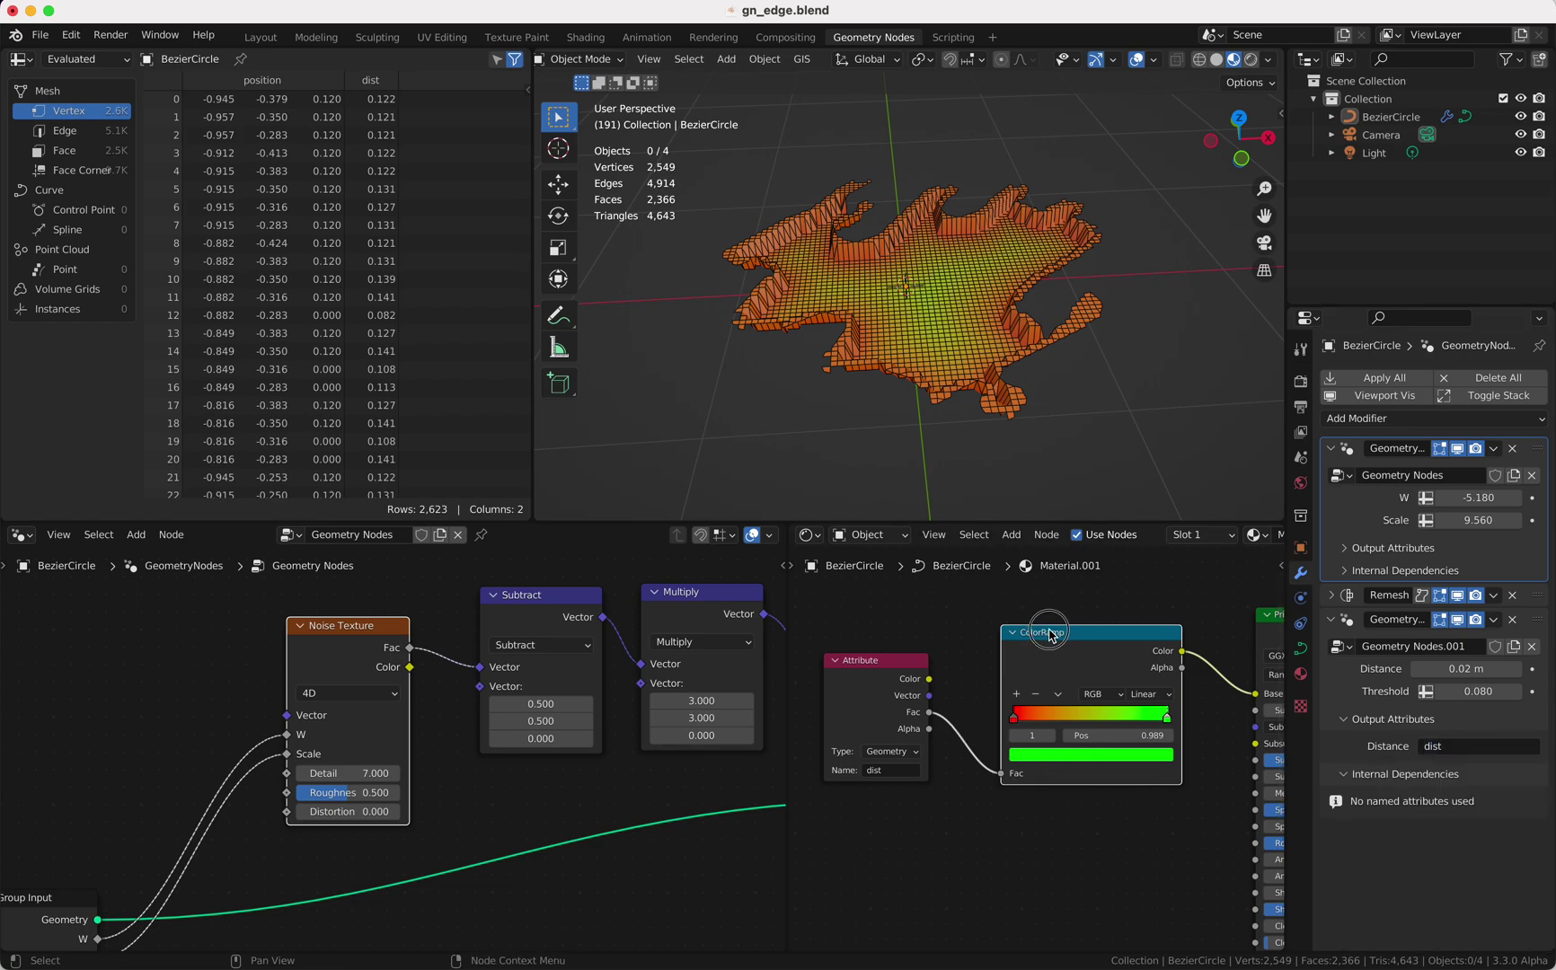
{"action": "mouse_move", "coordinate": [1167, 720]}
{"action": "left_mouse_down"}
{"action": "mouse_move", "coordinate": [1046, 724]}
{"action": "mouse_move", "coordinate": [1143, 726]}
{"action": "mouse_move", "coordinate": [1083, 732]}
{"action": "mouse_move", "coordinate": [1074, 750]}
{"action": "left_mouse_up"}
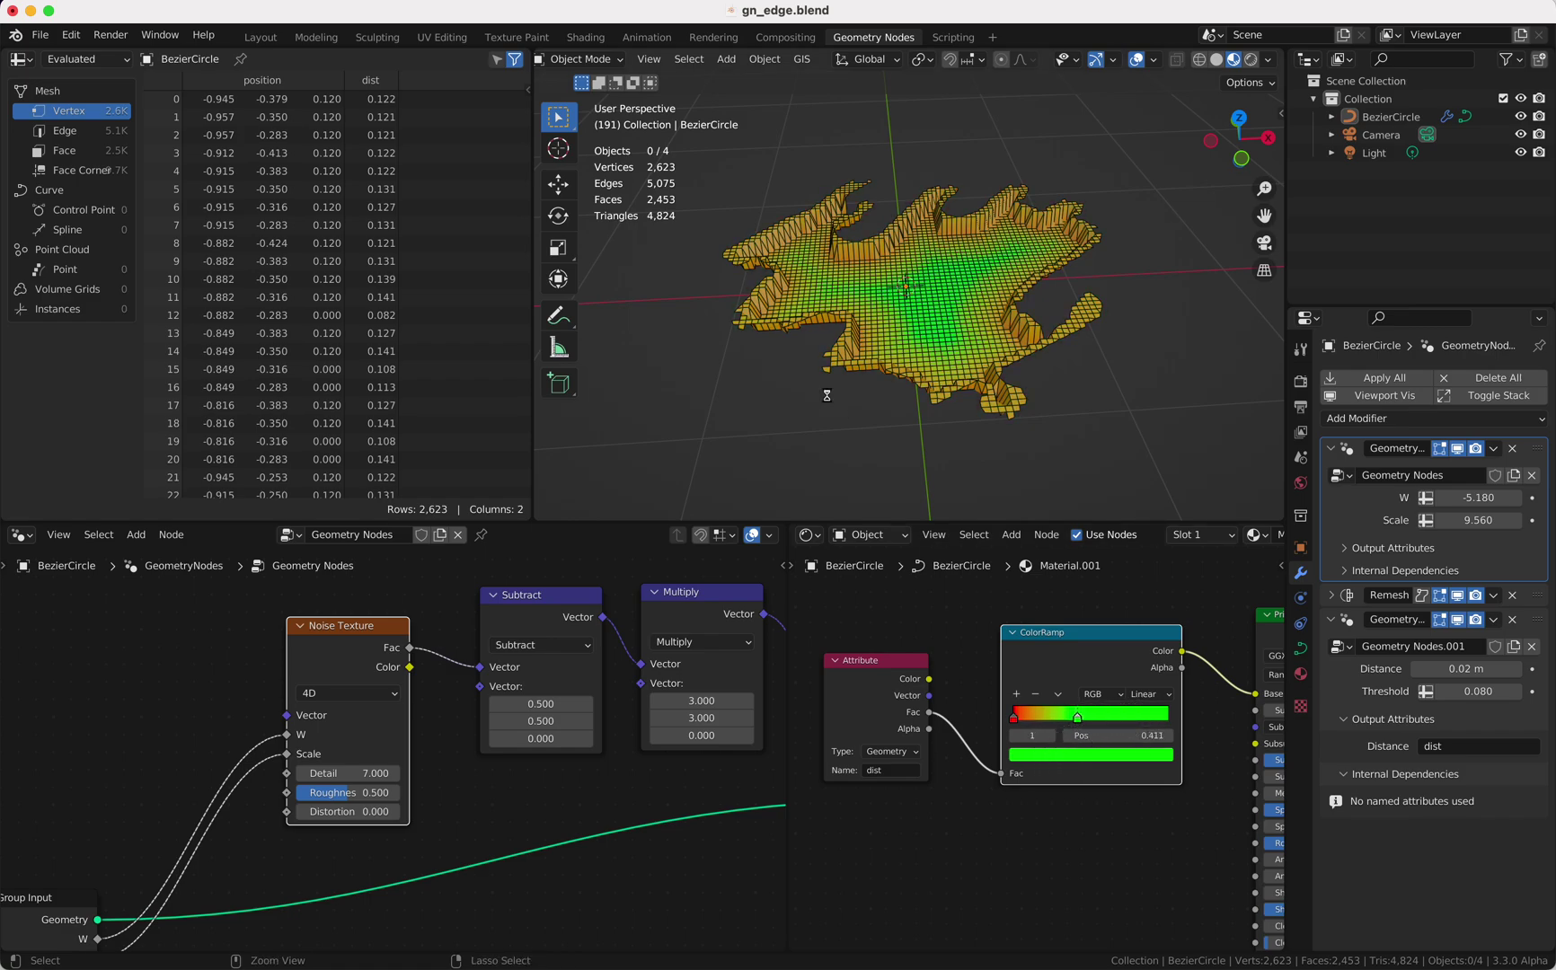
- Start a new General file and delete the default cube
{"action": "left_click", "coordinate": [40, 36]}
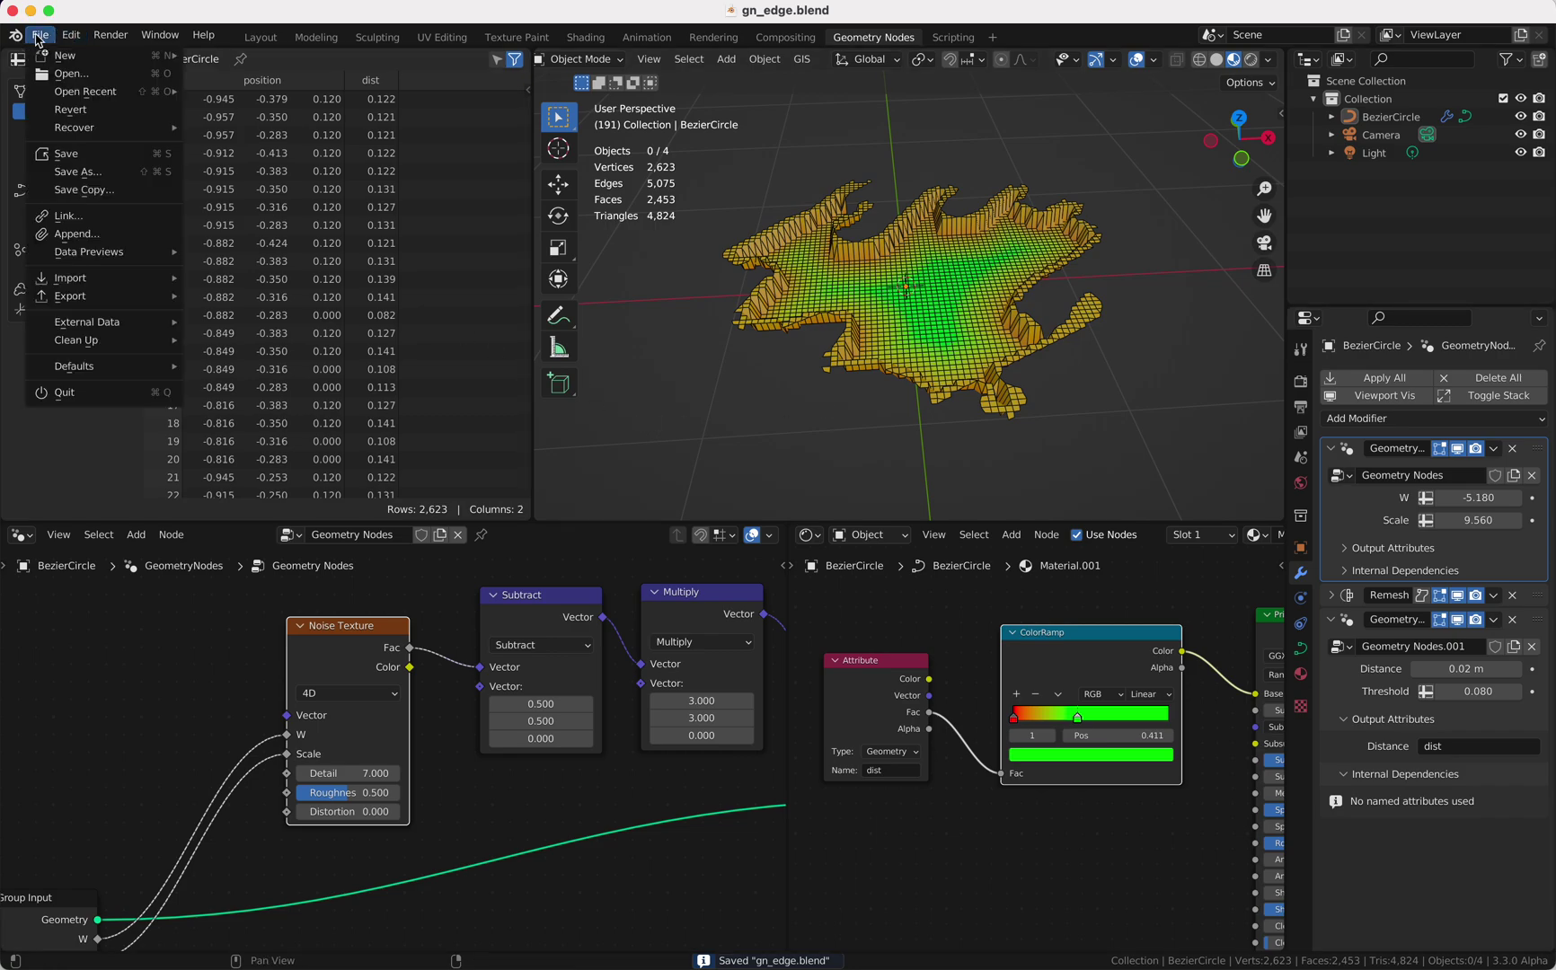
{"action": "left_click", "coordinate": [40, 41]}
{"action": "left_click", "coordinate": [41, 41]}
{"action": "mouse_move", "coordinate": [59, 55]}
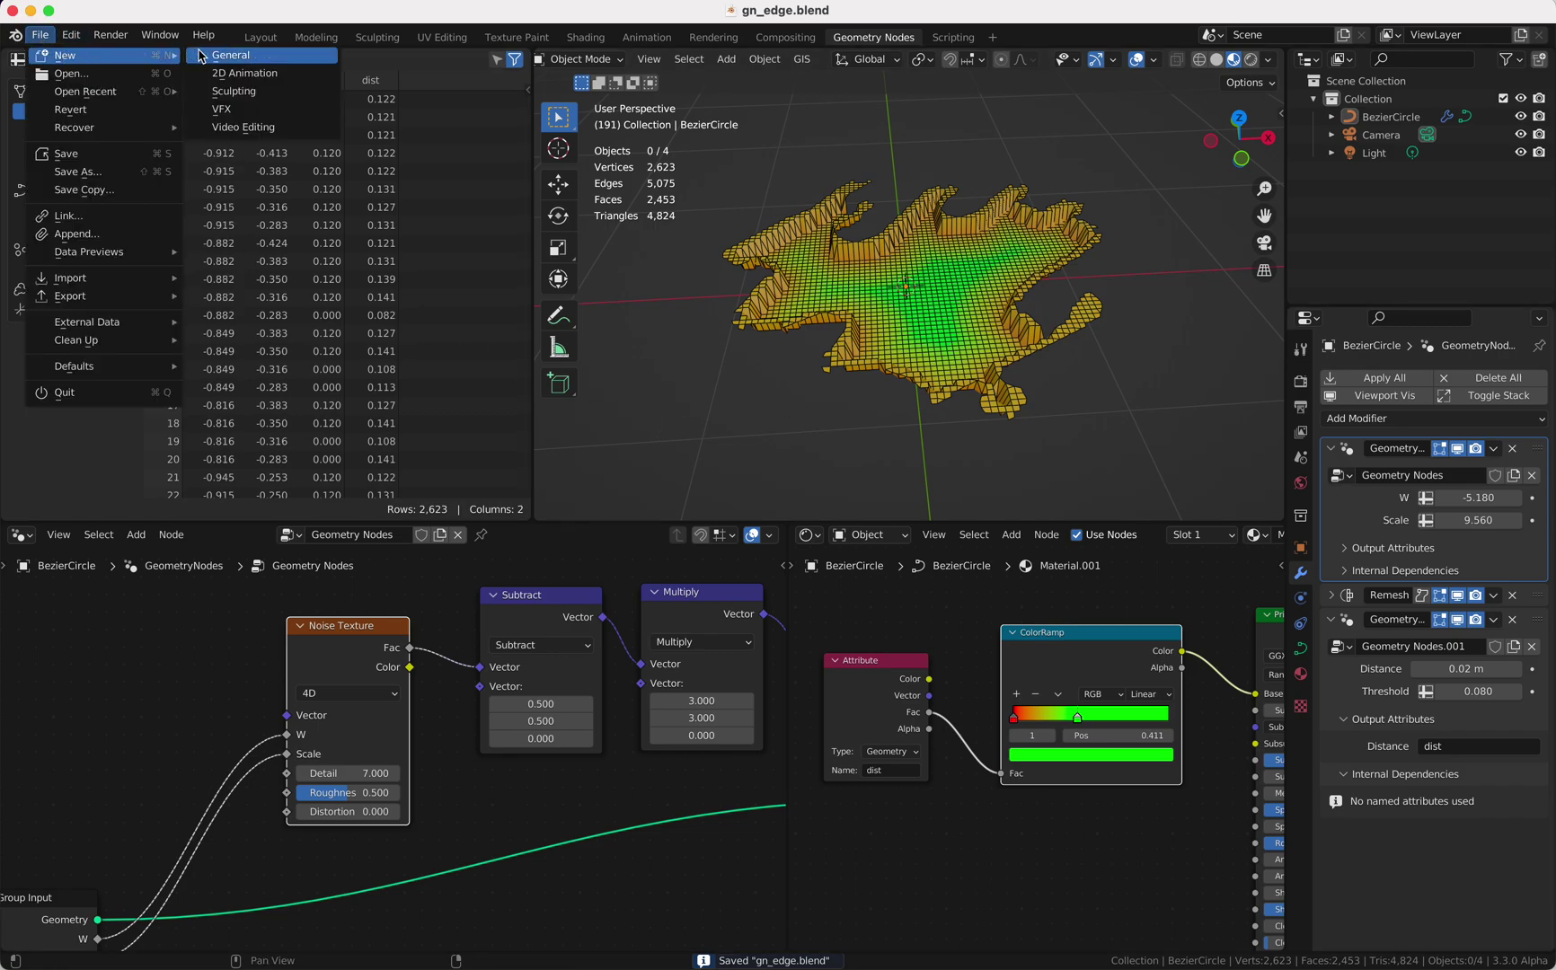
{"action": "left_click", "coordinate": [244, 53]}
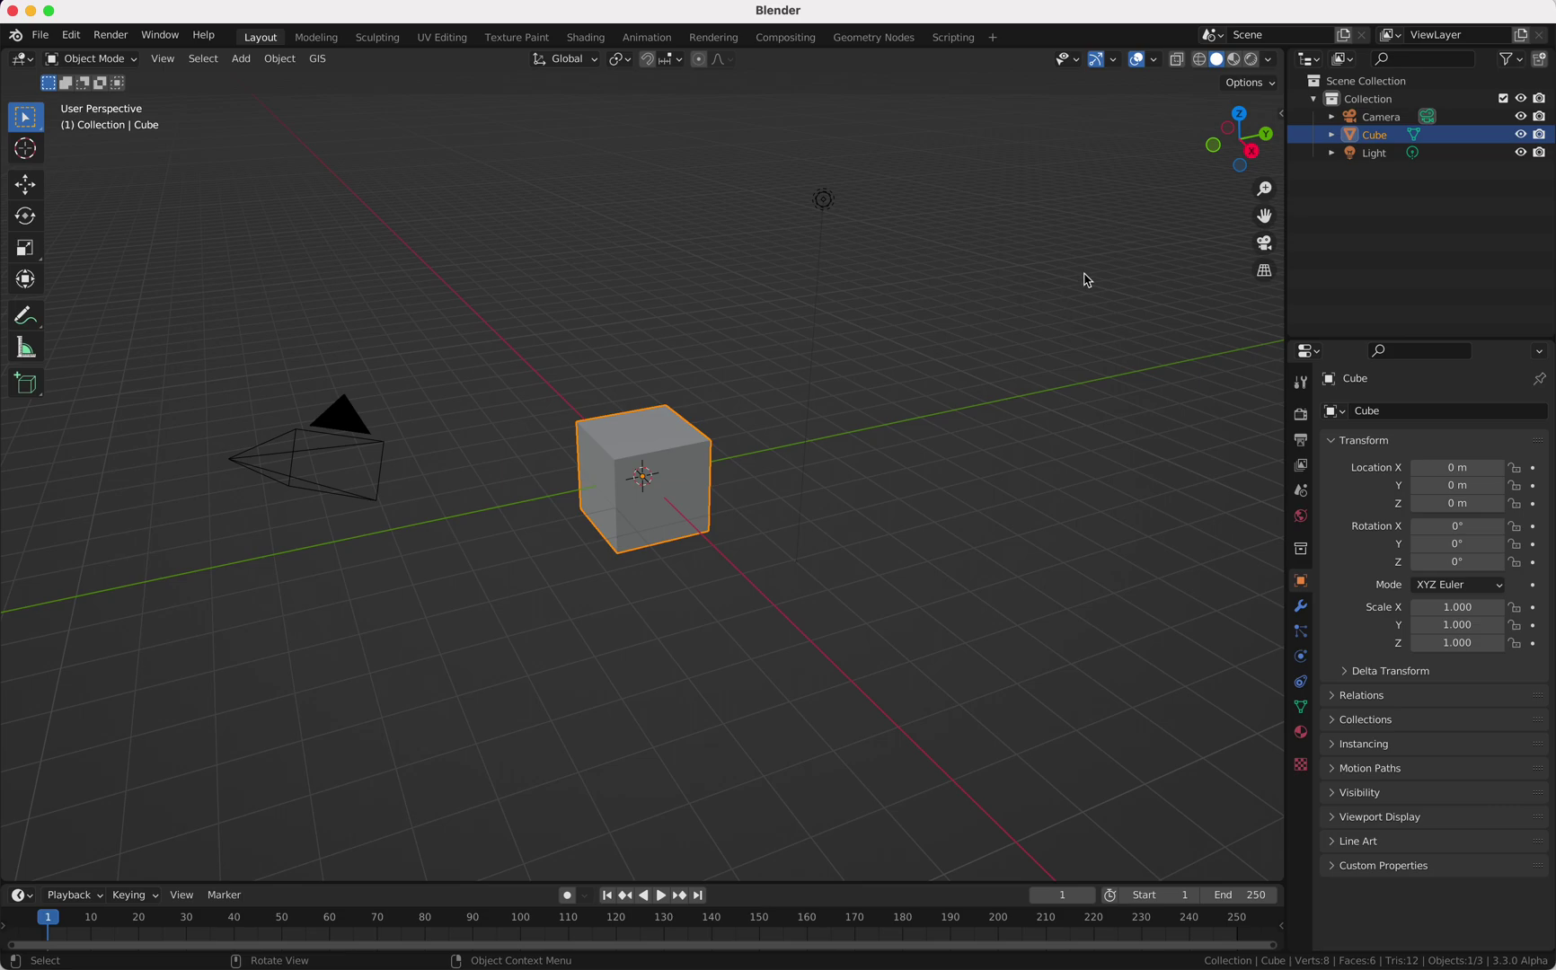
{"action": "key", "text": "x"}
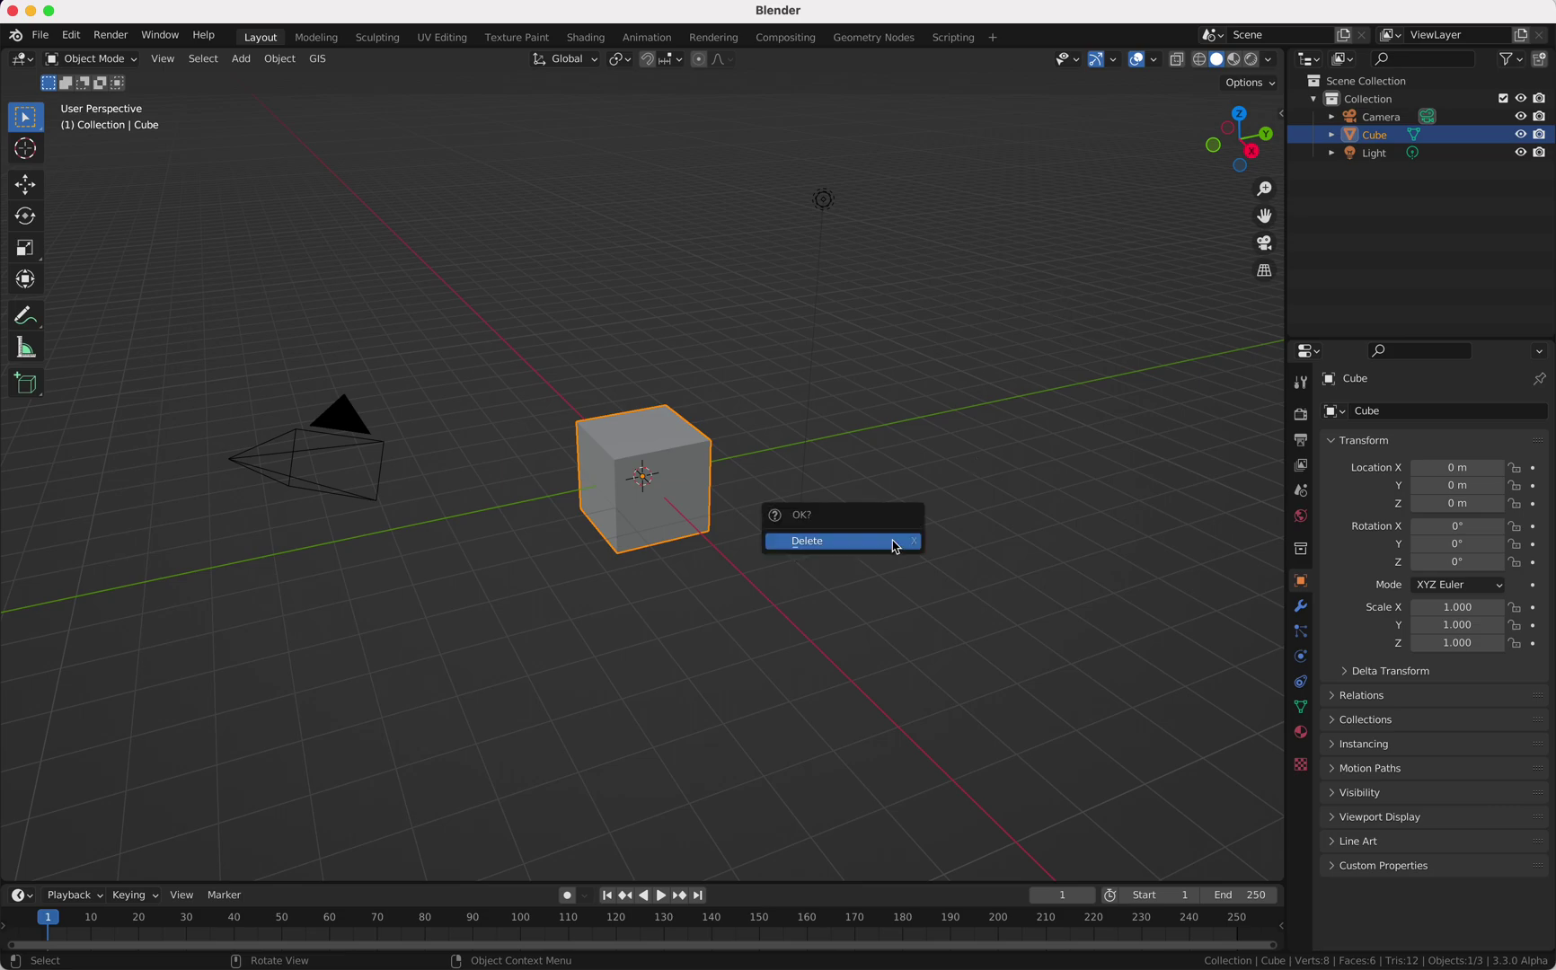
{"action": "left_click", "coordinate": [895, 541]}
- Turn on the Screencast Keys overlay for the 3D viewport
{"action": "key", "text": "n"}
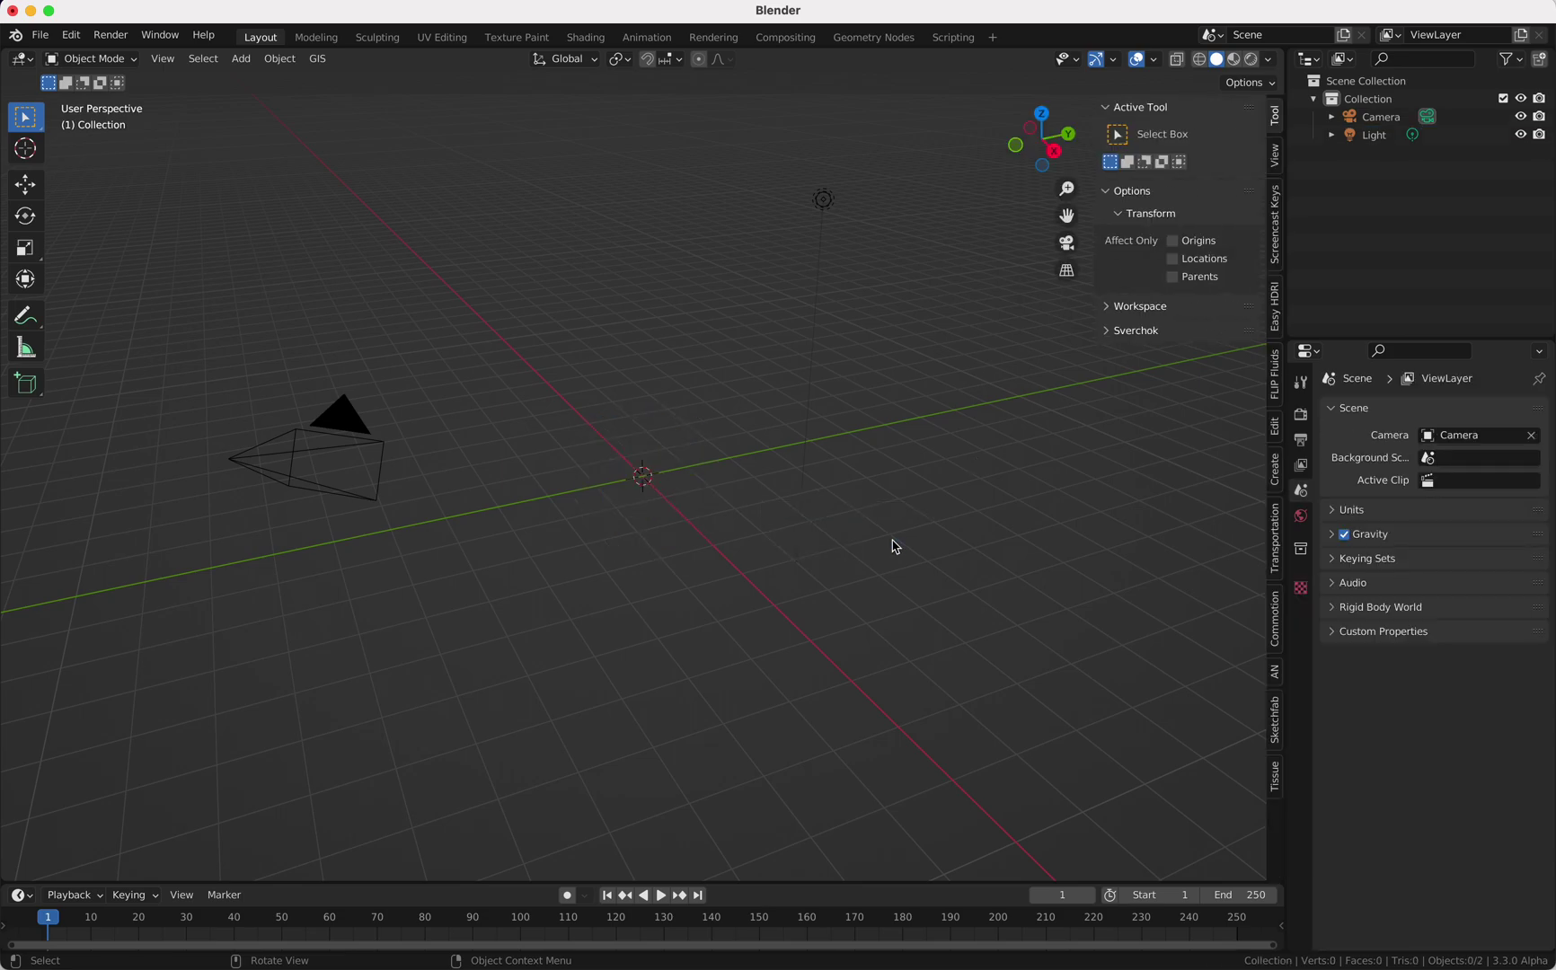
{"action": "left_click", "coordinate": [1275, 226]}
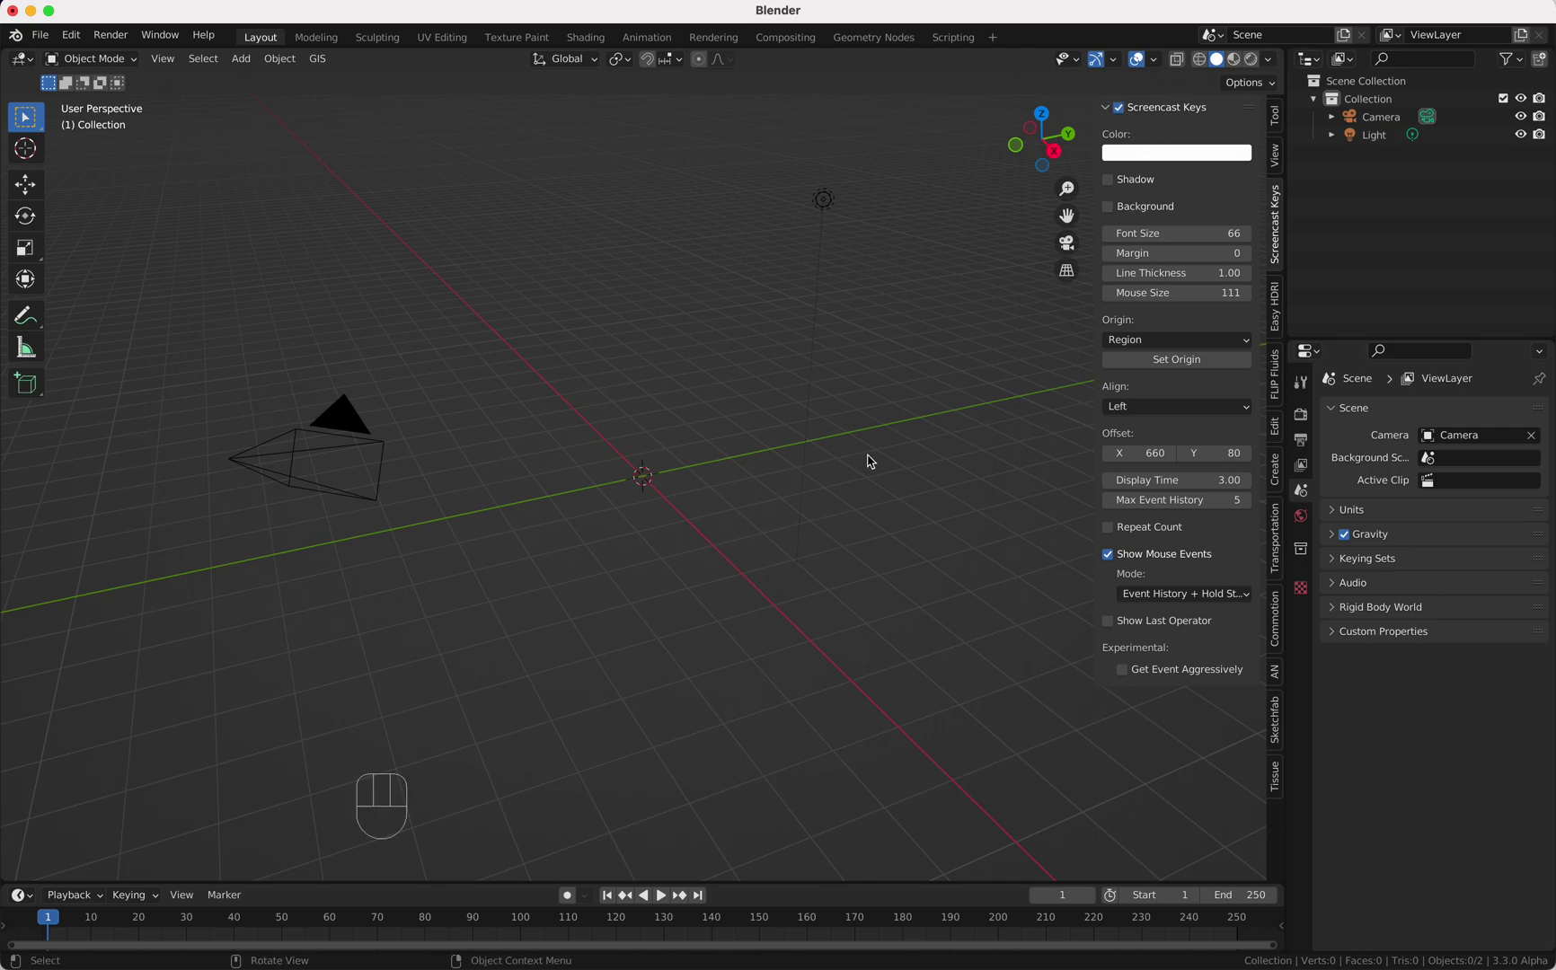
{"action": "key", "text": "n"}
- Add a Bezier circle curve at the origin and scale it uniformly by about 3.57
{"action": "scroll", "coordinate": [651, 508], "scroll_direction": "down", "scroll_amount": 5}
{"action": "key", "text": "shift+a"}
{"action": "mouse_move", "coordinate": [657, 508]}
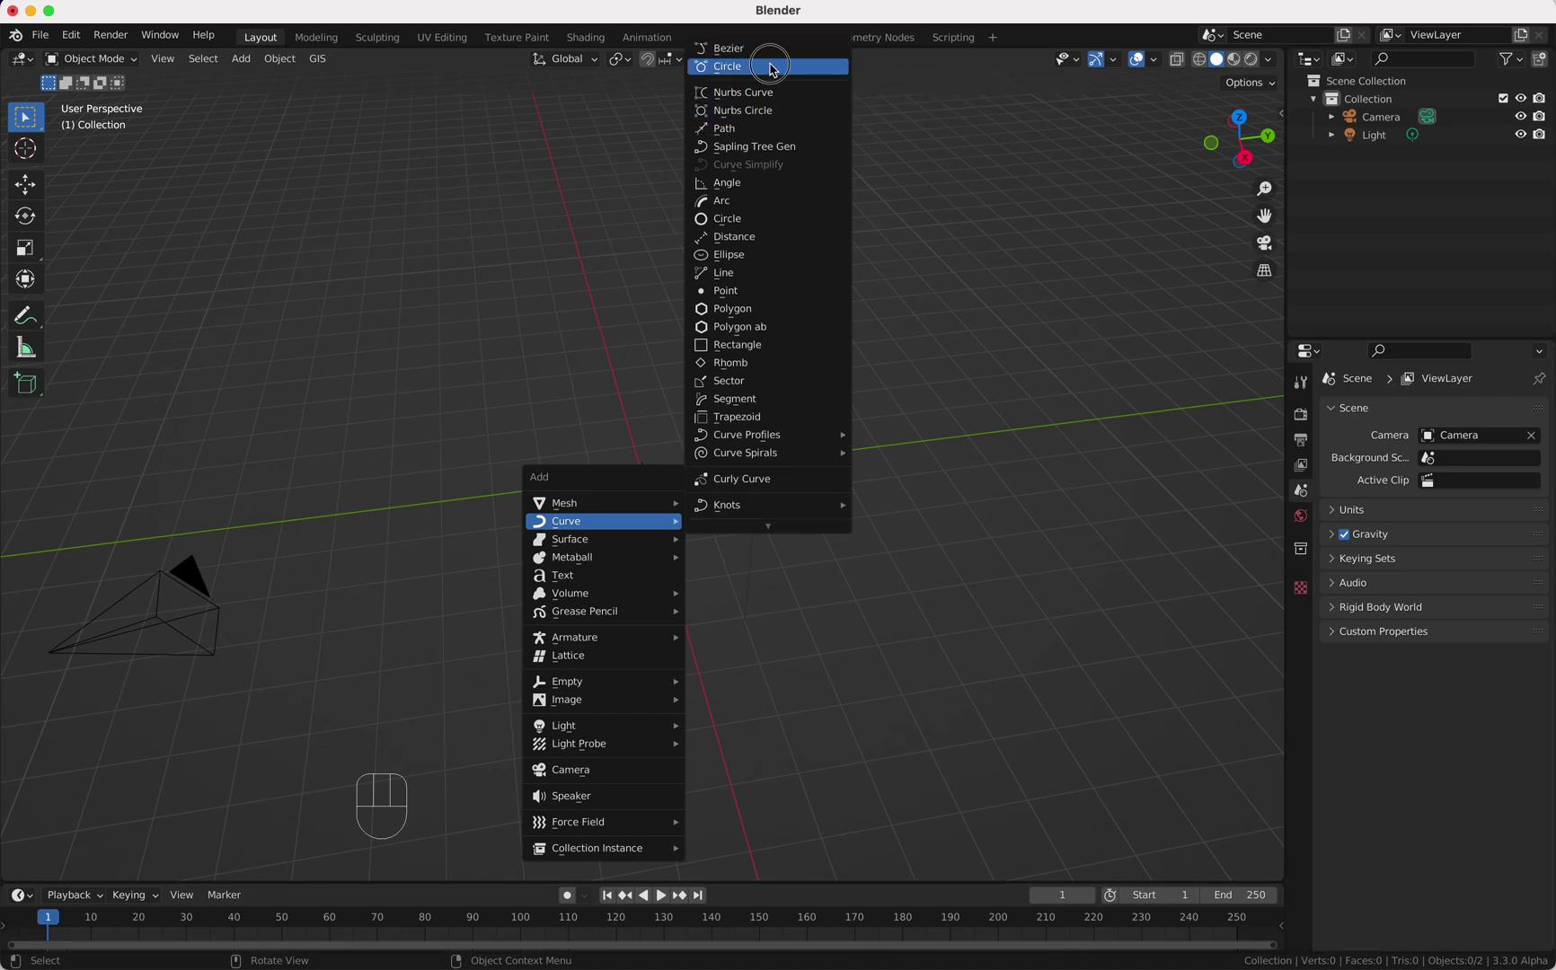
{"action": "left_click", "coordinate": [772, 64]}
{"action": "key", "text": "s"}
{"action": "left_click", "coordinate": [1021, 670]}
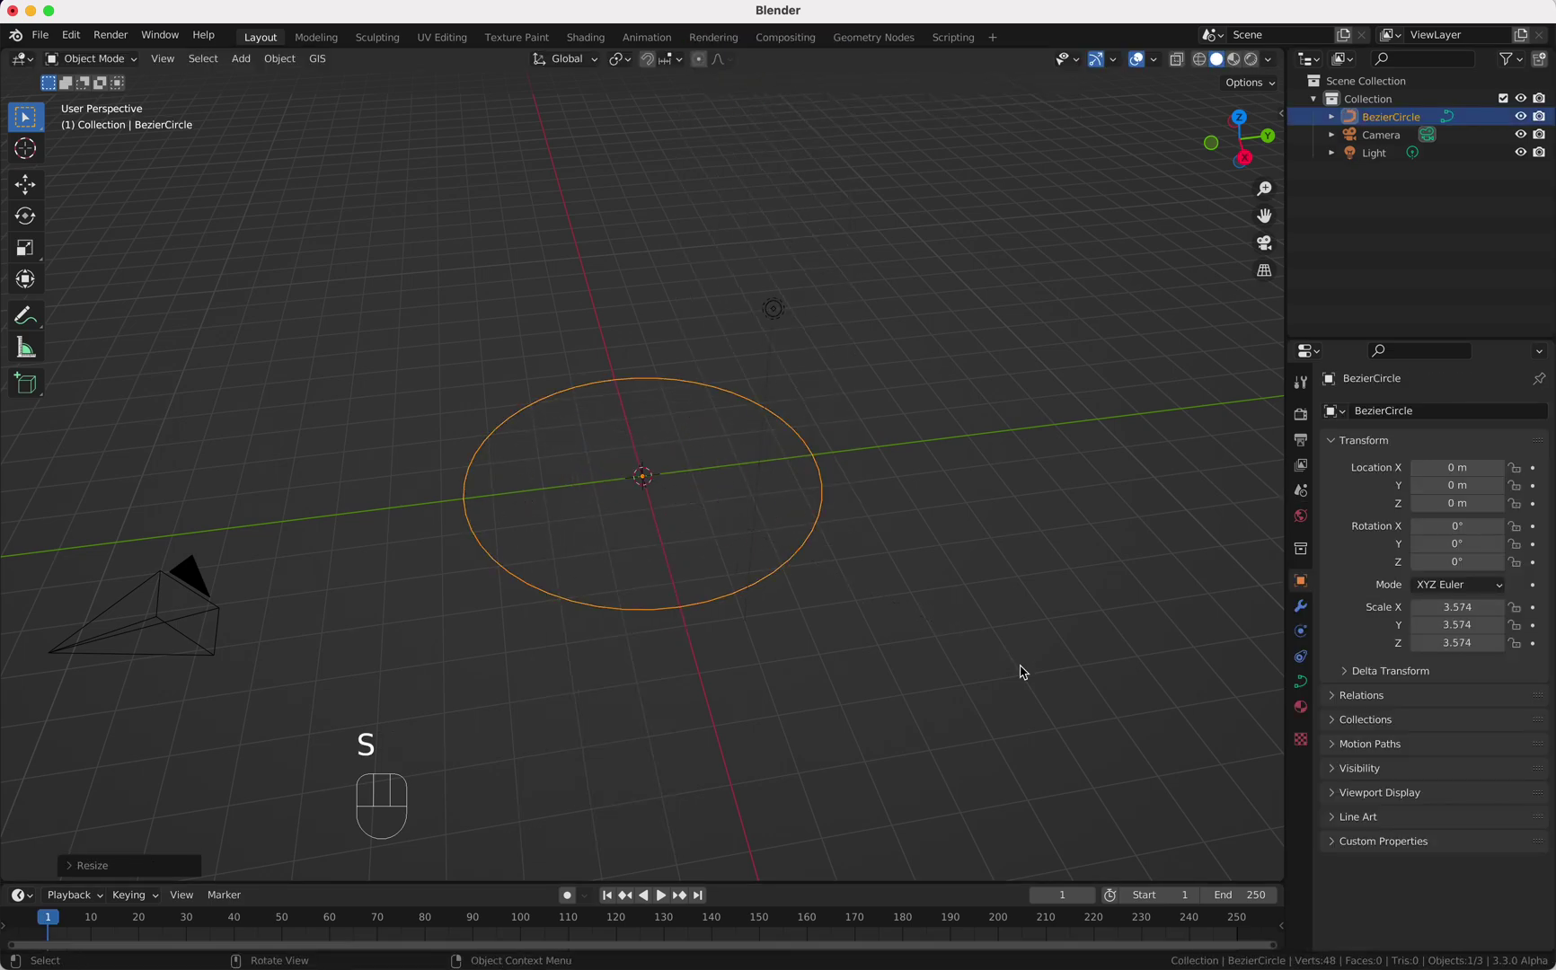
- Add a Geometry Nodes modifier to the Bezier circle and create a new node group for it
{"action": "scroll", "coordinate": [1021, 671], "scroll_direction": "down", "scroll_amount": 5}
{"action": "scroll", "coordinate": [1021, 670], "scroll_direction": "down", "scroll_amount": 5, "text": "shift"}
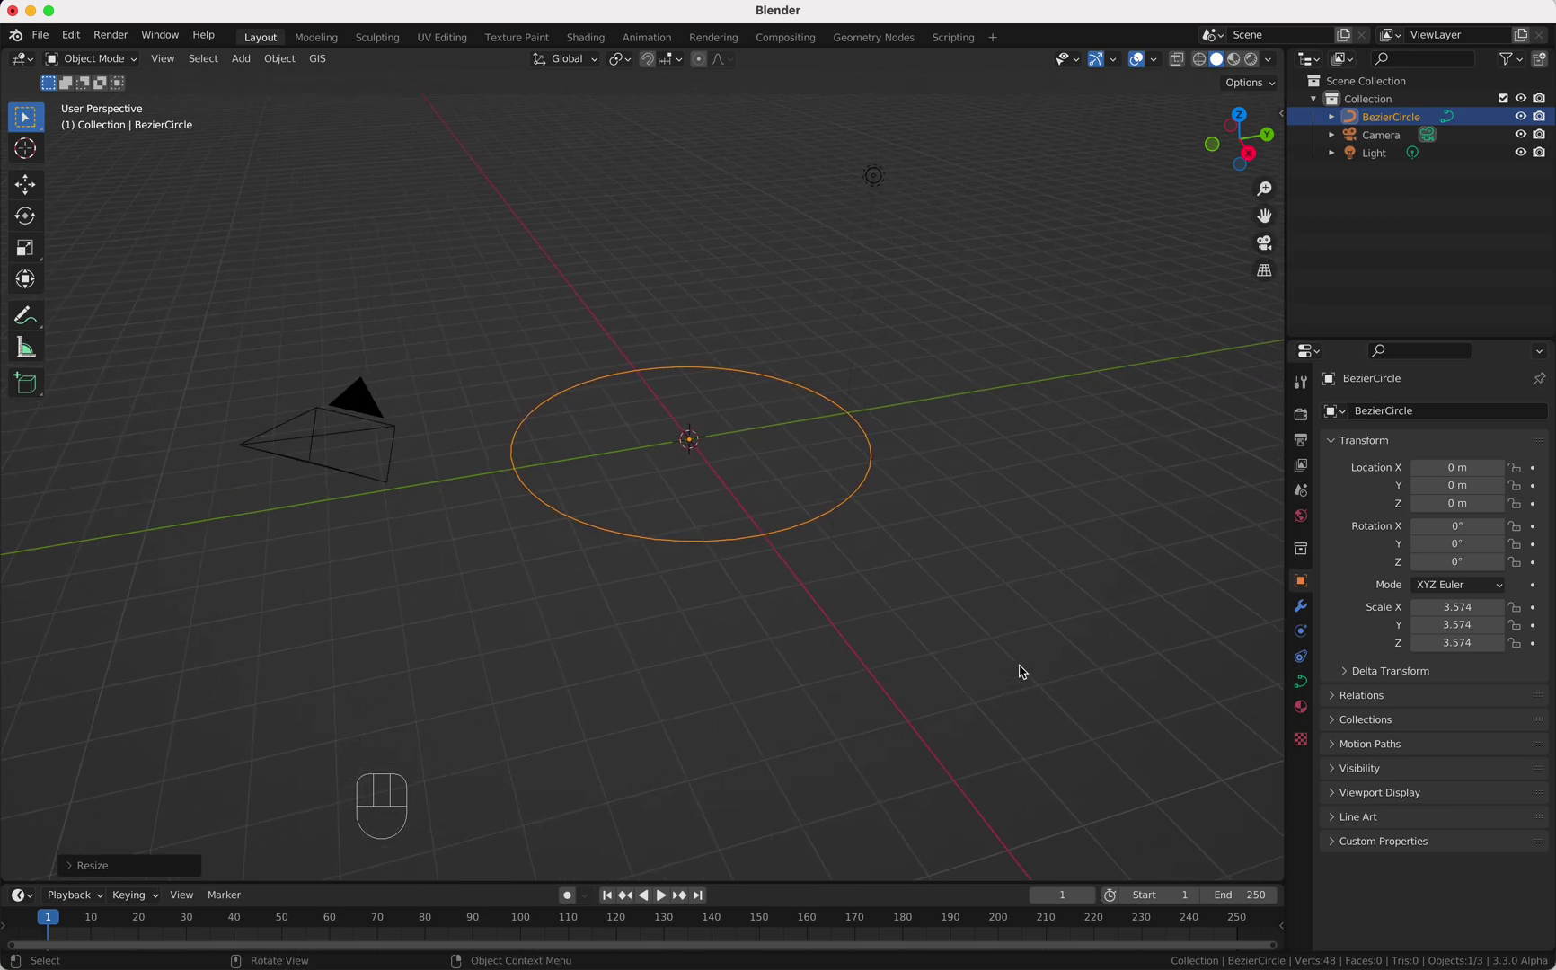
{"action": "left_click", "coordinate": [1302, 611]}
{"action": "left_click", "coordinate": [1356, 415]}
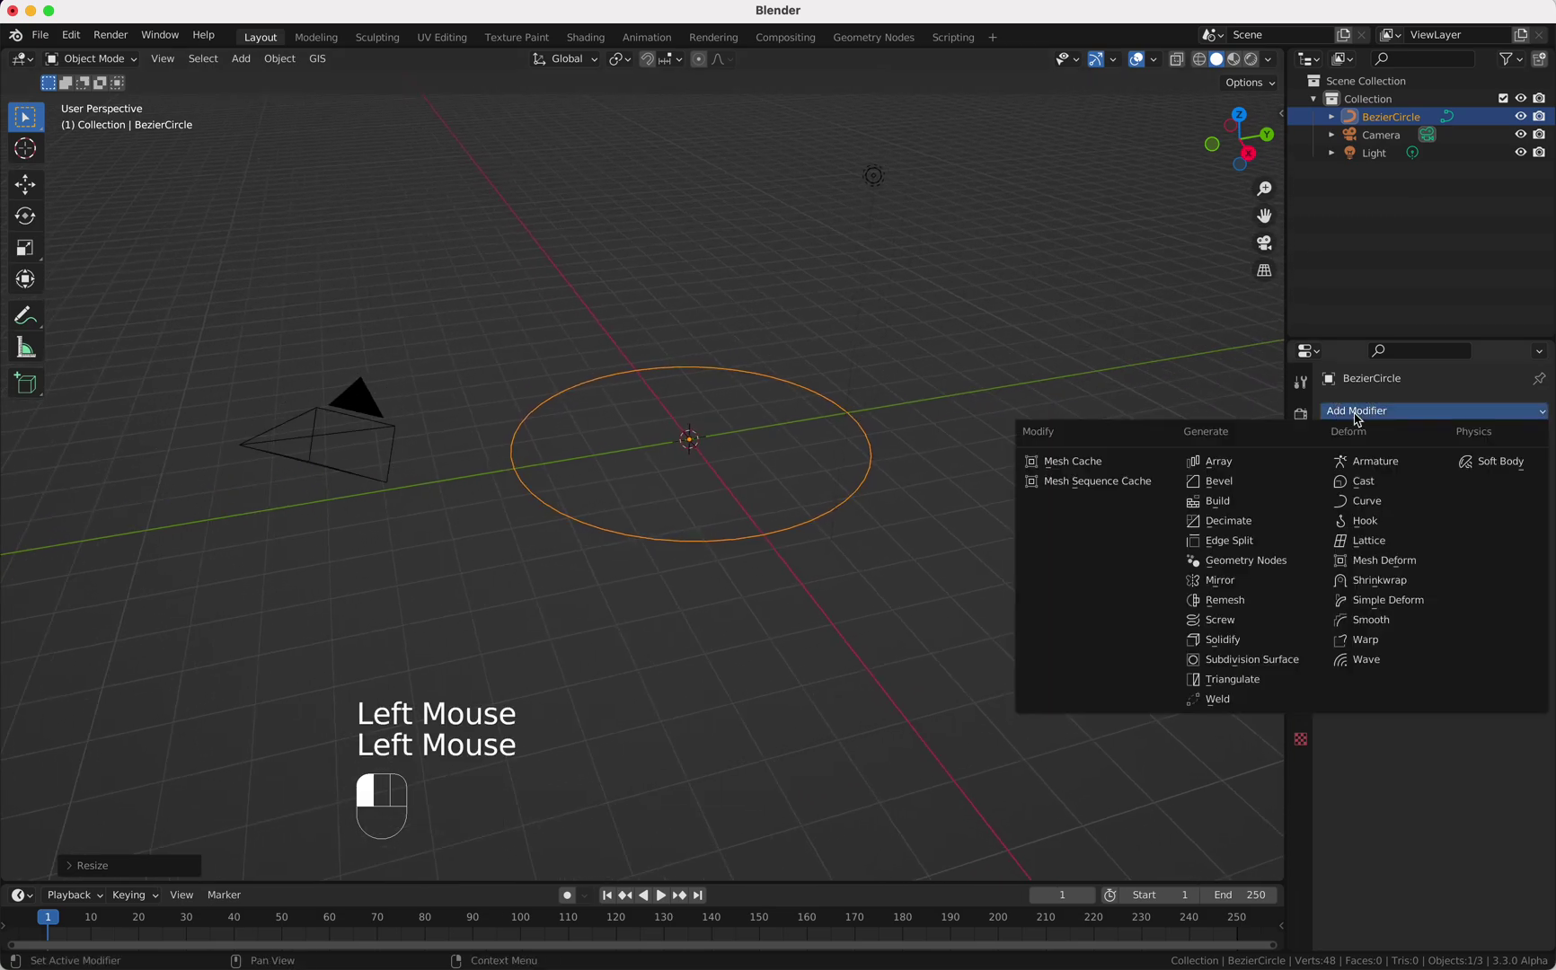
{"action": "left_click", "coordinate": [1258, 561]}
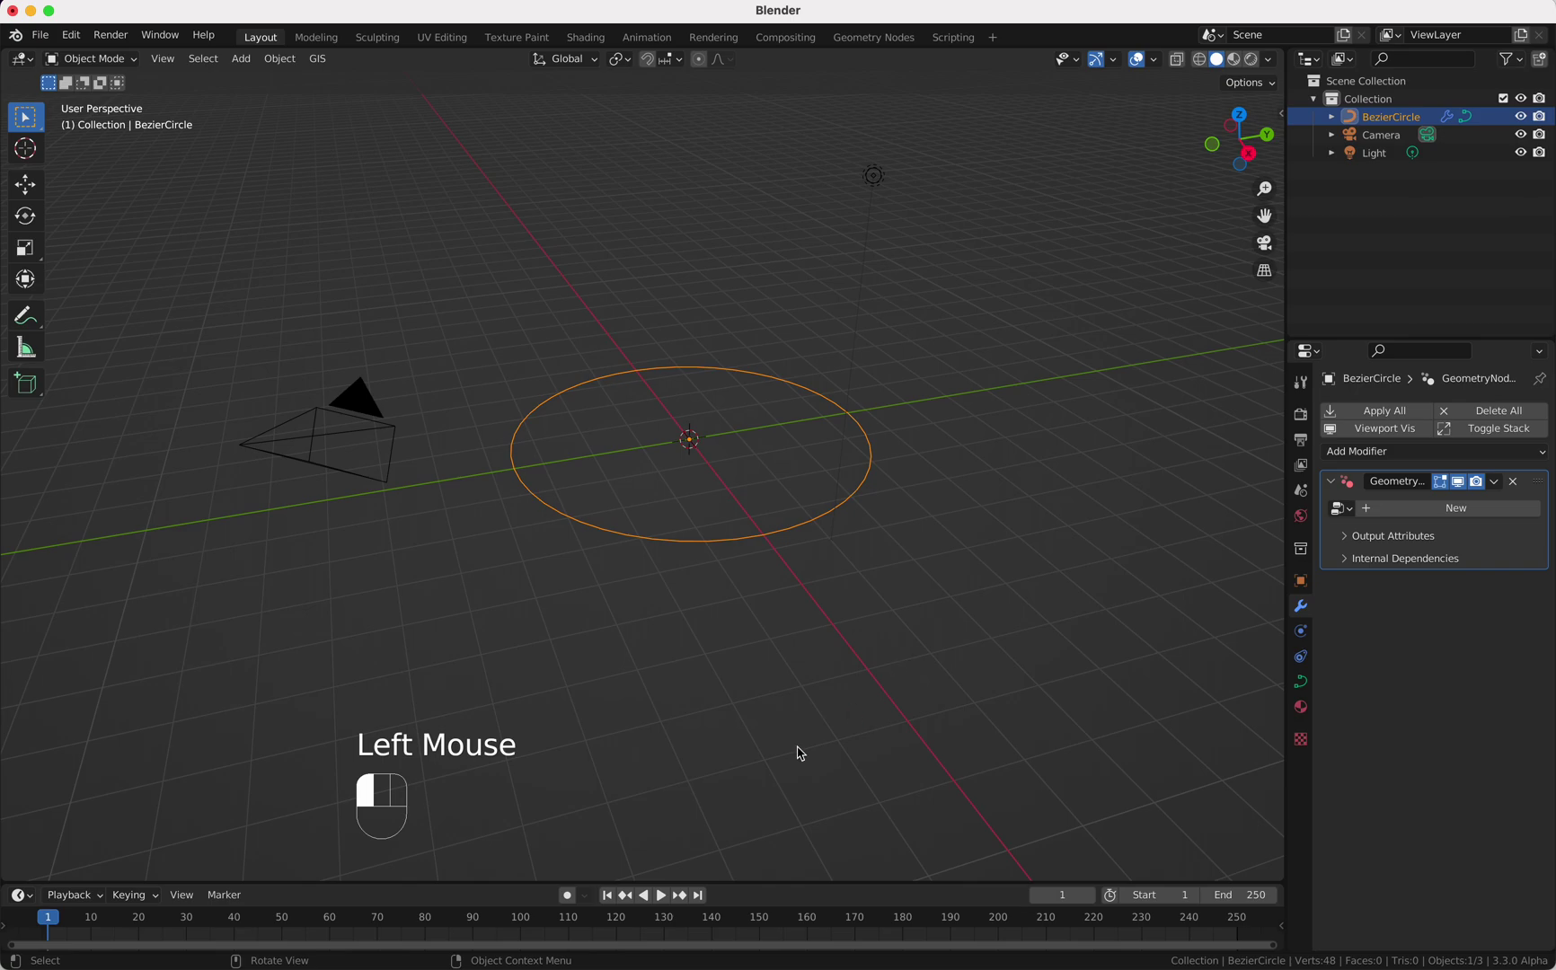
{"action": "left_click", "coordinate": [1372, 508]}
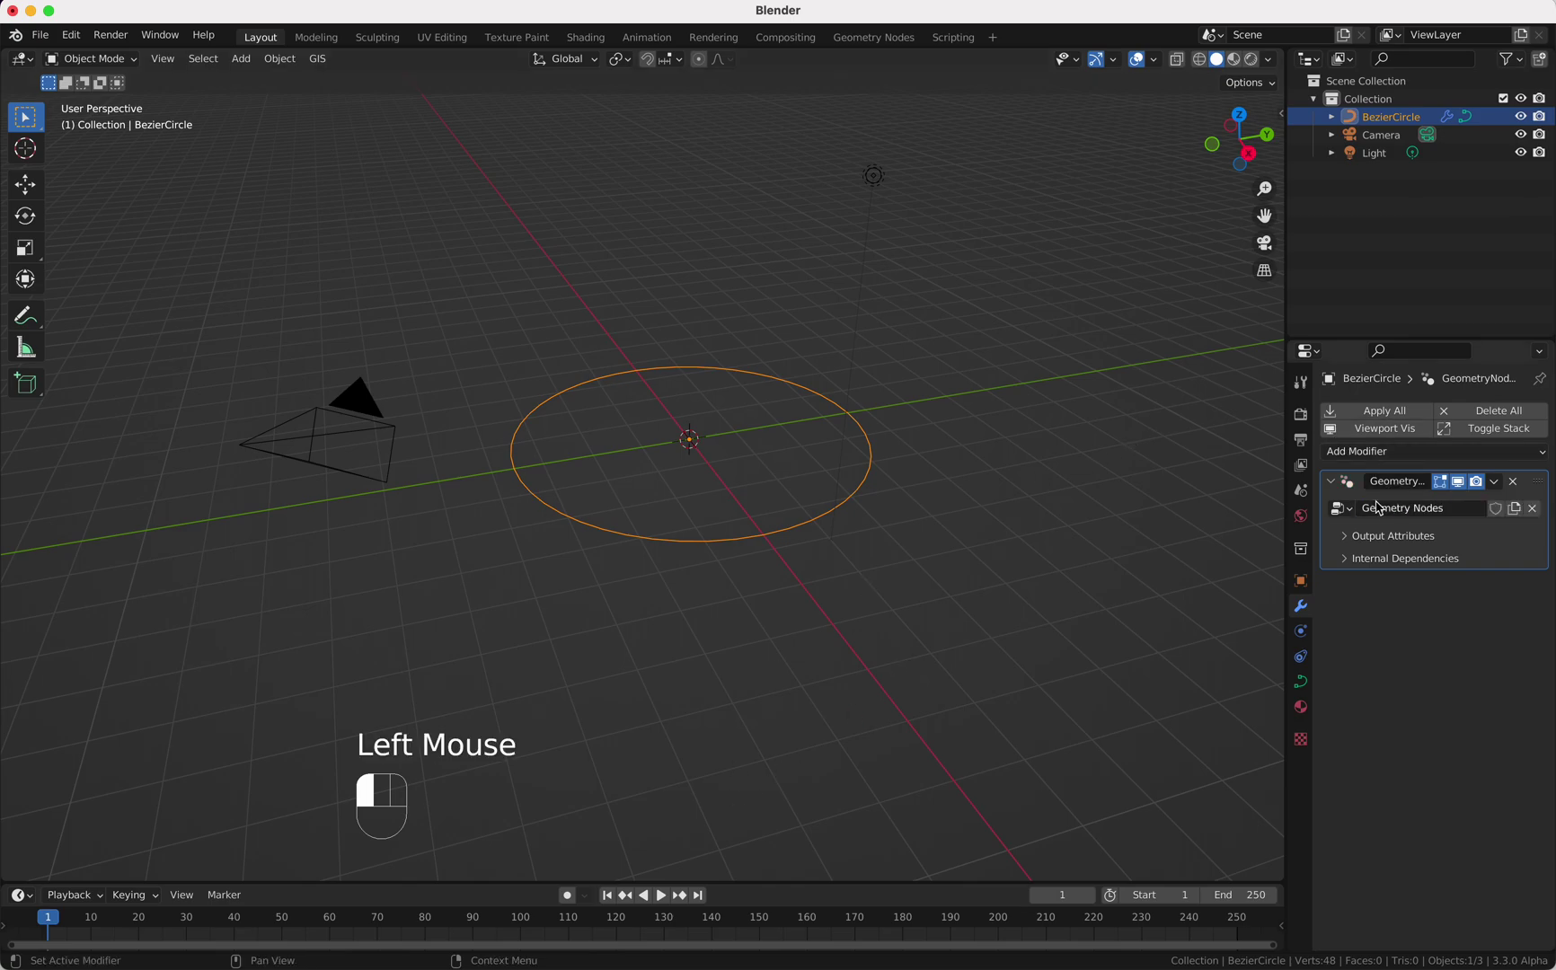
- Switch to the Geometry Nodes workspace and spread the Group Input and Group Output nodes farther apart
{"action": "left_click", "coordinate": [875, 37]}
{"action": "scroll", "coordinate": [834, 371], "scroll_direction": "up", "scroll_amount": 5}
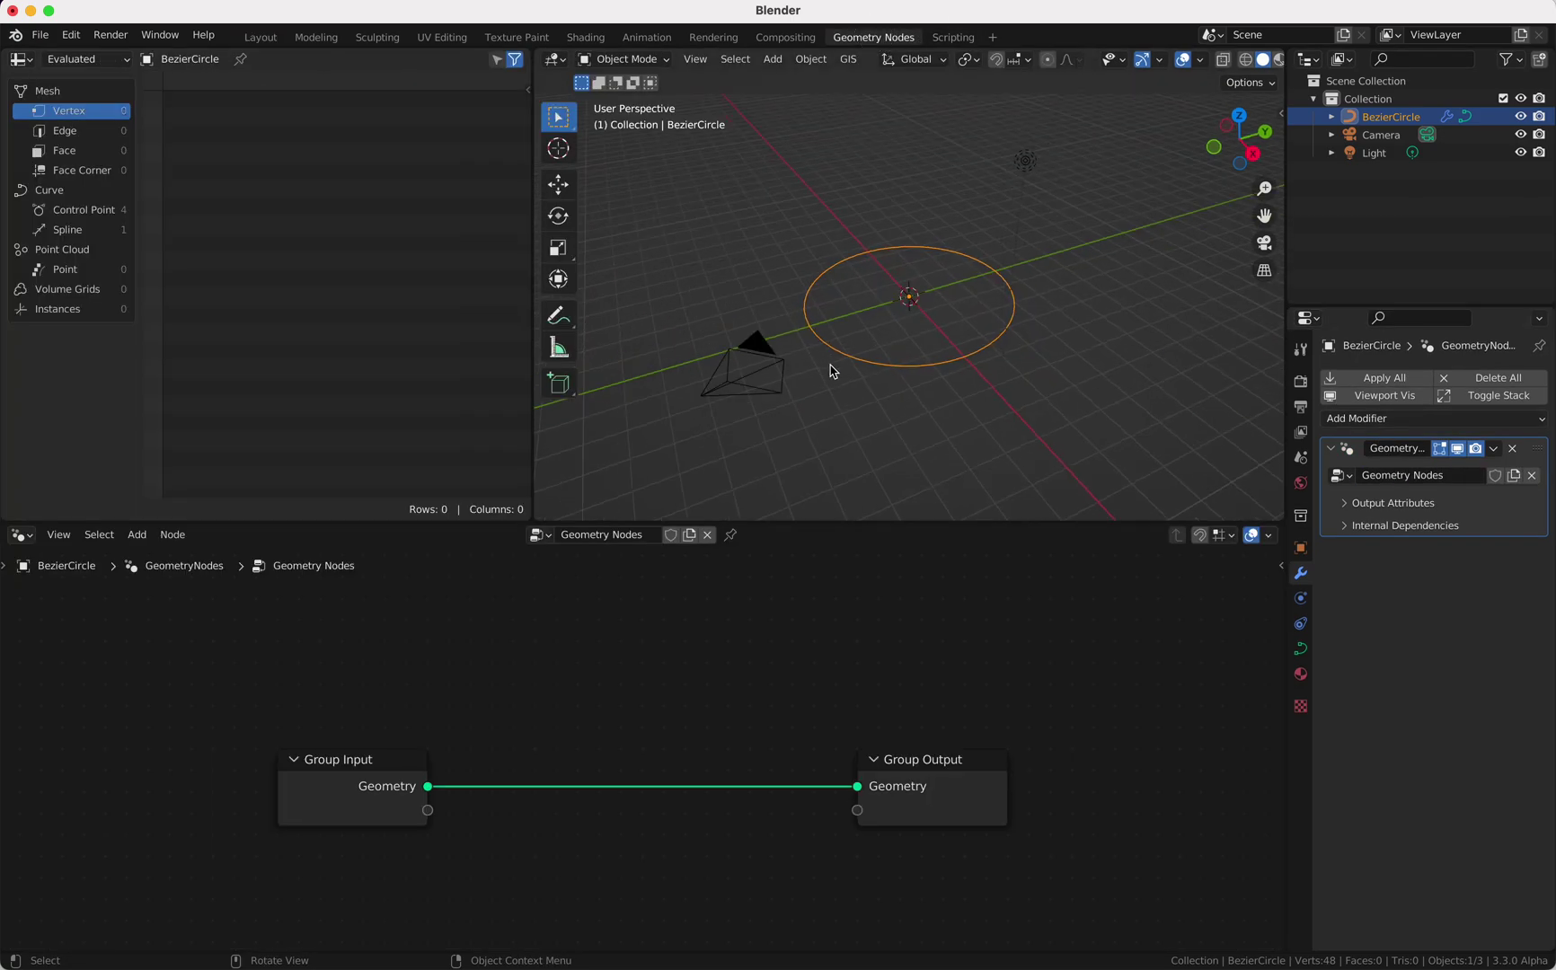
{"action": "scroll", "coordinate": [833, 371], "scroll_direction": "right", "scroll_amount": 4, "text": "shift"}
{"action": "scroll", "coordinate": [833, 371], "scroll_direction": "left", "scroll_amount": 3}
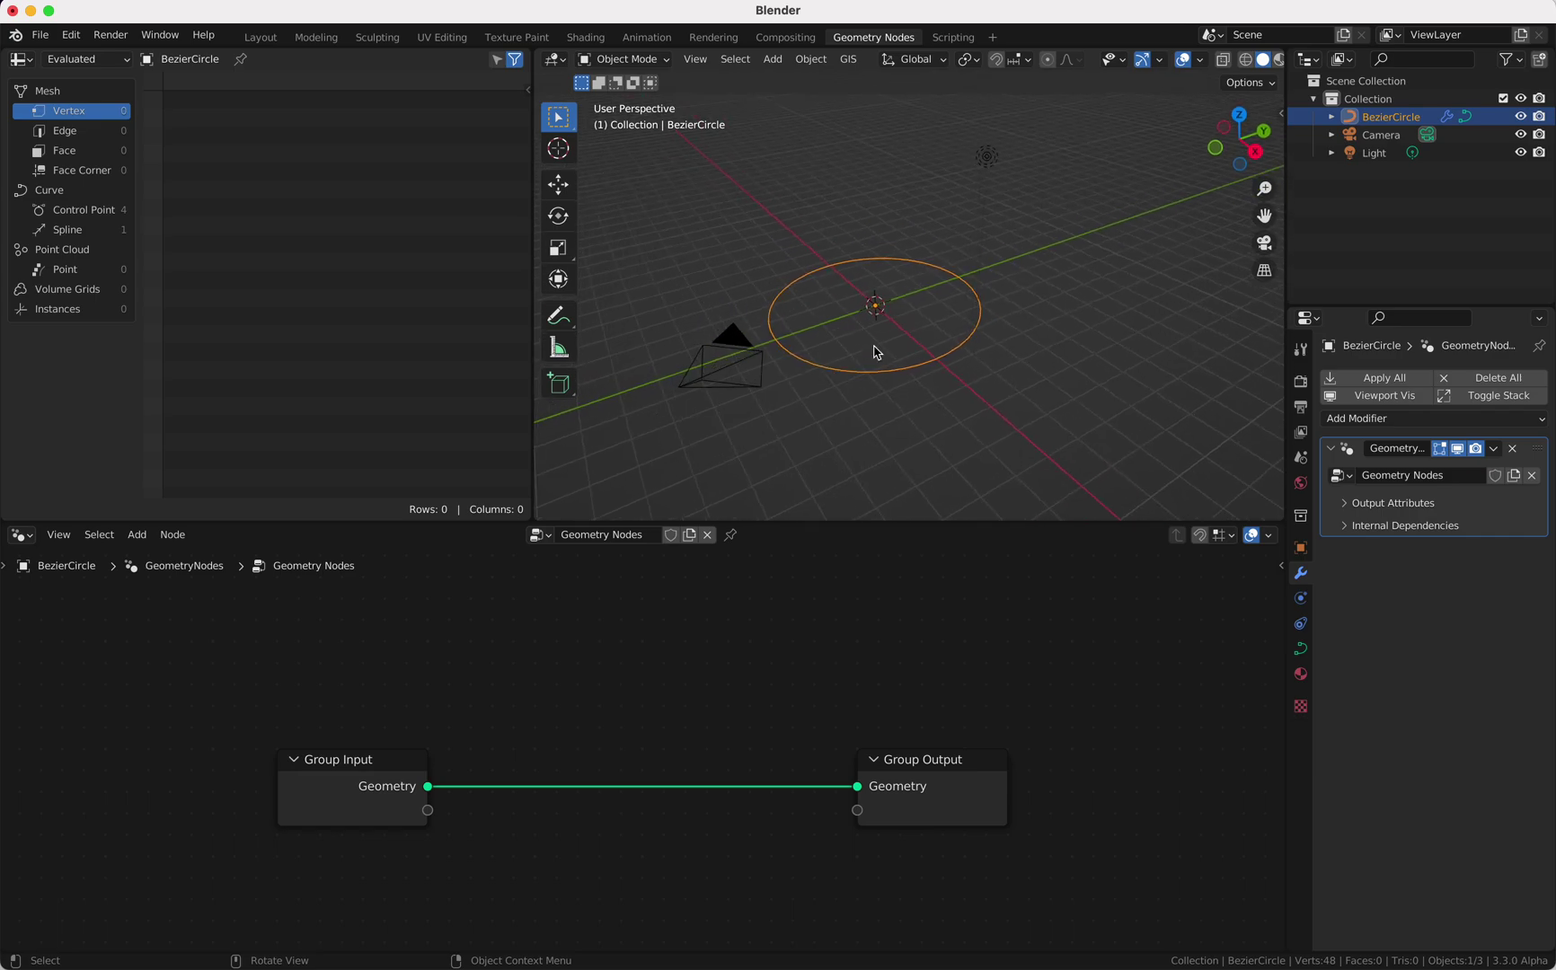
{"action": "left_click_drag", "start_coordinate": [916, 774], "coordinate": [987, 743]}
{"action": "left_click_drag", "start_coordinate": [373, 760], "coordinate": [214, 712]}
{"action": "middle_click_drag", "start_coordinate": [500, 795], "coordinate": [524, 791]}
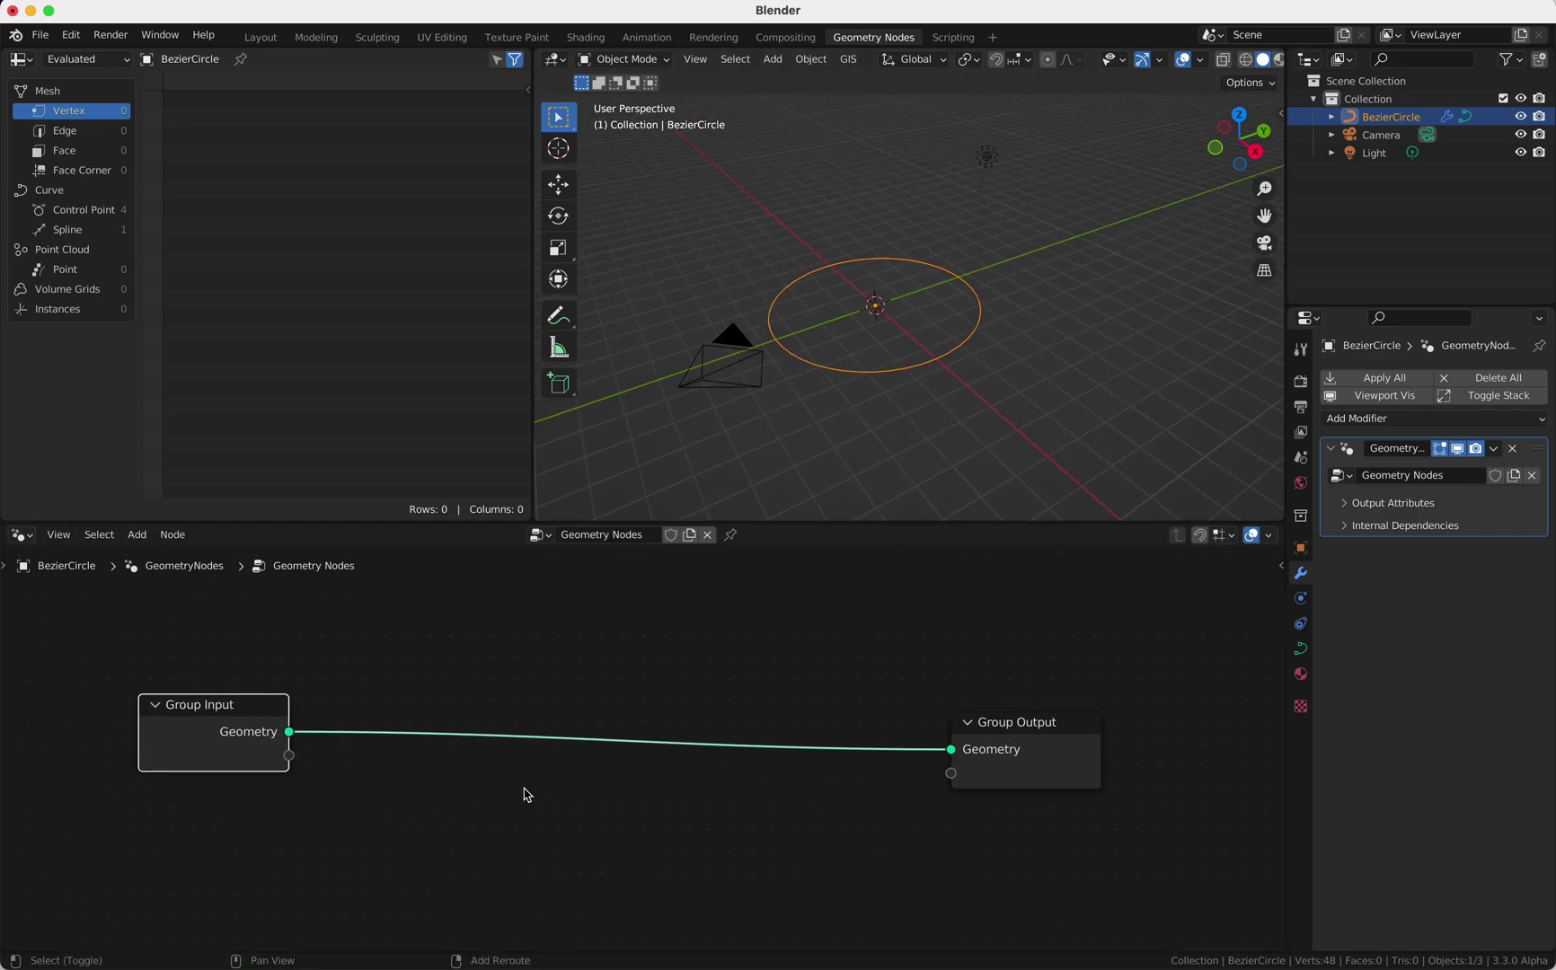
- Insert a Fill Curve node on the link between Group Input and Group Output
{"action": "key", "text": "shift+a"}
{"action": "type", "text": "fill"}
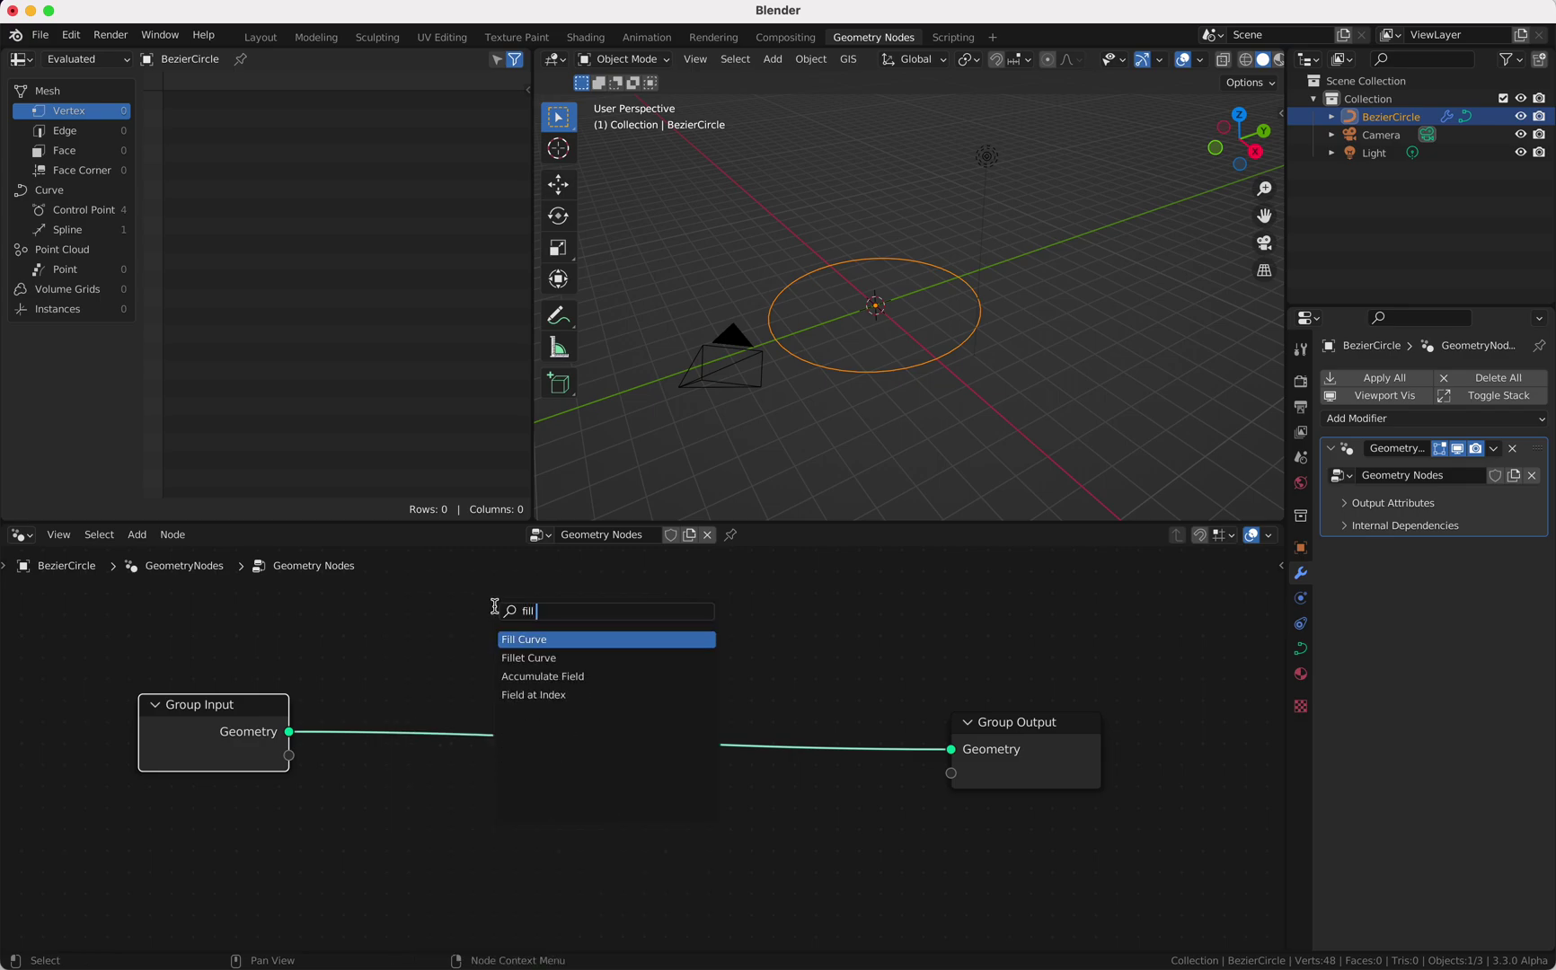
{"action": "key", "text": "Return"}
{"action": "left_click", "coordinate": [558, 668]}
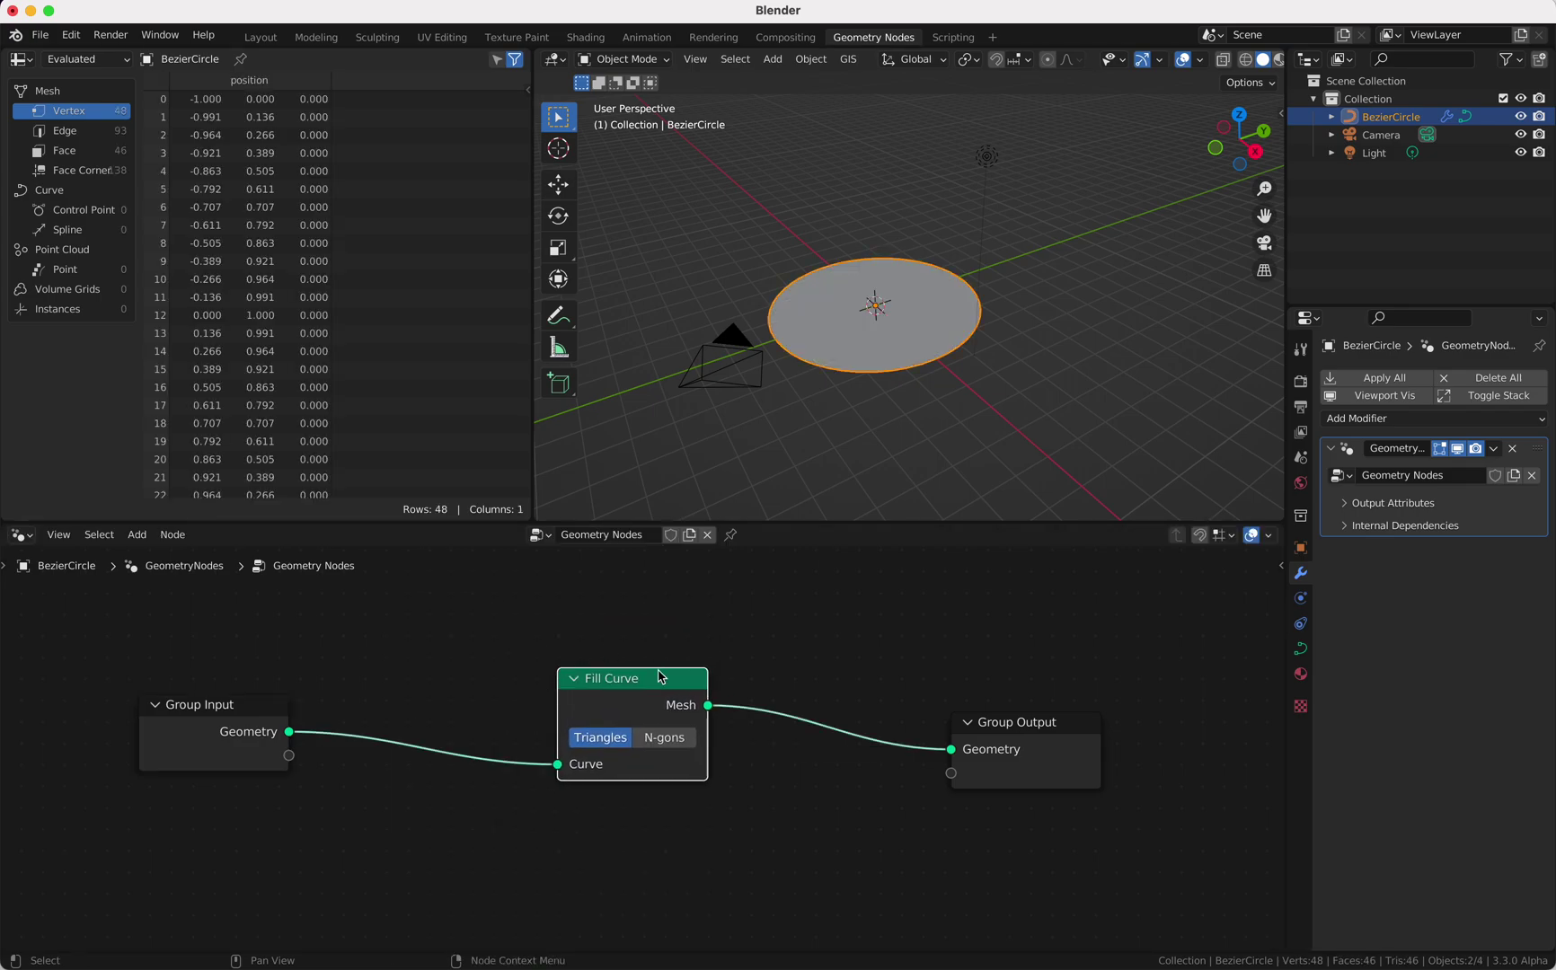
- Insert a Set Position node on the link between Group Input and Fill Curve
{"action": "scroll", "coordinate": [649, 681], "scroll_direction": "left", "scroll_amount": 5}
{"action": "scroll", "coordinate": [649, 681], "scroll_direction": "right", "scroll_amount": 7}
{"action": "key", "text": "shift+a"}
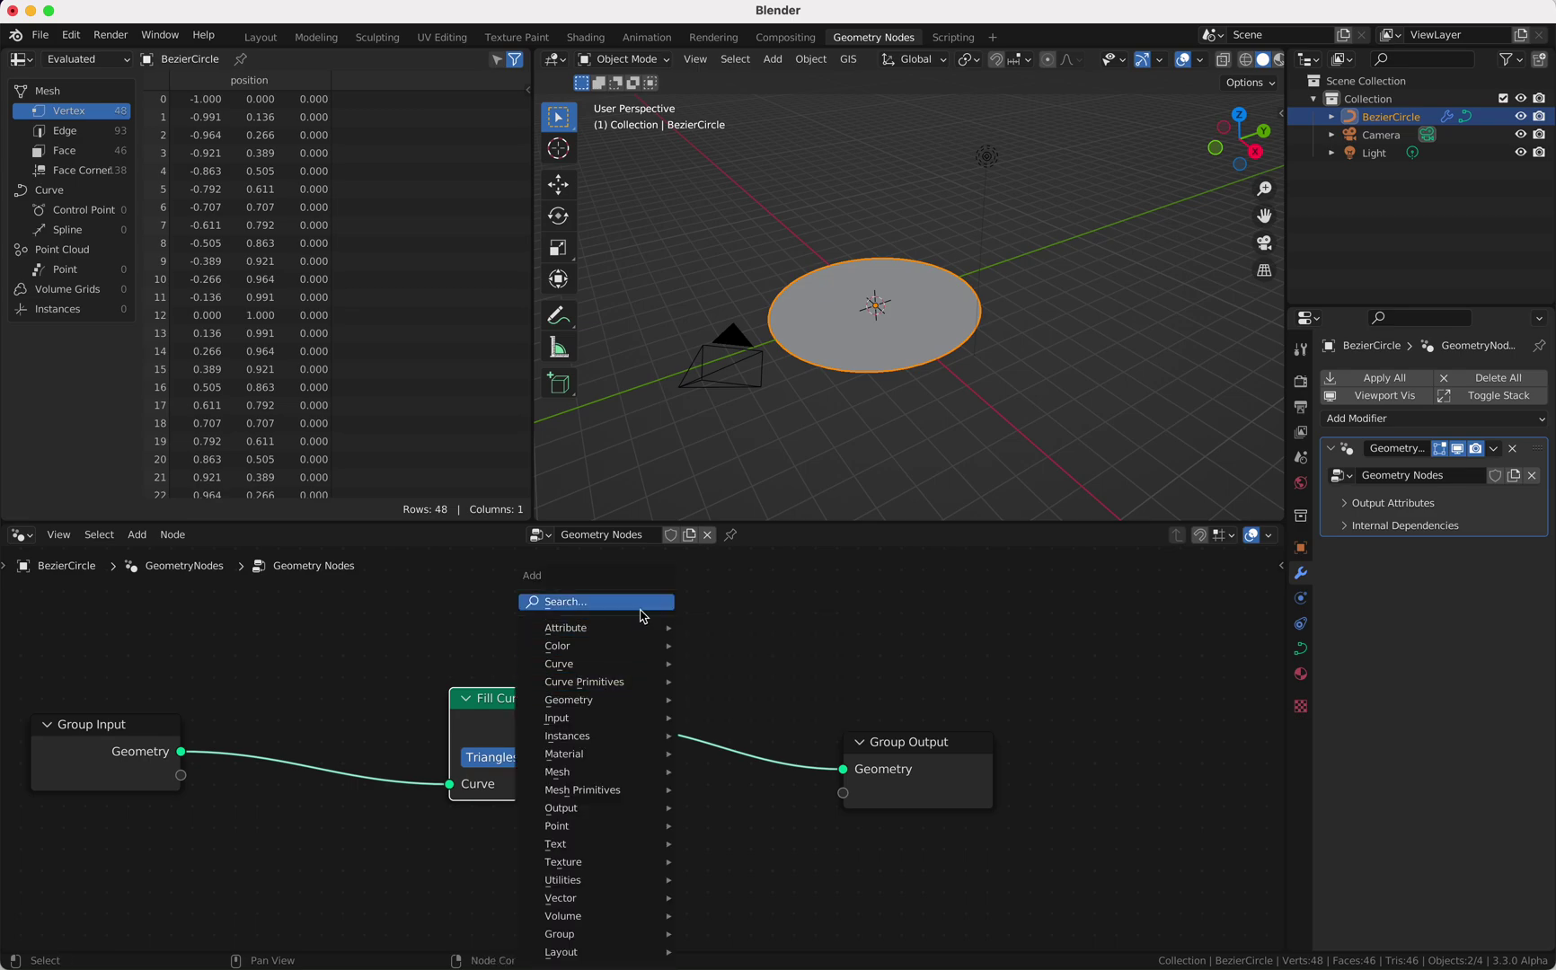
{"action": "left_click", "coordinate": [640, 606]}
{"action": "type", "text": "set pos"}
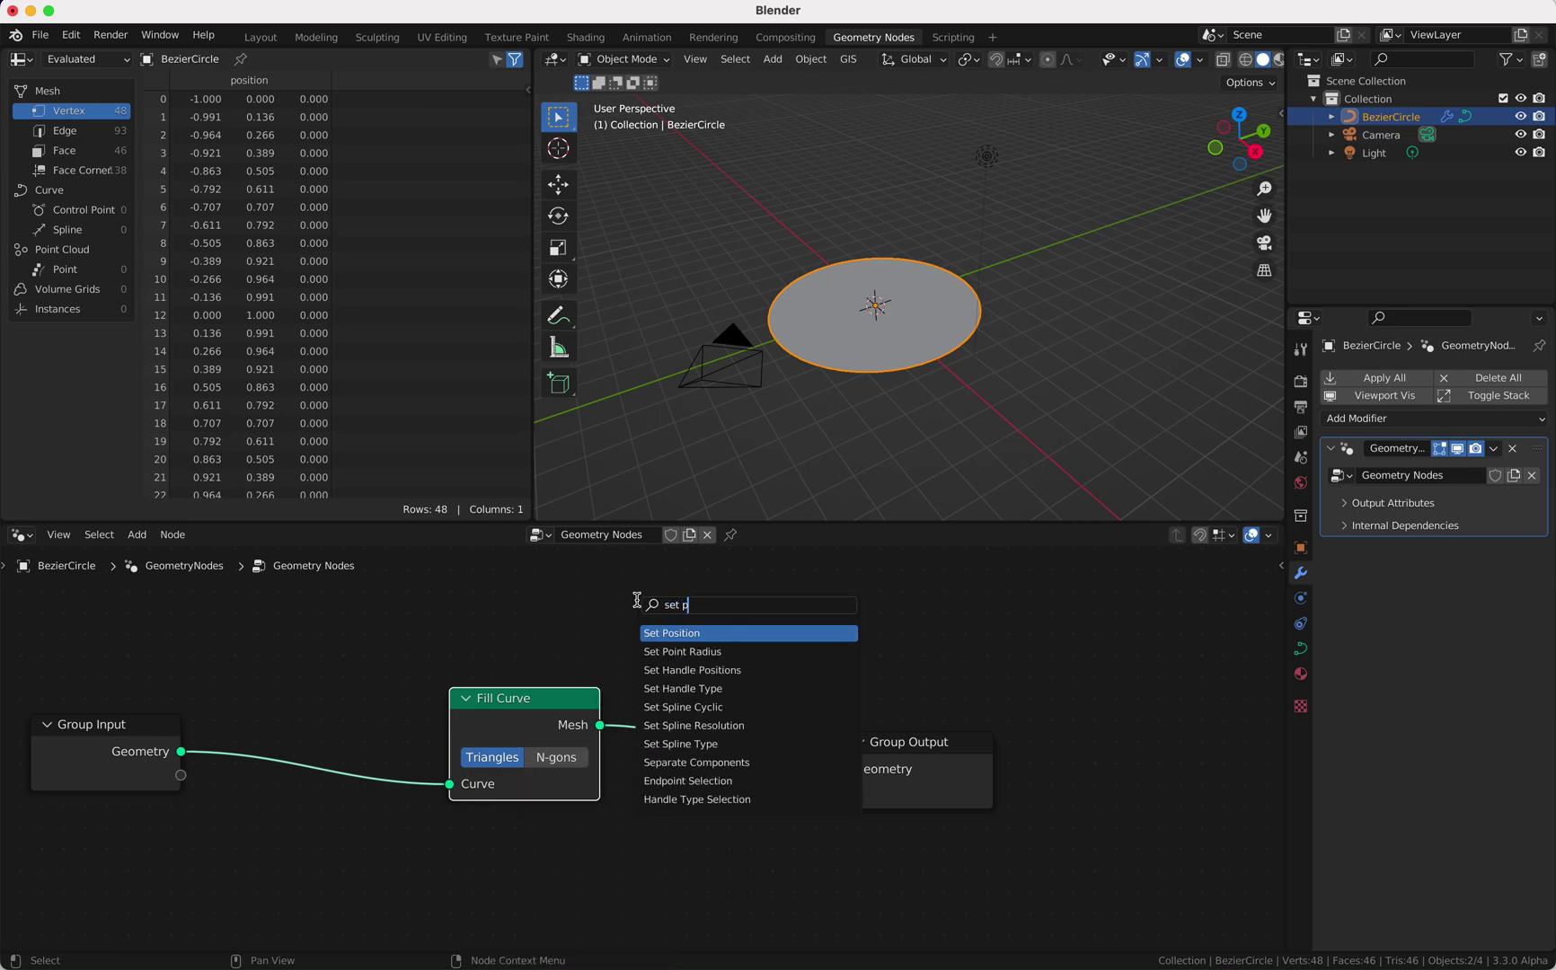
{"action": "key", "text": "Return"}
{"action": "left_click", "coordinate": [219, 700]}
{"action": "scroll", "coordinate": [221, 703], "scroll_direction": "down", "scroll_amount": 5, "text": "ctrl"}
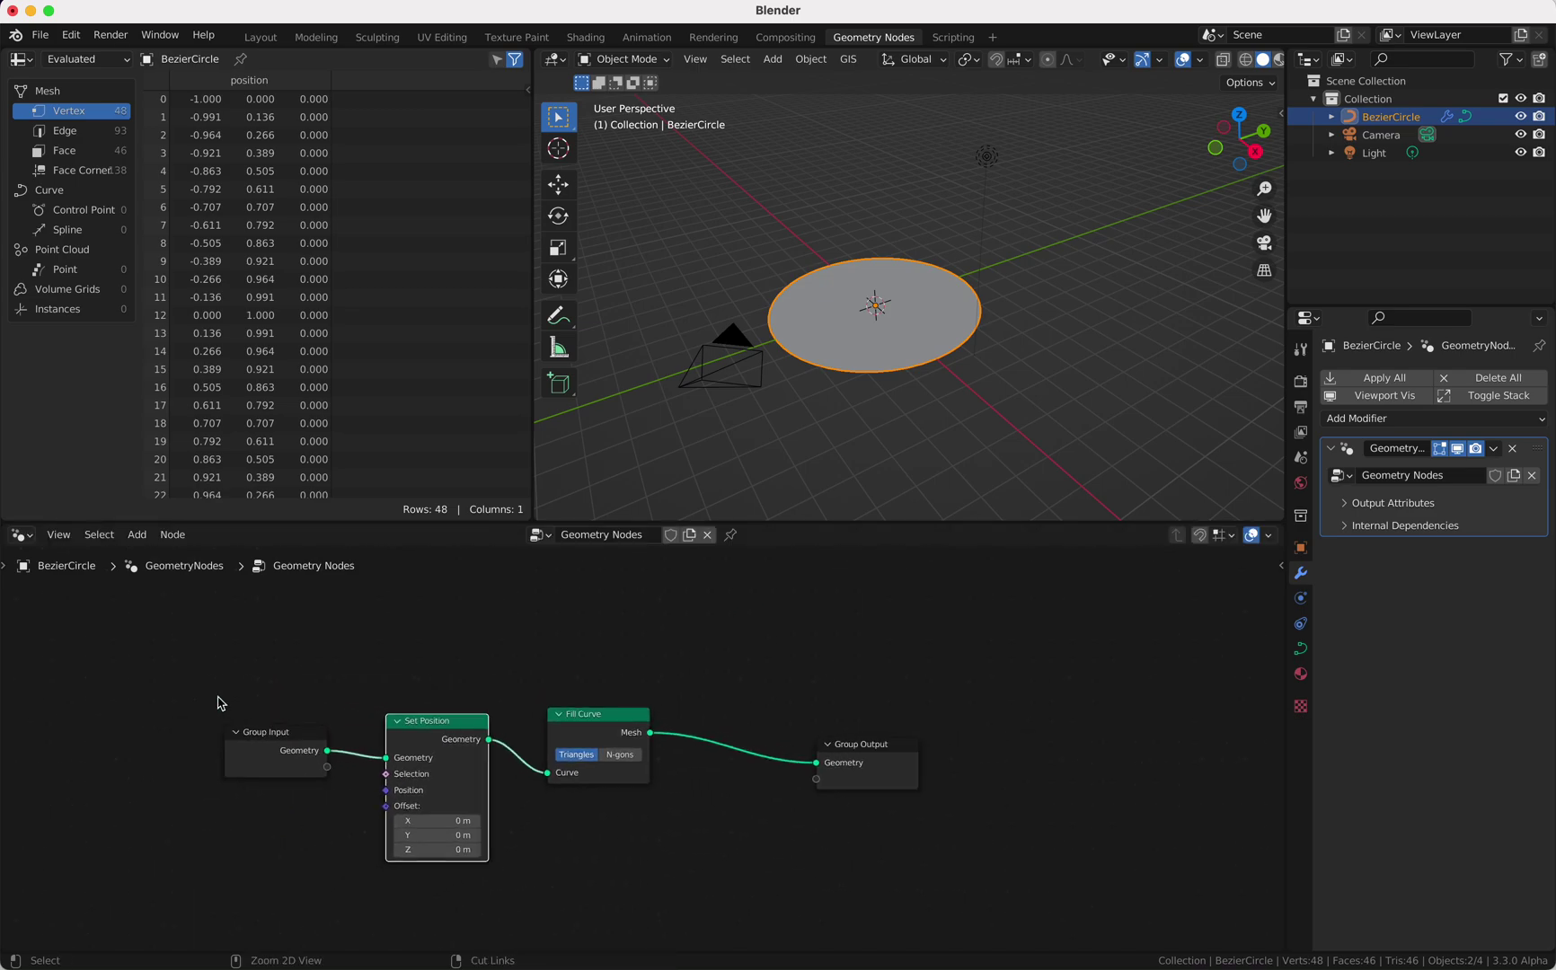
- Add a Noise Texture node below the Group Input node, before Set Position
{"action": "scroll", "coordinate": [221, 703], "scroll_direction": "left", "scroll_amount": 3}
{"action": "scroll", "coordinate": [220, 702], "scroll_direction": "left", "scroll_amount": 5}
{"action": "scroll", "coordinate": [220, 702], "scroll_direction": "down", "scroll_amount": 2}
{"action": "key", "text": "shift+a"}
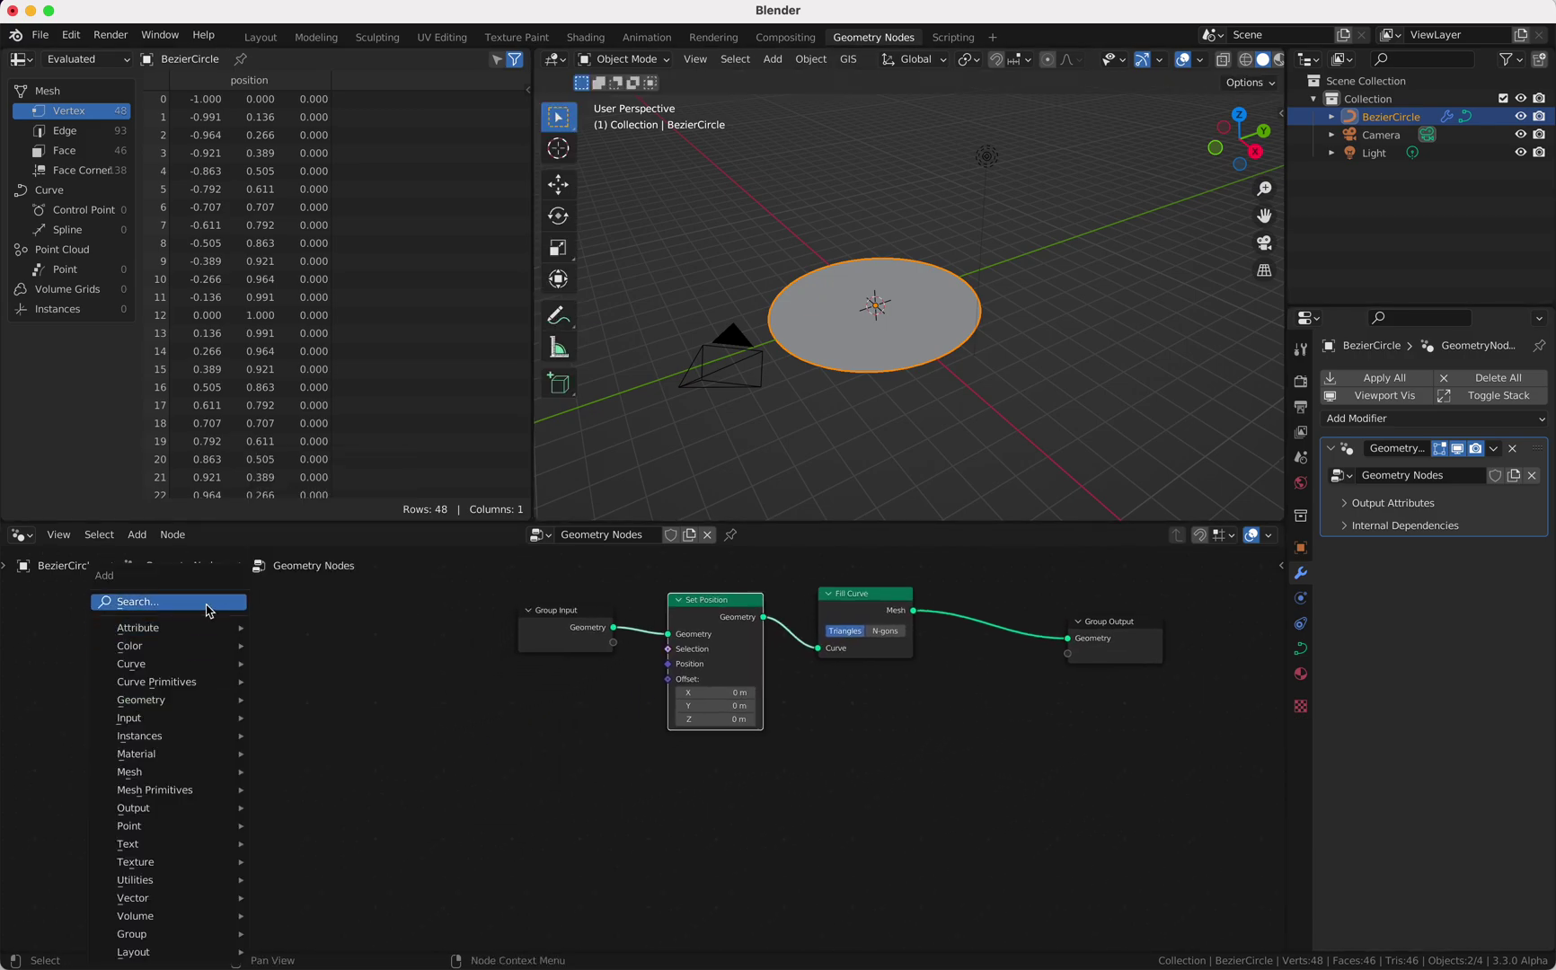
{"action": "left_click", "coordinate": [206, 600]}
{"action": "type", "text": "noi"}
{"action": "key", "text": "Down"}
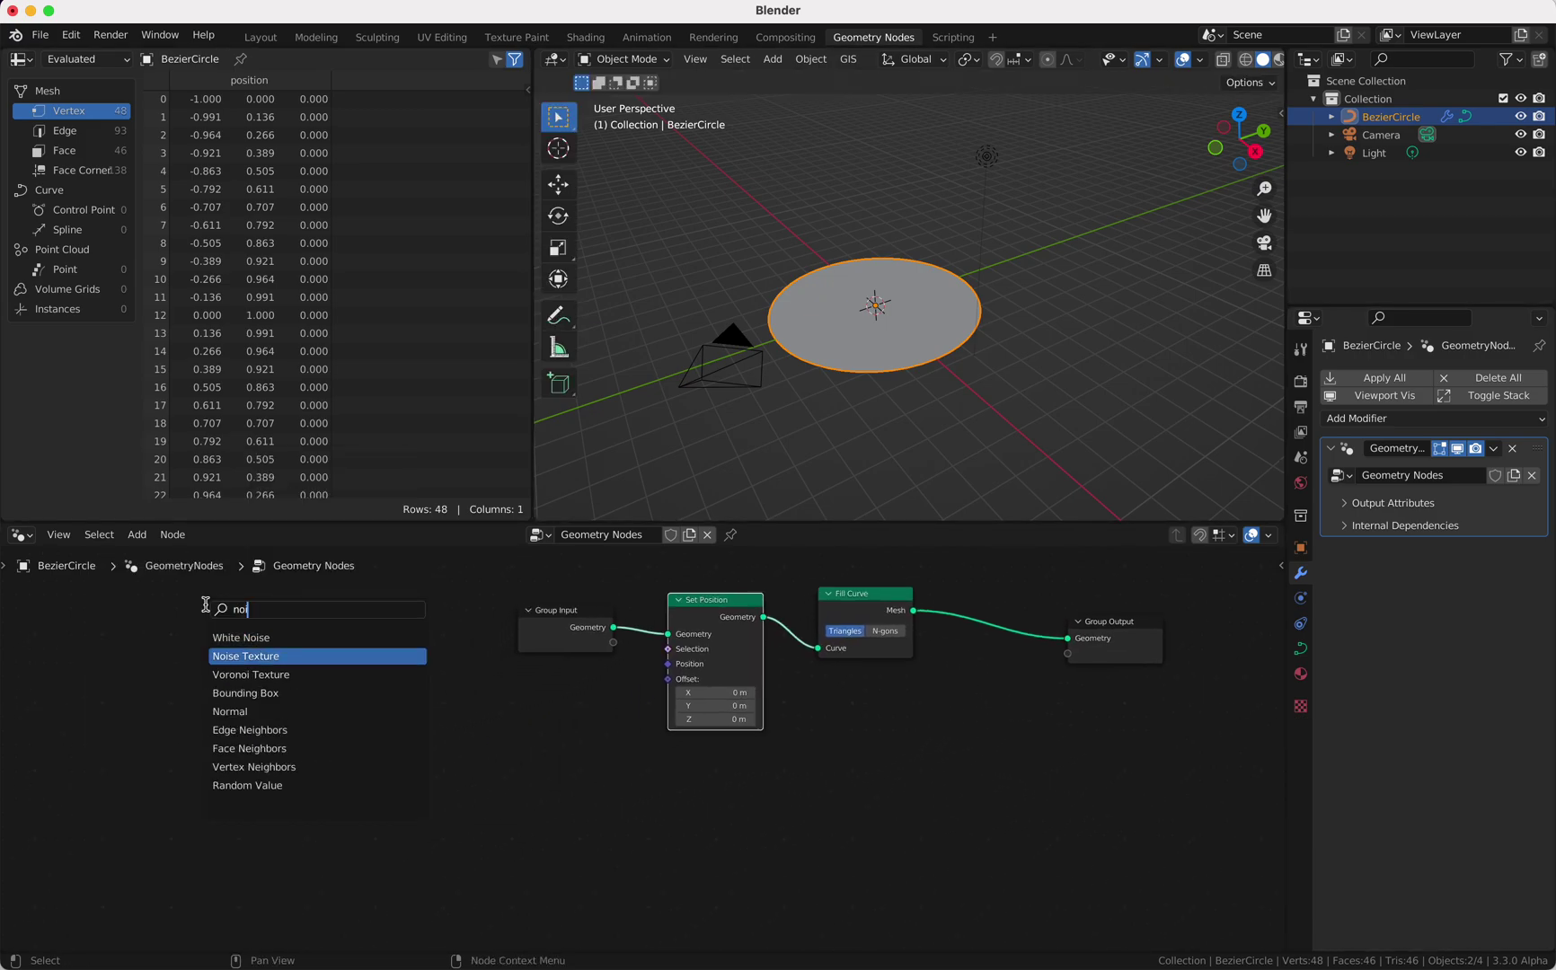
{"action": "key", "text": "Return"}
{"action": "left_click", "coordinate": [416, 721]}
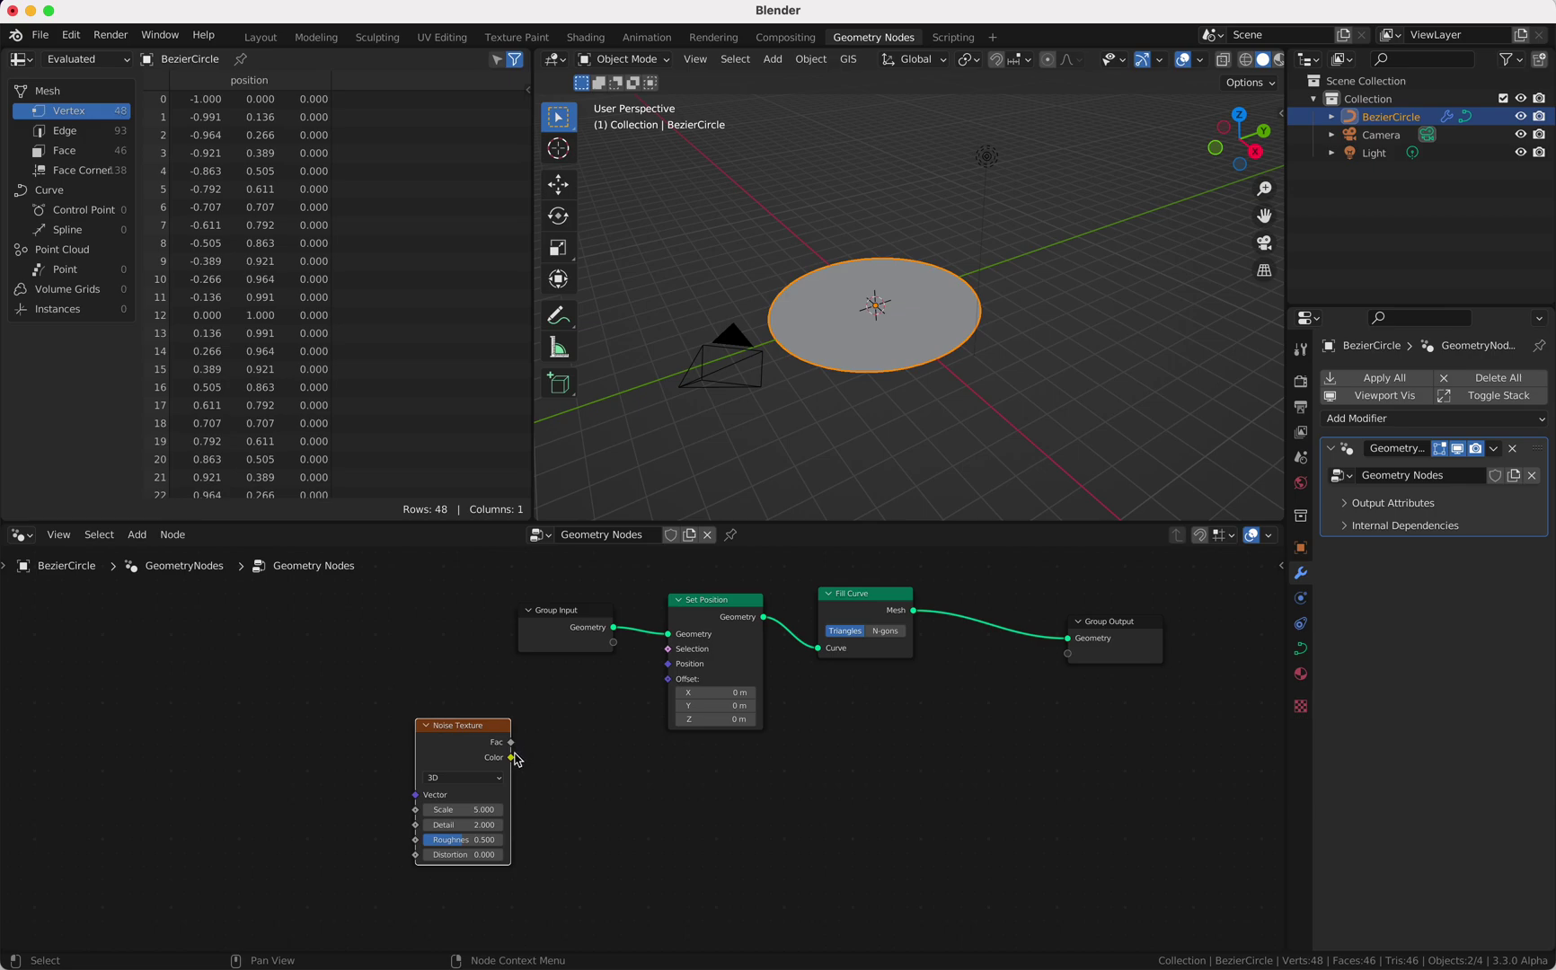
- Feed the Noise Texture's Color into Set Position's Offset and insert a Resample Curve node with a count of 58 before Set Position
{"action": "left_click_drag", "start_coordinate": [514, 758], "coordinate": [669, 679]}
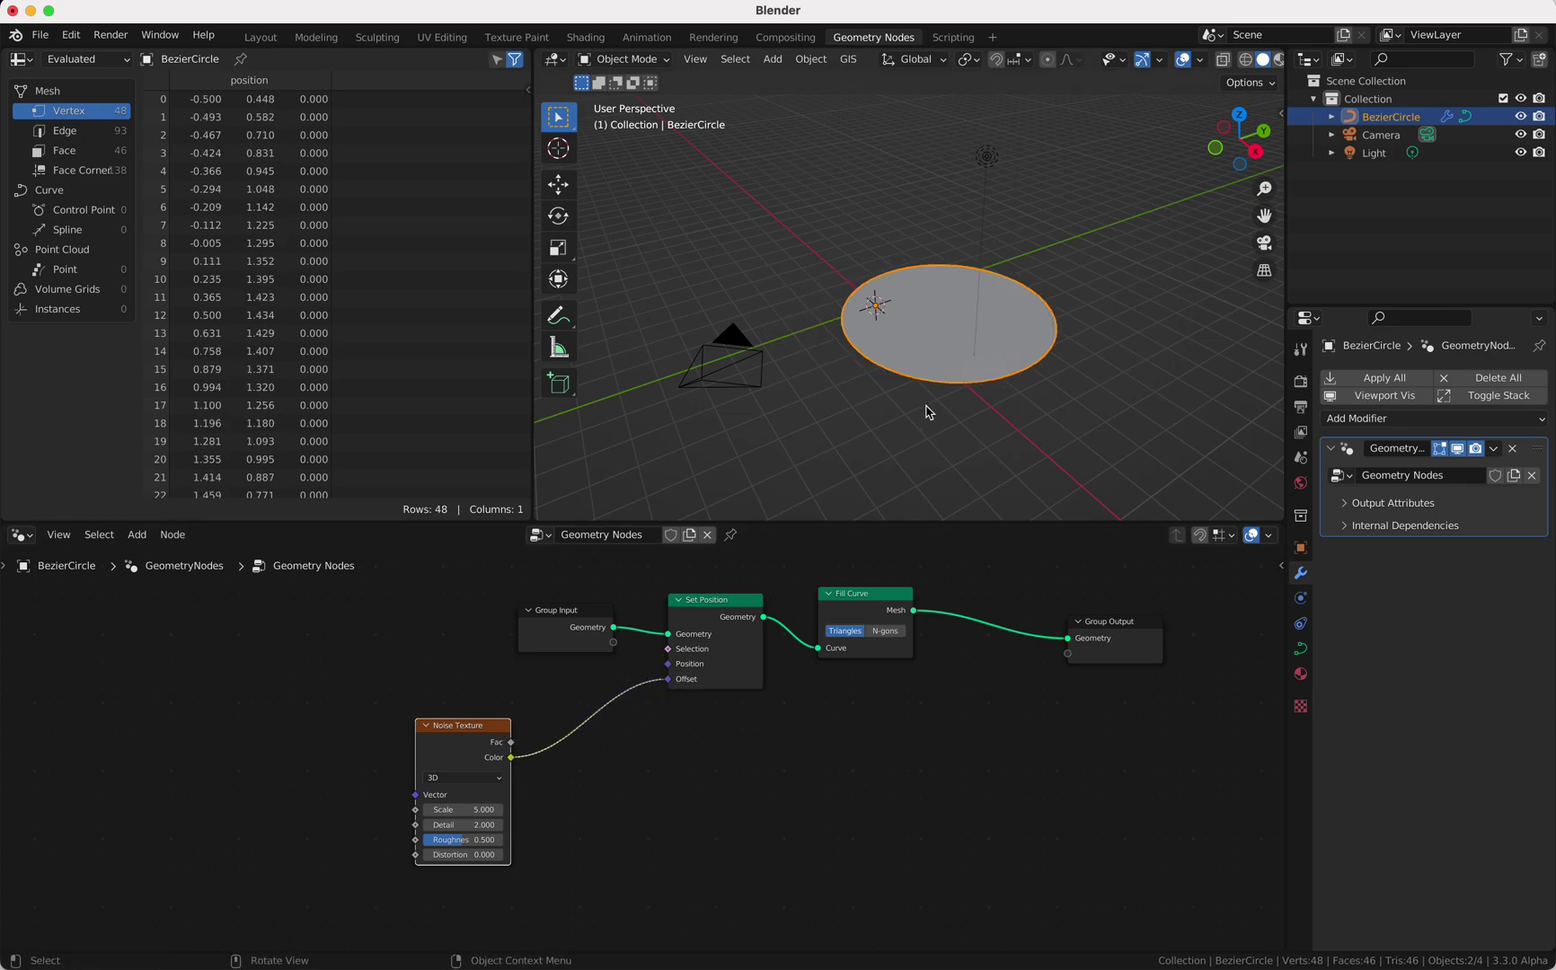
{"action": "left_click_drag", "start_coordinate": [584, 611], "coordinate": [458, 602]}
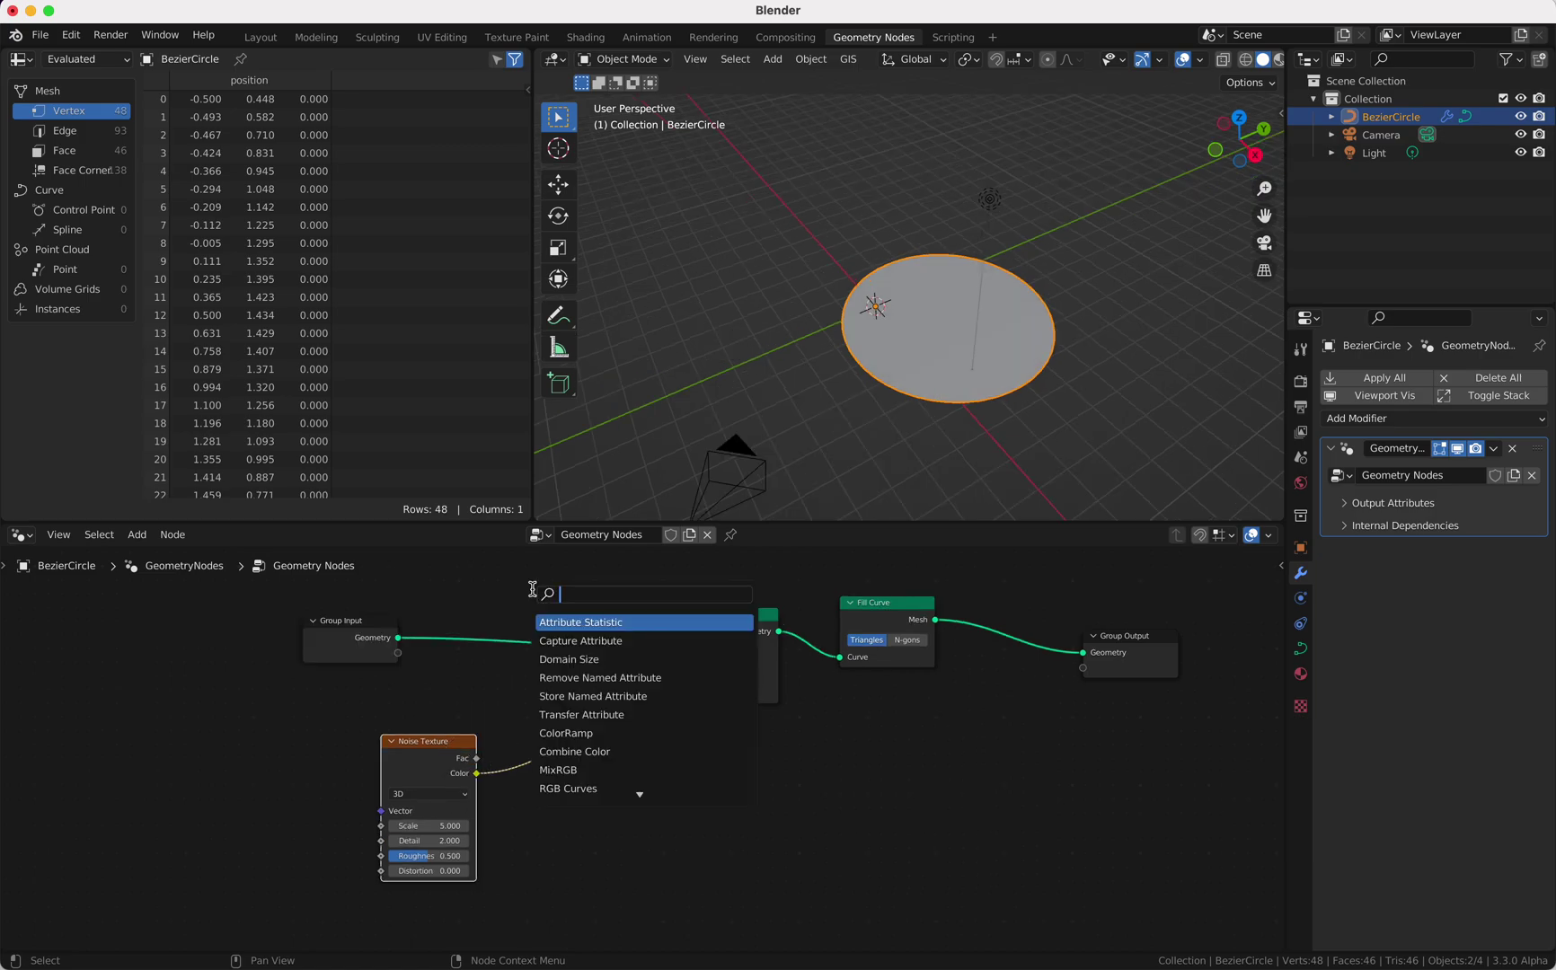
{"action": "type", "text": "resample"}
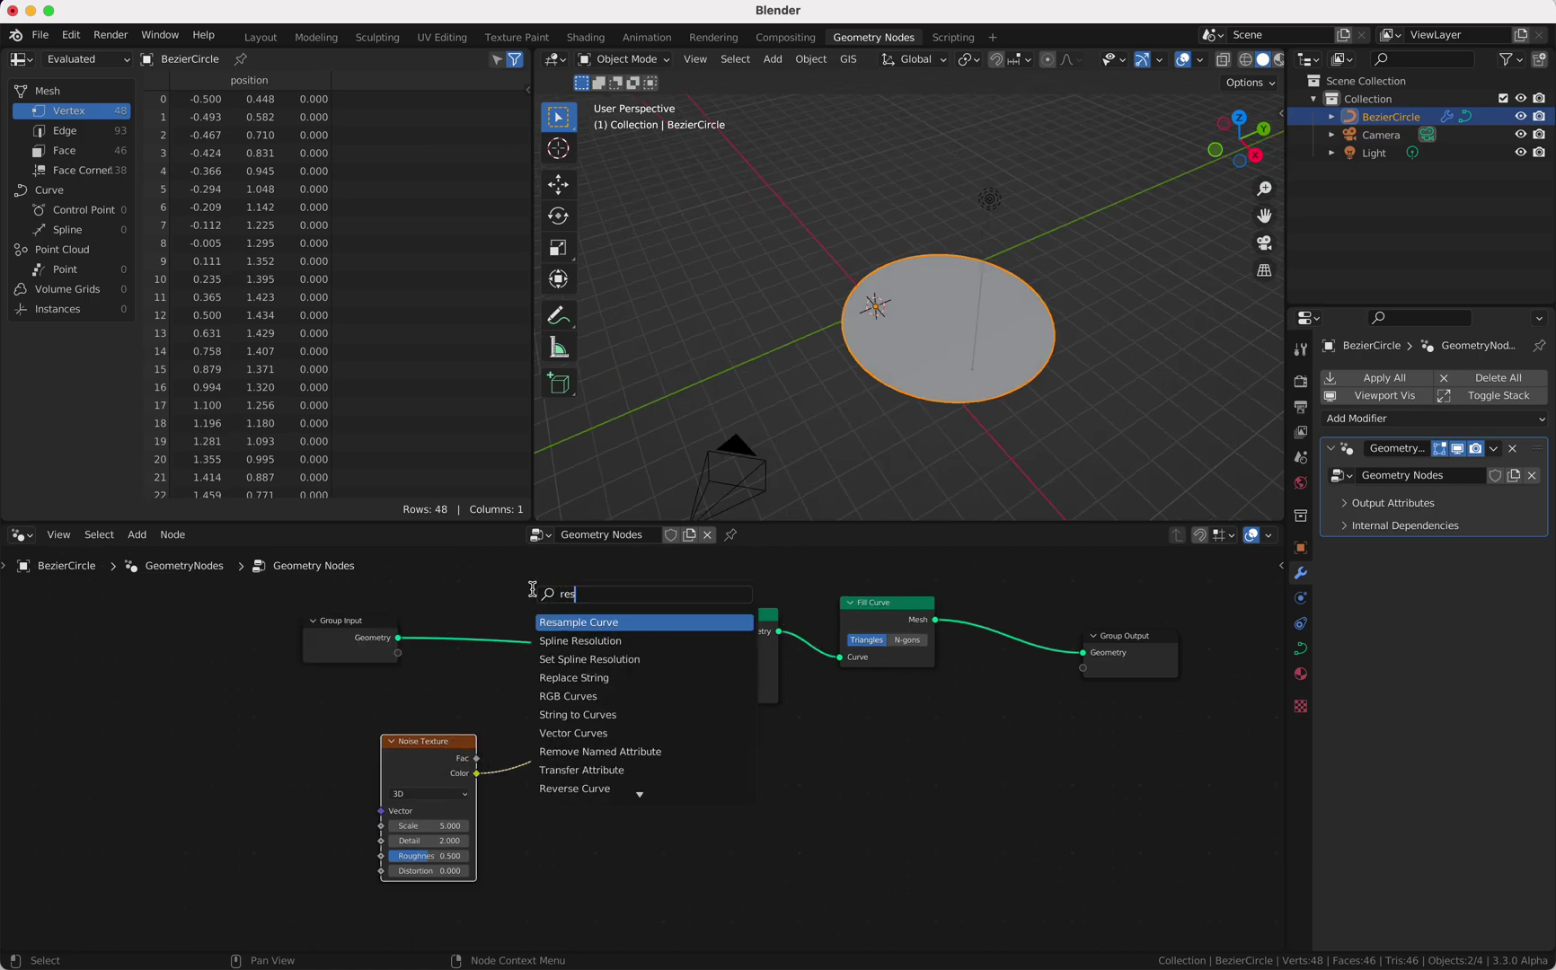
{"action": "key", "text": "Return"}
{"action": "left_click", "coordinate": [466, 586]}
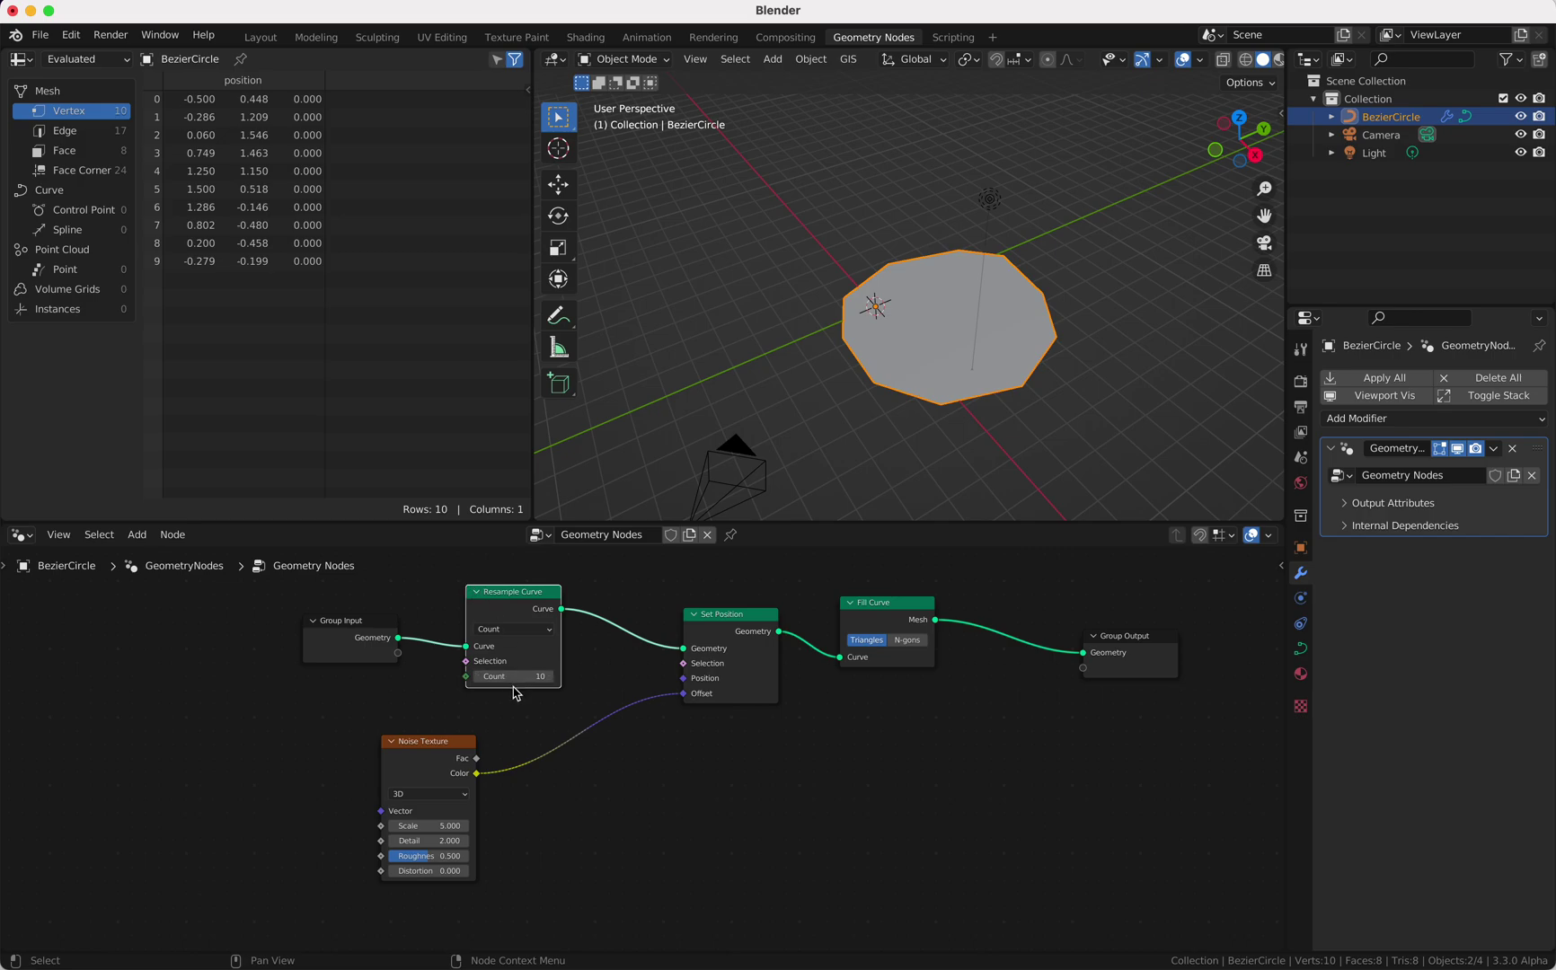
{"action": "left_click_drag", "start_coordinate": [508, 674], "coordinate": [650, 676]}
- Examine the noise-distorted outline of the filled circle from several angles, including edge-on
{"action": "scroll", "coordinate": [932, 348], "scroll_direction": "down", "scroll_amount": 5}
{"action": "scroll", "coordinate": [932, 348], "scroll_direction": "up", "scroll_amount": 4}
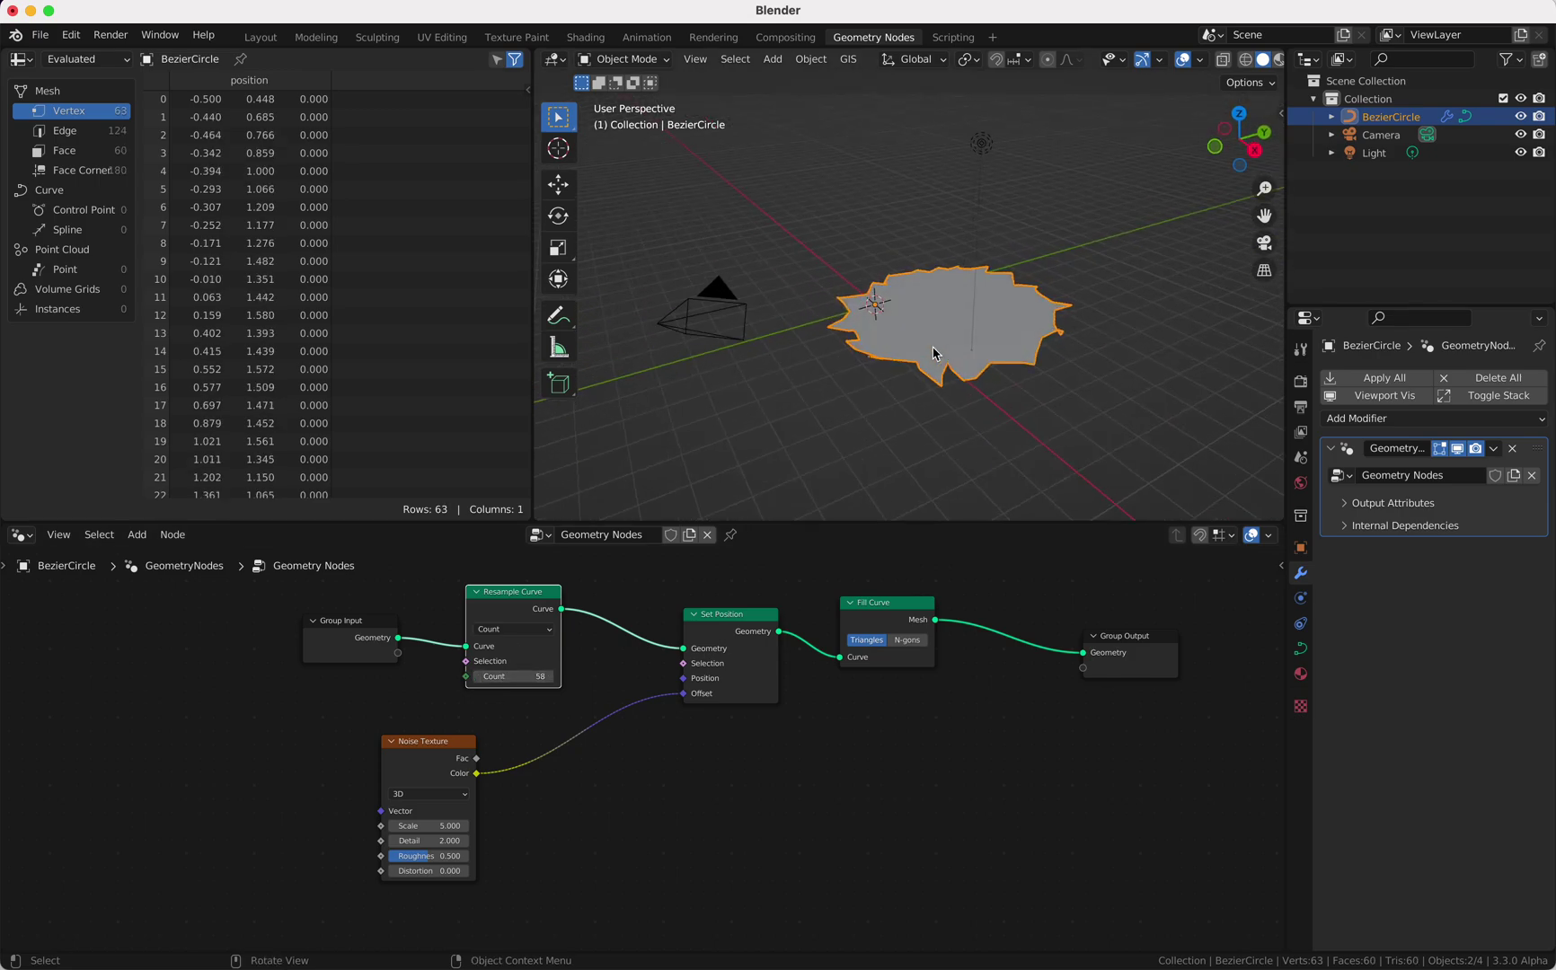
{"action": "scroll", "coordinate": [630, 674], "scroll_direction": "down", "scroll_amount": 1}
{"action": "scroll", "coordinate": [631, 680], "scroll_direction": "down", "scroll_amount": 2}
{"action": "scroll", "coordinate": [889, 316], "scroll_direction": "down", "scroll_amount": 5}
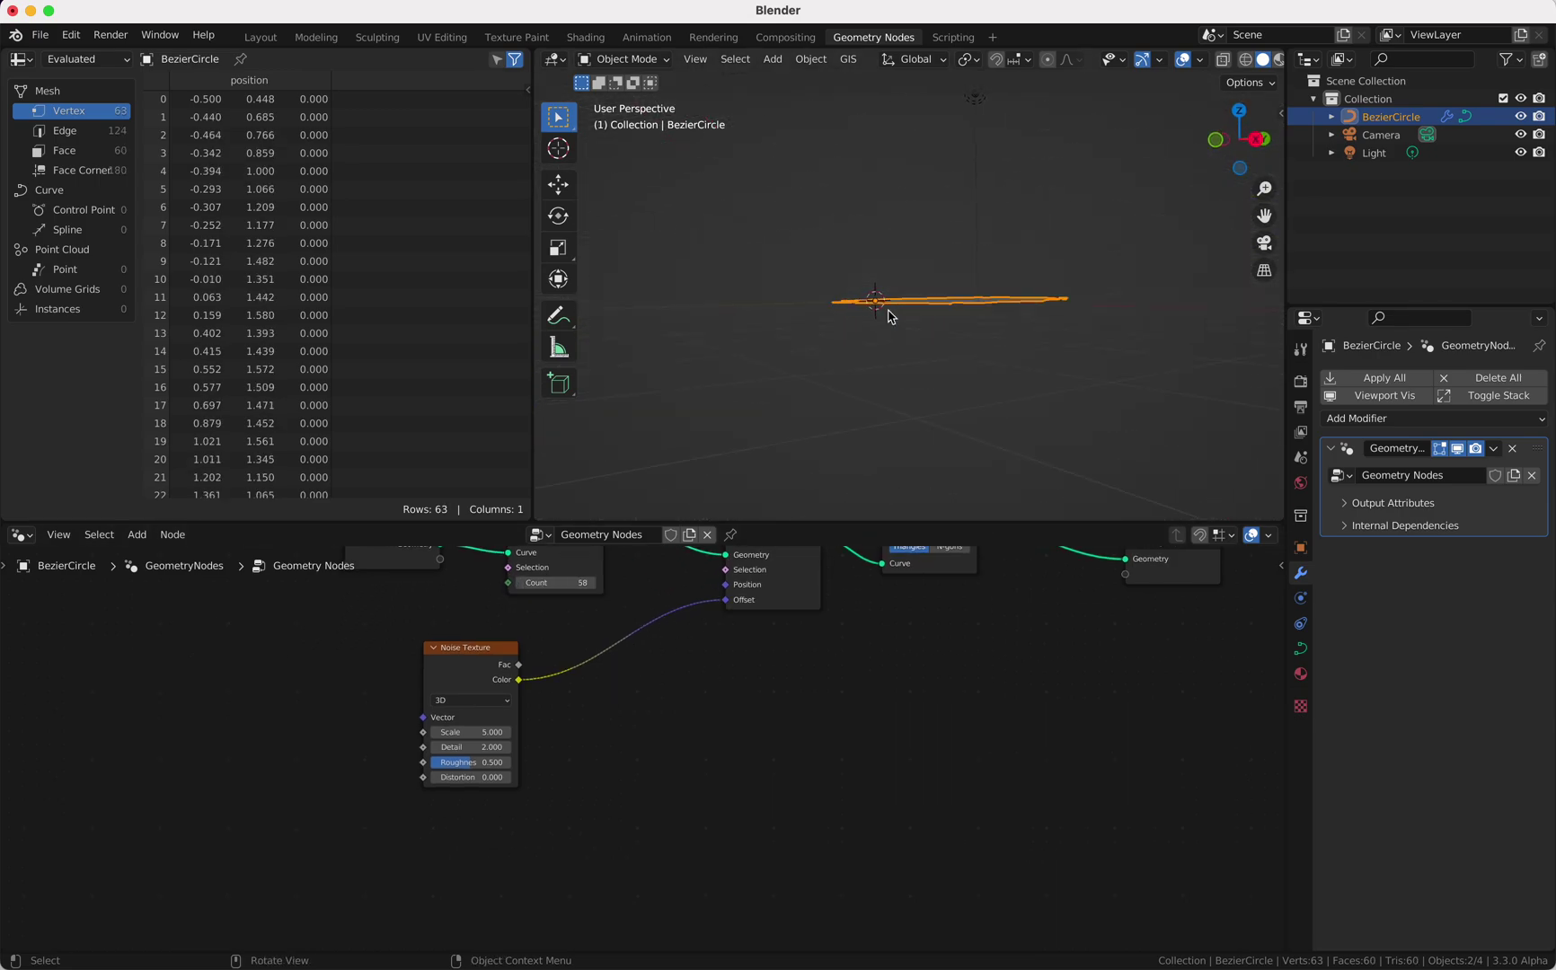
{"action": "scroll", "coordinate": [888, 317], "scroll_direction": "up", "scroll_amount": 3}
{"action": "scroll", "coordinate": [643, 801], "scroll_direction": "up", "scroll_amount": 5}
{"action": "scroll", "coordinate": [644, 801], "scroll_direction": "down", "scroll_amount": 3}
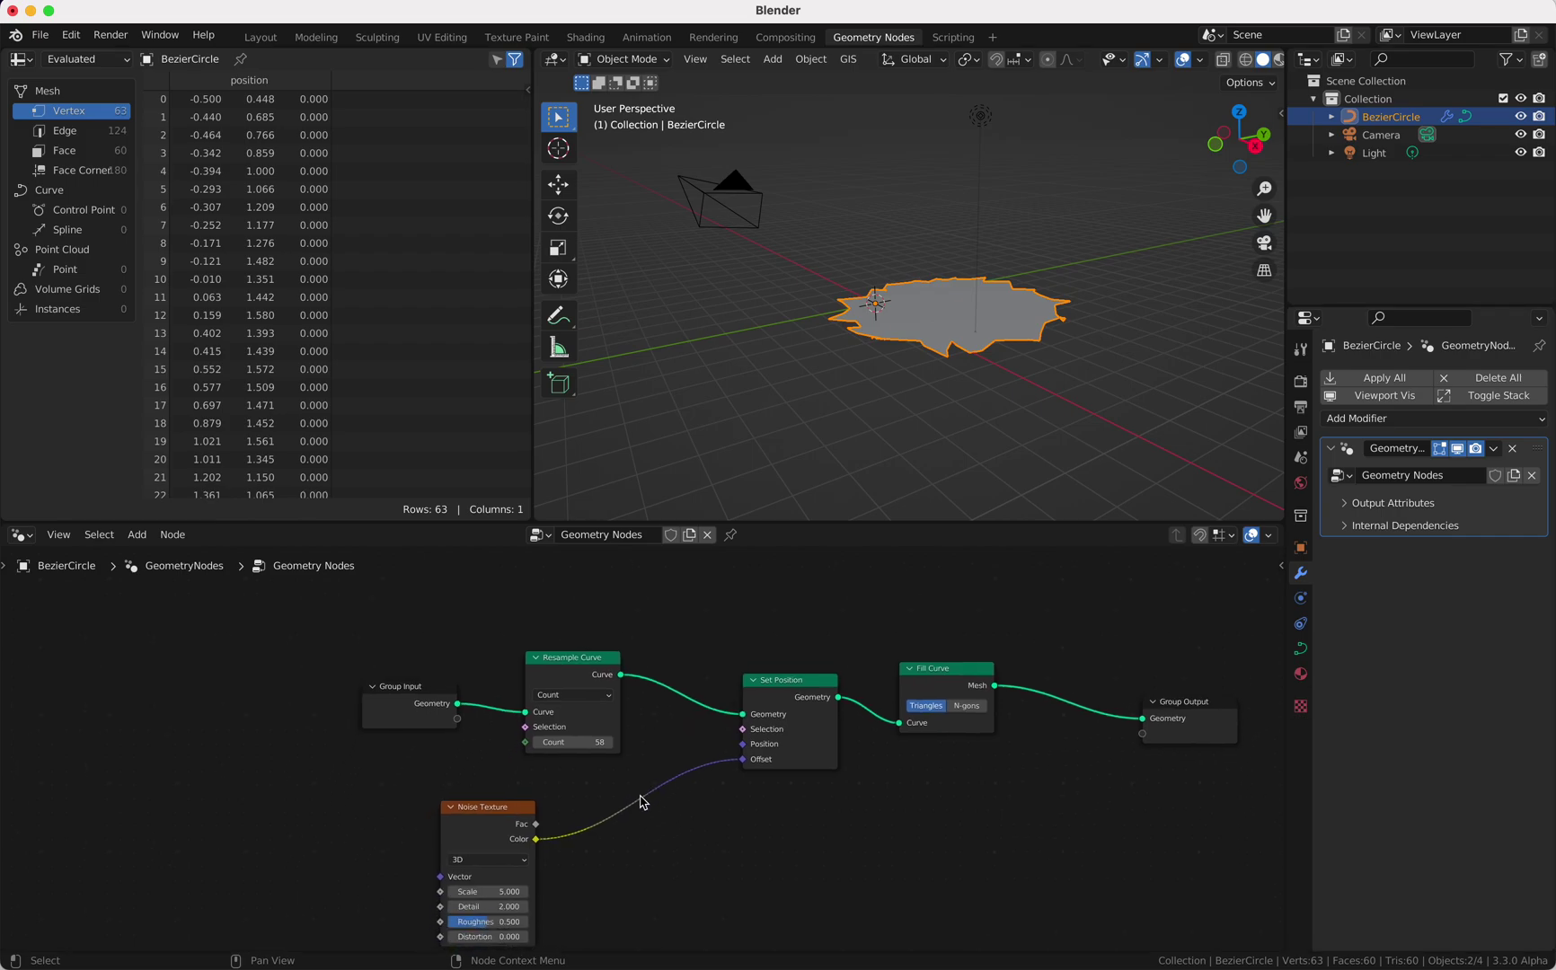
- Insert a Vector Math node set to Add on the link between Noise Texture and Set Position
{"action": "key", "text": "shift+a"}
{"action": "left_click", "coordinate": [566, 602]}
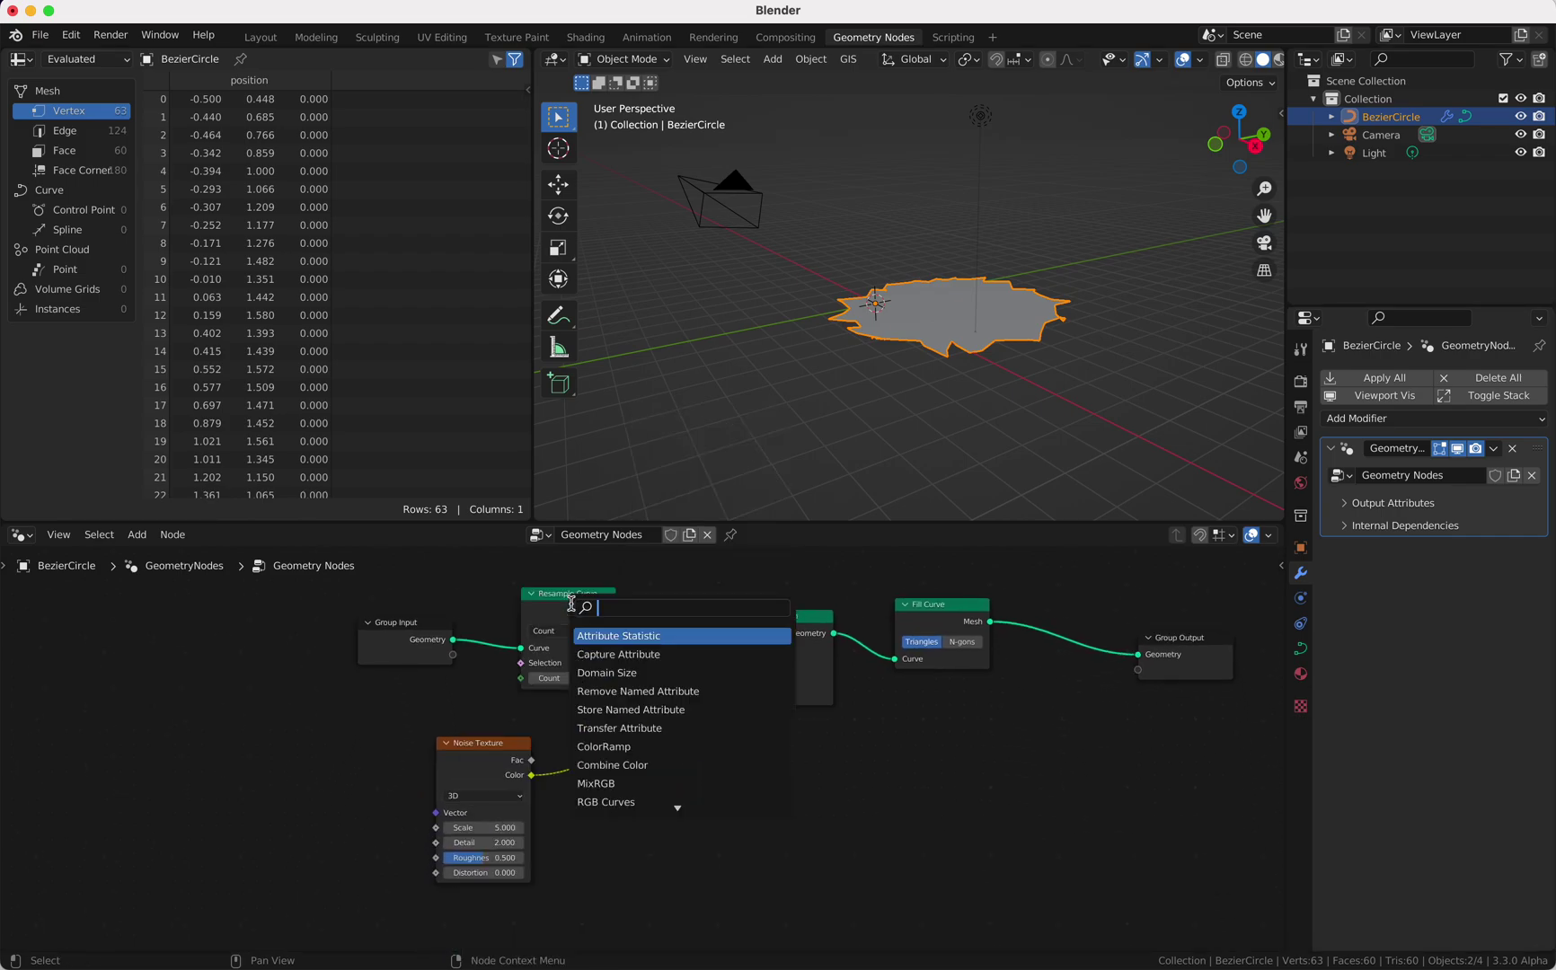
{"action": "type", "text": "ve"}
{"action": "key", "text": "Down"}
{"action": "key", "text": "Return"}
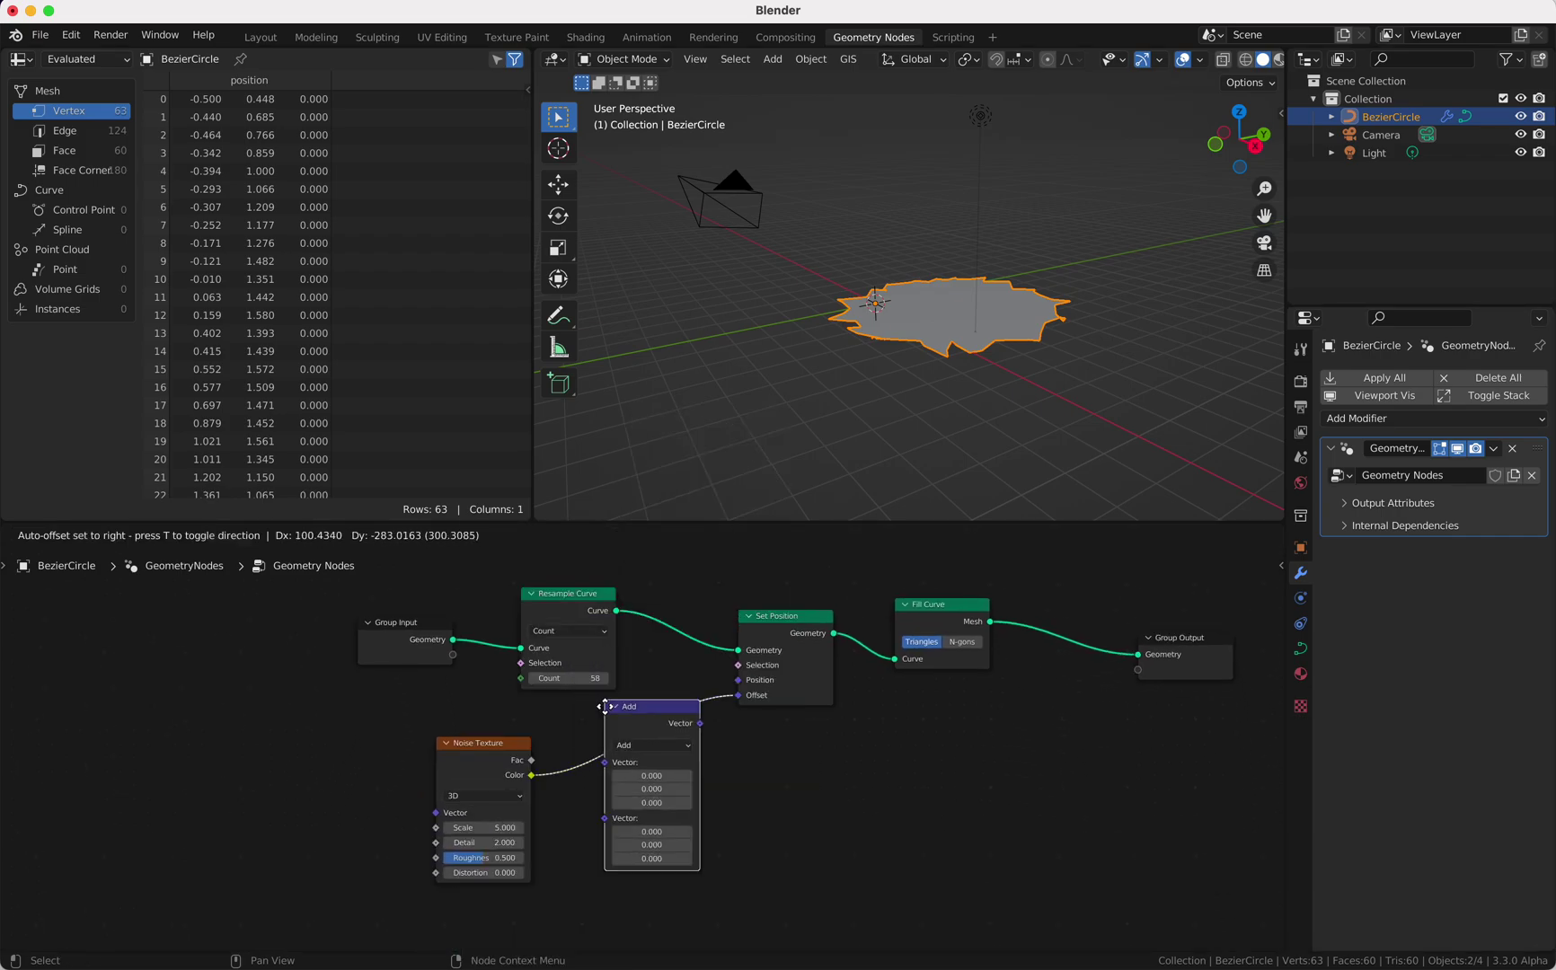
{"action": "left_click", "coordinate": [630, 793]}
- Set the X and Y values of the Add node's second vector to 1
{"action": "mouse_move", "coordinate": [633, 796]}
{"action": "left_mouse_down"}
{"action": "mouse_move", "coordinate": [652, 809]}
{"action": "mouse_move", "coordinate": [665, 796]}
{"action": "mouse_move", "coordinate": [633, 796]}
{"action": "left_mouse_up"}
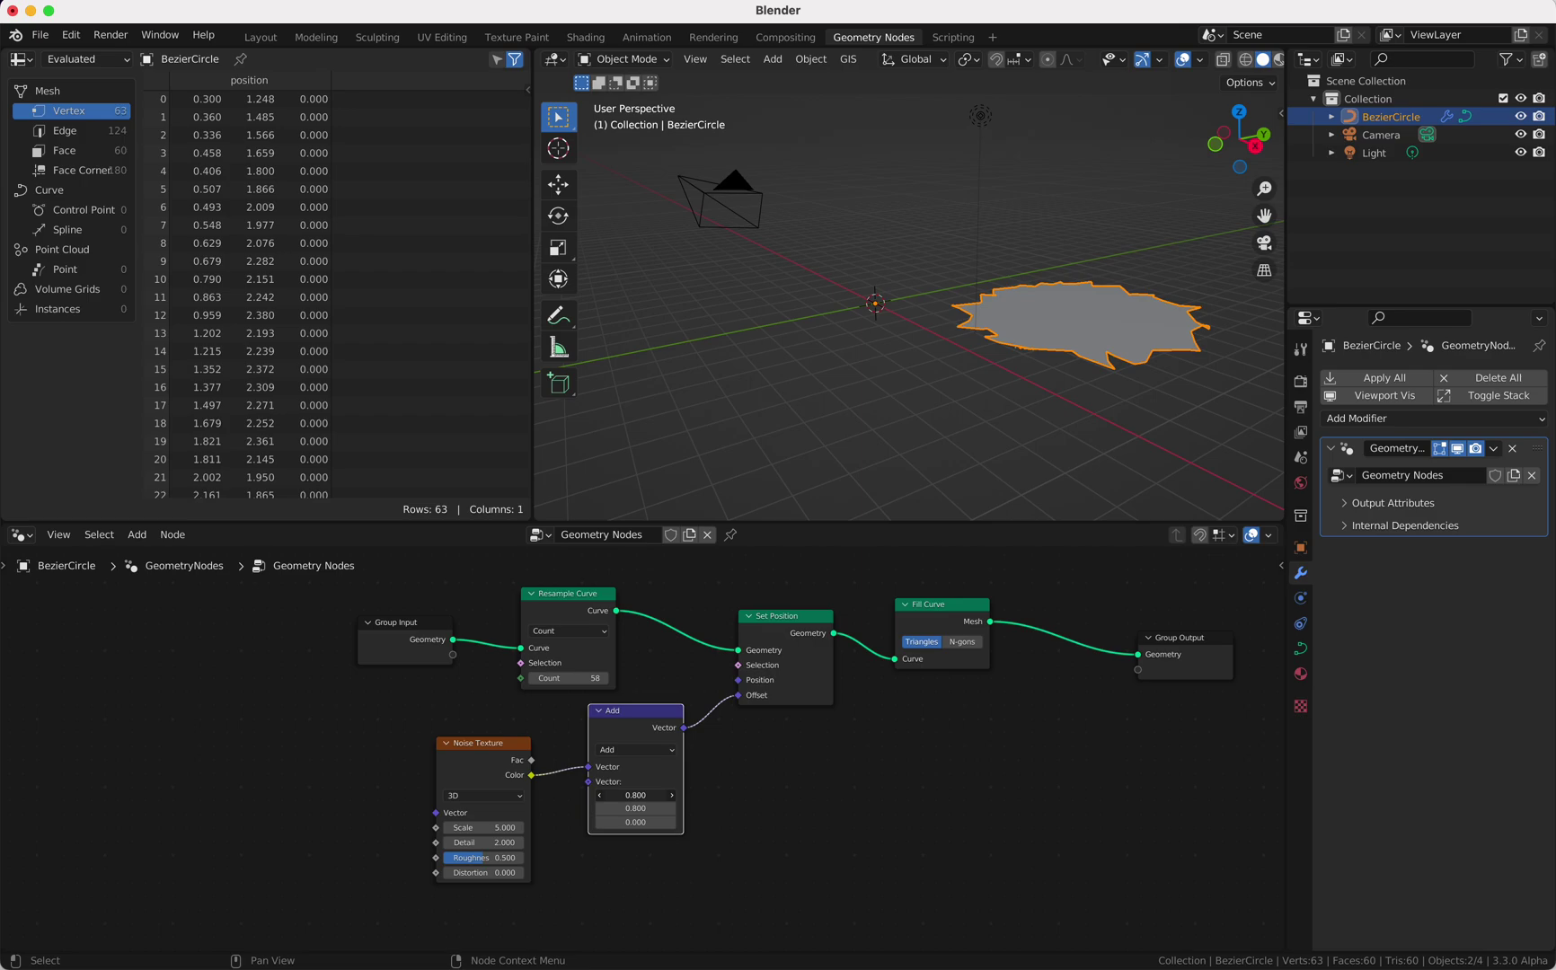
{"action": "type", "text": "1"}
{"action": "key", "text": "Return"}
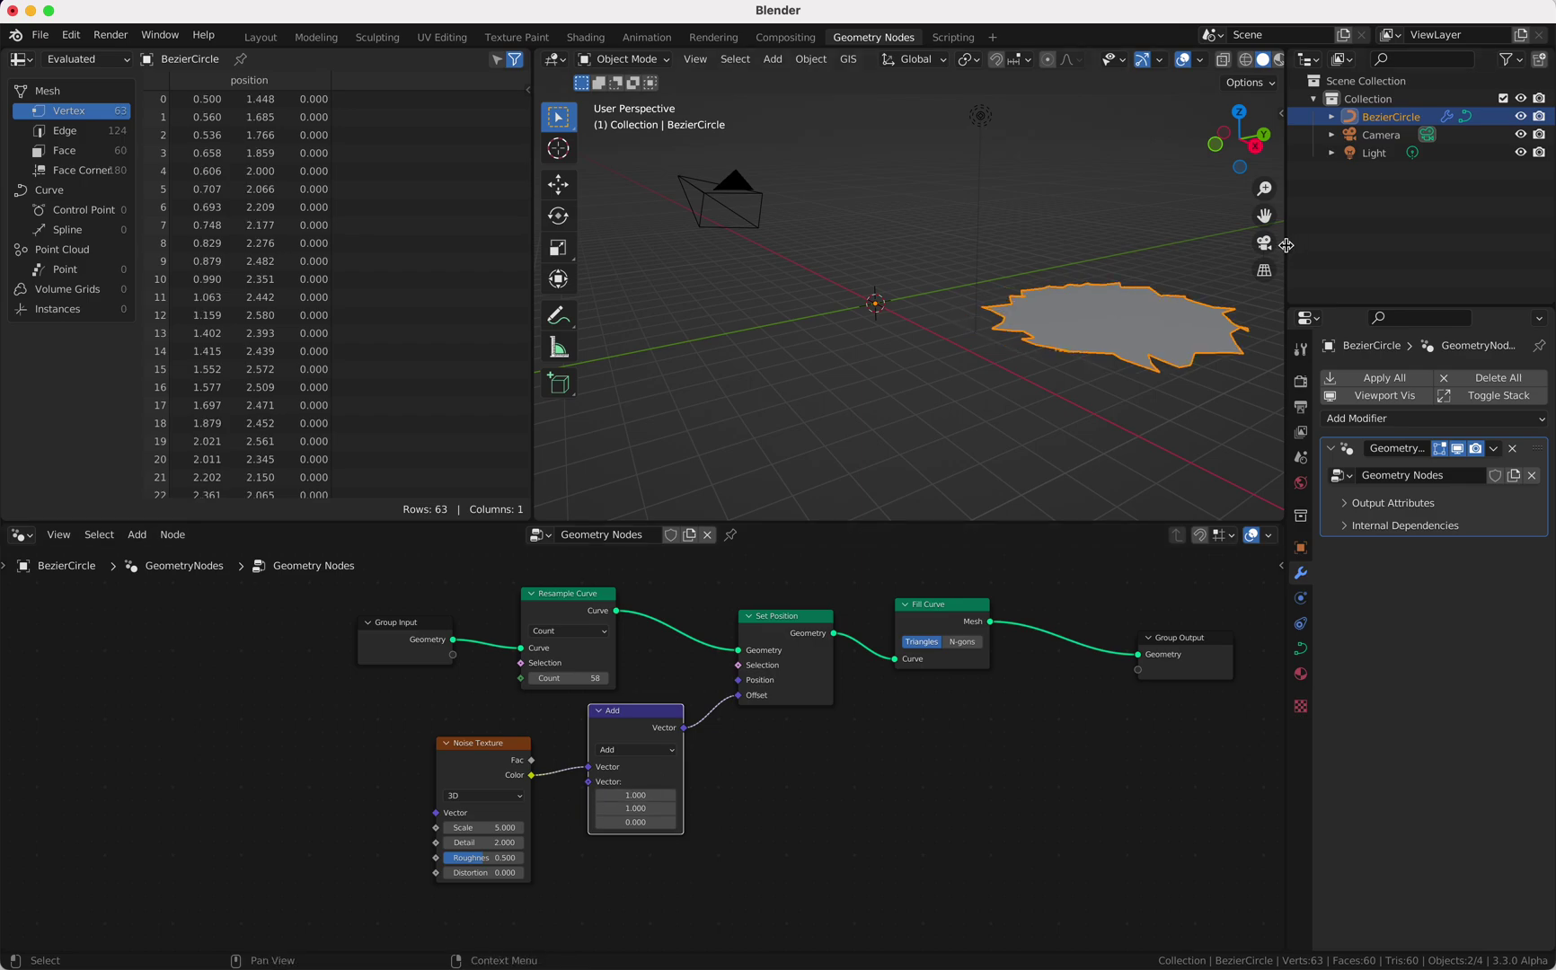
{"action": "scroll", "coordinate": [1089, 357], "scroll_direction": "left", "scroll_amount": 5}
{"action": "scroll", "coordinate": [1089, 358], "scroll_direction": "right", "scroll_amount": 5, "text": "shift"}
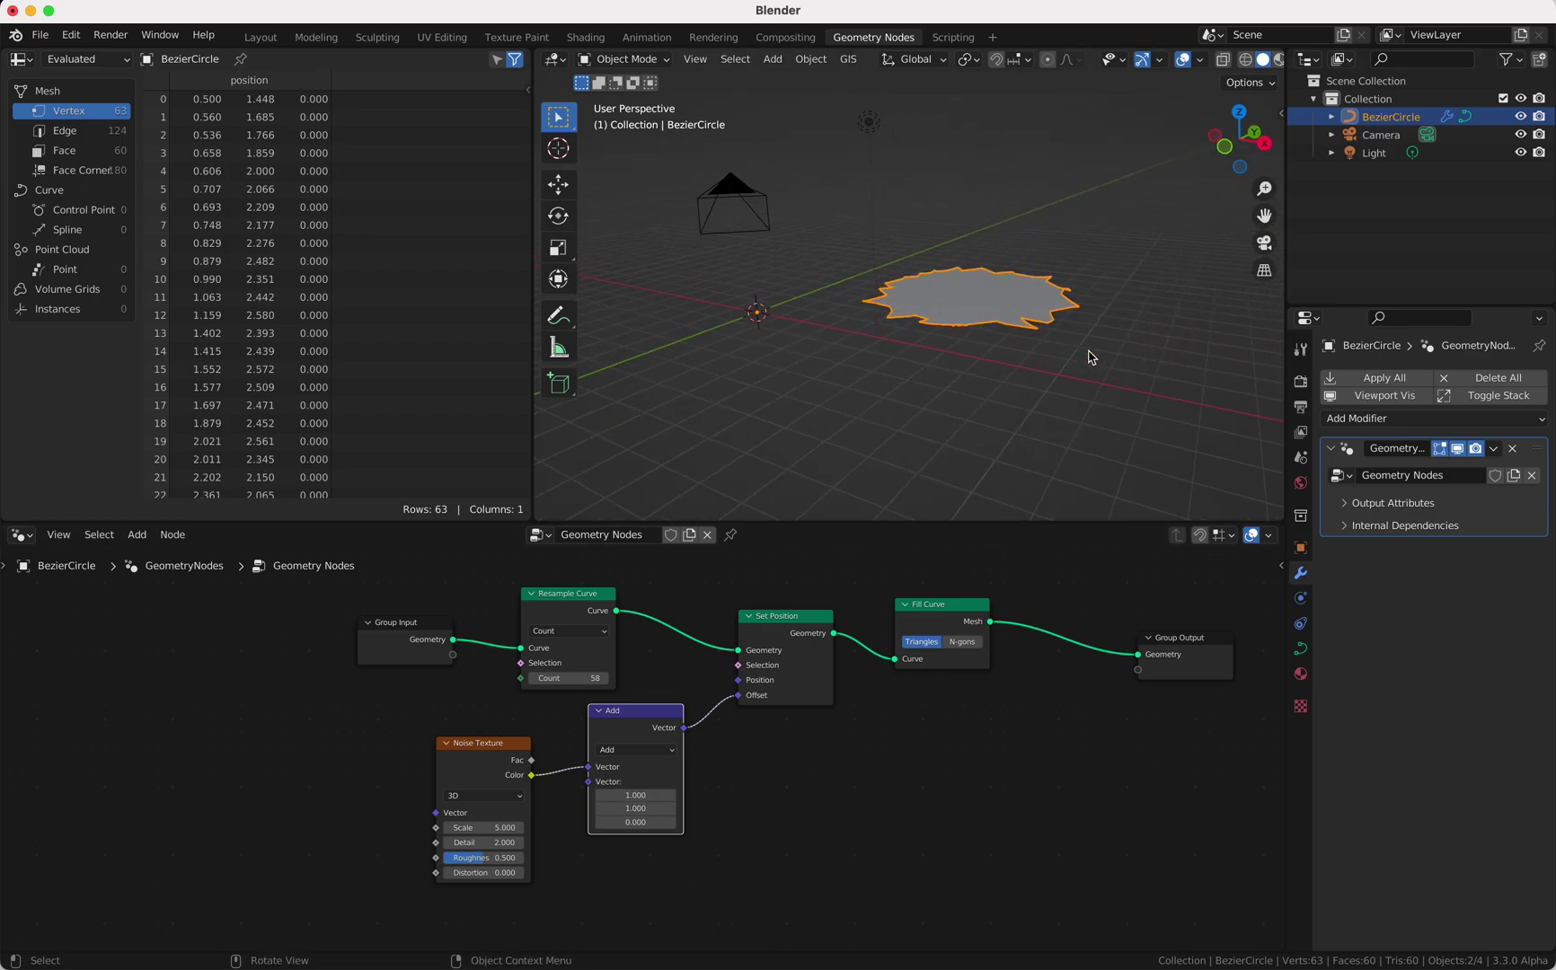
- Insert a duplicate of the Add node right after the Noise Texture and switch its operation to Subtract
{"action": "left_click_drag", "start_coordinate": [483, 747], "coordinate": [357, 747]}
{"action": "left_click", "coordinate": [624, 712]}
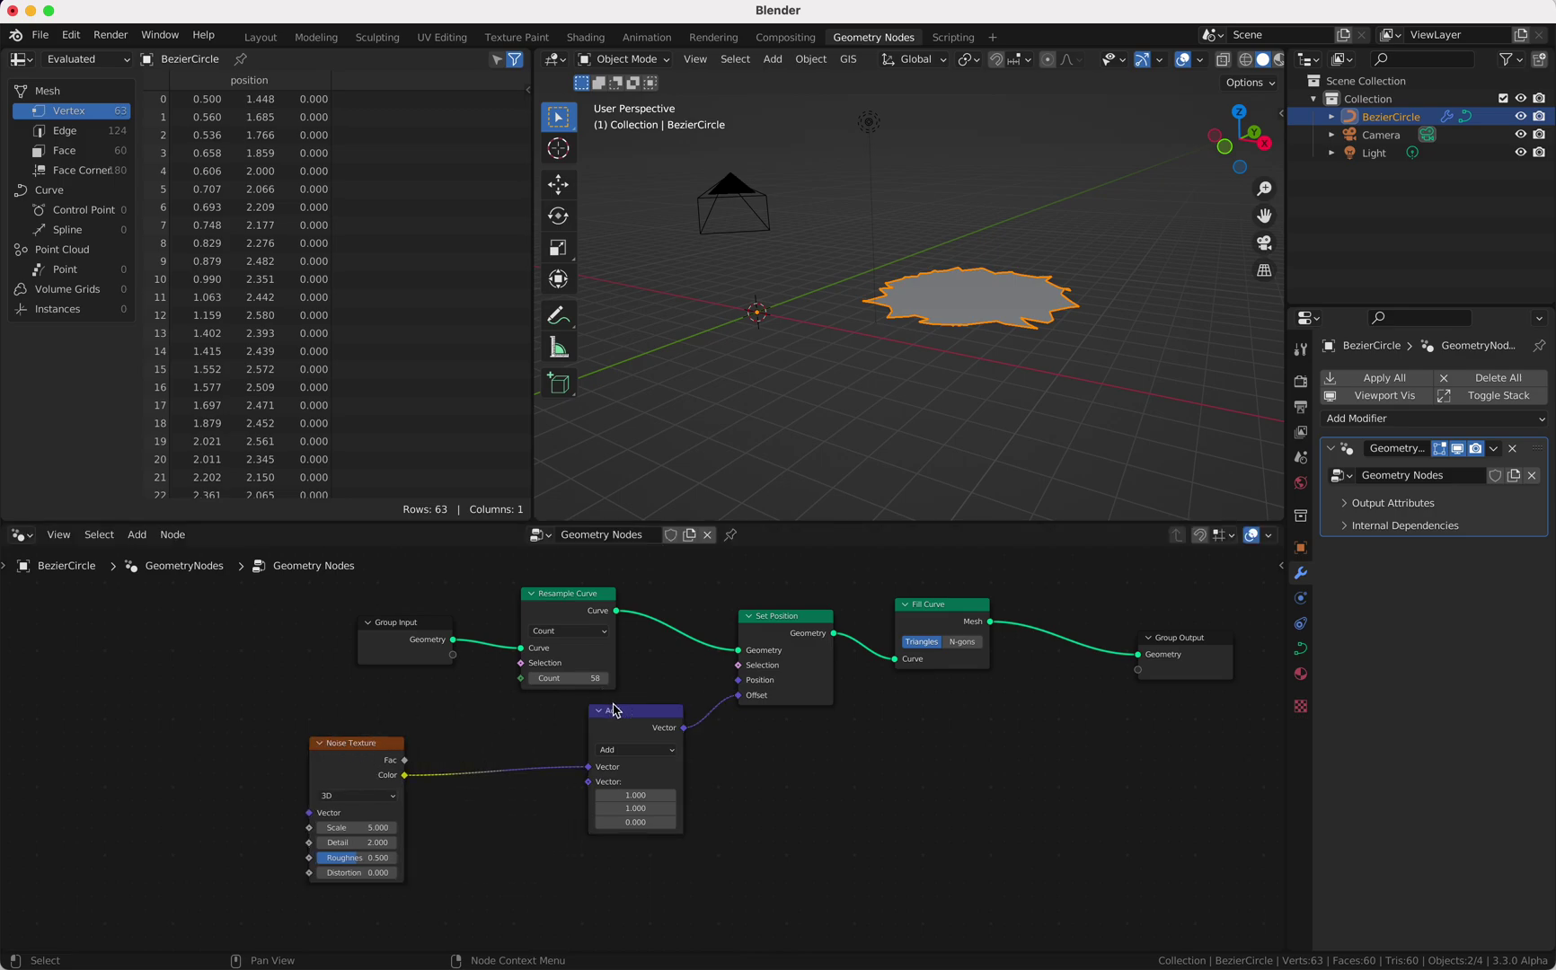
{"action": "key", "text": "shift+d"}
{"action": "left_click", "coordinate": [495, 731]}
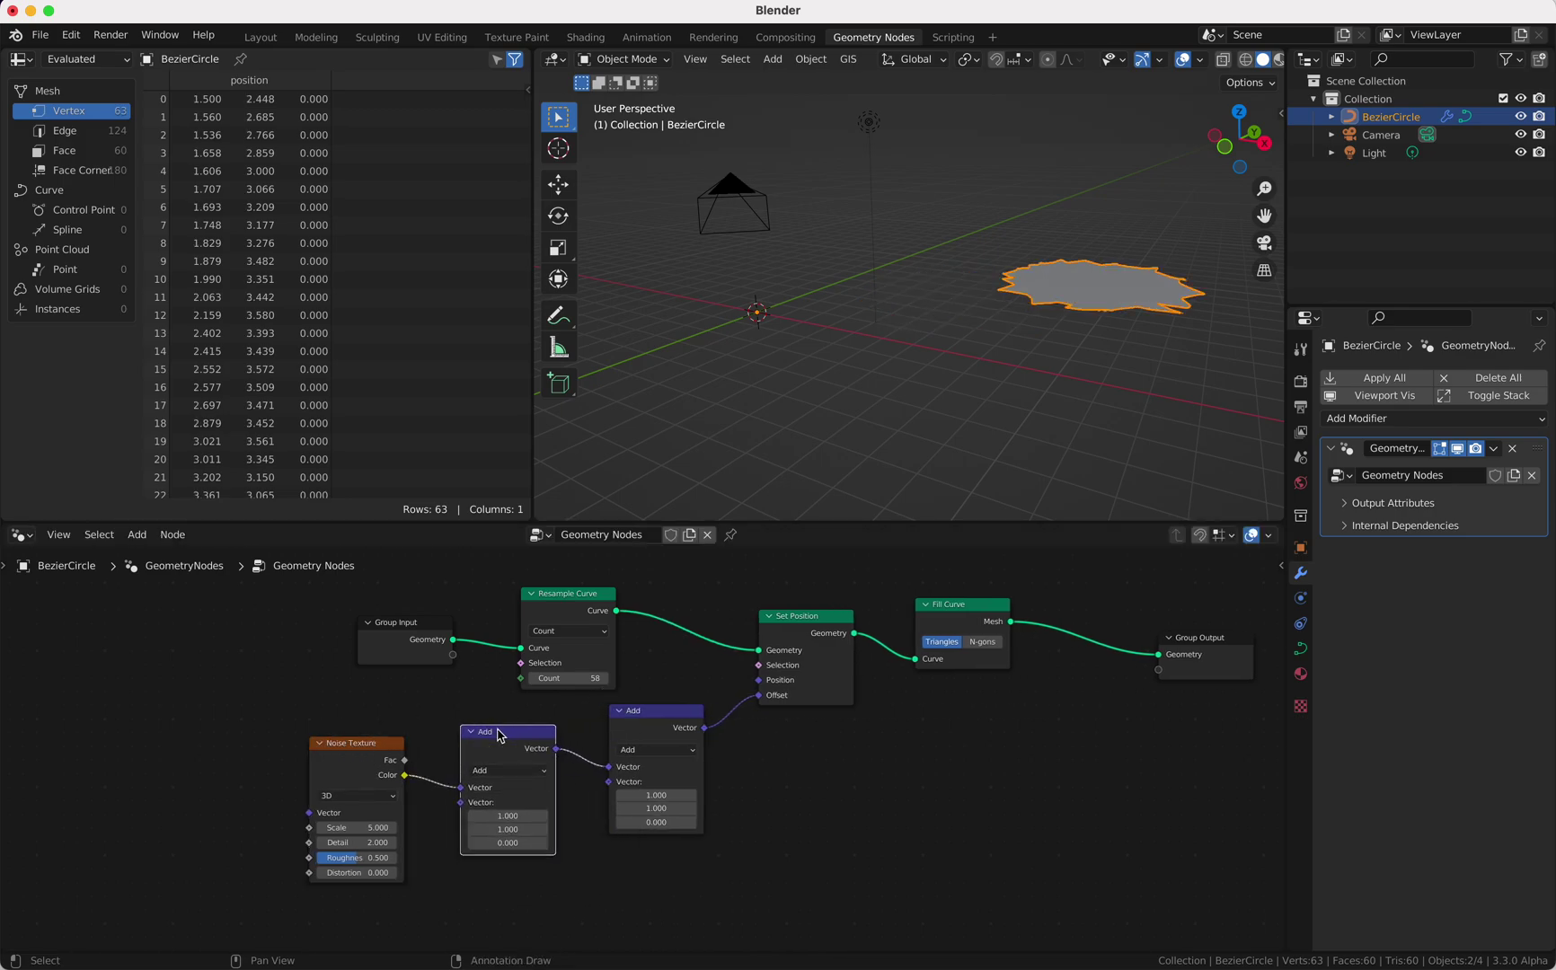
{"action": "left_click", "coordinate": [523, 770]}
{"action": "left_click", "coordinate": [526, 739]}
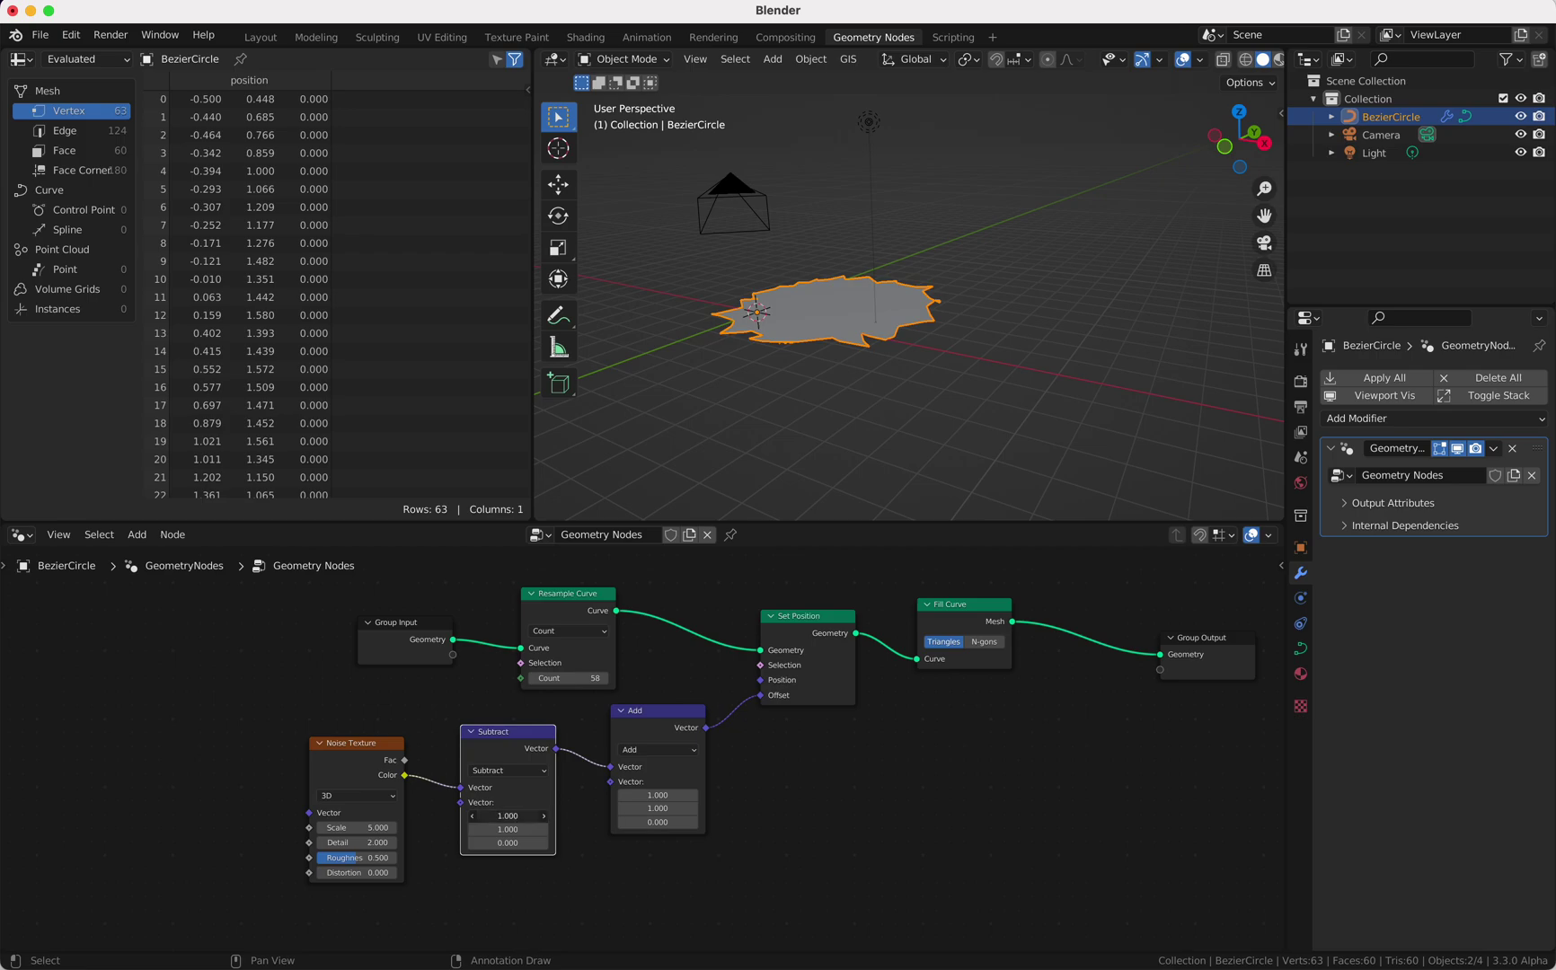
- Set the Subtract node's X and Y values to 0.5
{"action": "left_click_drag", "start_coordinate": [507, 816], "coordinate": [508, 830]}
{"action": "type", "text": ".5"}
{"action": "key", "text": "Return"}
{"action": "scroll", "coordinate": [931, 325], "scroll_direction": "up", "scroll_amount": 5}
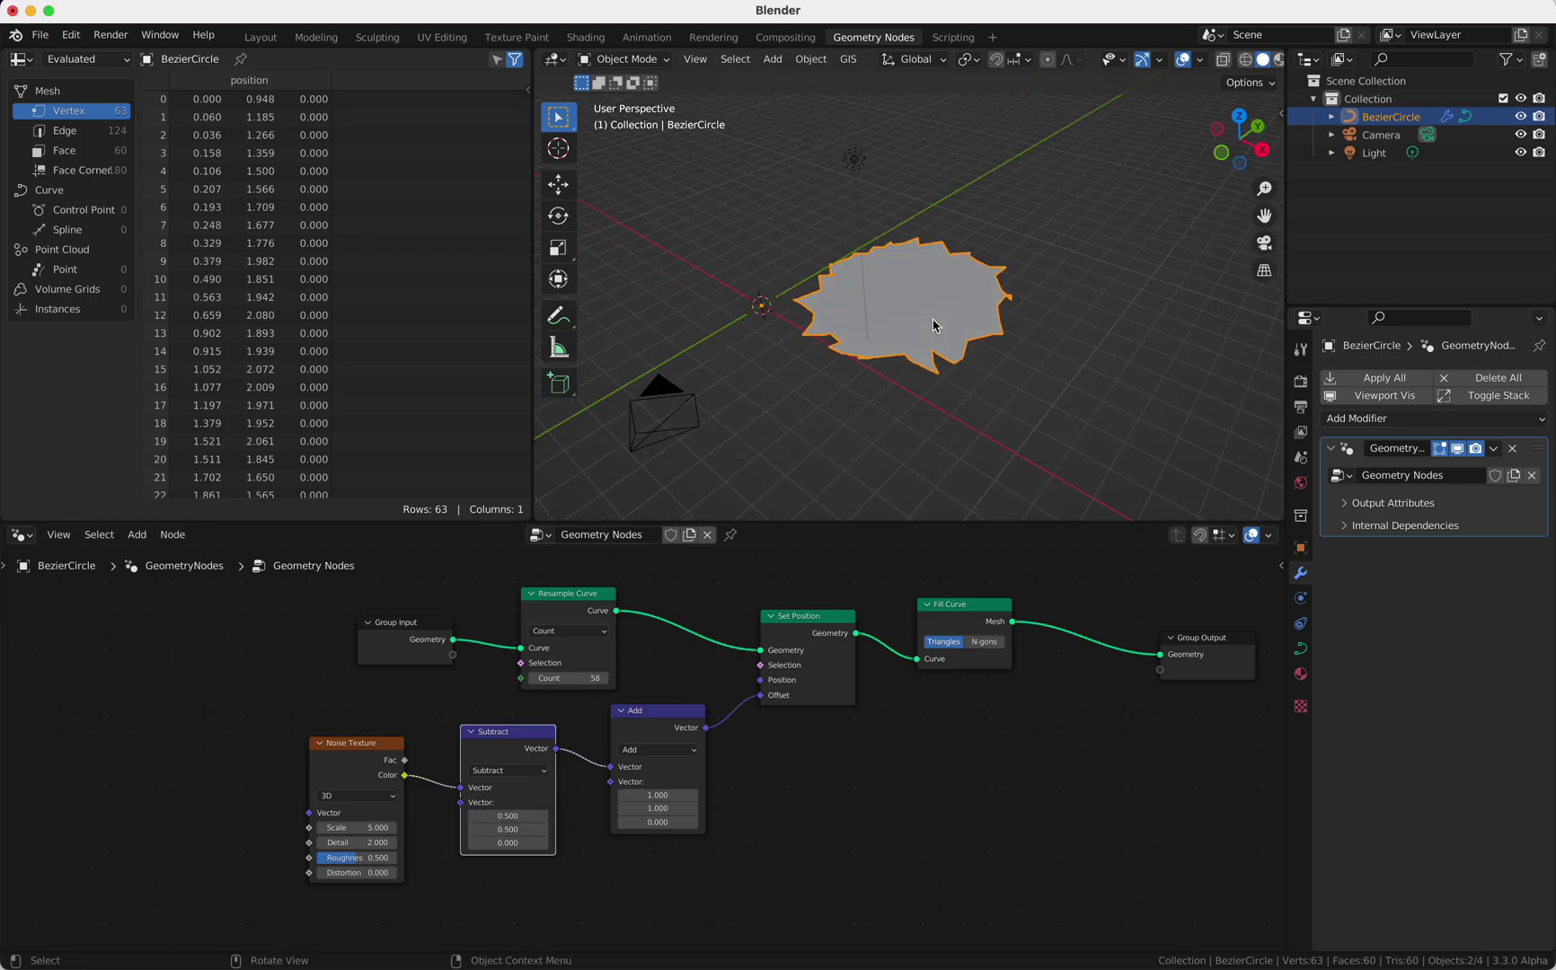
{"action": "scroll", "coordinate": [930, 326], "scroll_direction": "left", "scroll_amount": 5}
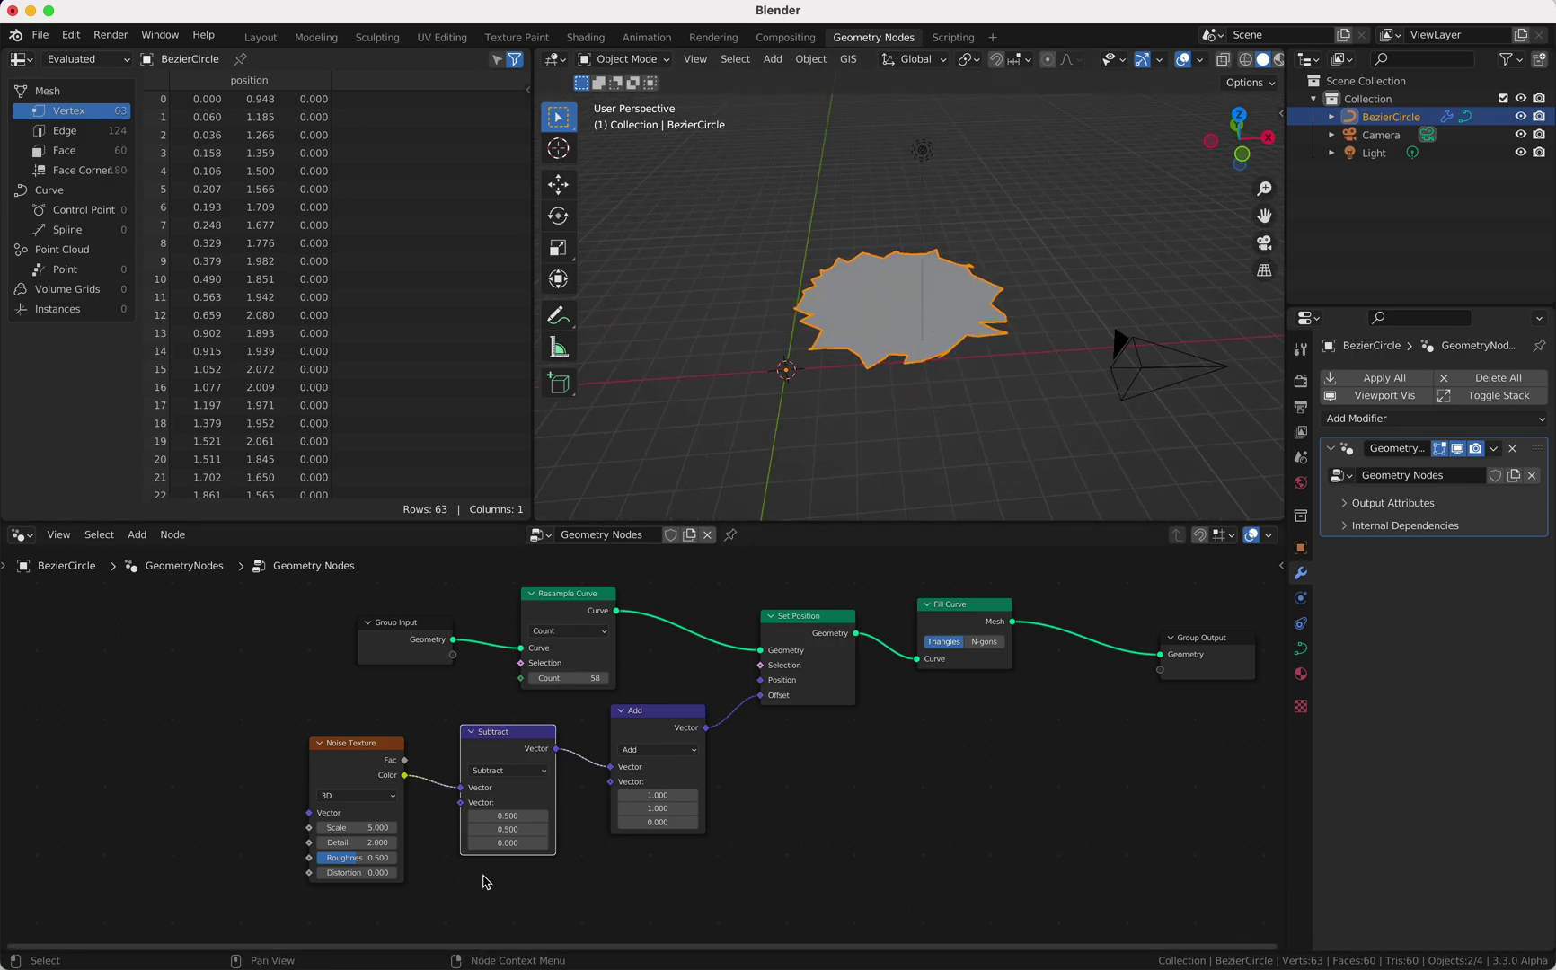
- Adjust the Noise Texture's Scale, trying 7 before settling on 4
{"action": "left_click_drag", "start_coordinate": [357, 827], "coordinate": [393, 827]}
{"action": "scroll", "coordinate": [1012, 333], "scroll_direction": "up", "scroll_amount": 5}
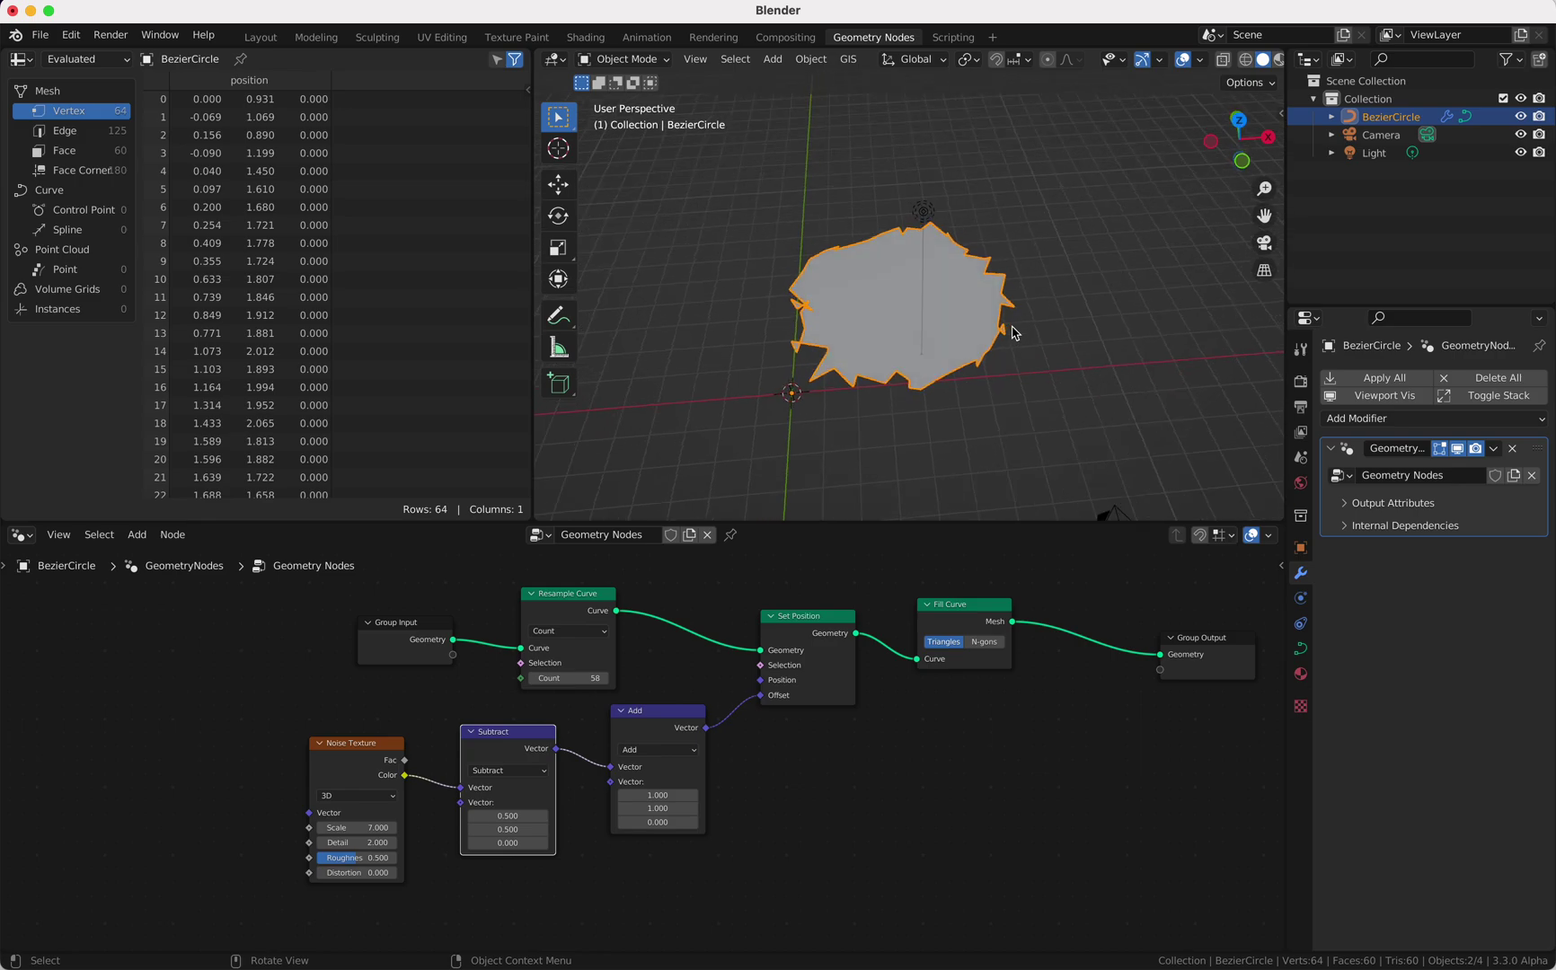
{"action": "scroll", "coordinate": [1012, 334], "scroll_direction": "down", "scroll_amount": 10}
{"action": "scroll", "coordinate": [1012, 334], "scroll_direction": "up", "scroll_amount": 10}
{"action": "scroll", "coordinate": [1013, 334], "scroll_direction": "down", "scroll_amount": 5}
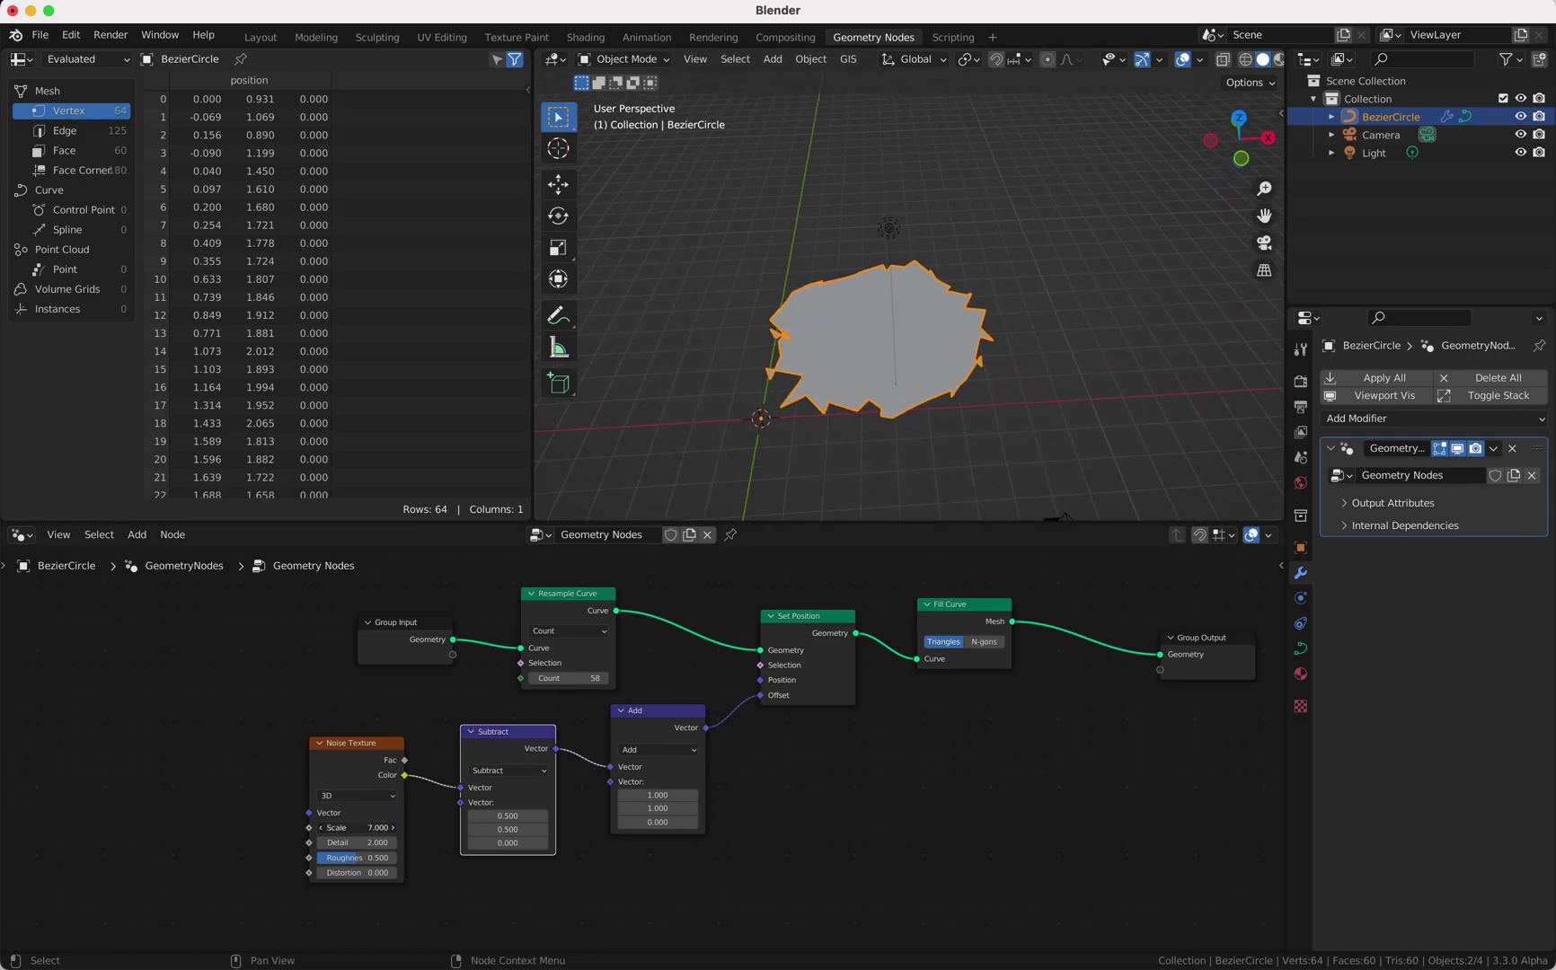
{"action": "left_click_drag", "start_coordinate": [377, 827], "coordinate": [335, 828]}
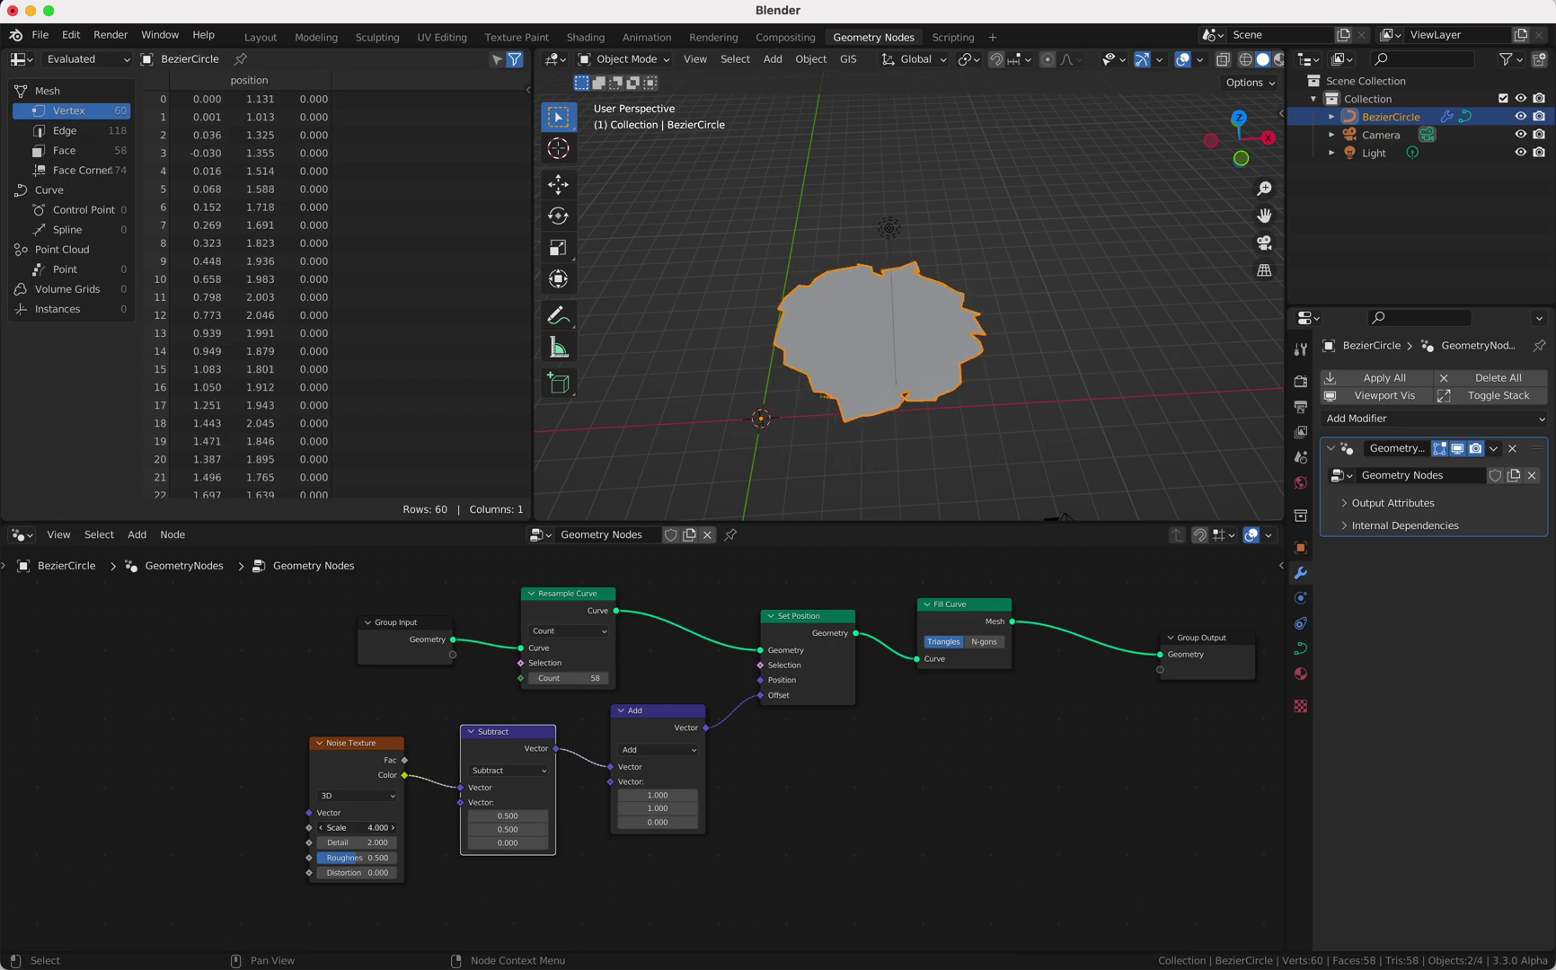
- Switch the Add node feeding Set Position to Multiply and set its X and Y factors to 0.58
{"action": "left_click", "coordinate": [652, 751]}
{"action": "left_click", "coordinate": [662, 711]}
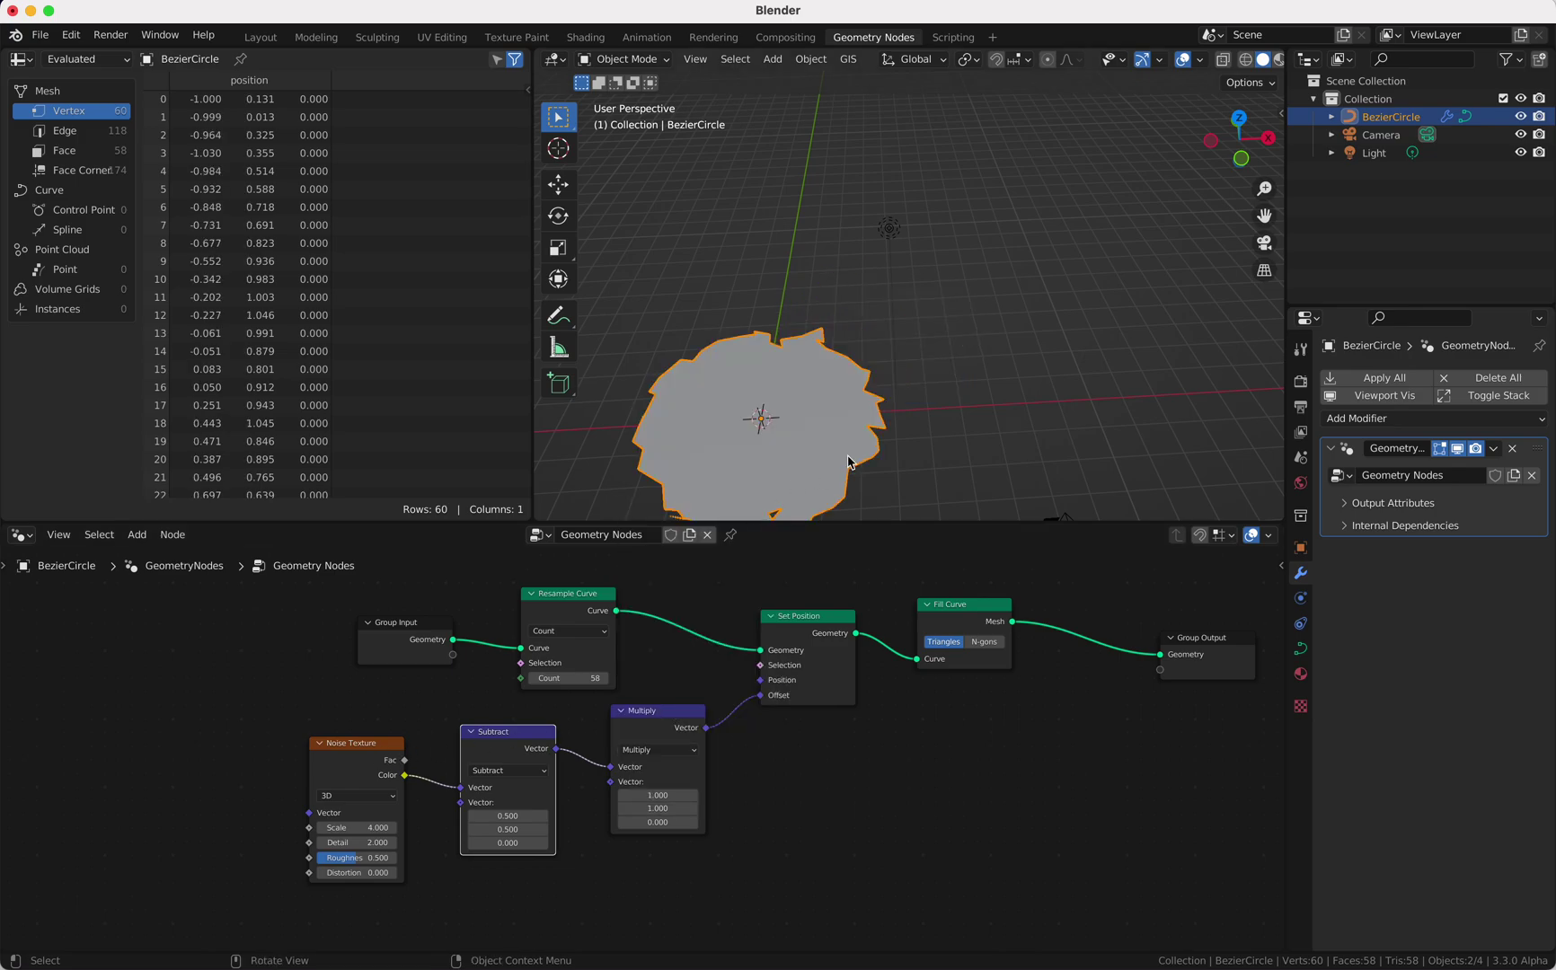
{"action": "scroll", "coordinate": [848, 461], "scroll_direction": "down", "scroll_amount": 4, "text": "ctrl"}
{"action": "scroll", "coordinate": [847, 461], "scroll_direction": "down", "scroll_amount": 3}
{"action": "scroll", "coordinate": [847, 462], "scroll_direction": "up", "scroll_amount": 3, "text": "ctrl"}
{"action": "scroll", "coordinate": [847, 462], "scroll_direction": "down", "scroll_amount": 4, "text": "shift"}
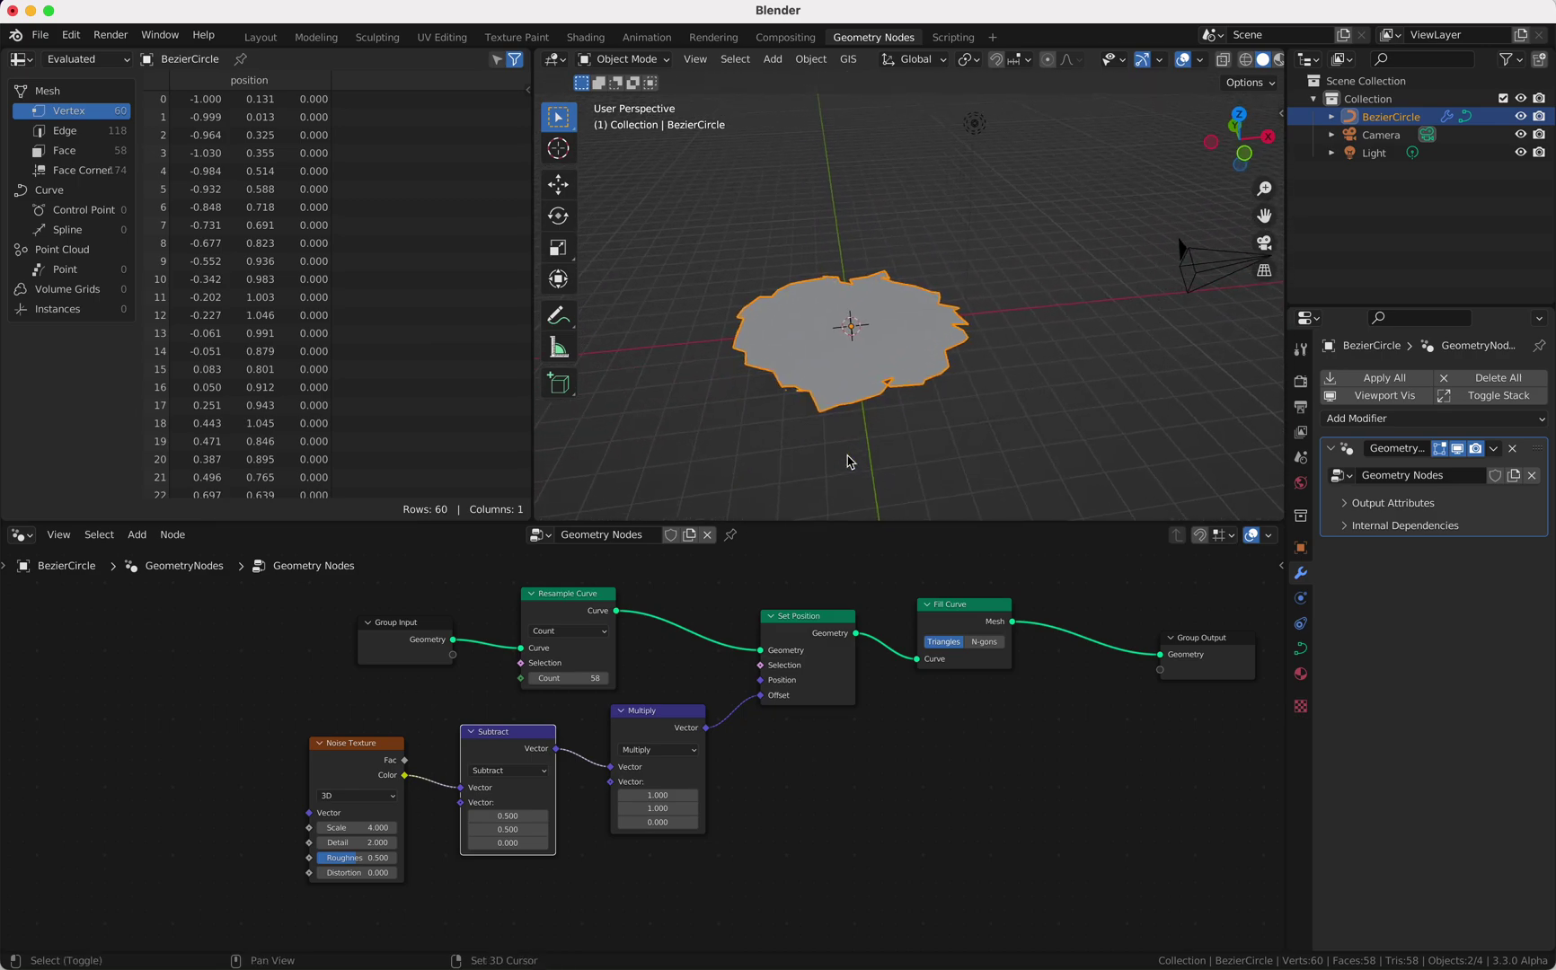
{"action": "scroll", "coordinate": [847, 462], "scroll_direction": "right", "scroll_amount": 3}
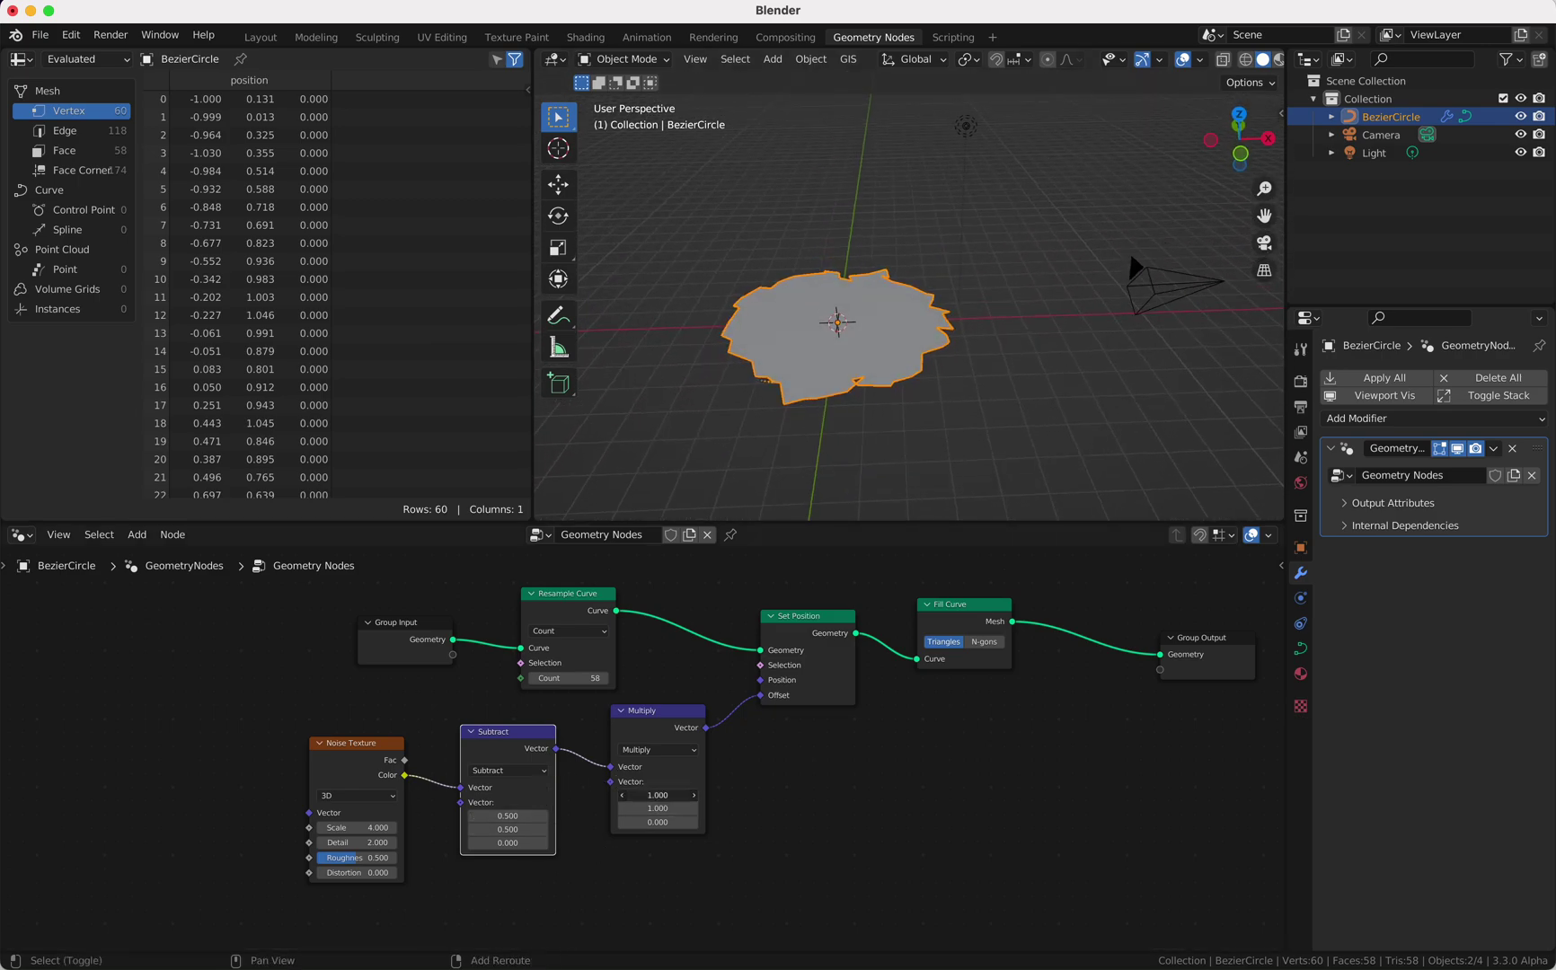
{"action": "mouse_move", "coordinate": [658, 795]}
{"action": "left_mouse_down", "text": "shift"}
{"action": "mouse_move", "coordinate": [597, 794]}
{"action": "mouse_move", "coordinate": [648, 795]}
{"action": "mouse_move", "coordinate": [629, 795]}
{"action": "left_mouse_up", "text": "shift"}
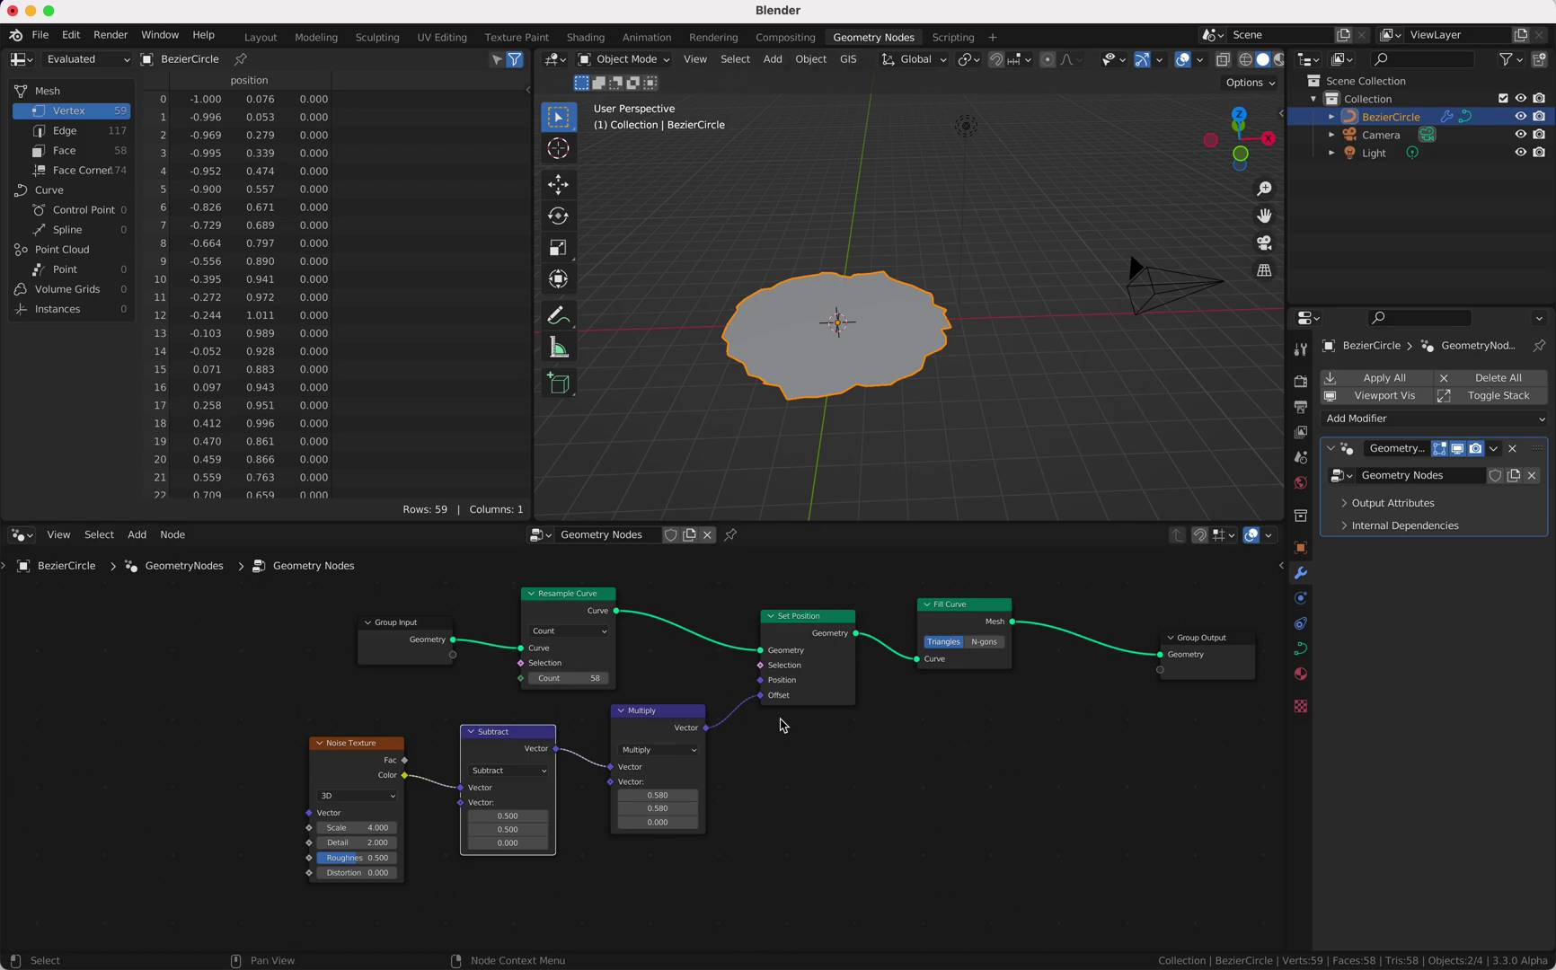
- Move the Group Input node well clear of the other nodes and switch the Noise Texture to 4D
{"action": "left_click_drag", "start_coordinate": [438, 645], "coordinate": [177, 675]}
{"action": "left_click", "coordinate": [347, 796]}
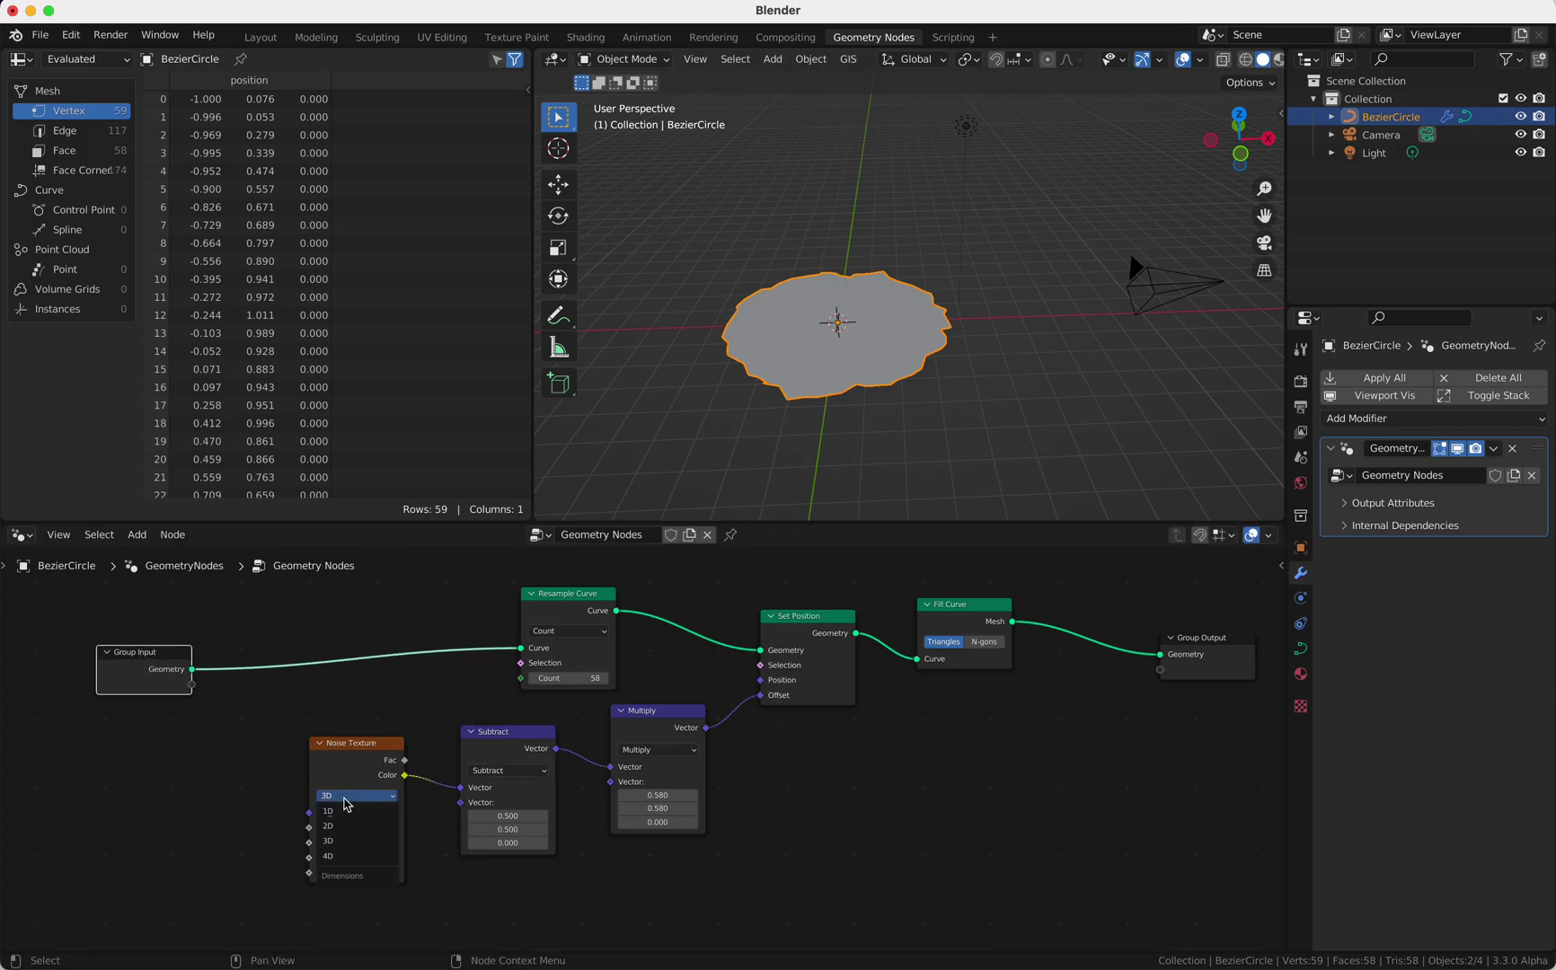
{"action": "left_click", "coordinate": [374, 857]}
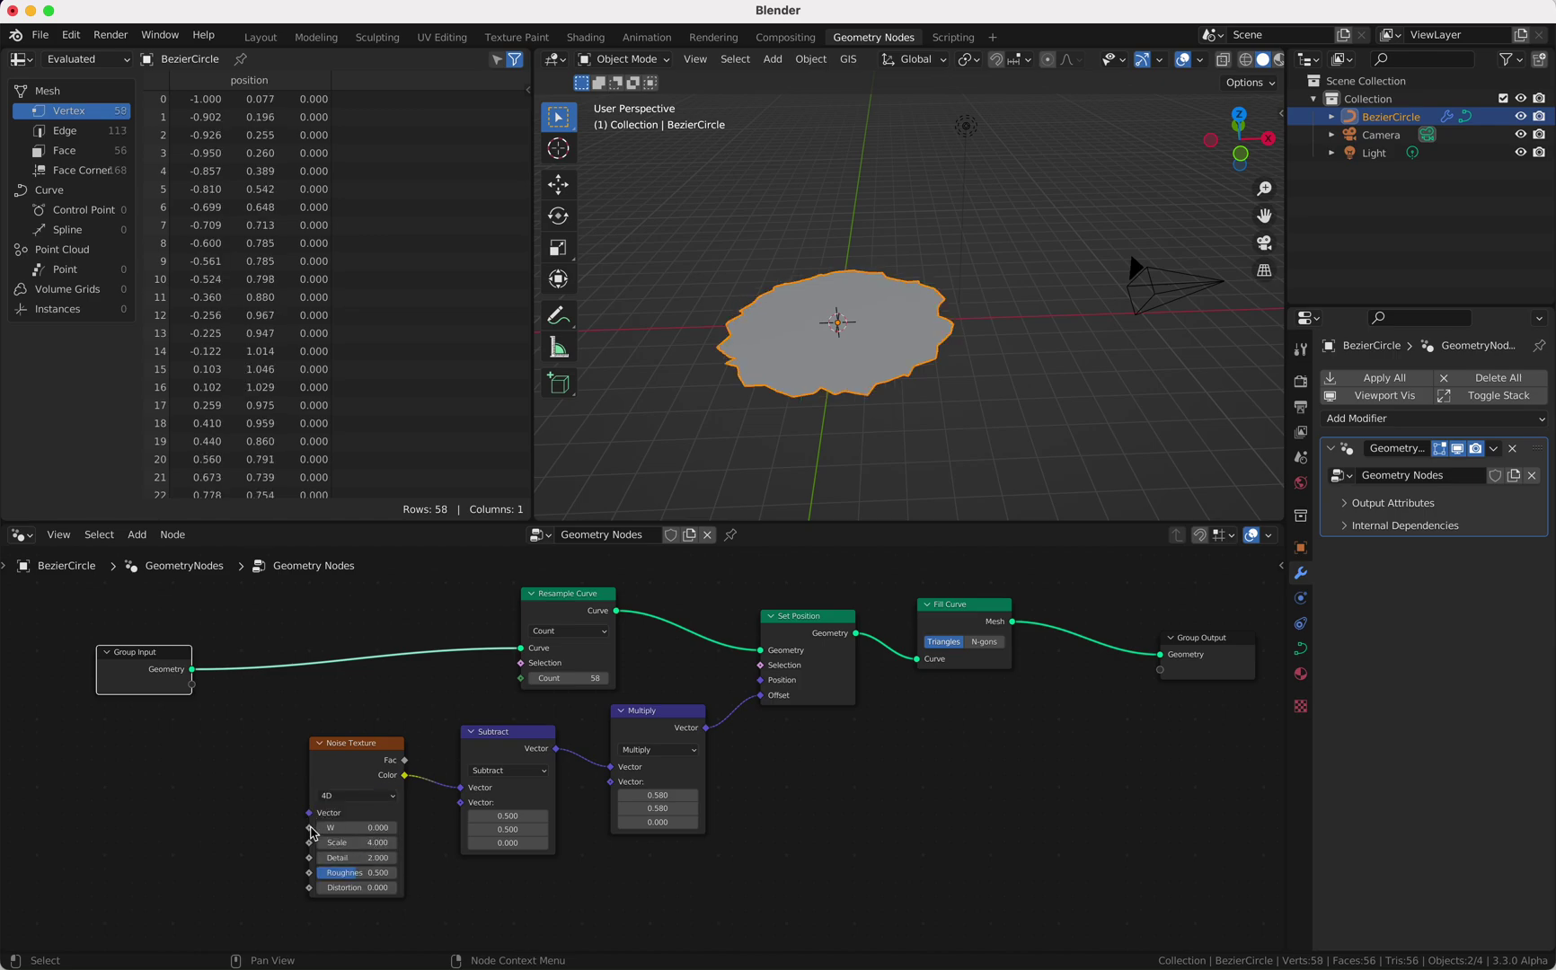
- Expose the Noise Texture's W and Scale as group inputs and set W to 0.98 in the modifier
{"action": "left_click_drag", "start_coordinate": [309, 827], "coordinate": [191, 687]}
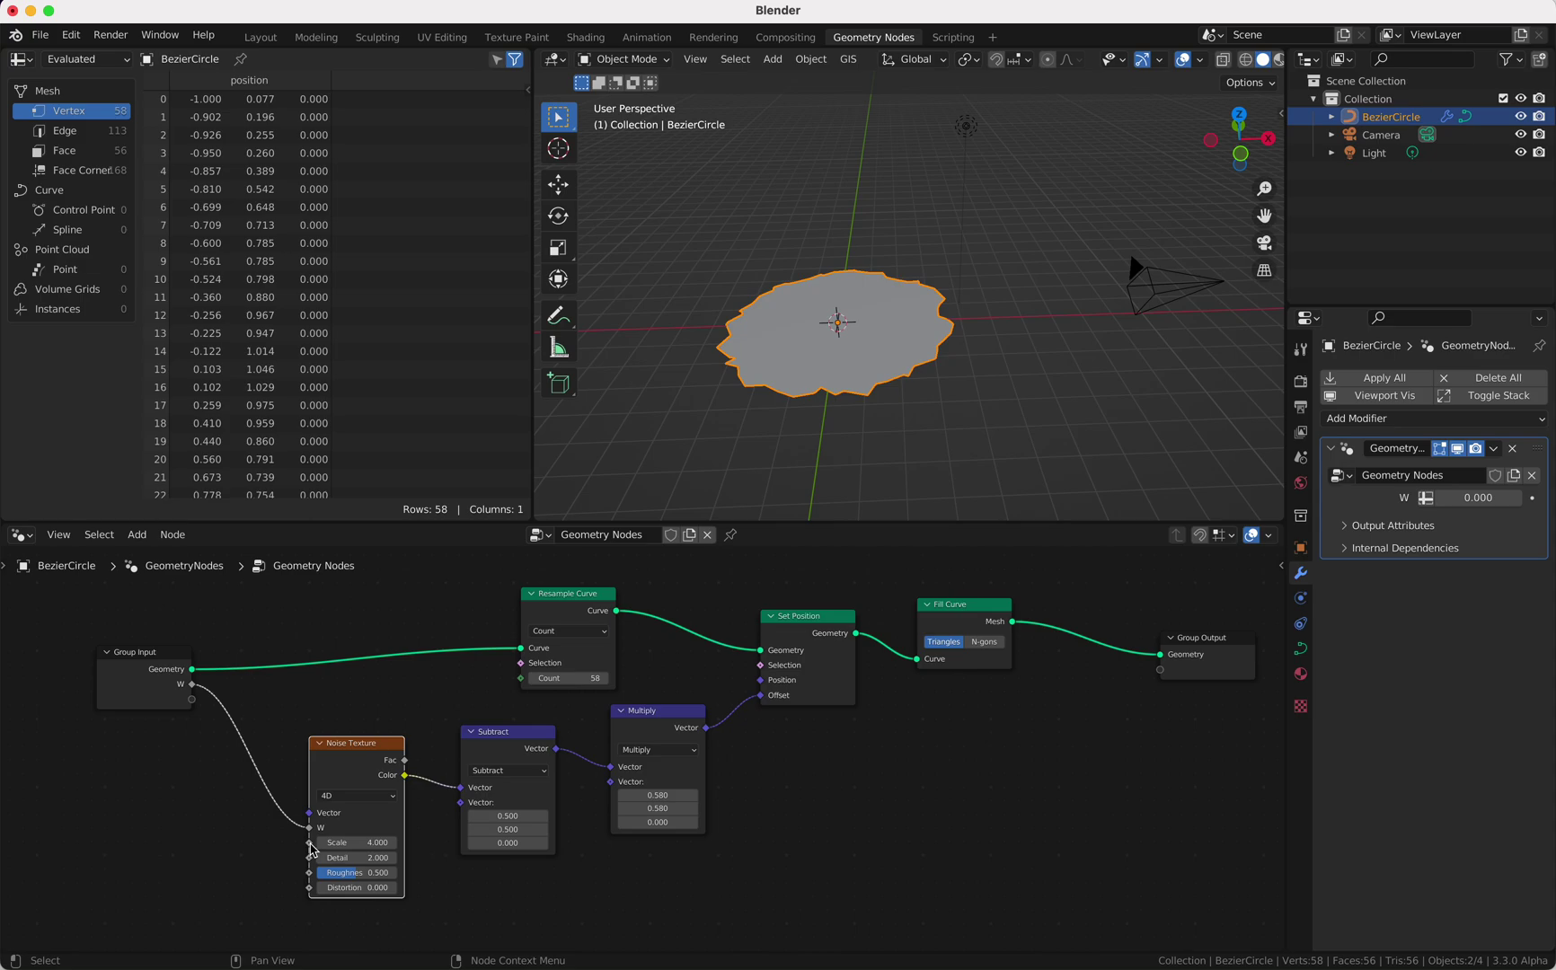
{"action": "left_click_drag", "start_coordinate": [310, 843], "coordinate": [191, 699]}
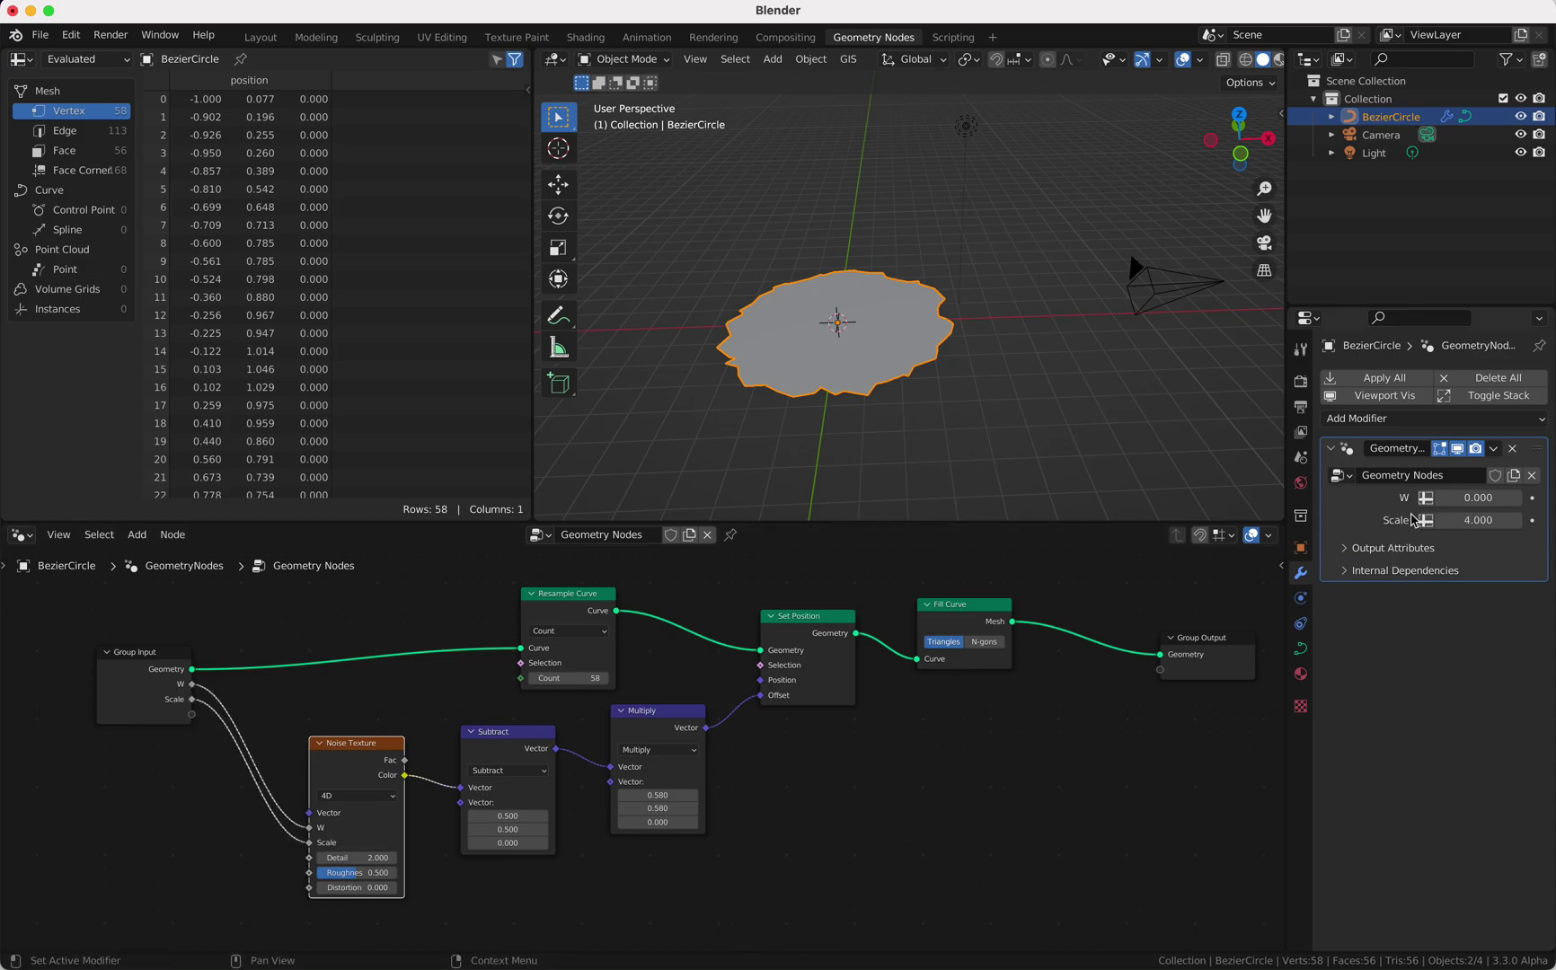
{"action": "left_click_drag", "start_coordinate": [1477, 498], "coordinate": [1538, 498]}
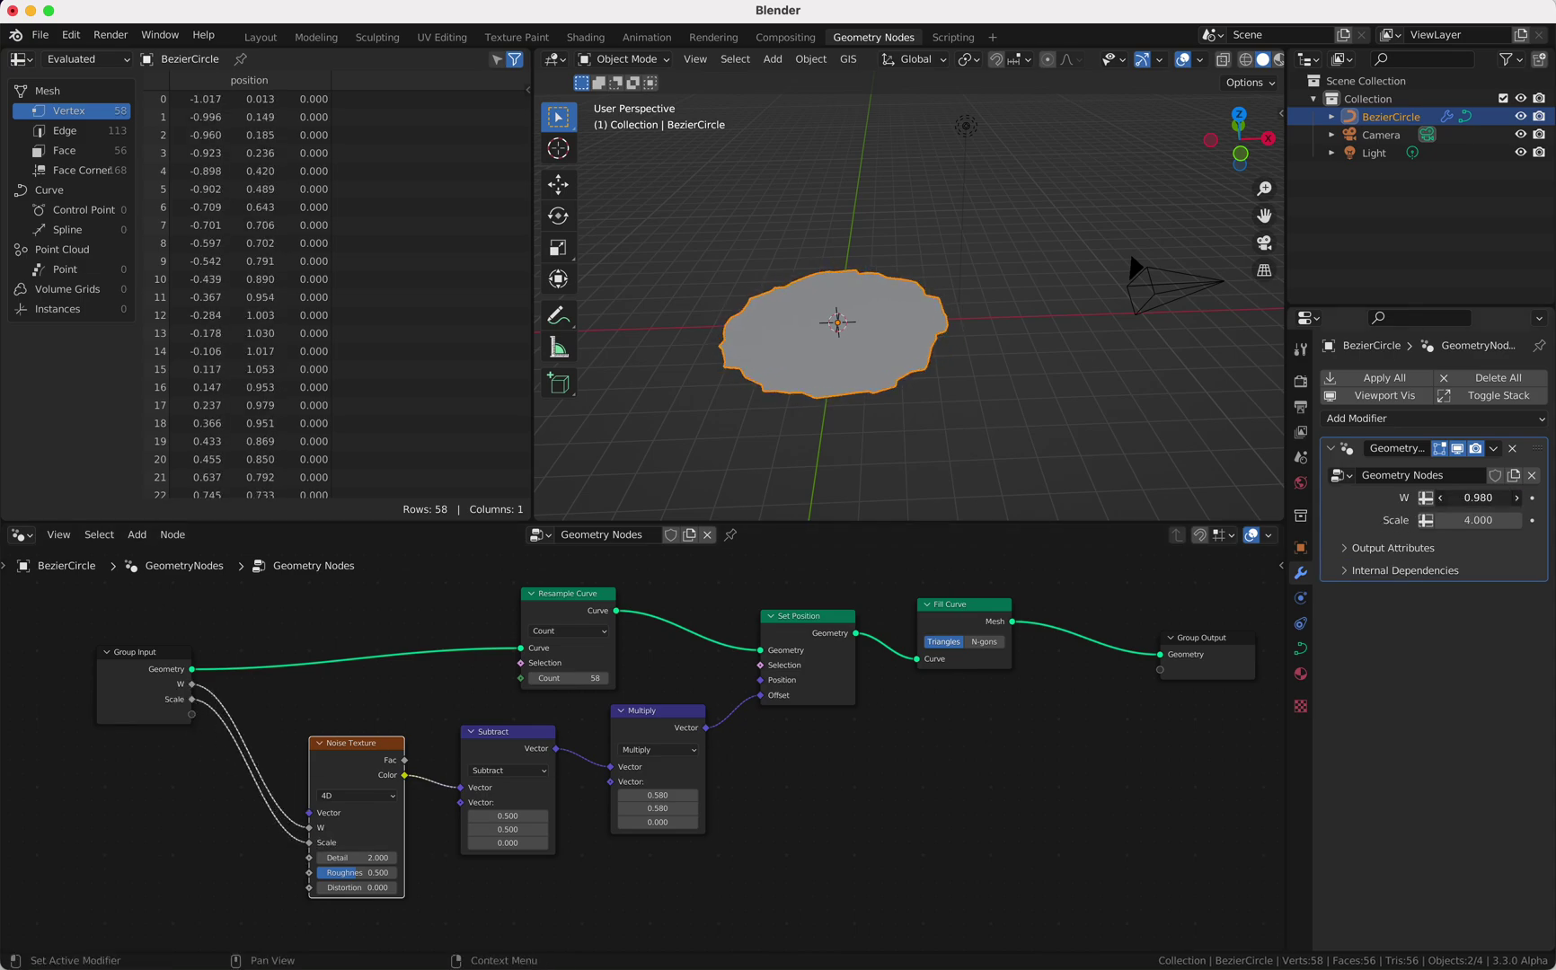
{"action": "middle_click_drag", "start_coordinate": [1032, 389], "coordinate": [1046, 400]}
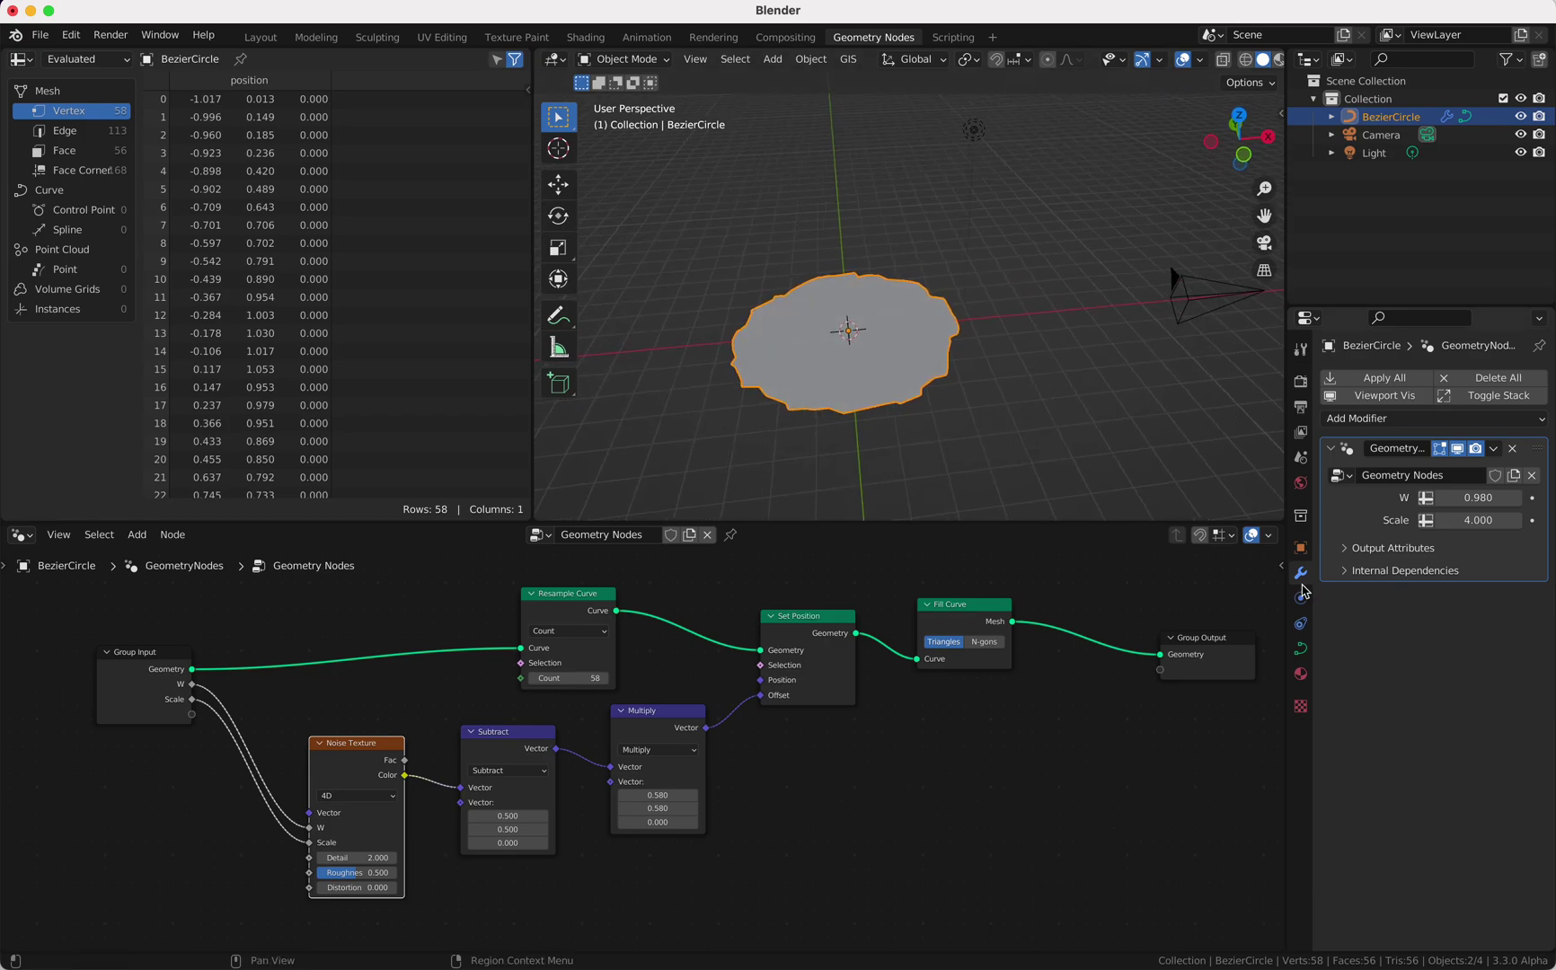
- Enable the wireframe overlay in the circle object's viewport display settings
{"action": "left_click", "coordinate": [1300, 549]}
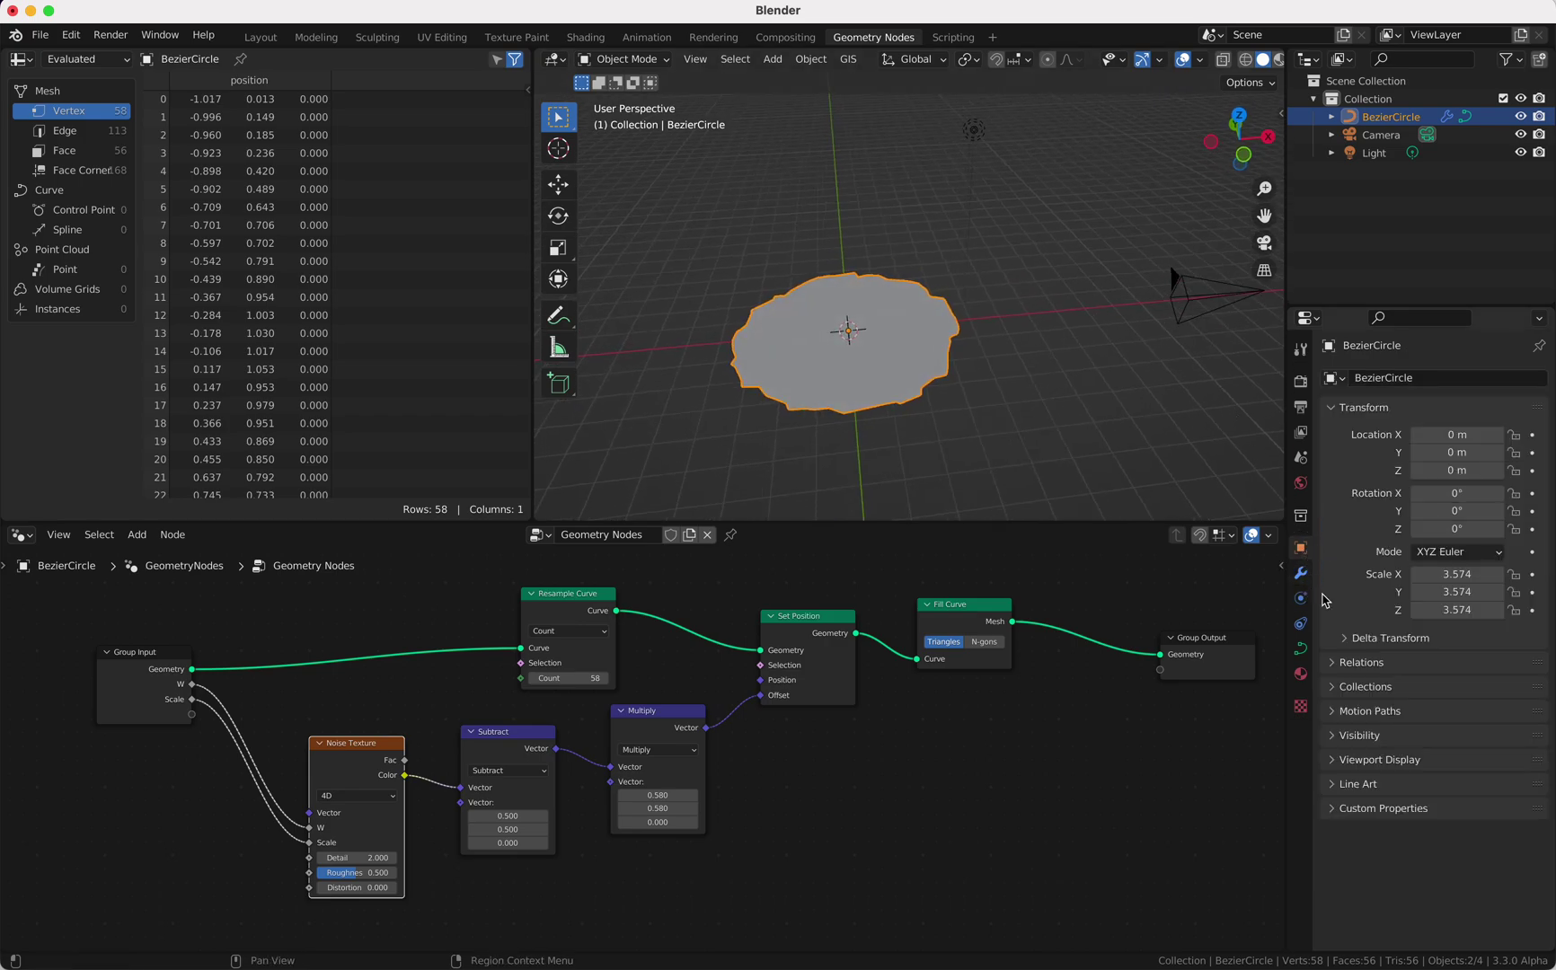
{"action": "left_click", "coordinate": [1335, 760]}
{"action": "scroll", "coordinate": [1361, 769], "scroll_direction": "down", "scroll_amount": 2}
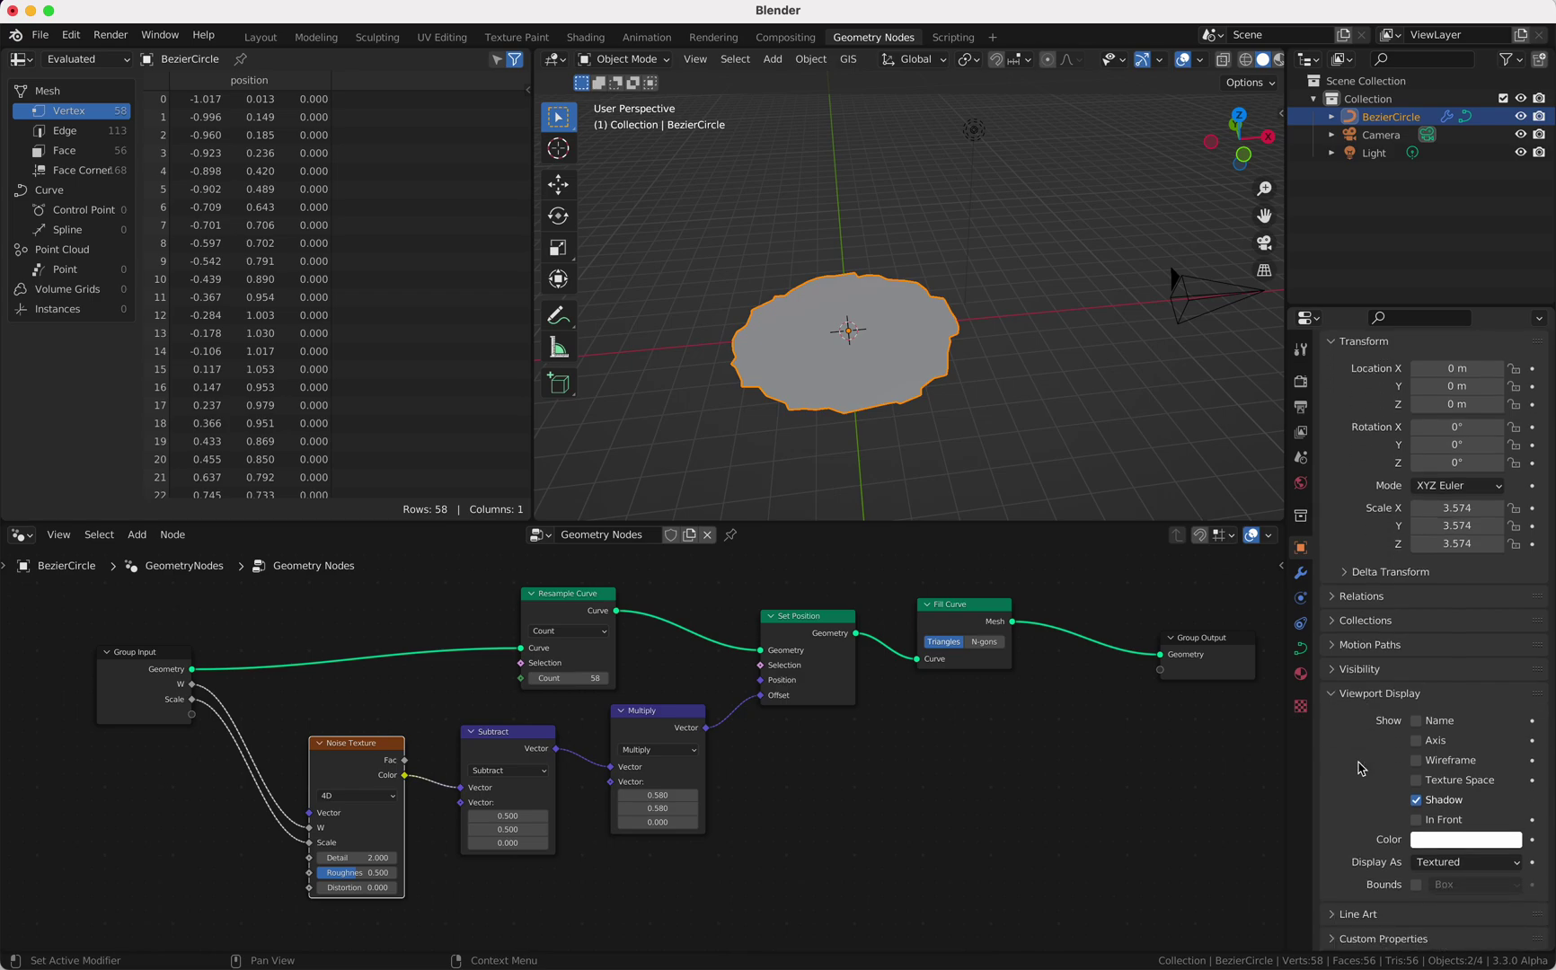
{"action": "left_click", "coordinate": [1424, 764]}
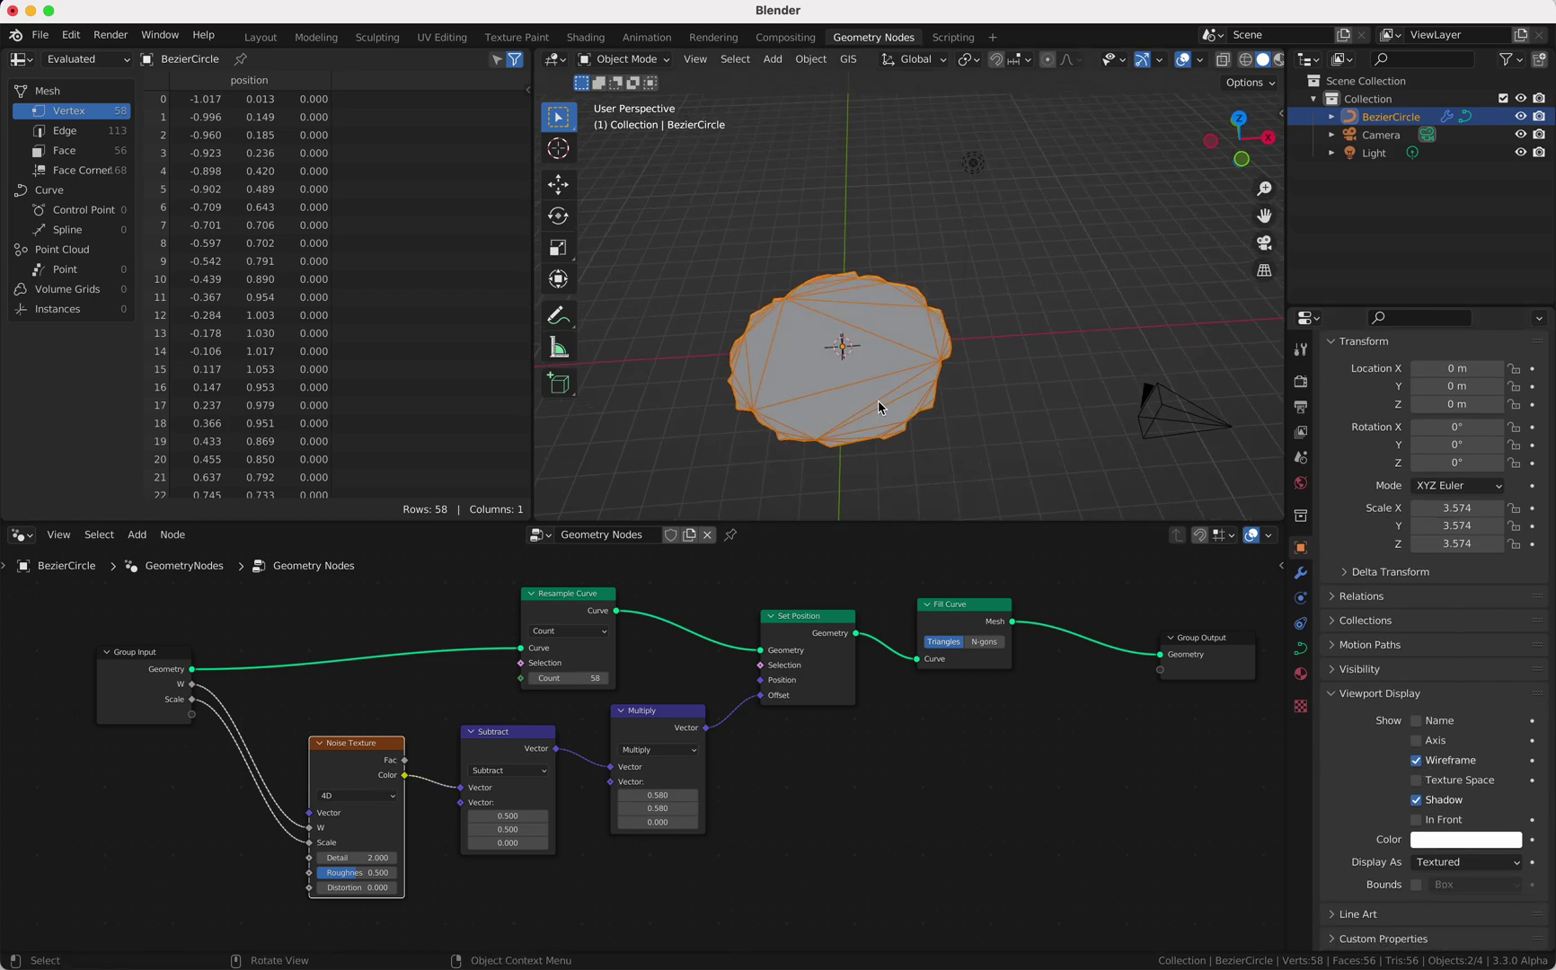
{"action": "middle_click_drag", "start_coordinate": [867, 409], "coordinate": [899, 396]}
- Add a Remesh modifier to the Bezier circle below its Geometry Nodes modifier, in Voxel mode with a 0.1 m voxel size
{"action": "left_click", "coordinate": [1300, 572]}
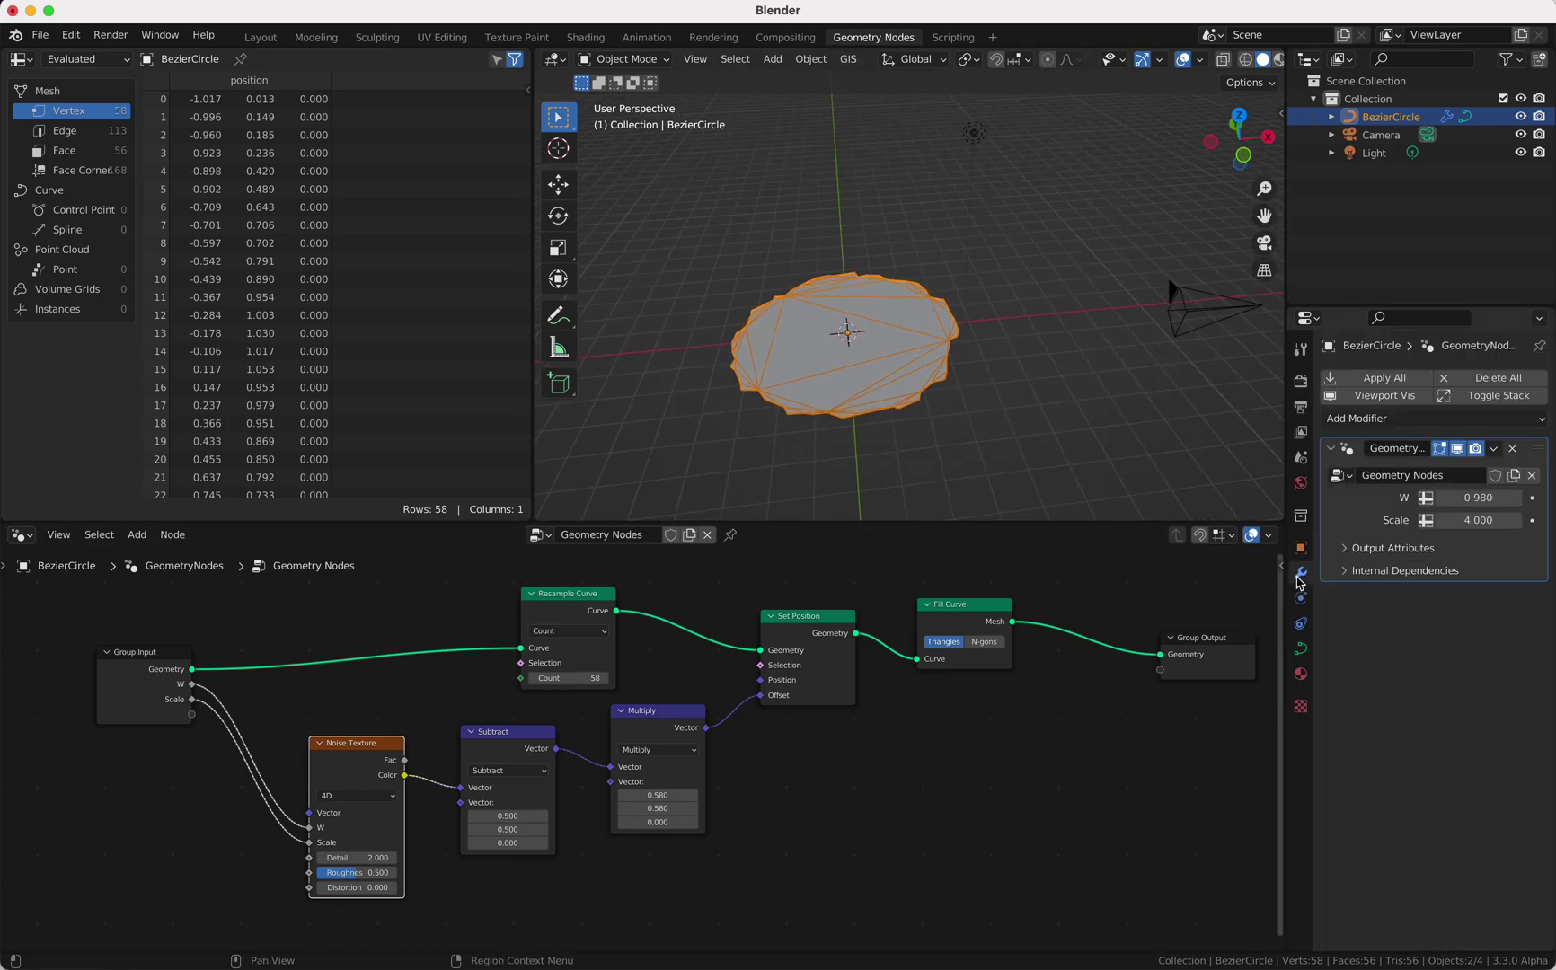
{"action": "left_click", "coordinate": [1379, 420]}
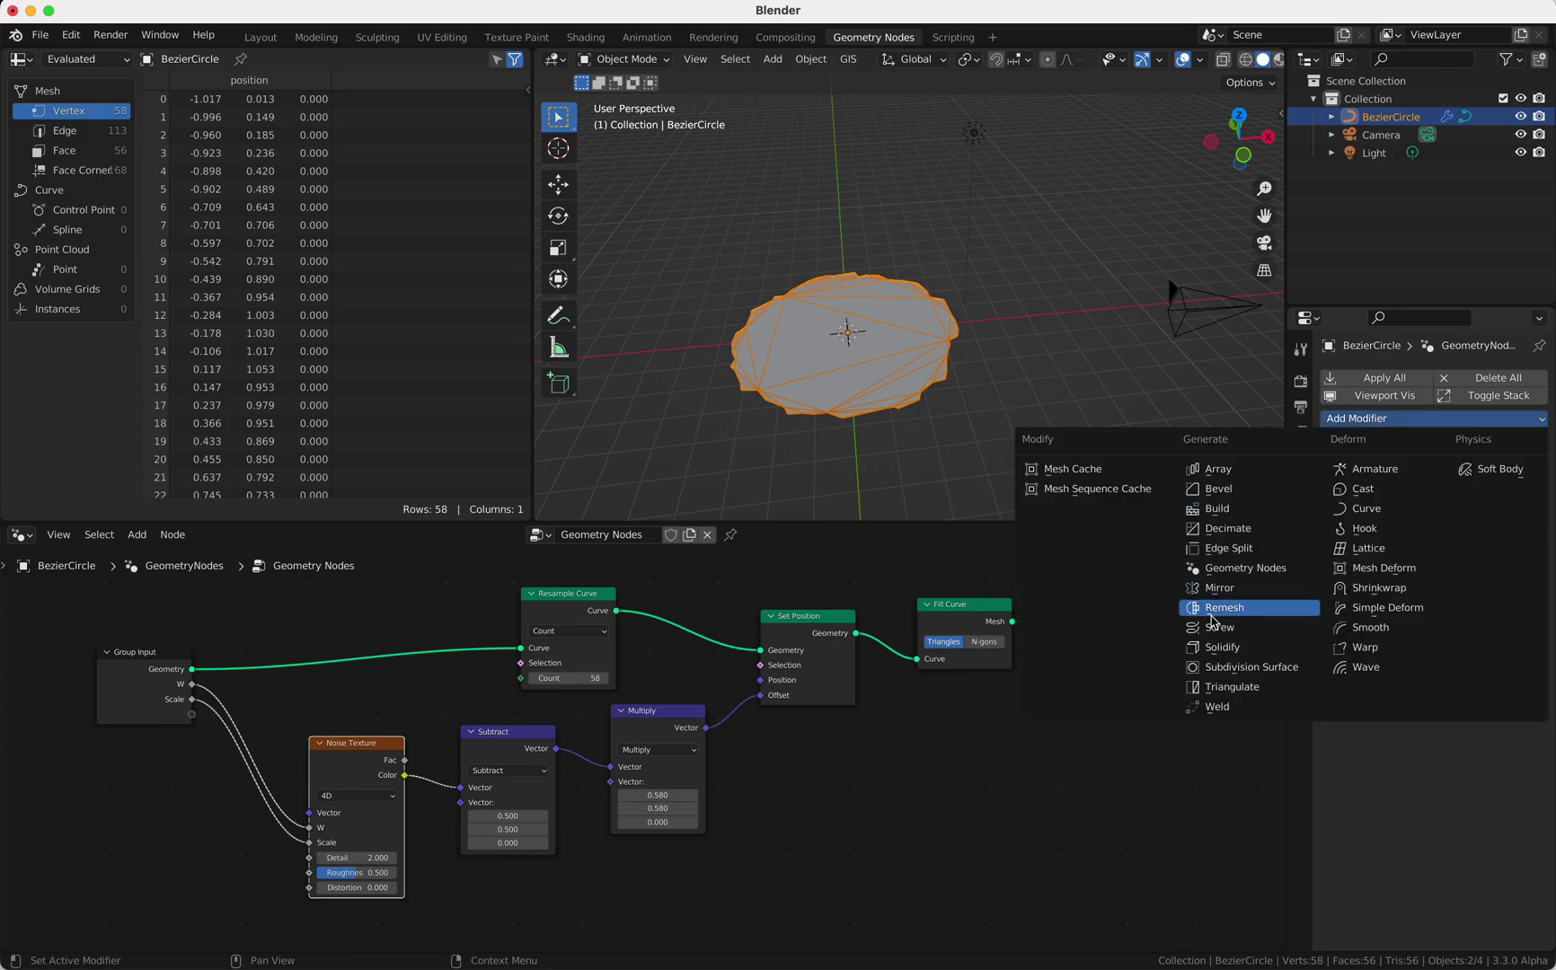
{"action": "left_click", "coordinate": [1219, 617]}
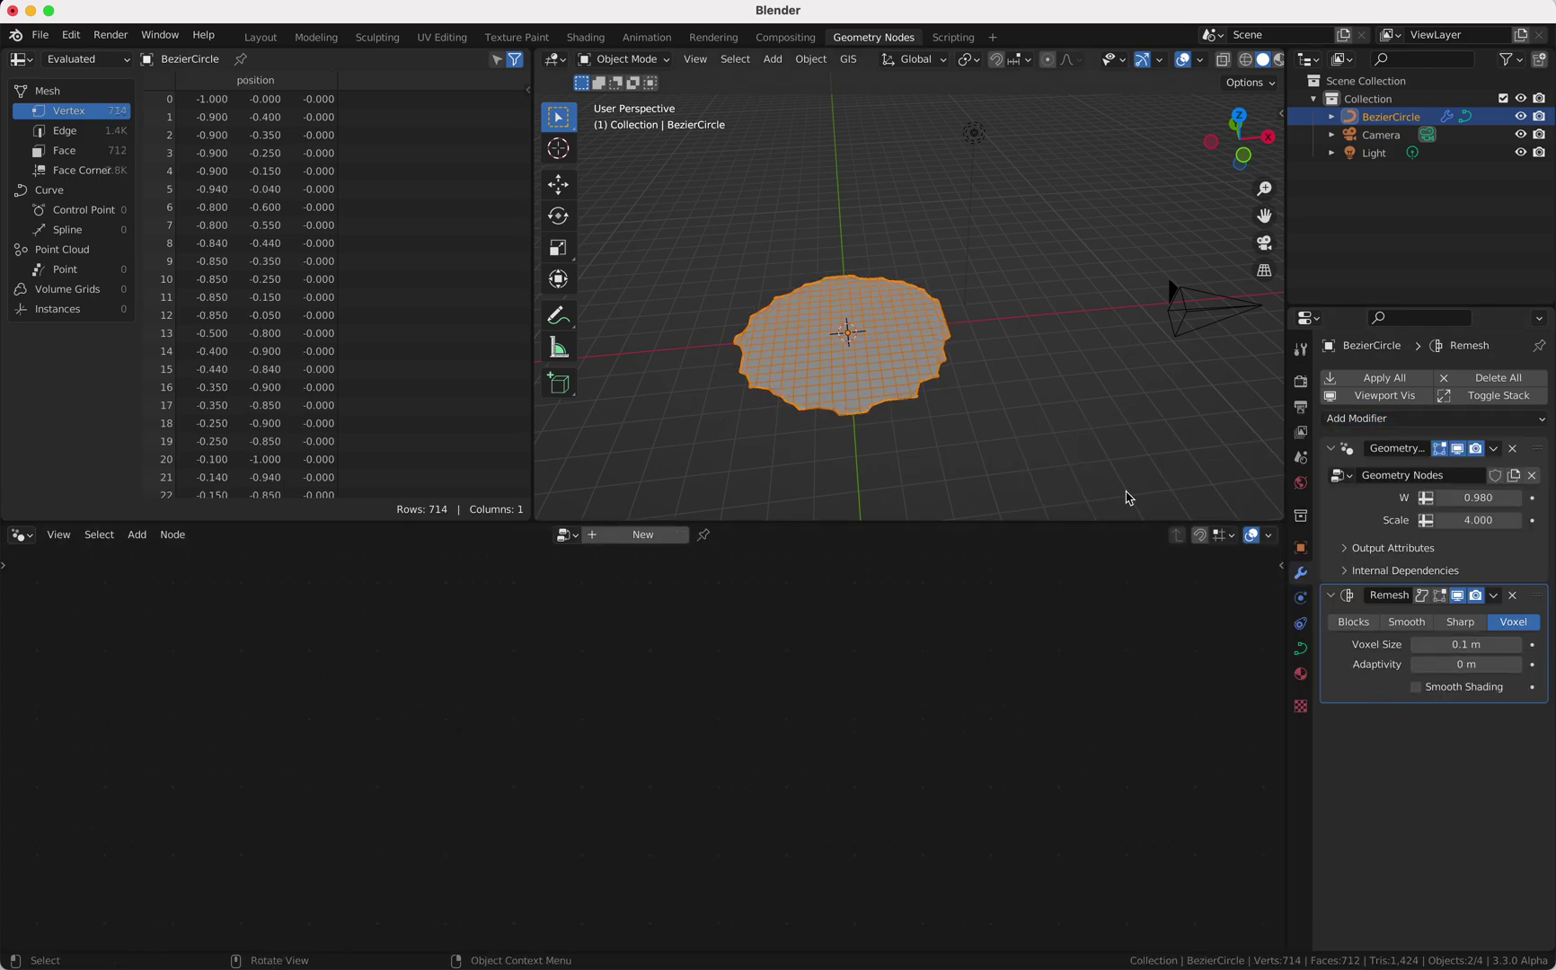
{"action": "scroll", "coordinate": [890, 350], "scroll_direction": "up", "scroll_amount": 4, "text": "ctrl"}
{"action": "scroll", "coordinate": [890, 349], "scroll_direction": "down", "scroll_amount": 4, "text": "shift"}
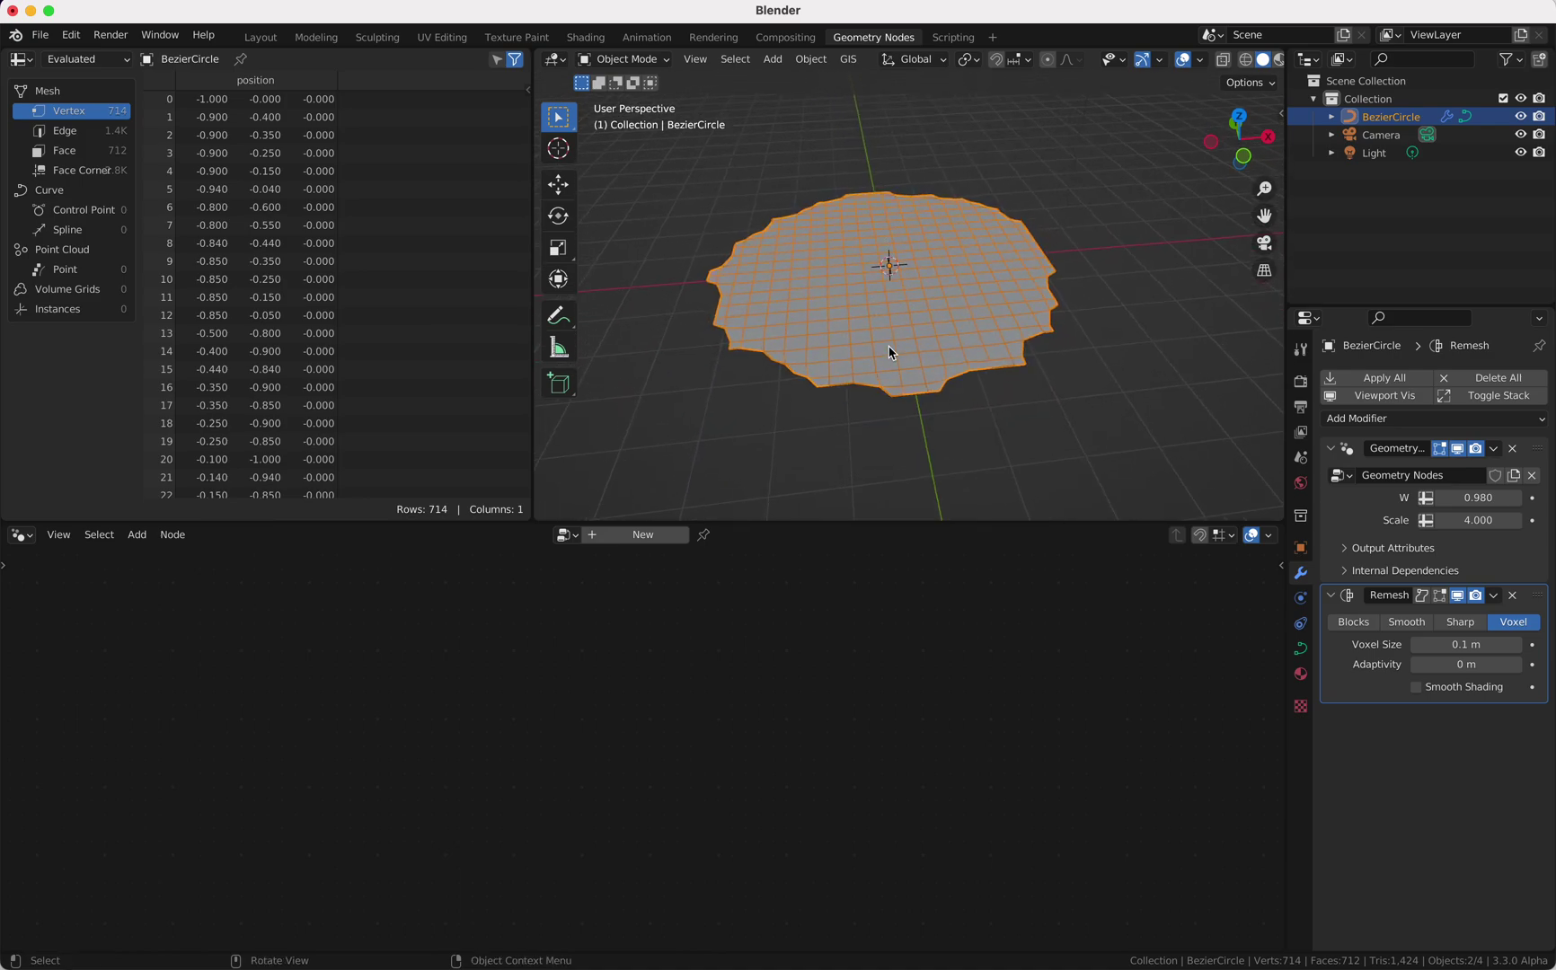
{"action": "scroll", "coordinate": [891, 349], "scroll_direction": "up", "scroll_amount": 2}
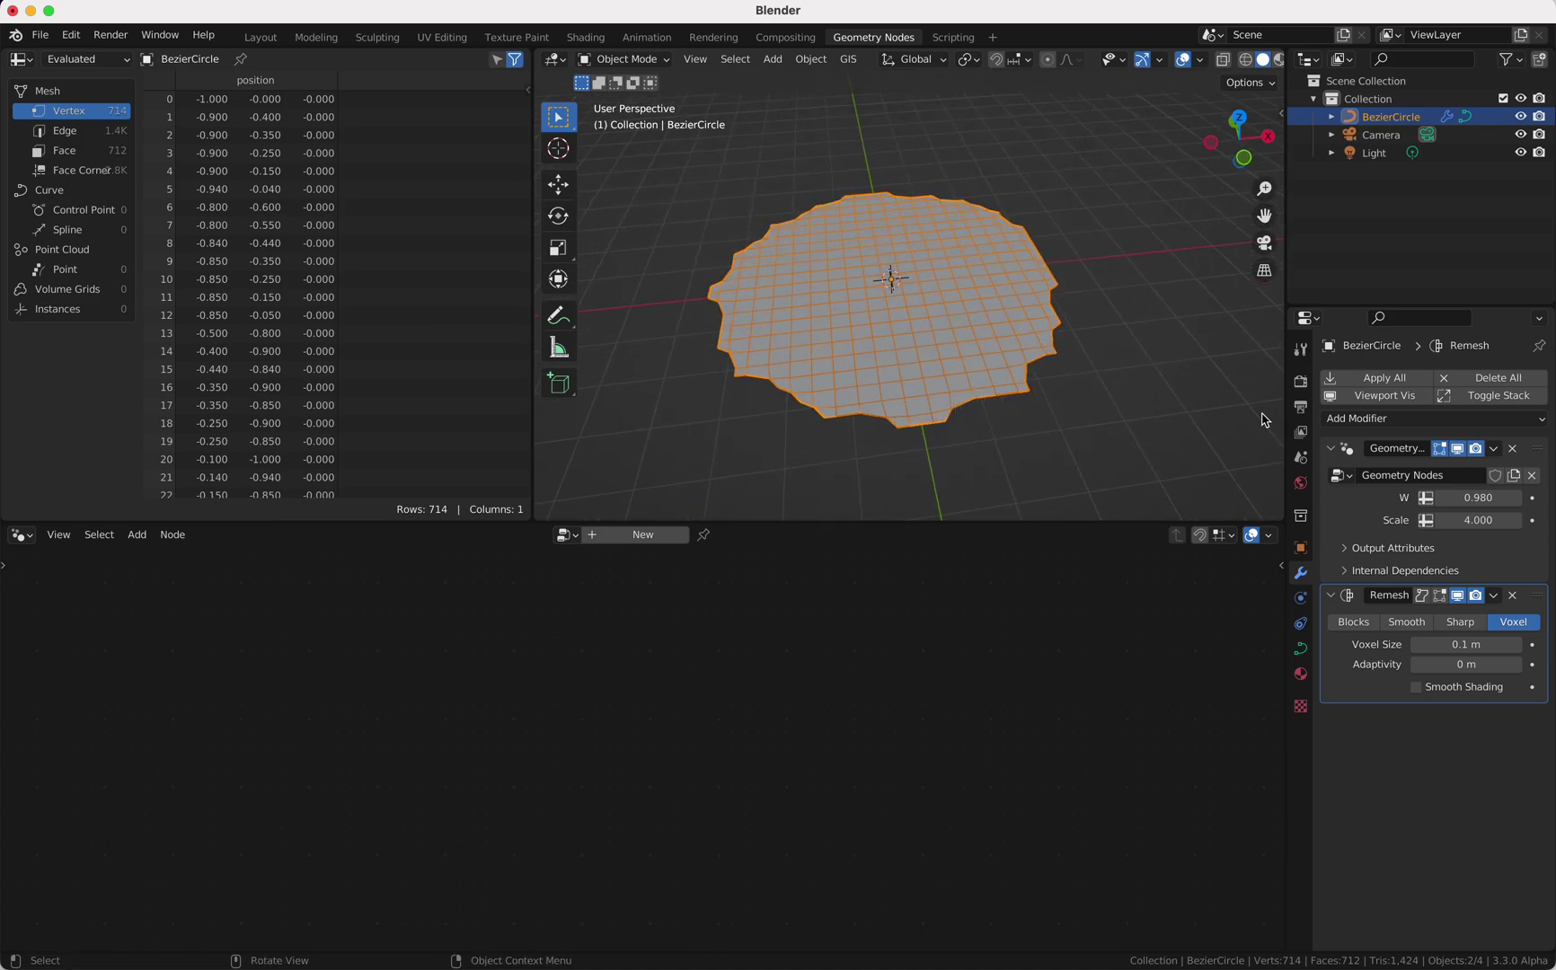
- Add a second Geometry Nodes modifier below Remesh with a new node tree and spread its Group Input and Group Output nodes apart
{"action": "left_click", "coordinate": [1361, 421]}
{"action": "left_click", "coordinate": [1232, 572]}
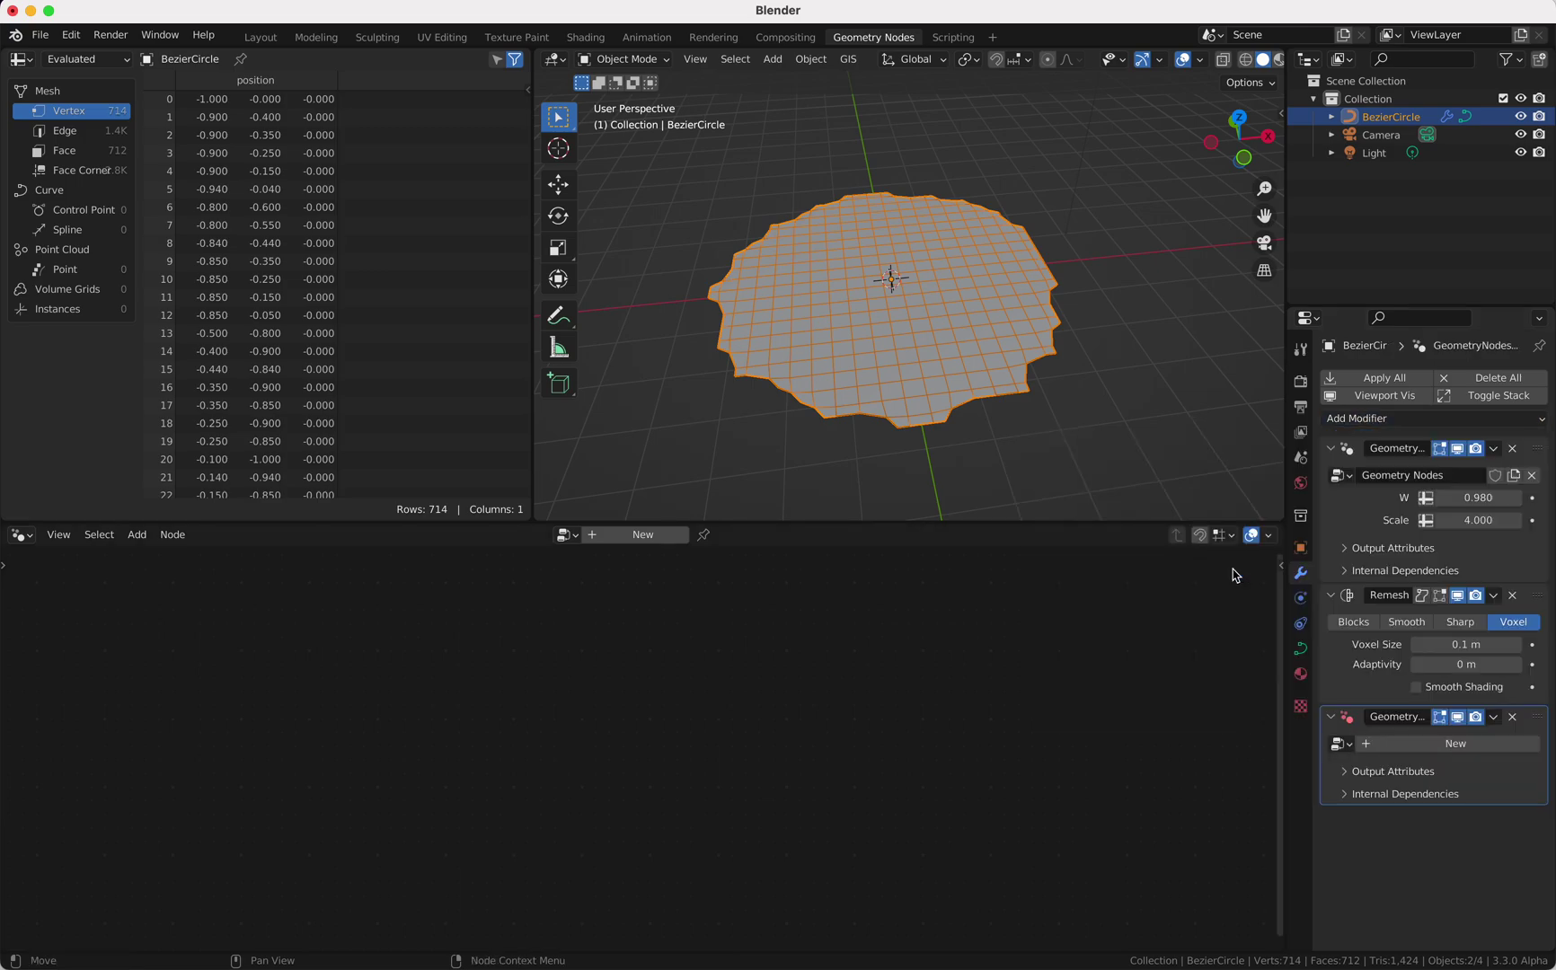
{"action": "left_click", "coordinate": [1428, 744]}
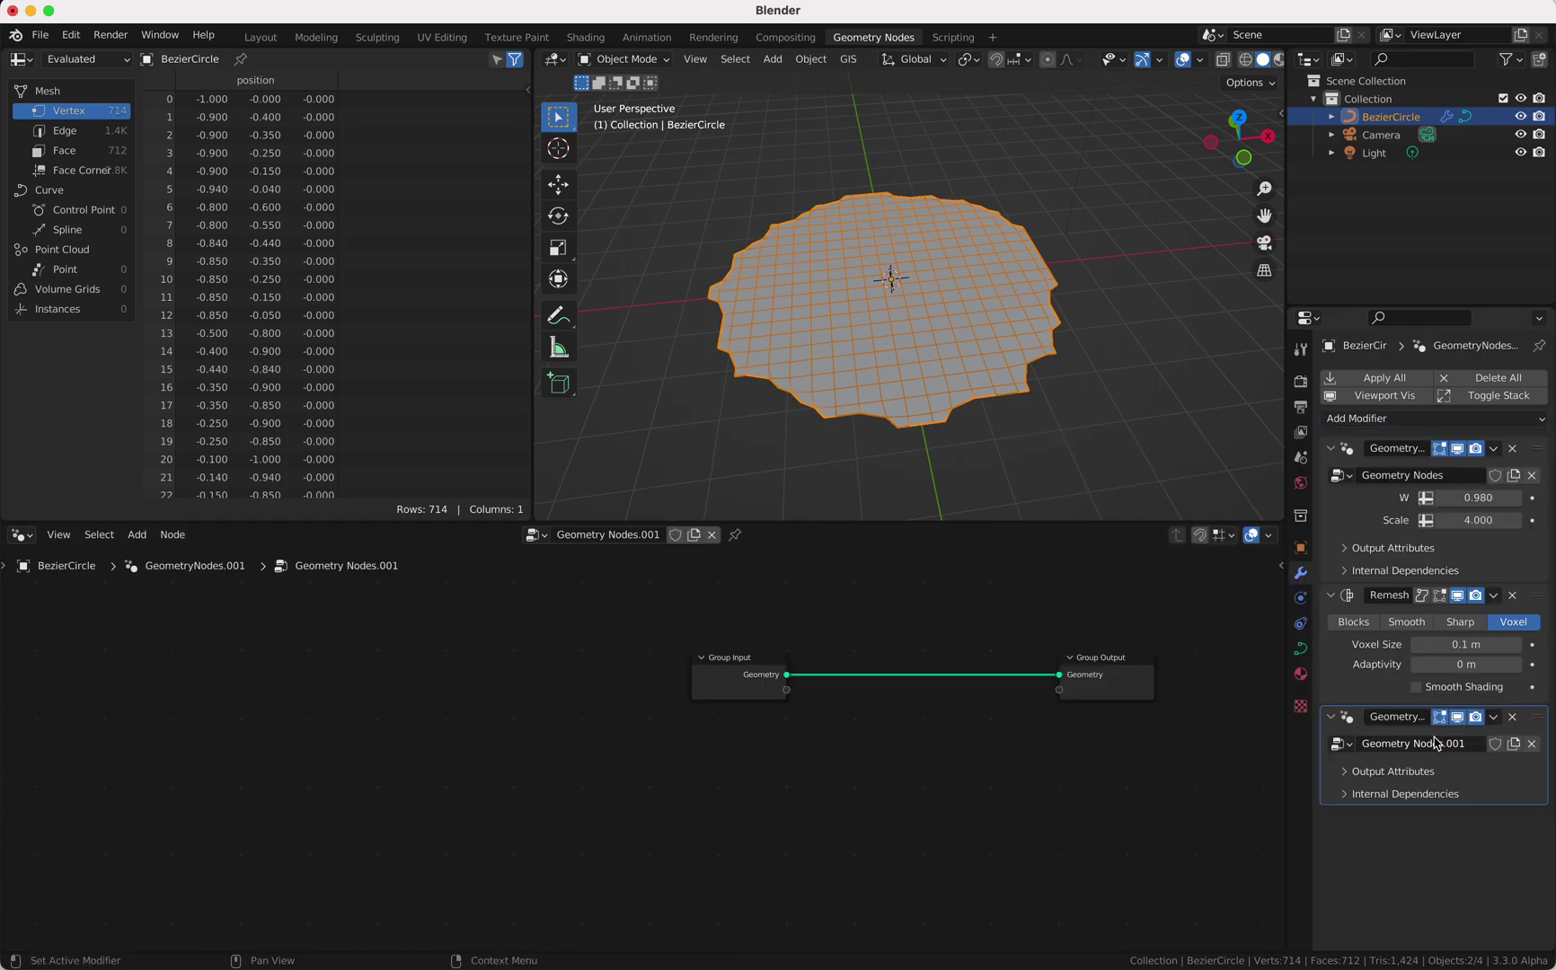
{"action": "left_click", "coordinate": [772, 675]}
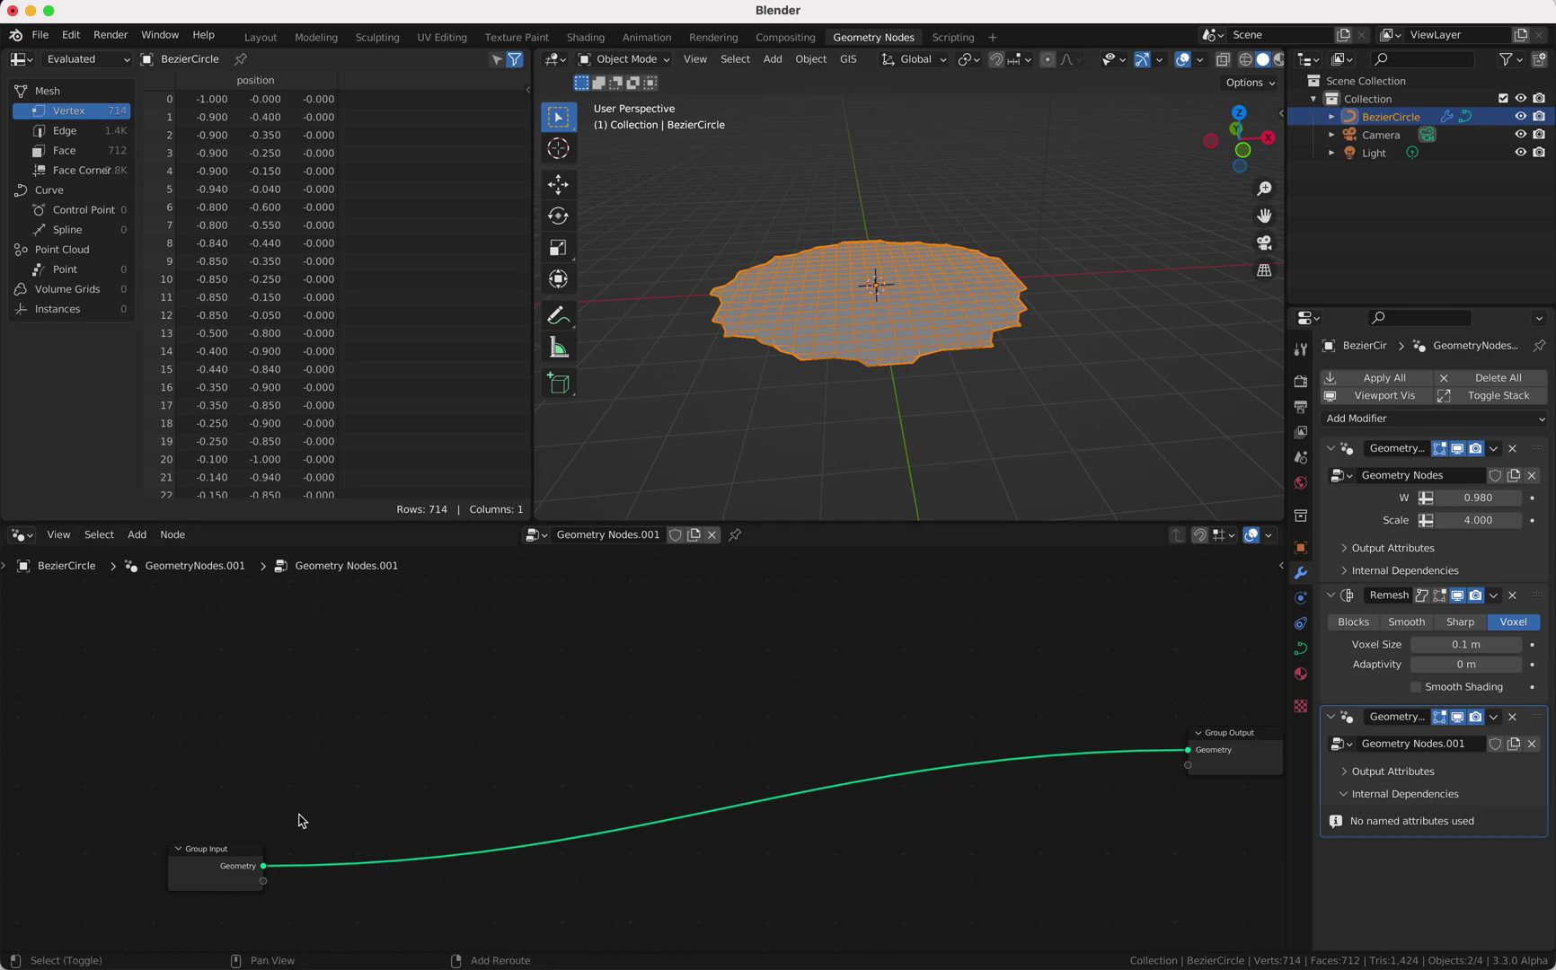
- Insert a Merge by Distance node on the geometry link directly after Group Input
{"action": "key", "text": "shift+a"}
{"action": "left_click", "coordinate": [294, 613]}
{"action": "type", "text": "me"}
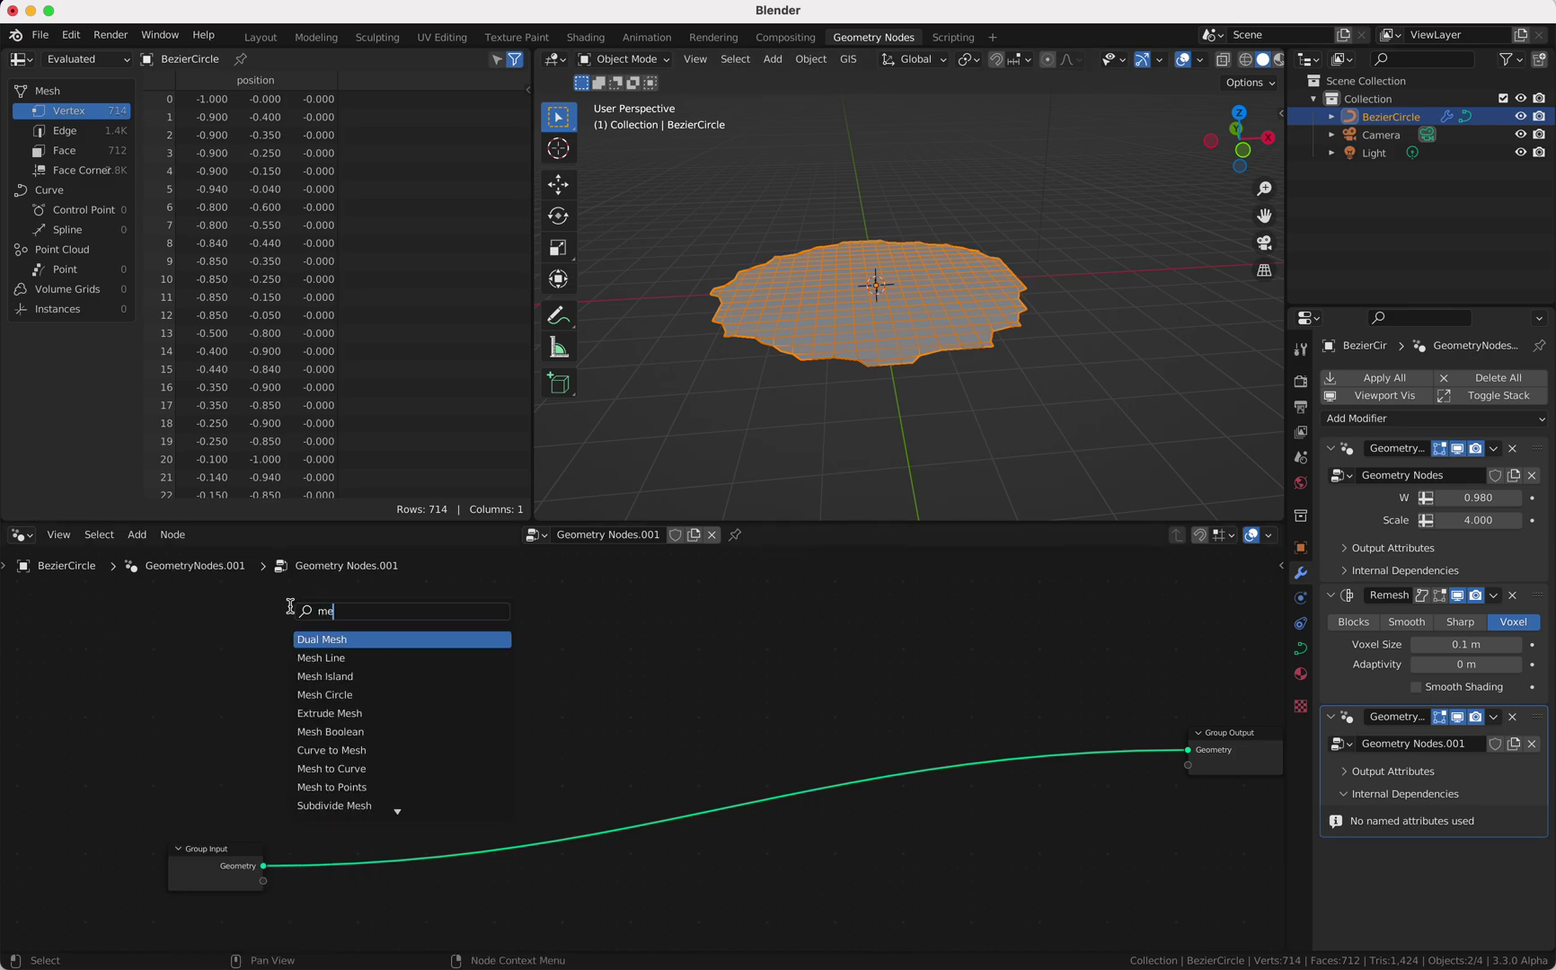
{"action": "type", "text": "rg"}
{"action": "key", "text": "Return"}
{"action": "left_click", "coordinate": [332, 790]}
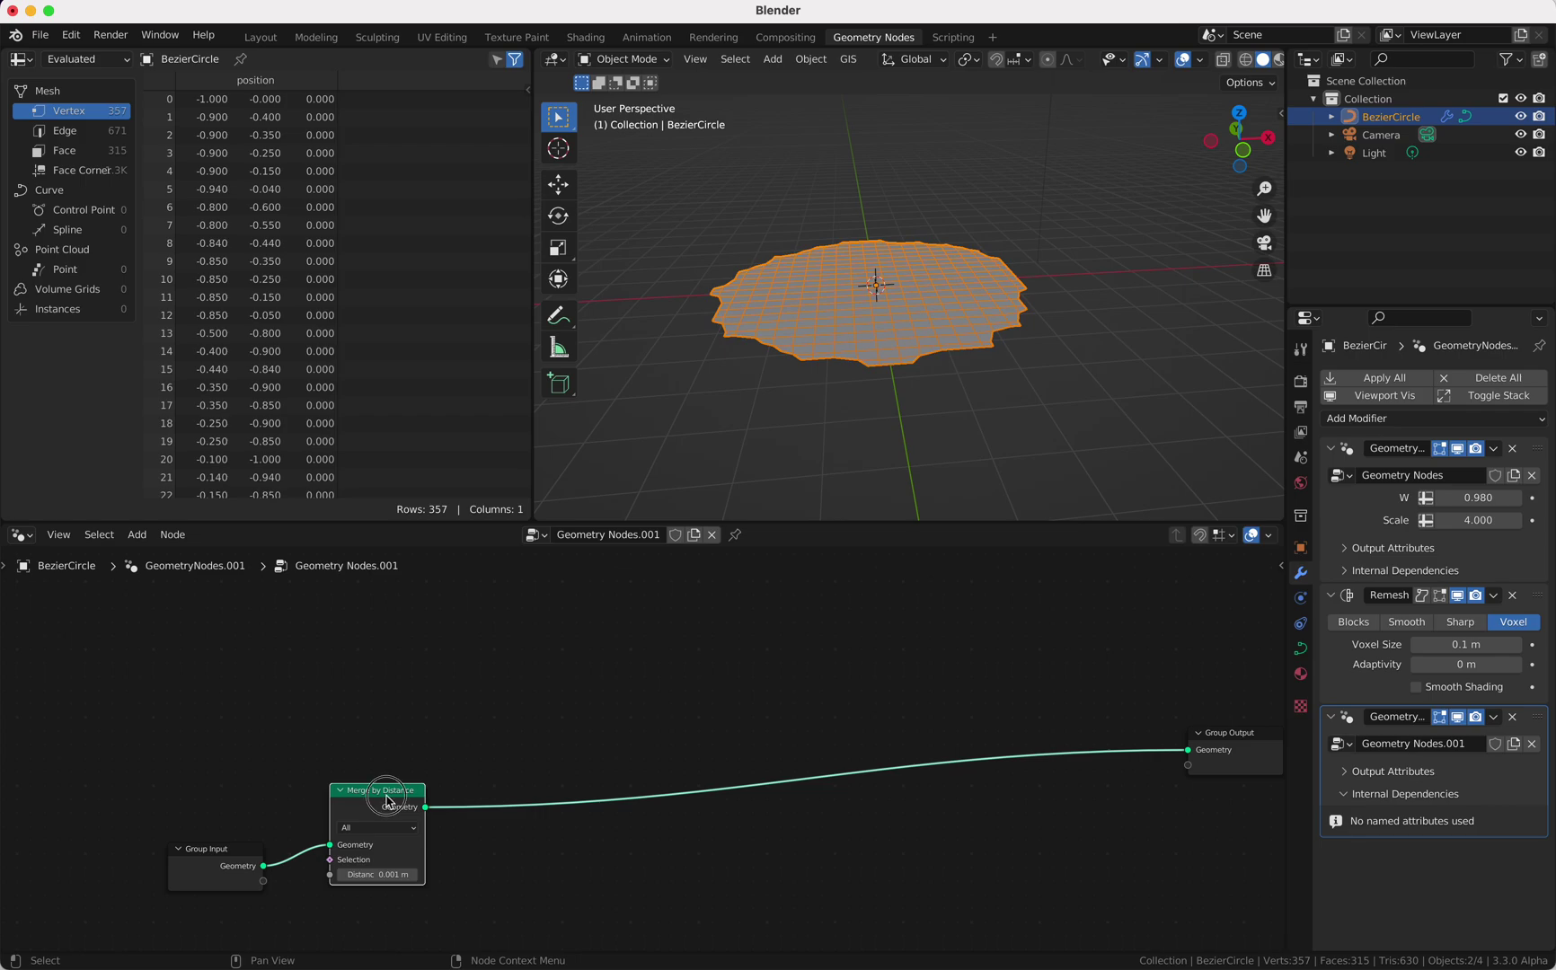
{"action": "left_click_drag", "start_coordinate": [388, 802], "coordinate": [379, 821]}
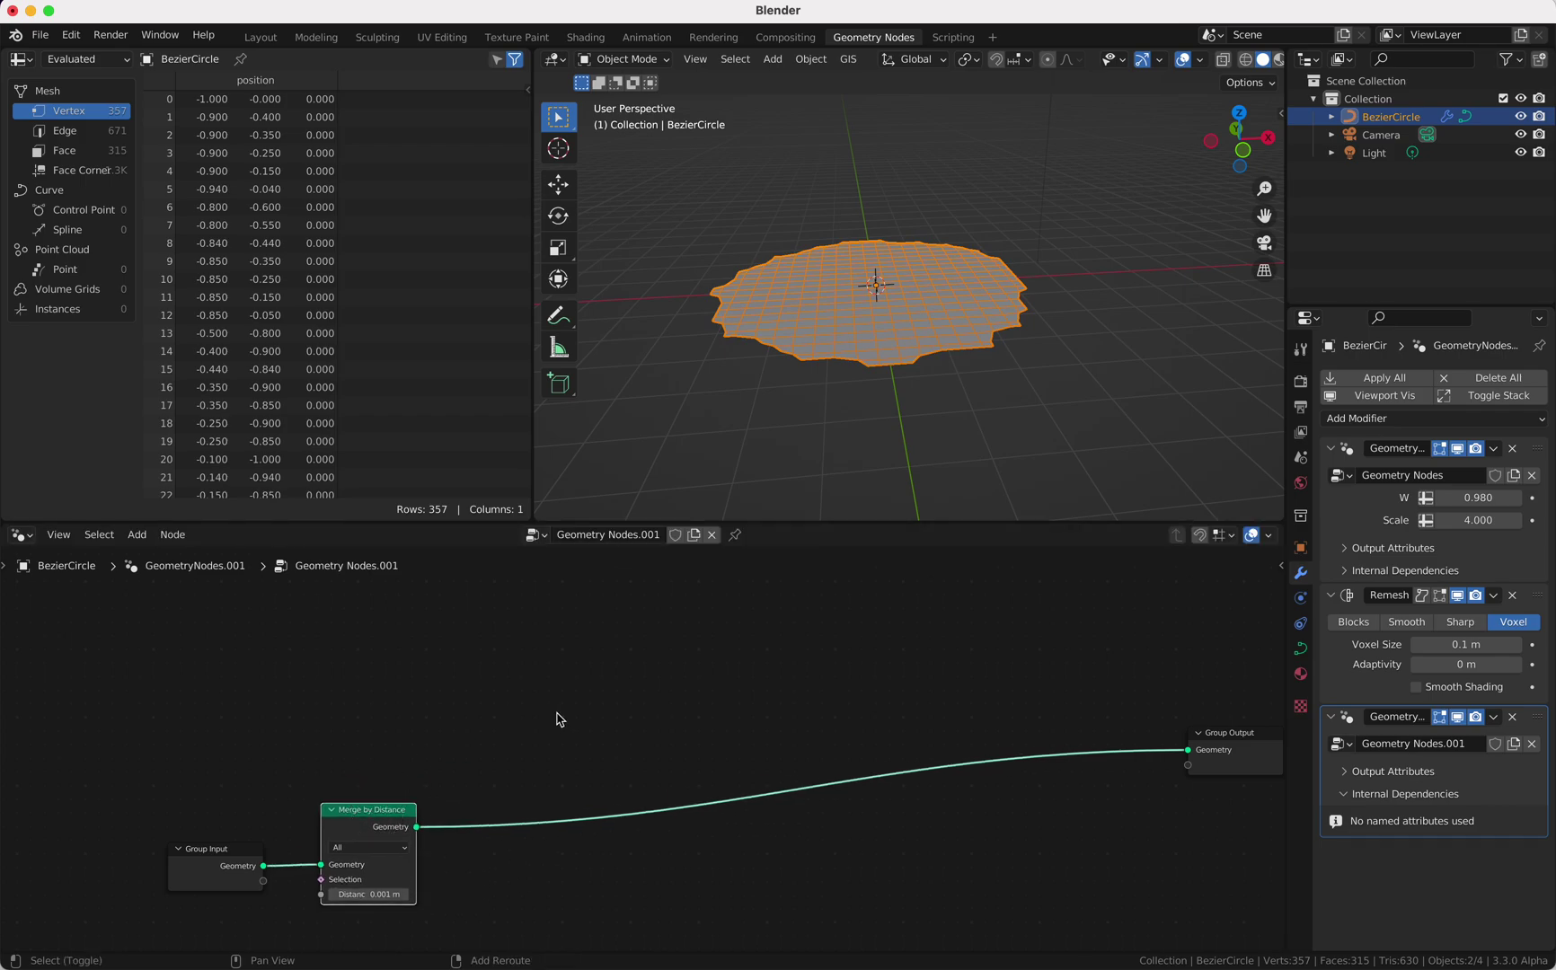
- Add an Edge Neighbors node above the Merge by Distance node
{"action": "key", "text": "shift+a"}
{"action": "left_click", "coordinate": [544, 596]}
{"action": "key", "text": "shift+a"}
{"action": "mouse_move", "coordinate": [510, 776]}
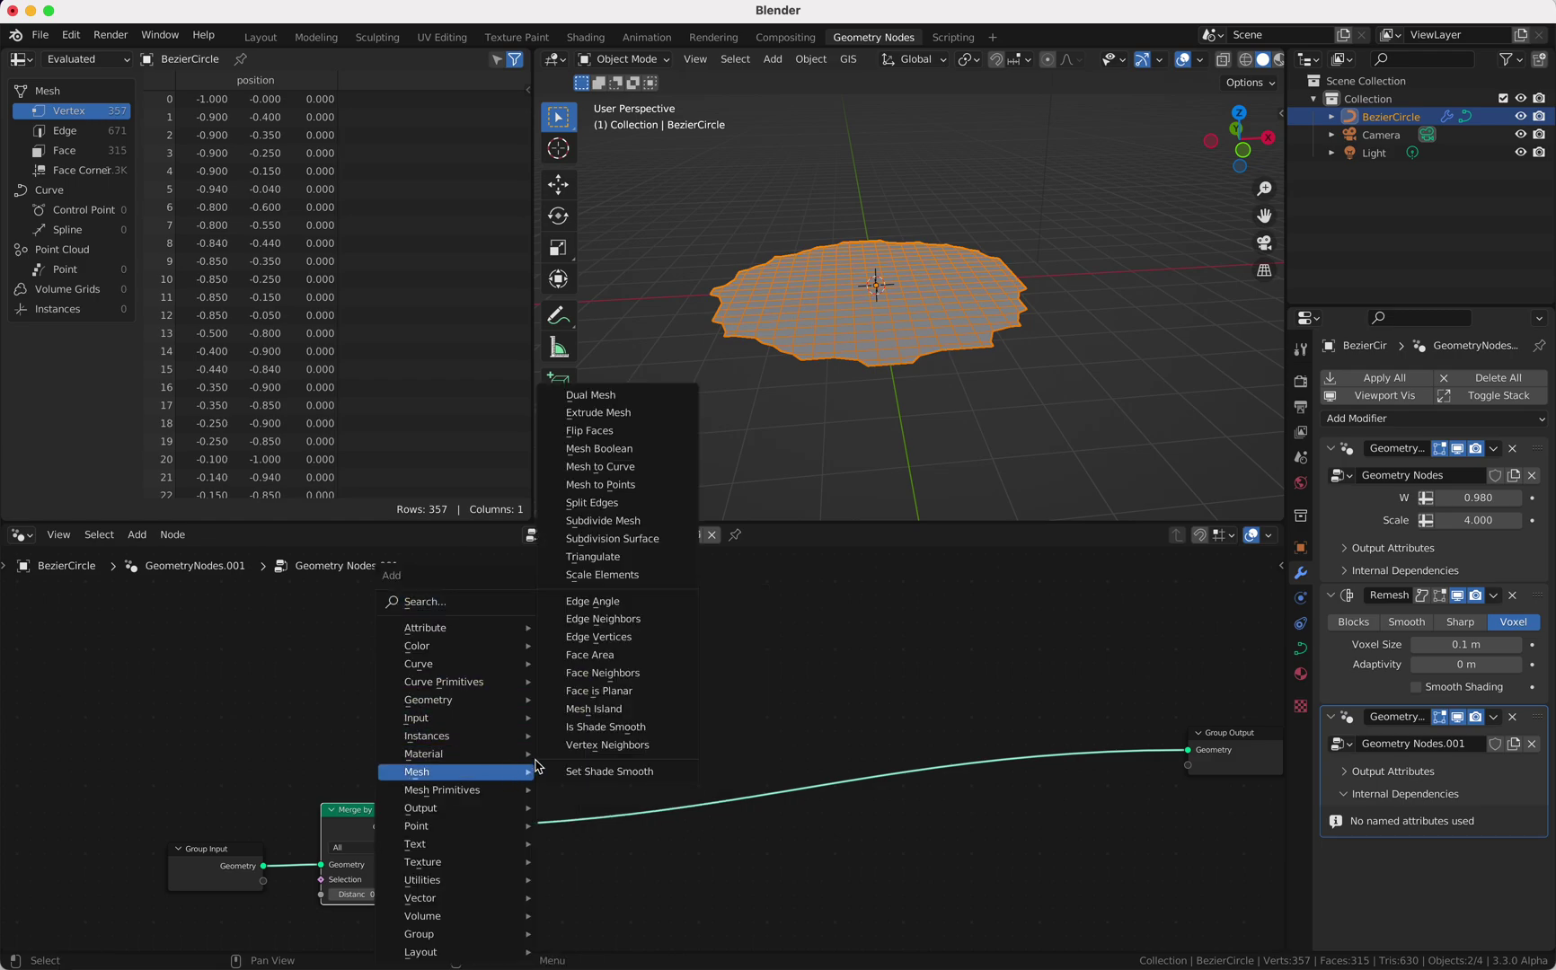
{"action": "left_click", "coordinate": [618, 619]}
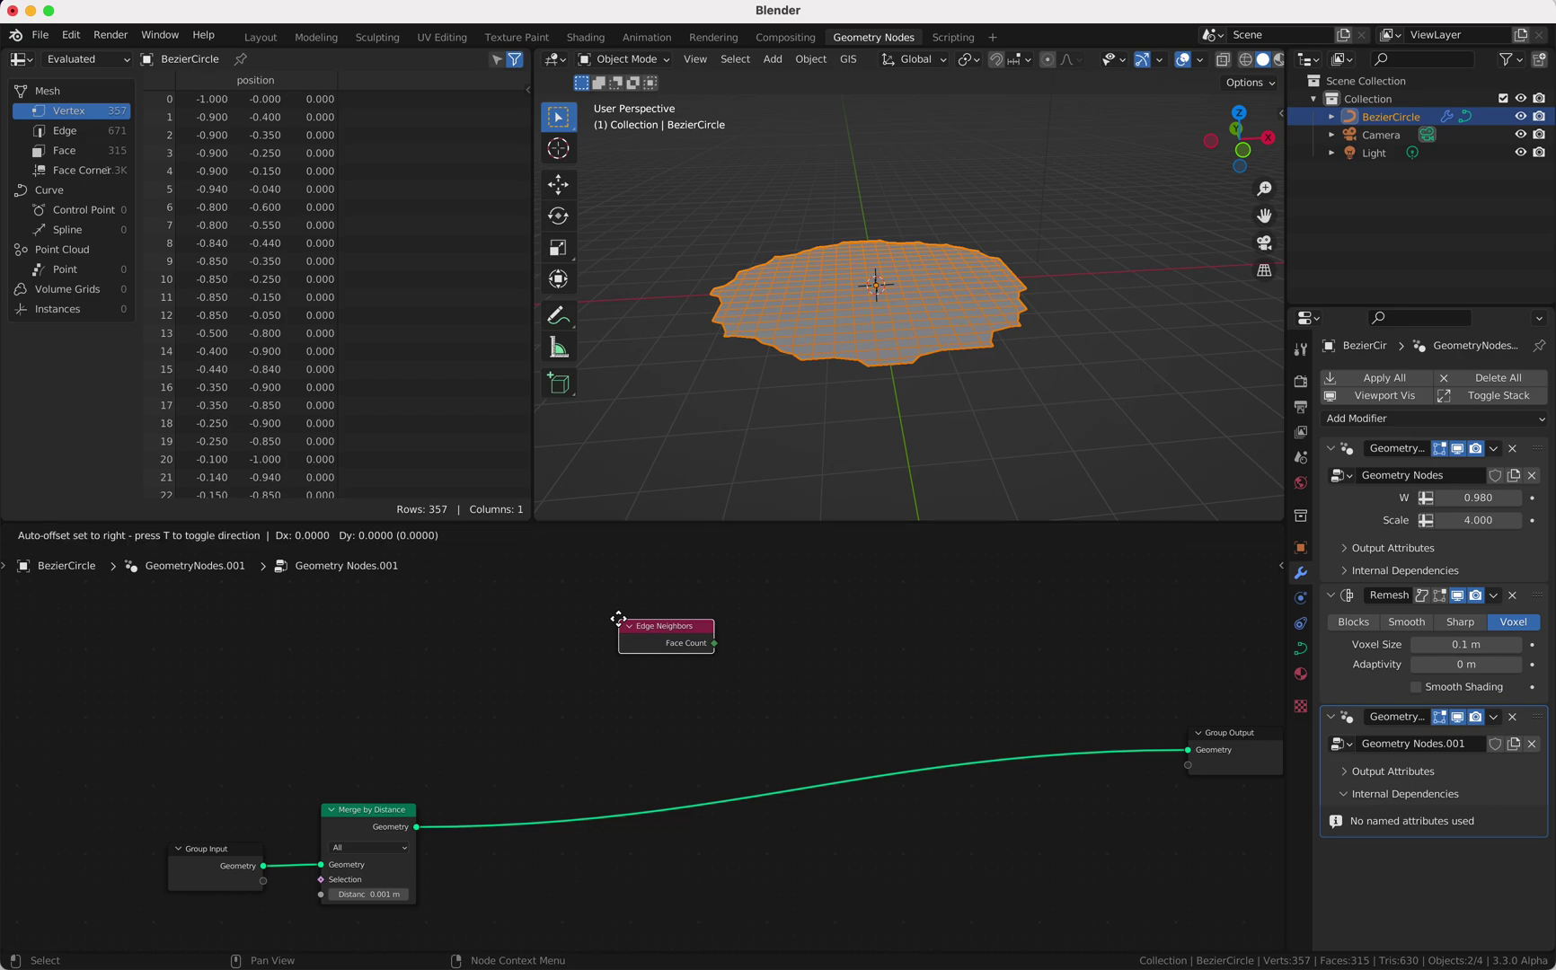
{"action": "left_click", "coordinate": [321, 689]}
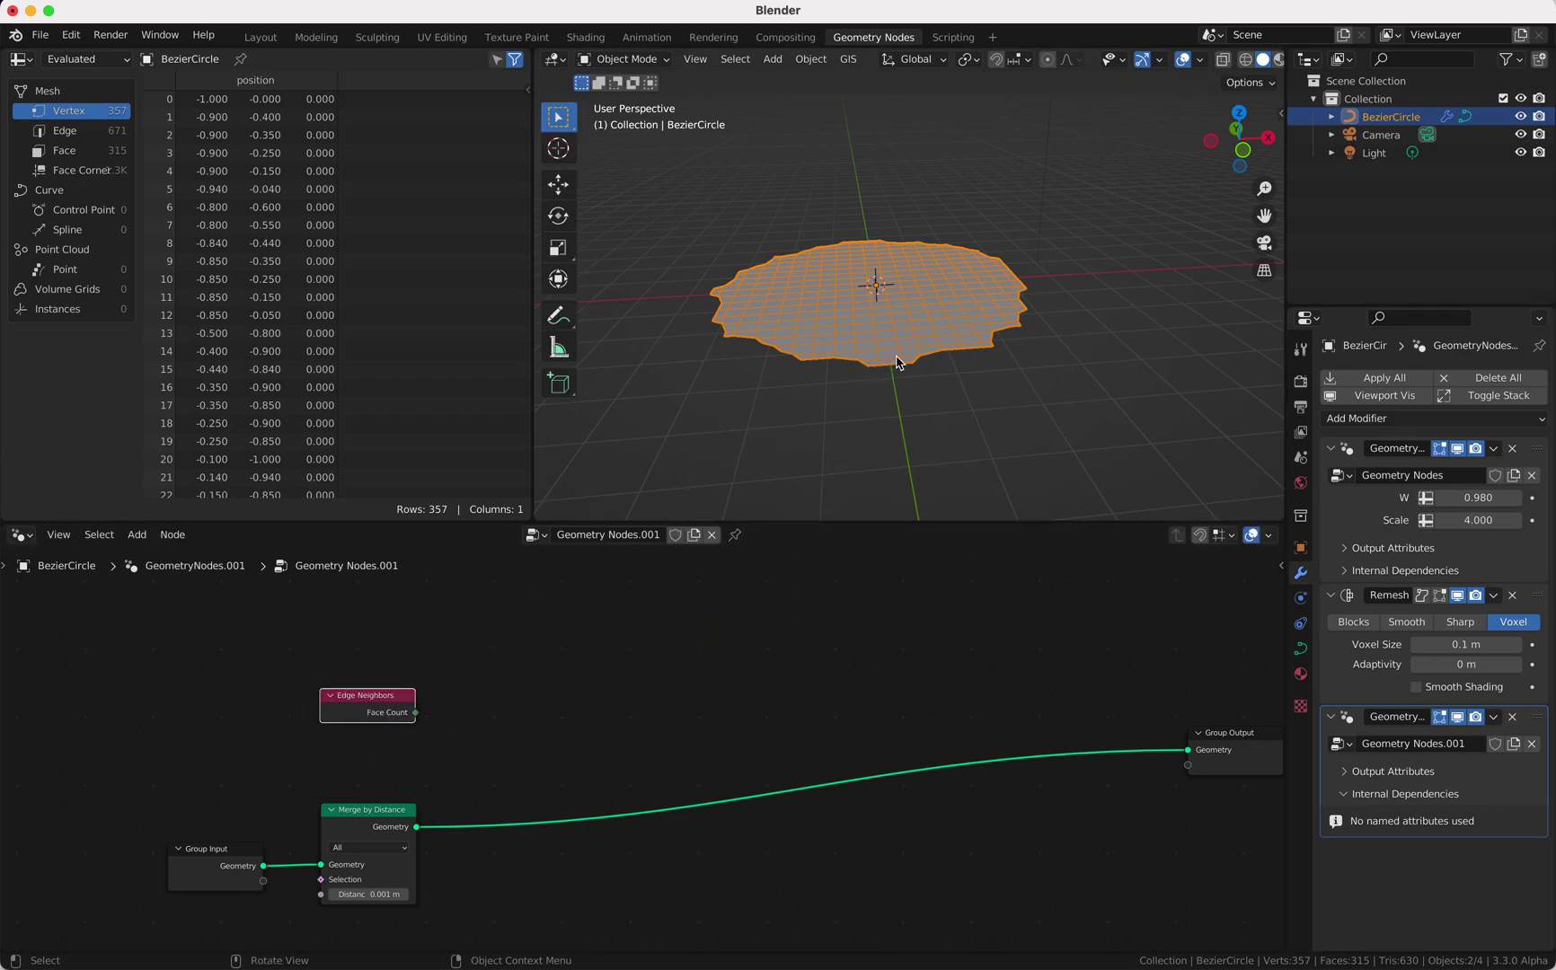
- Add a Compare node beside Edge Neighbors and set its input type to Integer
{"action": "key", "text": "shift+a"}
{"action": "left_click", "coordinate": [448, 539]}
{"action": "type", "text": "c"}
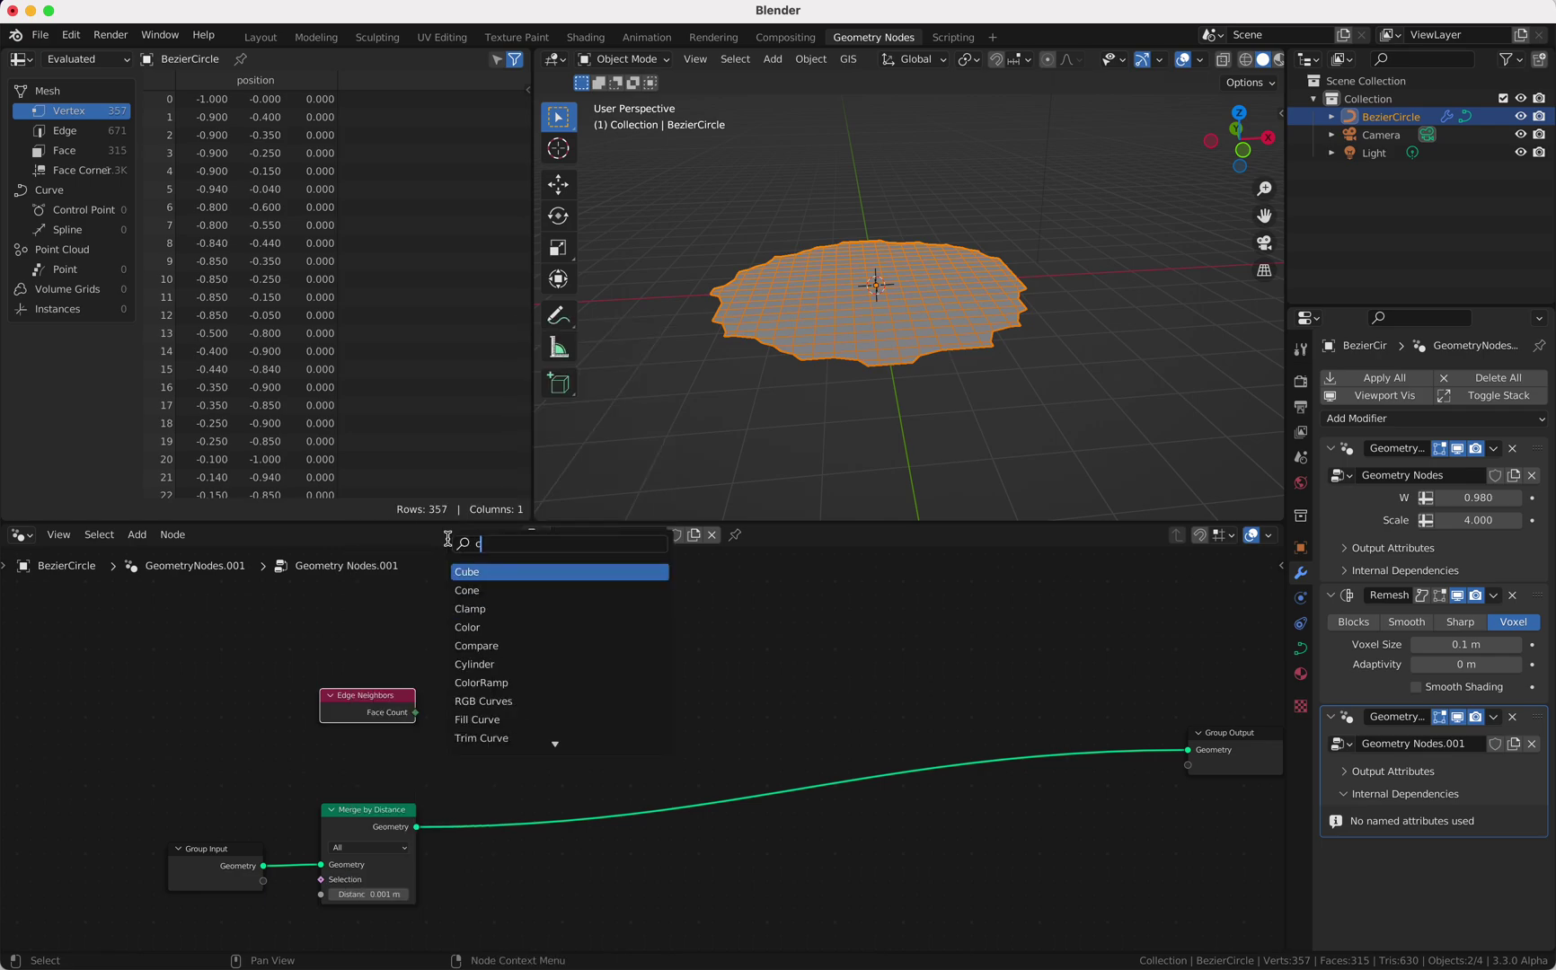
{"action": "type", "text": "om"}
{"action": "key", "text": "Return"}
{"action": "left_click", "coordinate": [470, 641]}
{"action": "left_click", "coordinate": [512, 684]}
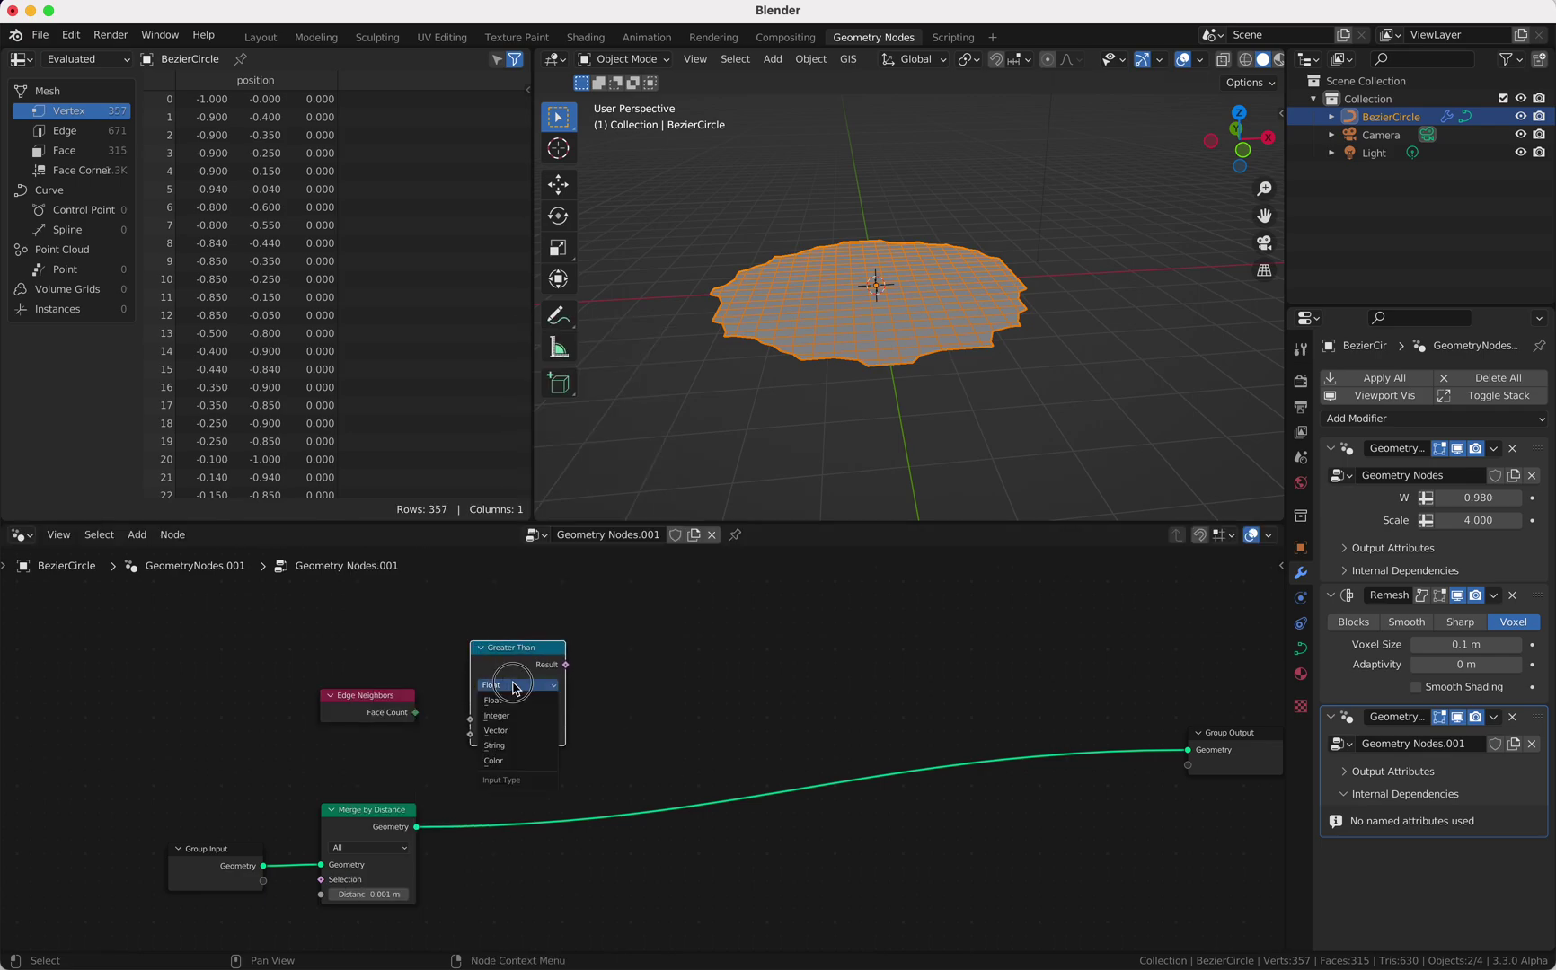
{"action": "left_click", "coordinate": [499, 716]}
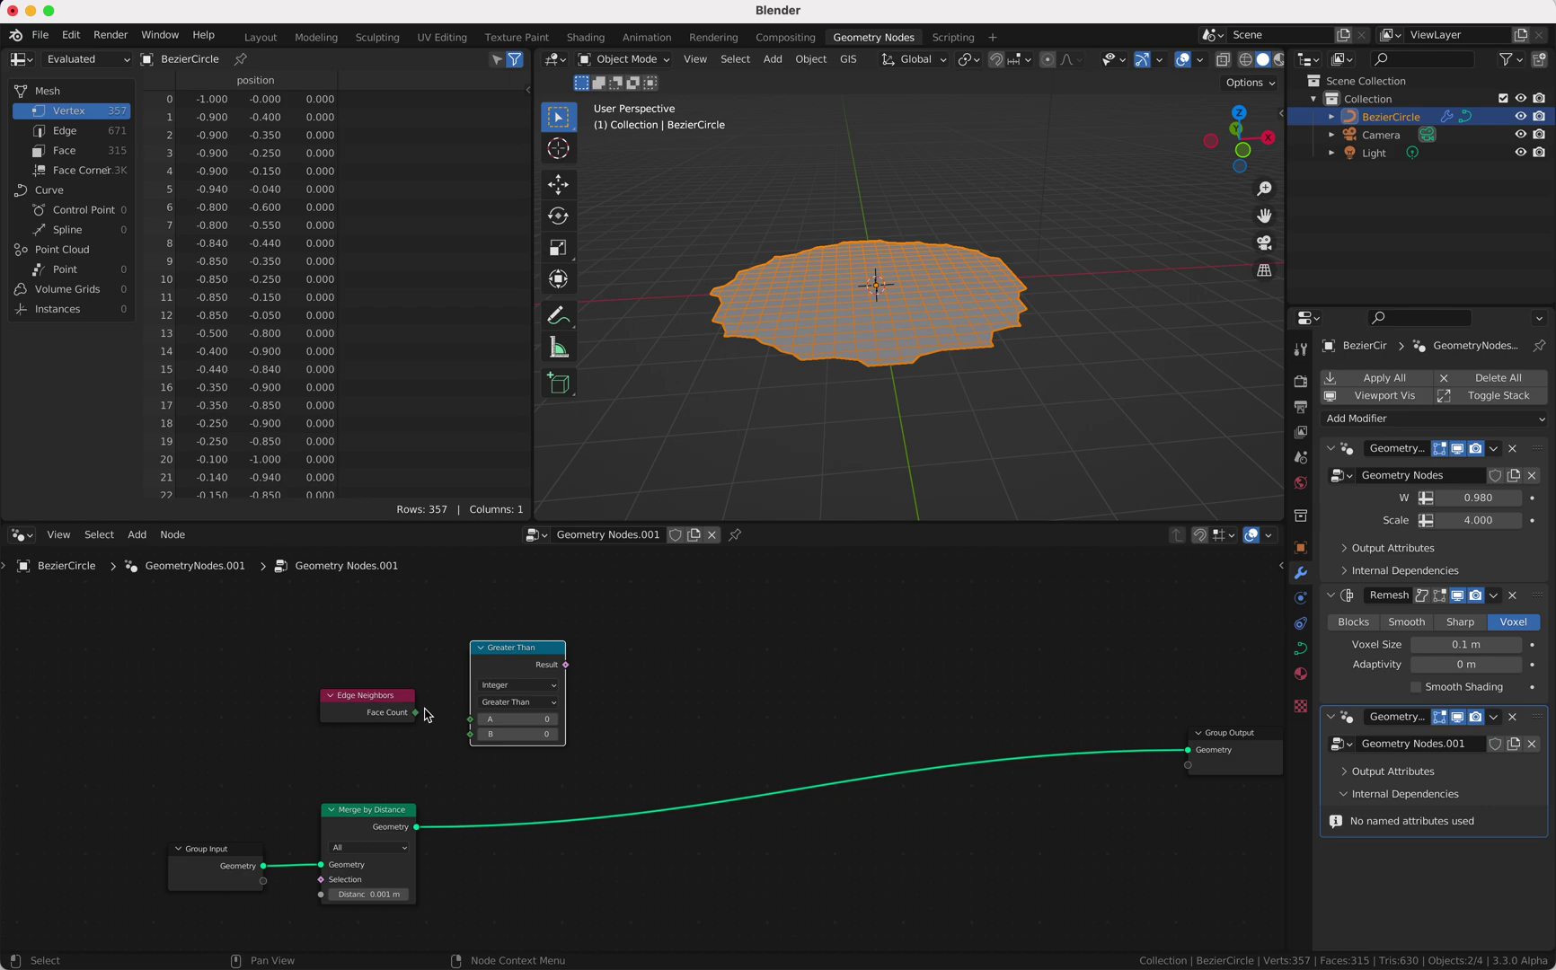
- Connect the Edge Neighbors Face Count to the Compare node's A input and set the operation to Equal
{"action": "left_click_drag", "start_coordinate": [415, 712], "coordinate": [470, 719]}
{"action": "left_click", "coordinate": [527, 702]}
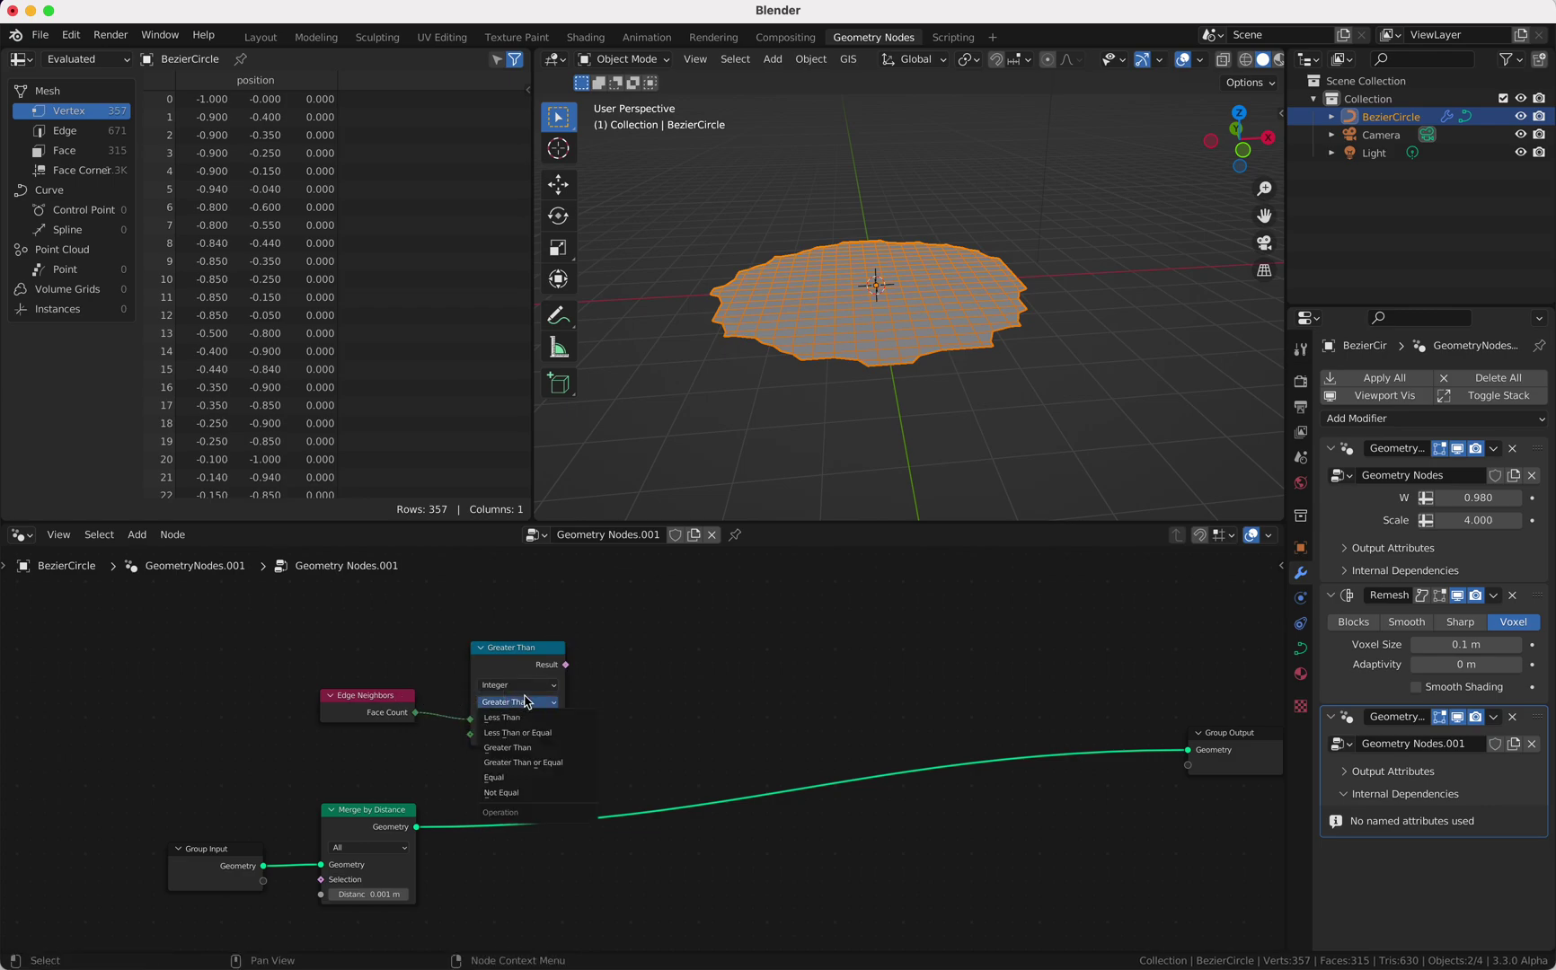
{"action": "left_click", "coordinate": [539, 777]}
- Insert a Separate Geometry node between Merge by Distance and Group Output and feed the Equal result into its Selection
{"action": "key", "text": "shift+a"}
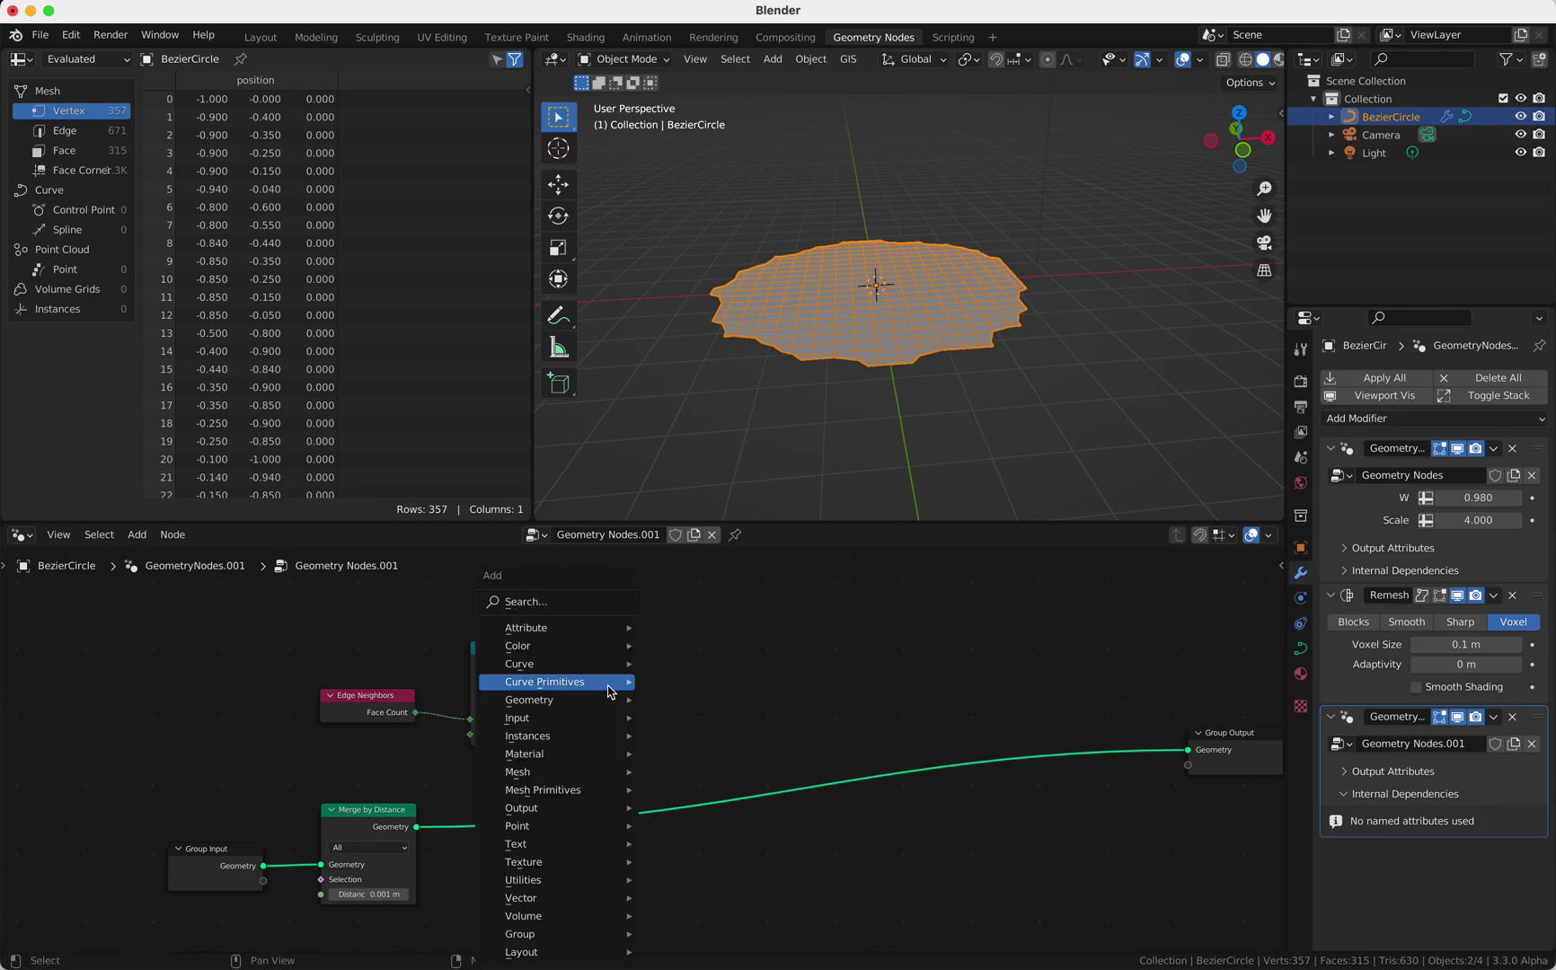
{"action": "left_click", "coordinate": [619, 603]}
{"action": "type", "text": "sep"}
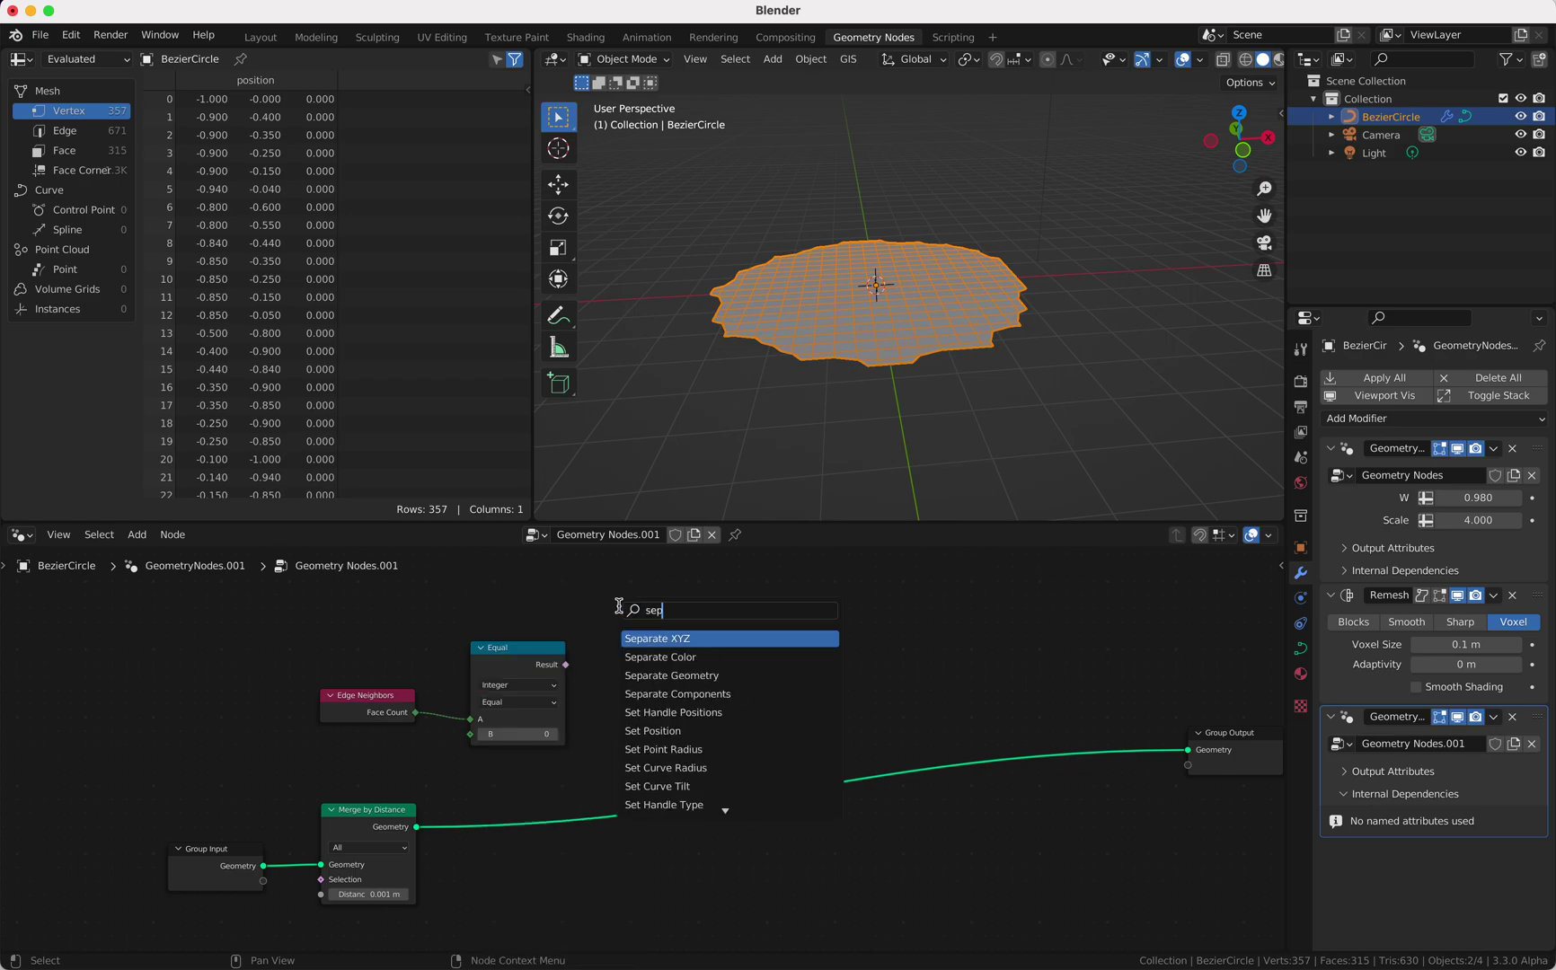
{"action": "key", "text": "Down"}
{"action": "key", "text": "Down"}
{"action": "key", "text": "Return"}
{"action": "left_click", "coordinate": [653, 724]}
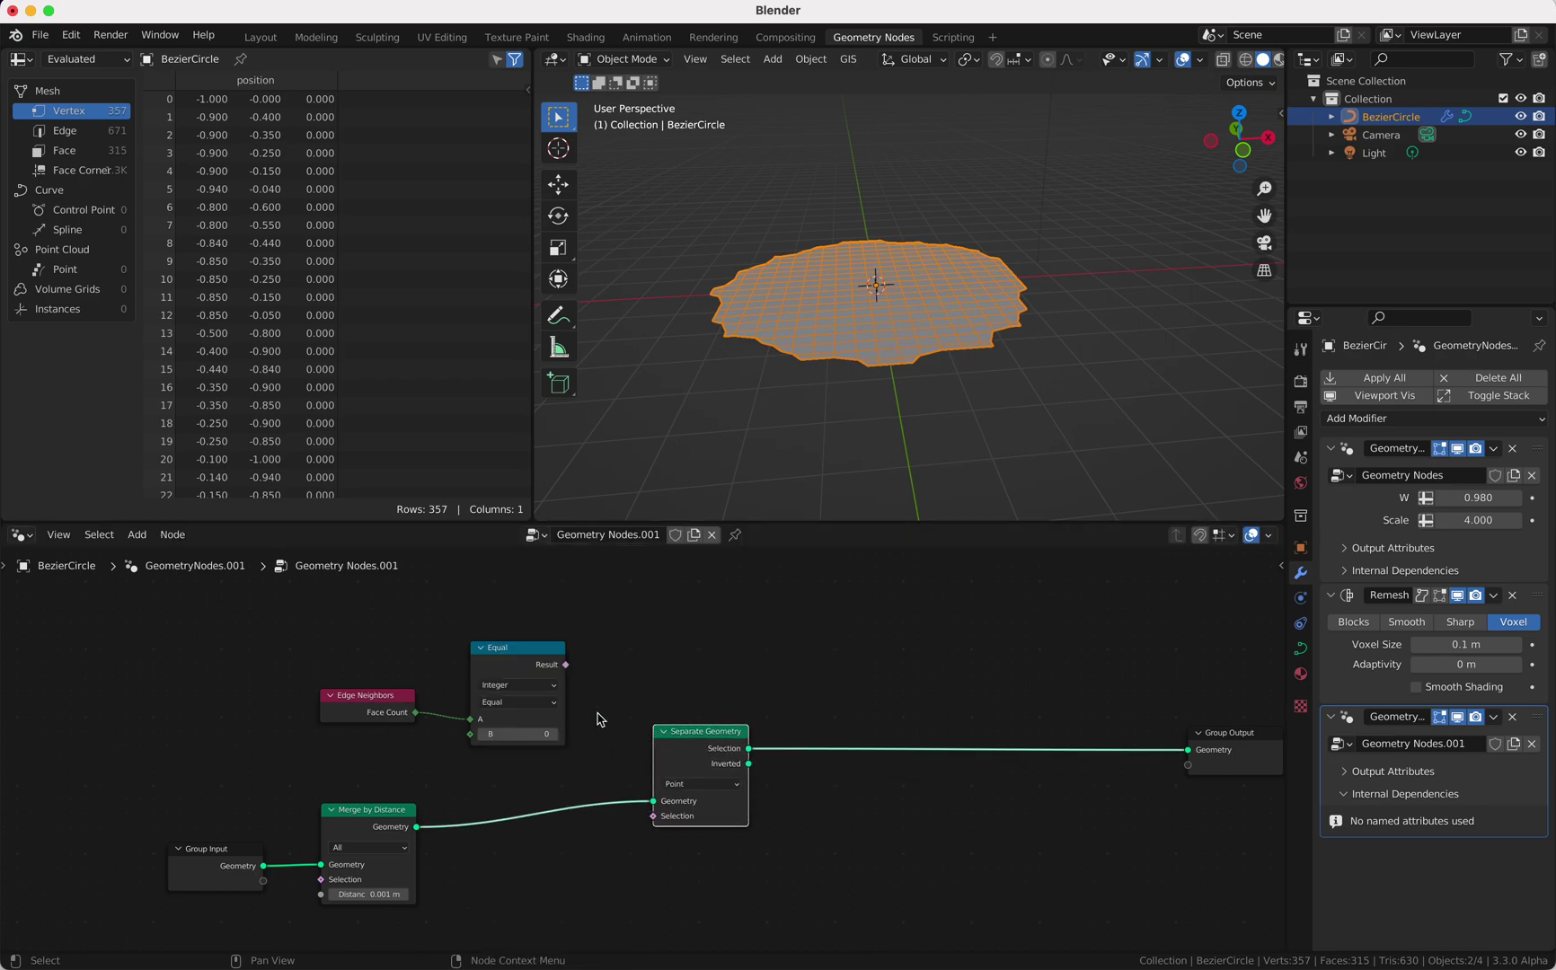
{"action": "left_click_drag", "start_coordinate": [564, 665], "coordinate": [664, 823]}
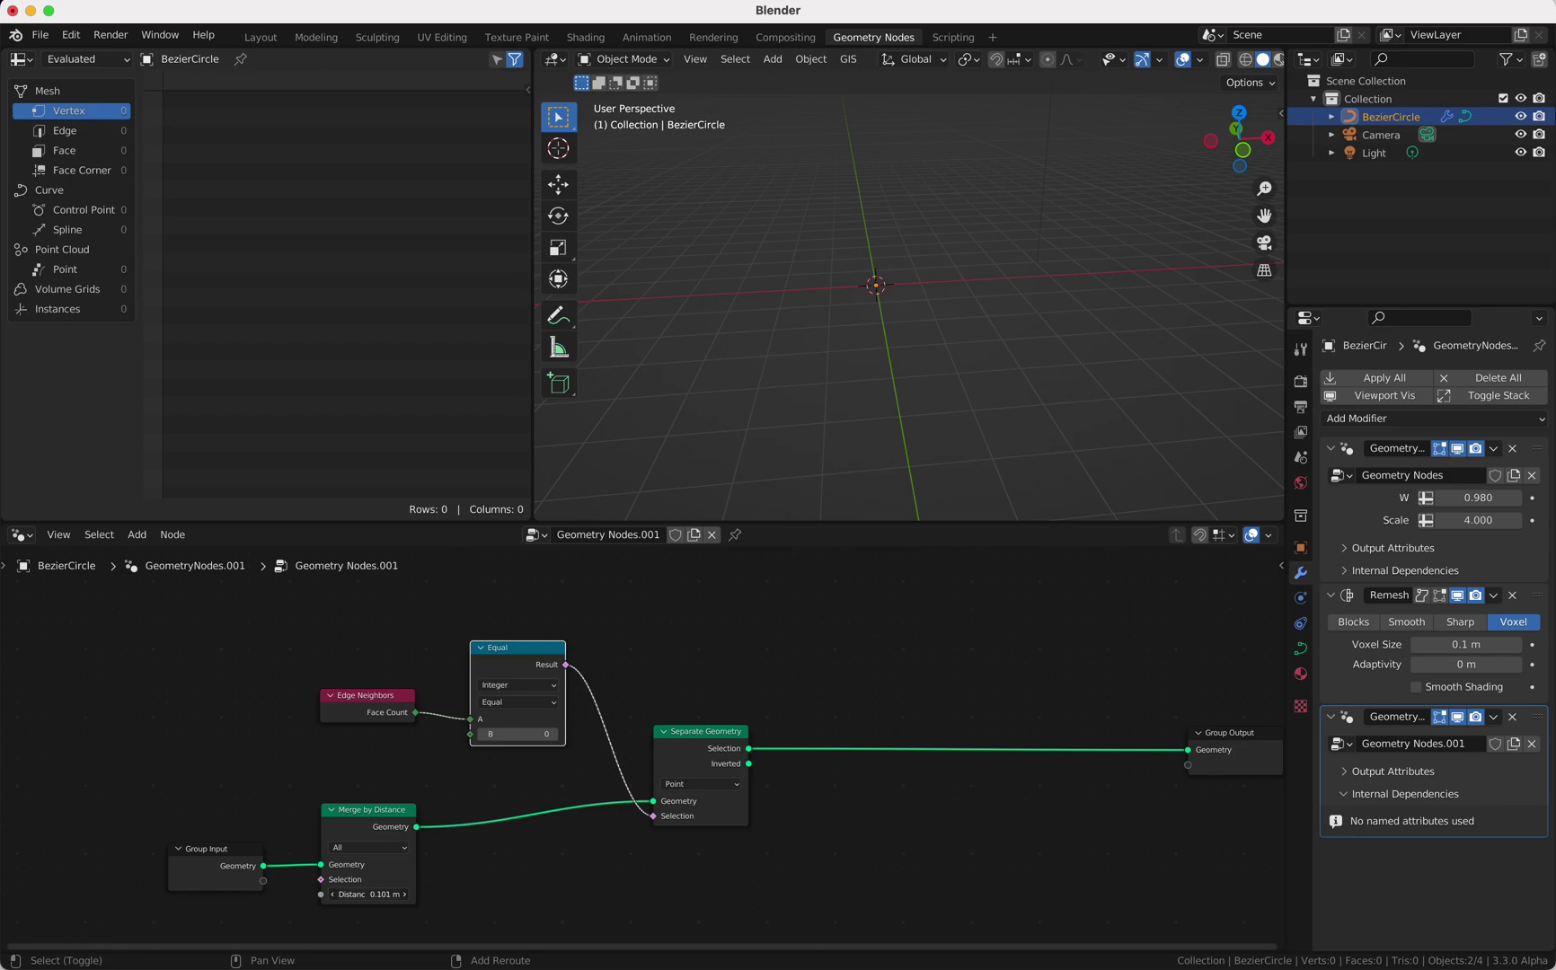
- Set the Equal node's B value to 1, trying a merge distance of 0.101 m before restoring it to 0.001 m
{"action": "left_click_drag", "start_coordinate": [370, 895], "coordinate": [388, 895], "text": "shift"}
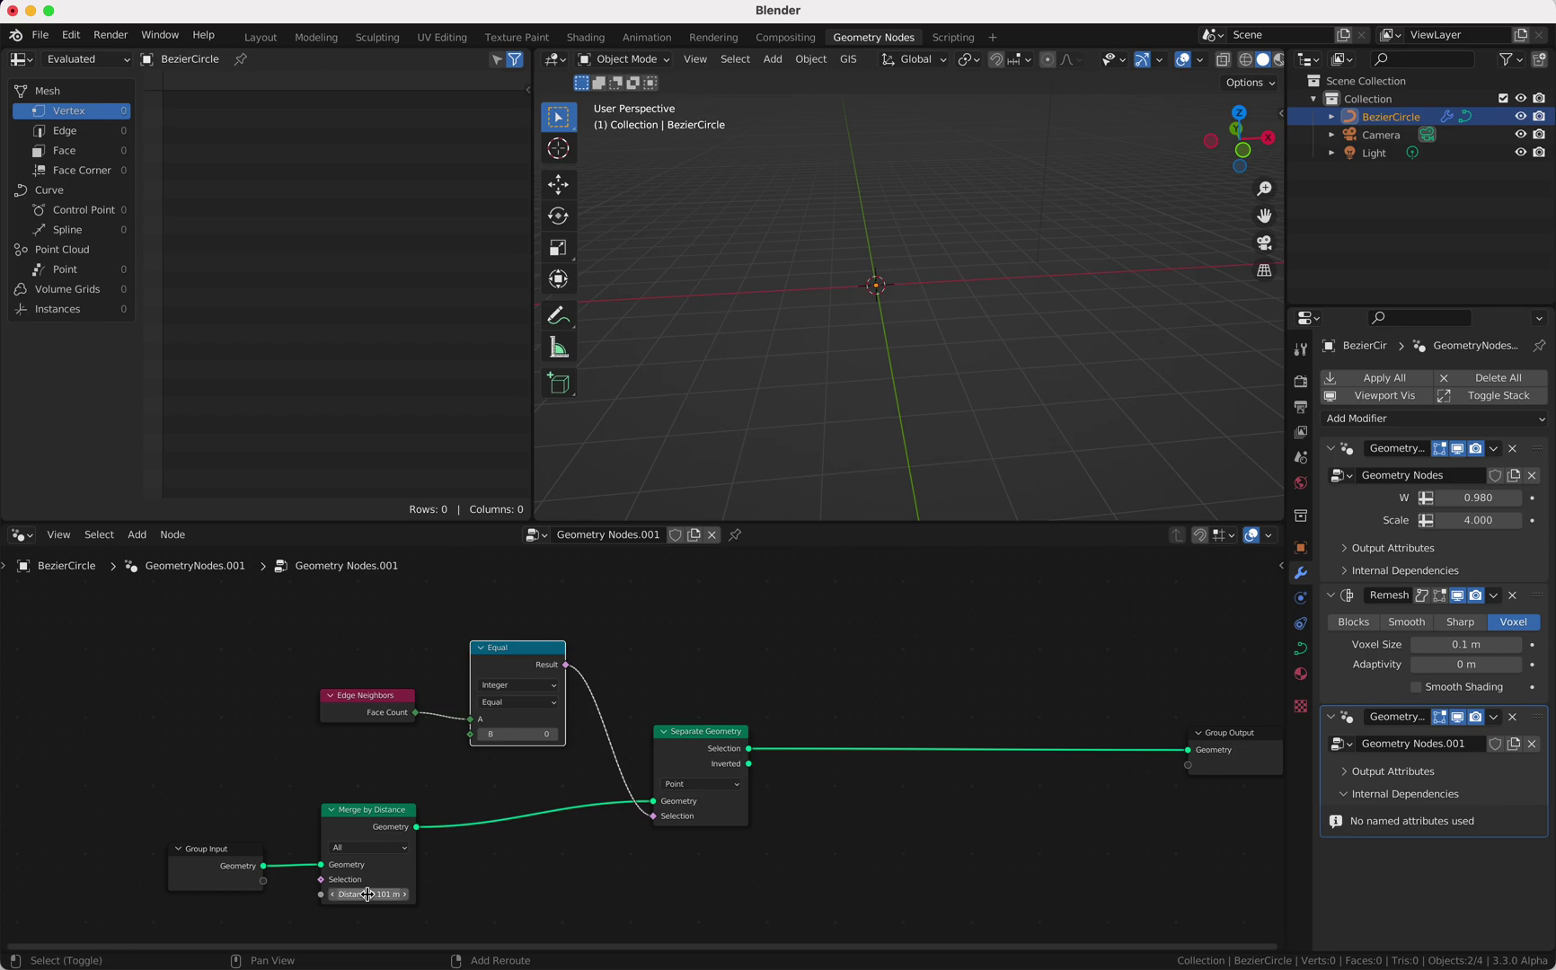
{"action": "left_click", "coordinate": [555, 737]}
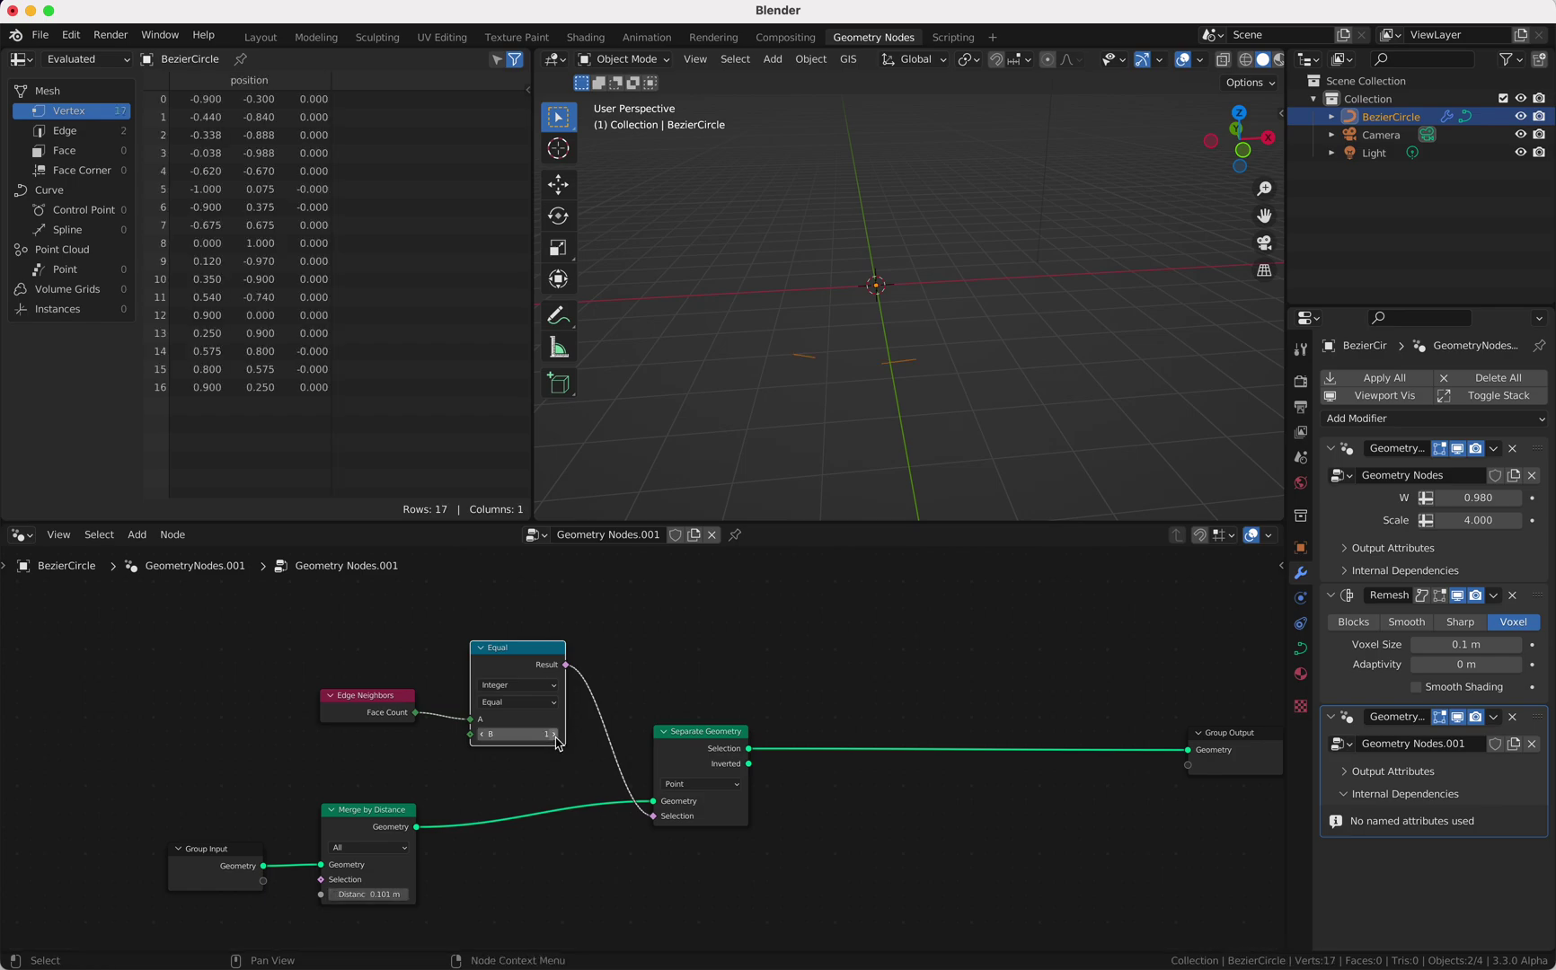
{"action": "mouse_move", "coordinate": [392, 894]}
{"action": "left_mouse_down", "text": "shift"}
{"action": "mouse_move", "coordinate": [460, 894]}
{"action": "mouse_move", "coordinate": [359, 895]}
{"action": "mouse_move", "coordinate": [372, 896]}
{"action": "left_mouse_up", "text": "shift"}
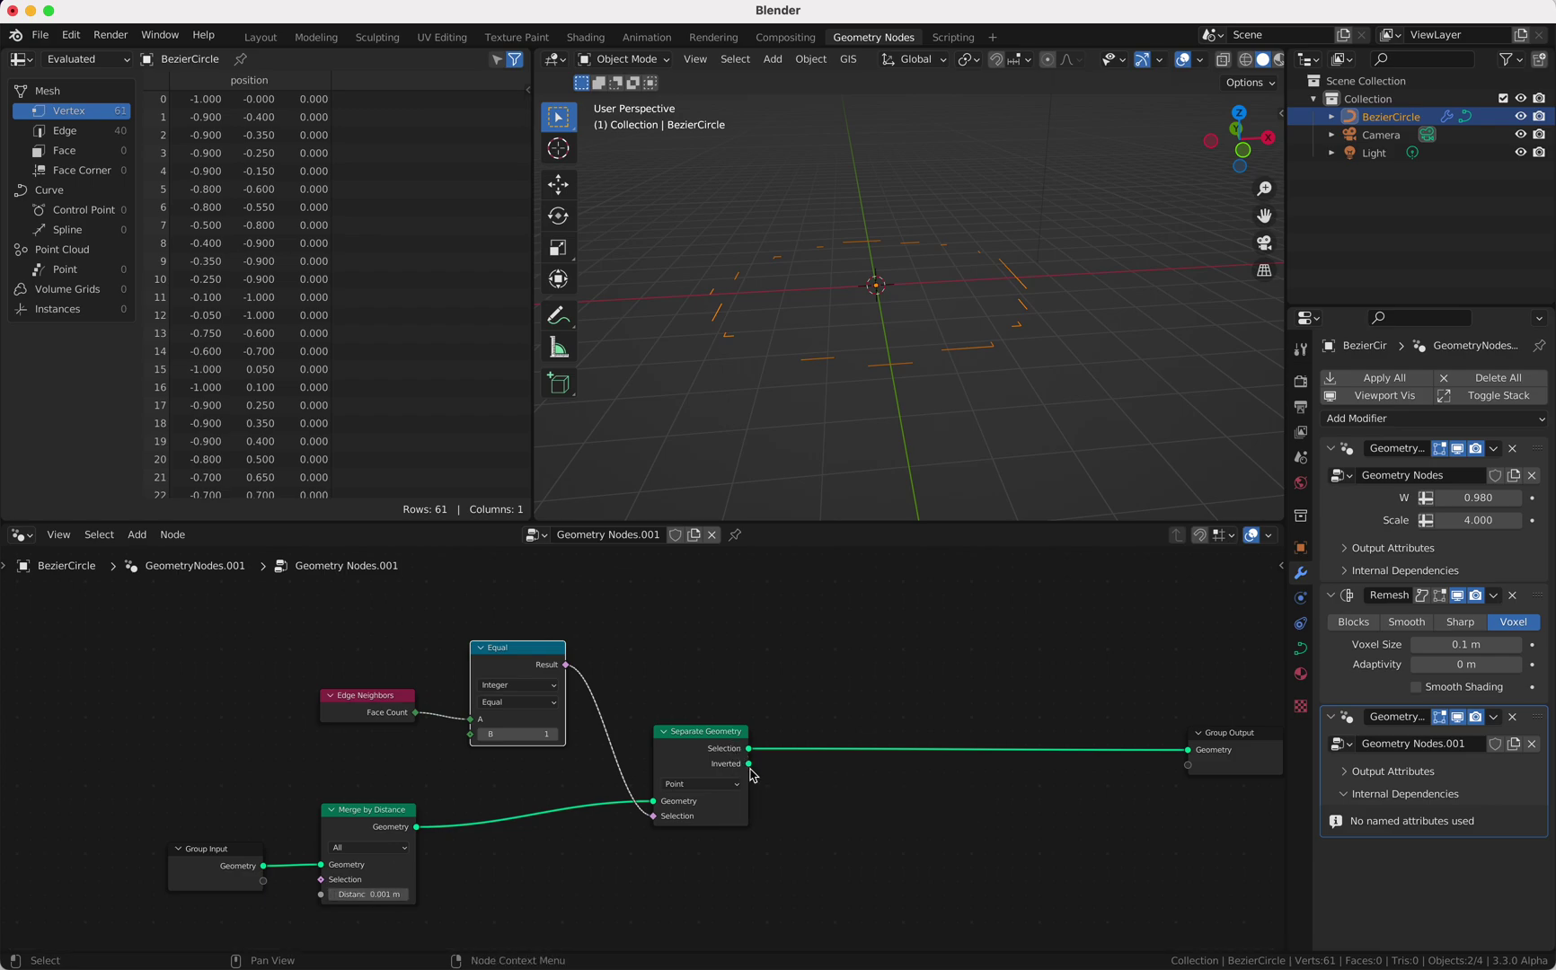
- Connect Separate Geometry's Inverted output to the Group Output and move the node closer to the Equal node
{"action": "left_click_drag", "start_coordinate": [749, 764], "coordinate": [1190, 757]}
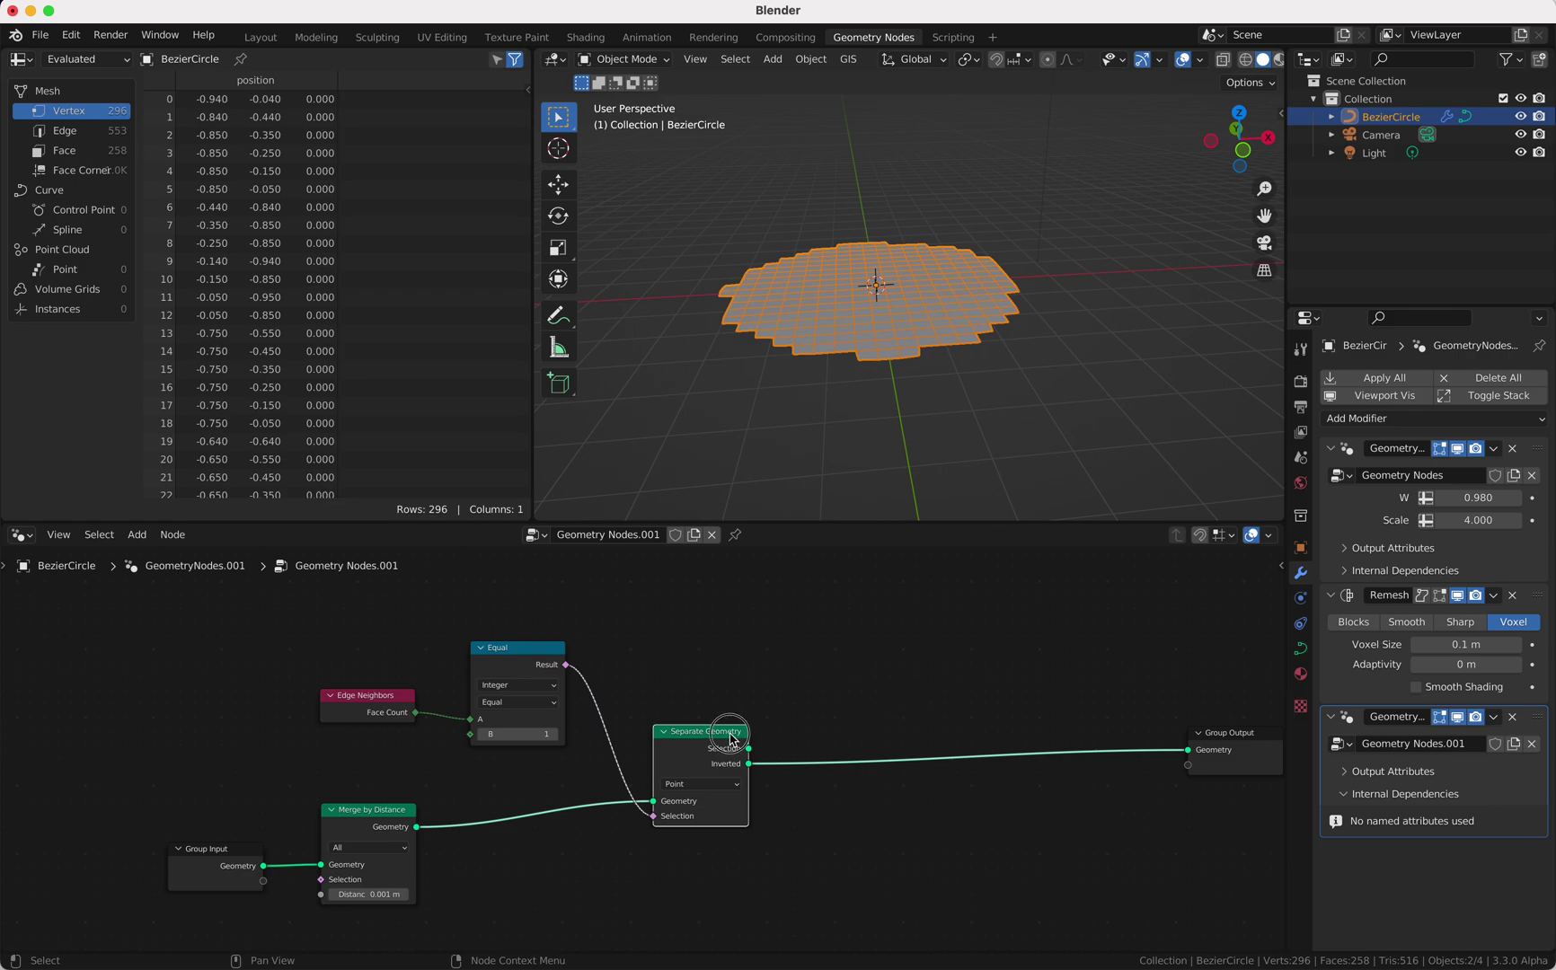
{"action": "left_click_drag", "start_coordinate": [729, 733], "coordinate": [692, 730]}
{"action": "middle_click_drag", "start_coordinate": [751, 728], "coordinate": [705, 746]}
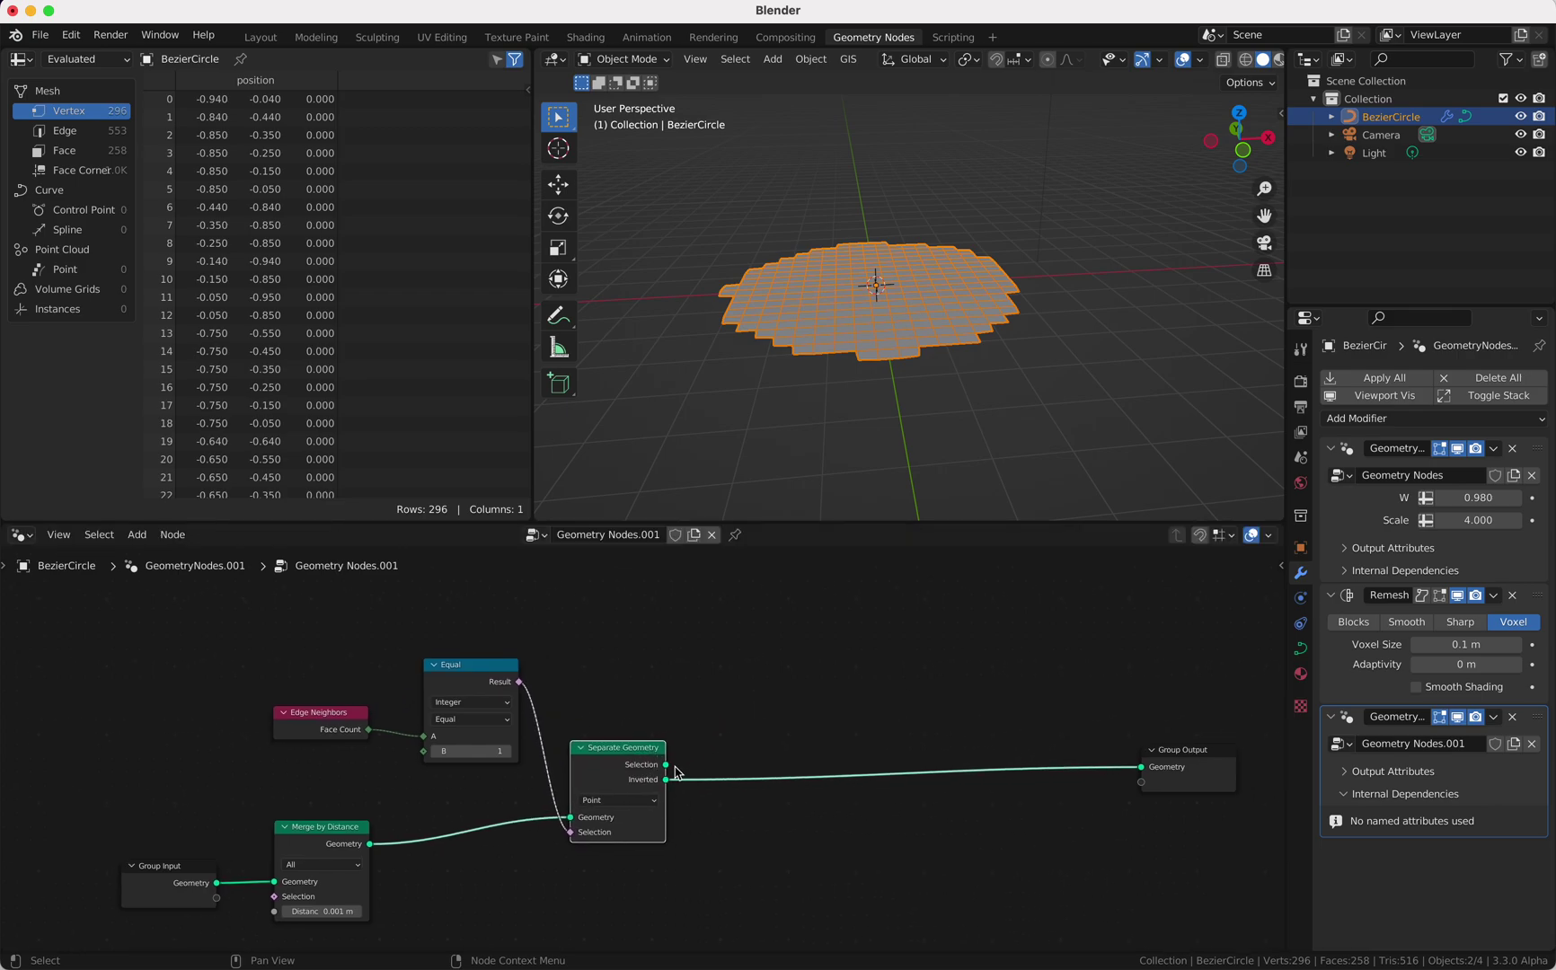
- Add a Geometry Proximity node above and beyond the Separate Geometry node
{"action": "left_click_drag", "start_coordinate": [667, 764], "coordinate": [749, 688]}
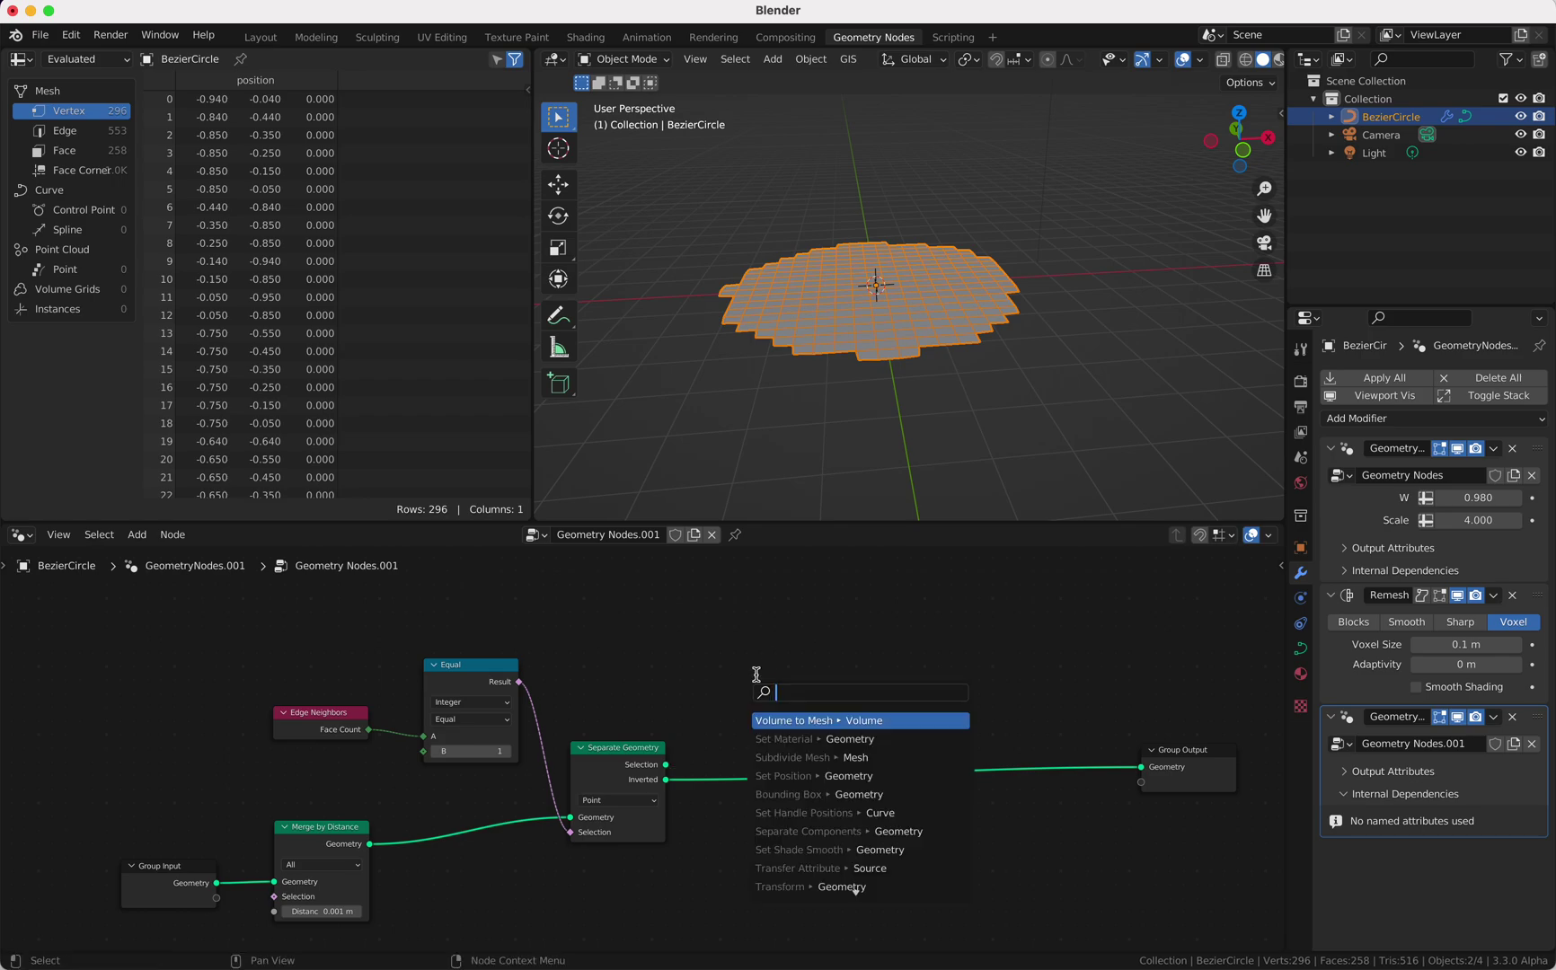
{"action": "key", "text": "Escape"}
{"action": "key", "text": "shift+a"}
{"action": "left_click", "coordinate": [756, 602]}
{"action": "type", "text": "geo"}
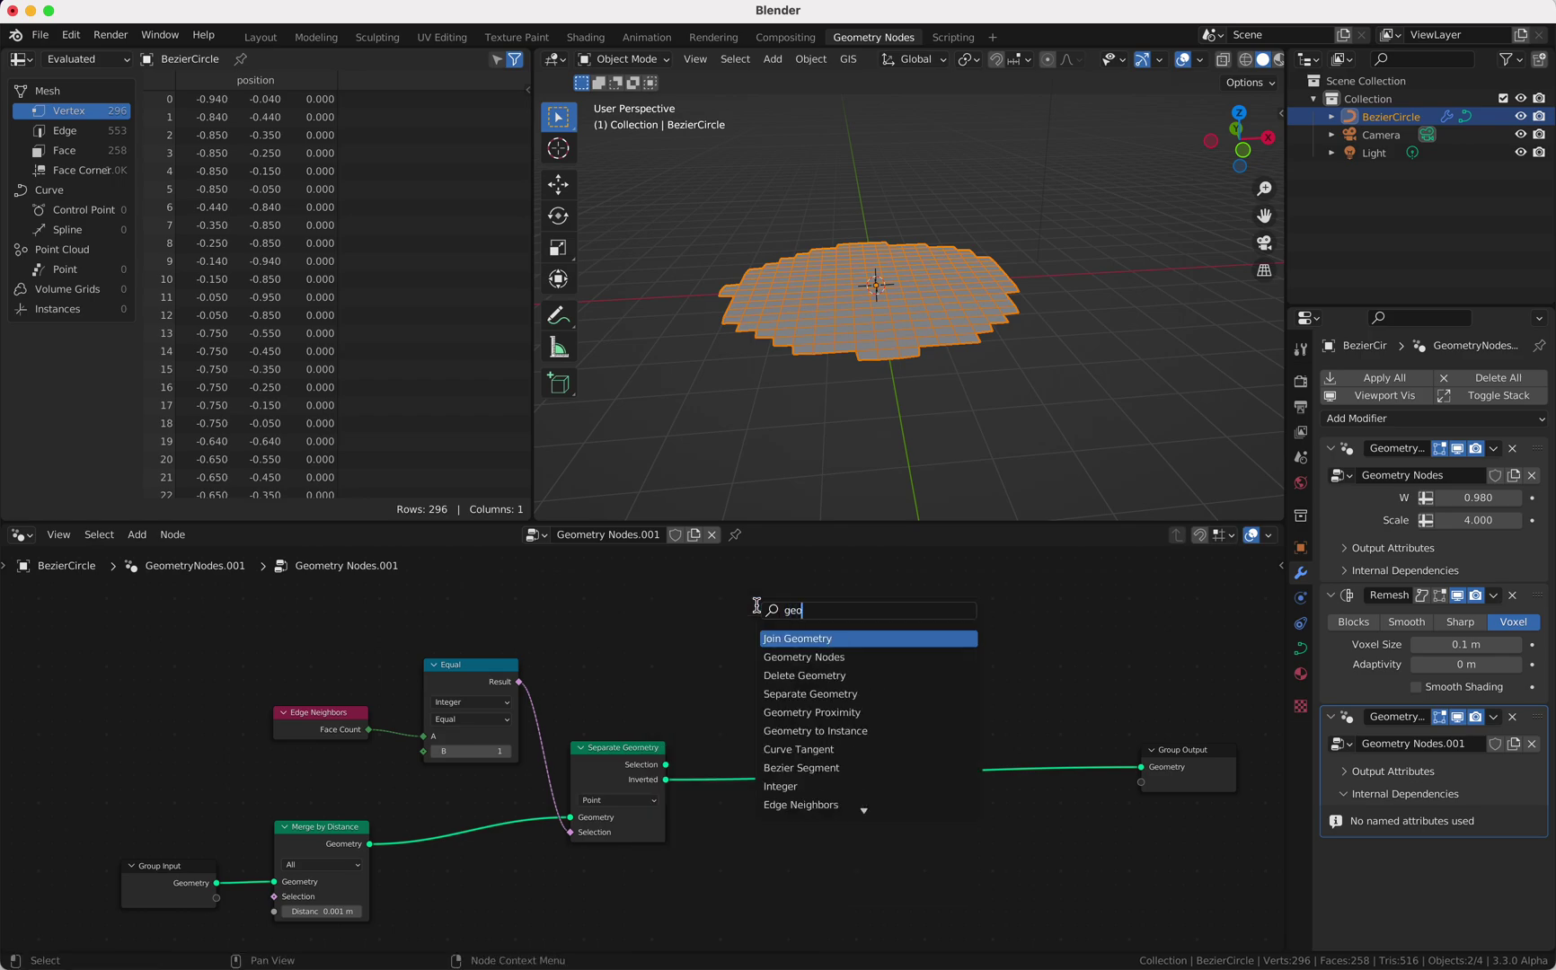
{"action": "key", "text": "Down"}
{"action": "key", "text": "Down"}
{"action": "key", "text": "Down"}
{"action": "key", "text": "Down"}
{"action": "key", "text": "Down"}
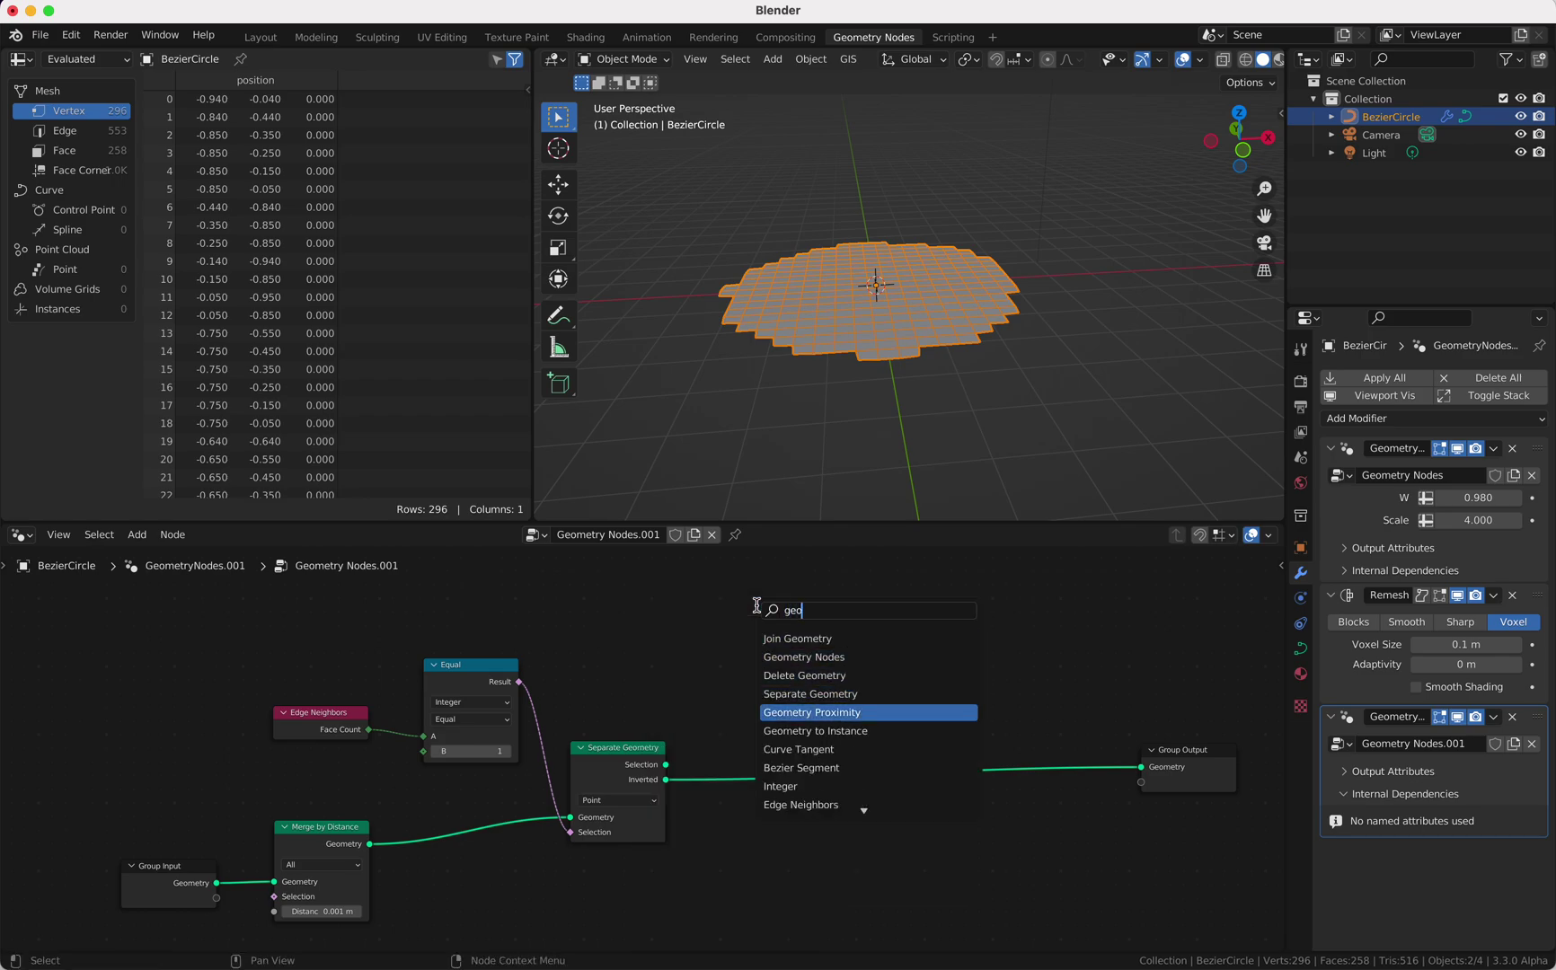
{"action": "key", "text": "BackSpace"}
{"action": "key", "text": "BackSpace"}
{"action": "key", "text": "BackSpace"}
{"action": "type", "text": "pro"}
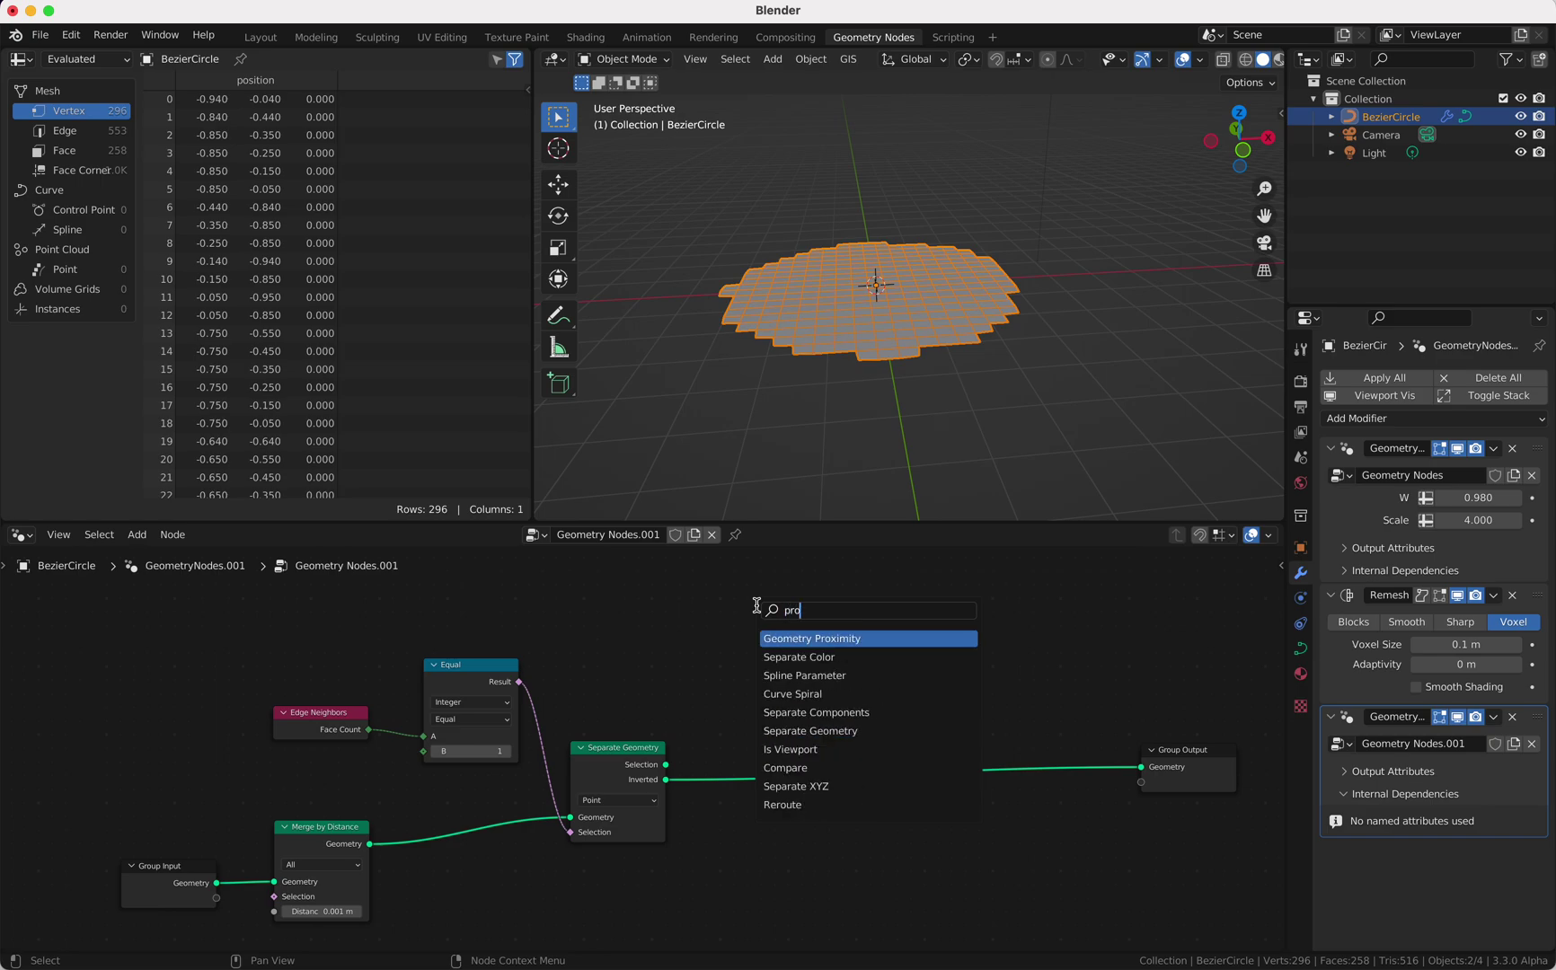
{"action": "key", "text": "Return"}
{"action": "left_click", "coordinate": [737, 595]}
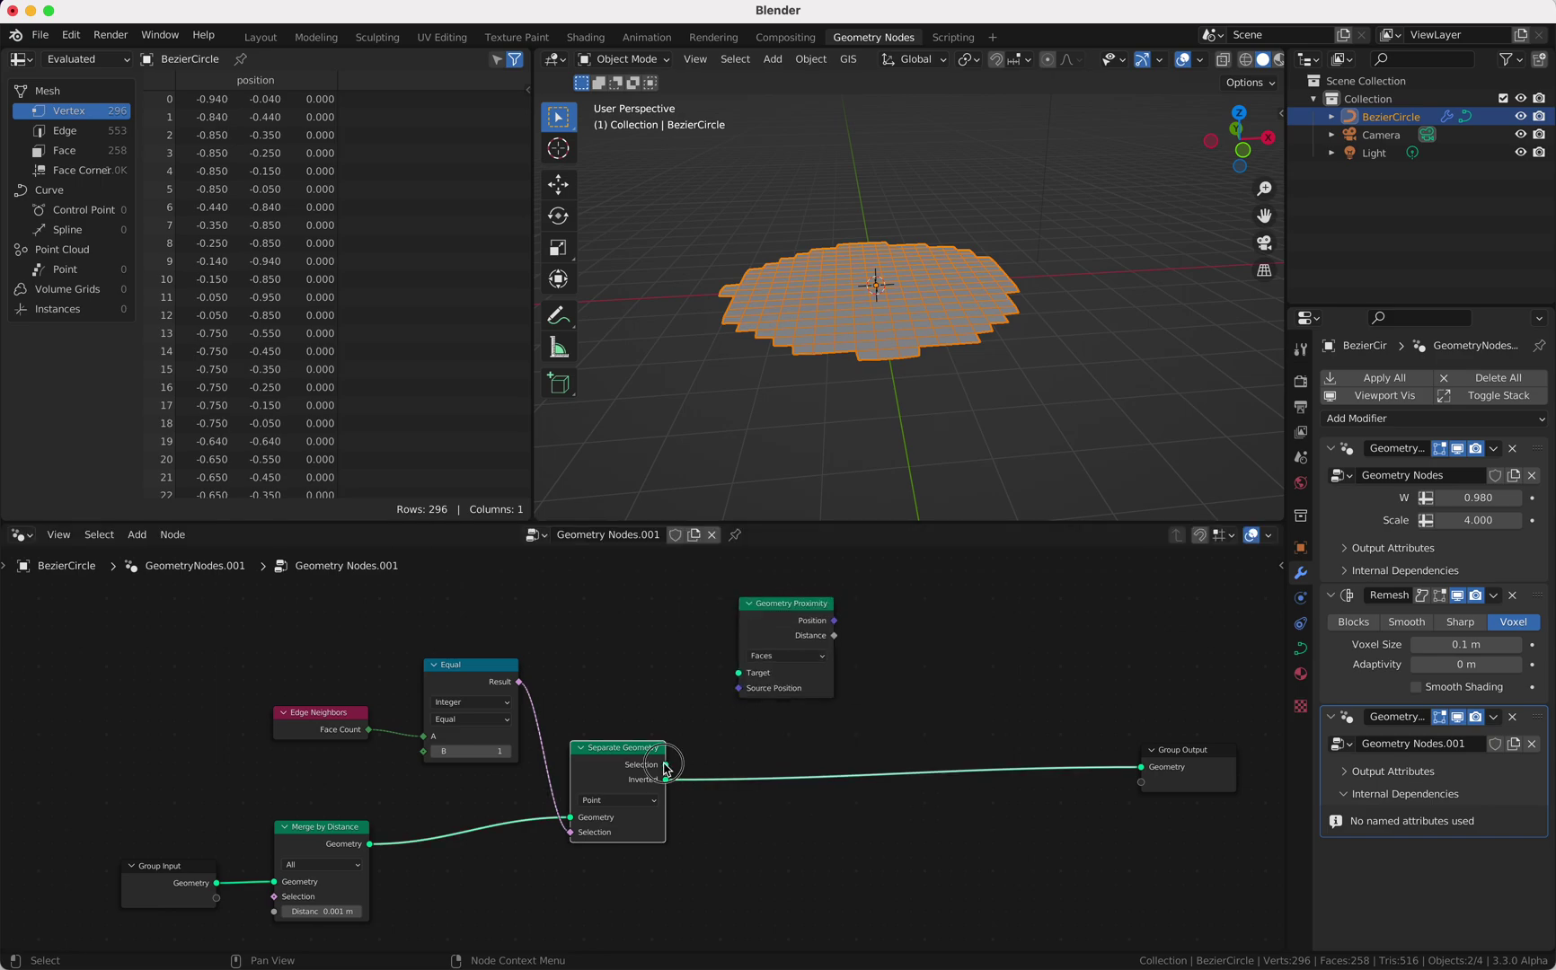
- Connect Separate Geometry's Selection output to the Geometry Proximity Target and set the target geometry to Edges
{"action": "left_click_drag", "start_coordinate": [665, 764], "coordinate": [740, 673]}
{"action": "left_click", "coordinate": [775, 657]}
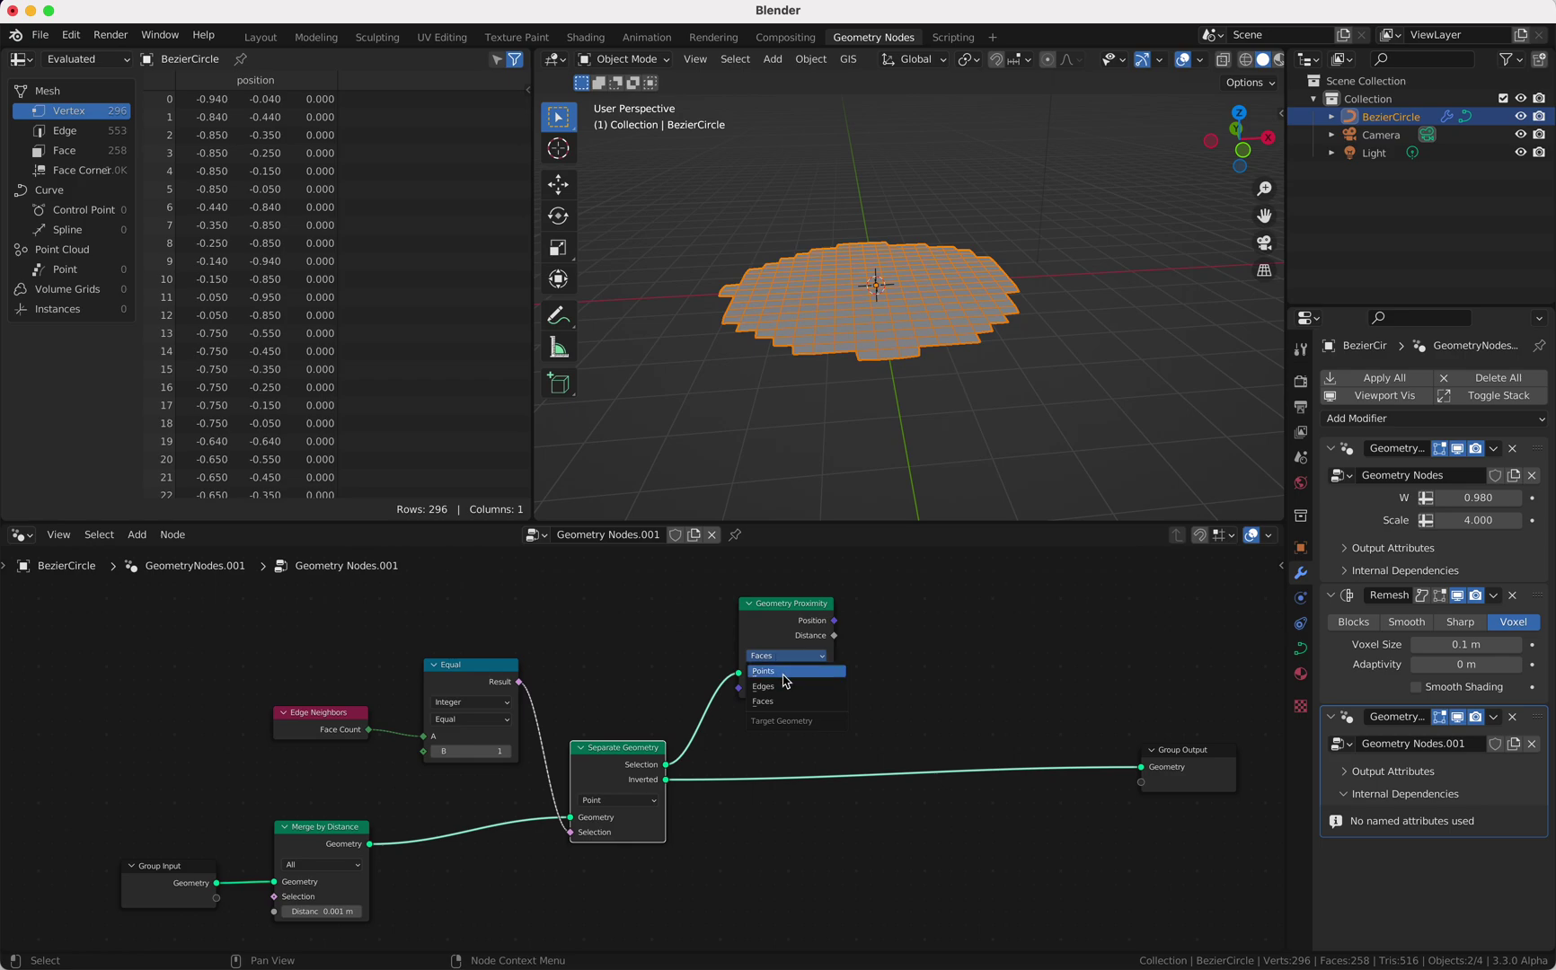
{"action": "left_click", "coordinate": [787, 680]}
- Insert a Set Position node between Separate Geometry's Inverted output and the Group Output, with a Z offset of 0.2 m
{"action": "middle_click_drag", "start_coordinate": [936, 639], "coordinate": [902, 644]}
{"action": "scroll", "coordinate": [903, 644], "scroll_direction": "right", "scroll_amount": 3}
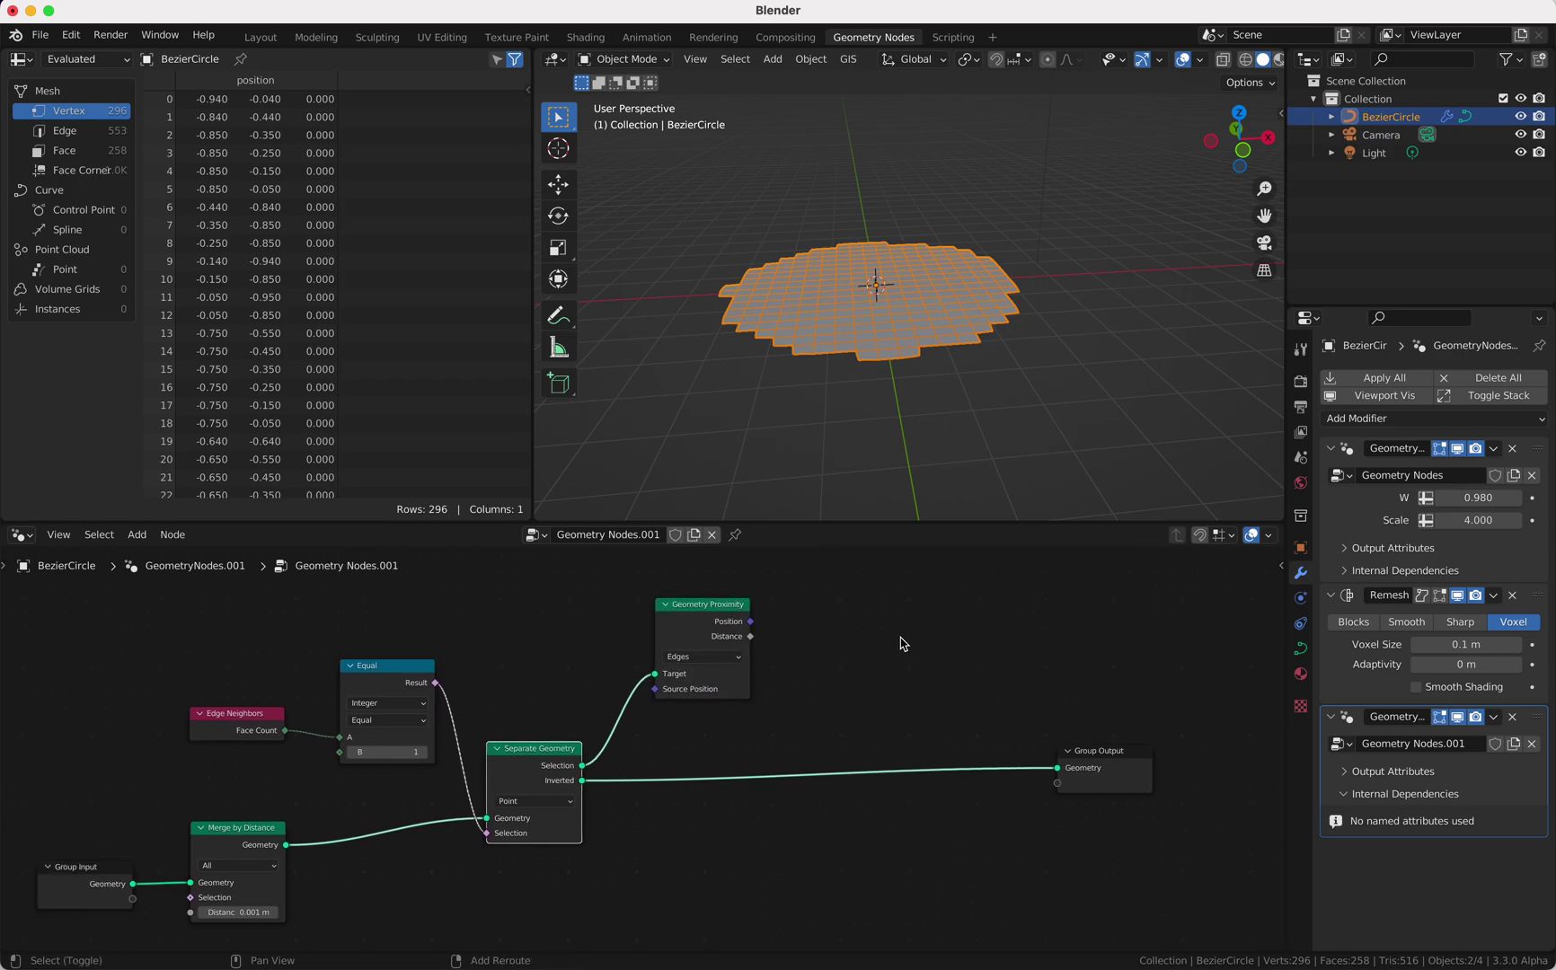
{"action": "key", "text": "shift+a"}
{"action": "type", "text": "set pos"}
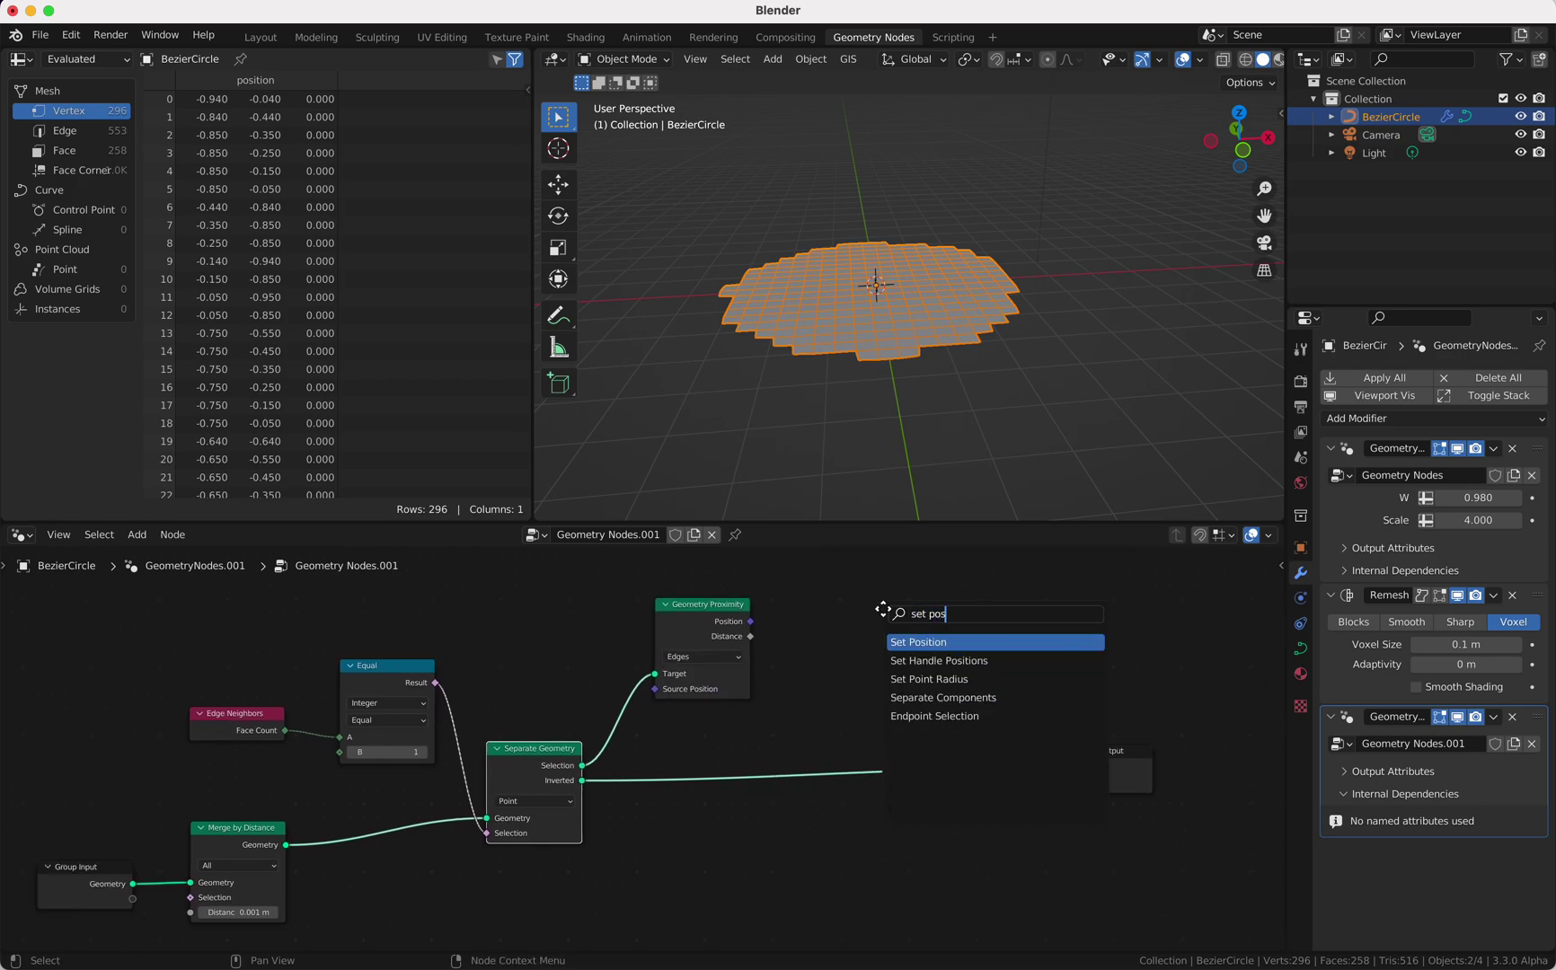
{"action": "key", "text": "Return"}
{"action": "left_click", "coordinate": [917, 694]}
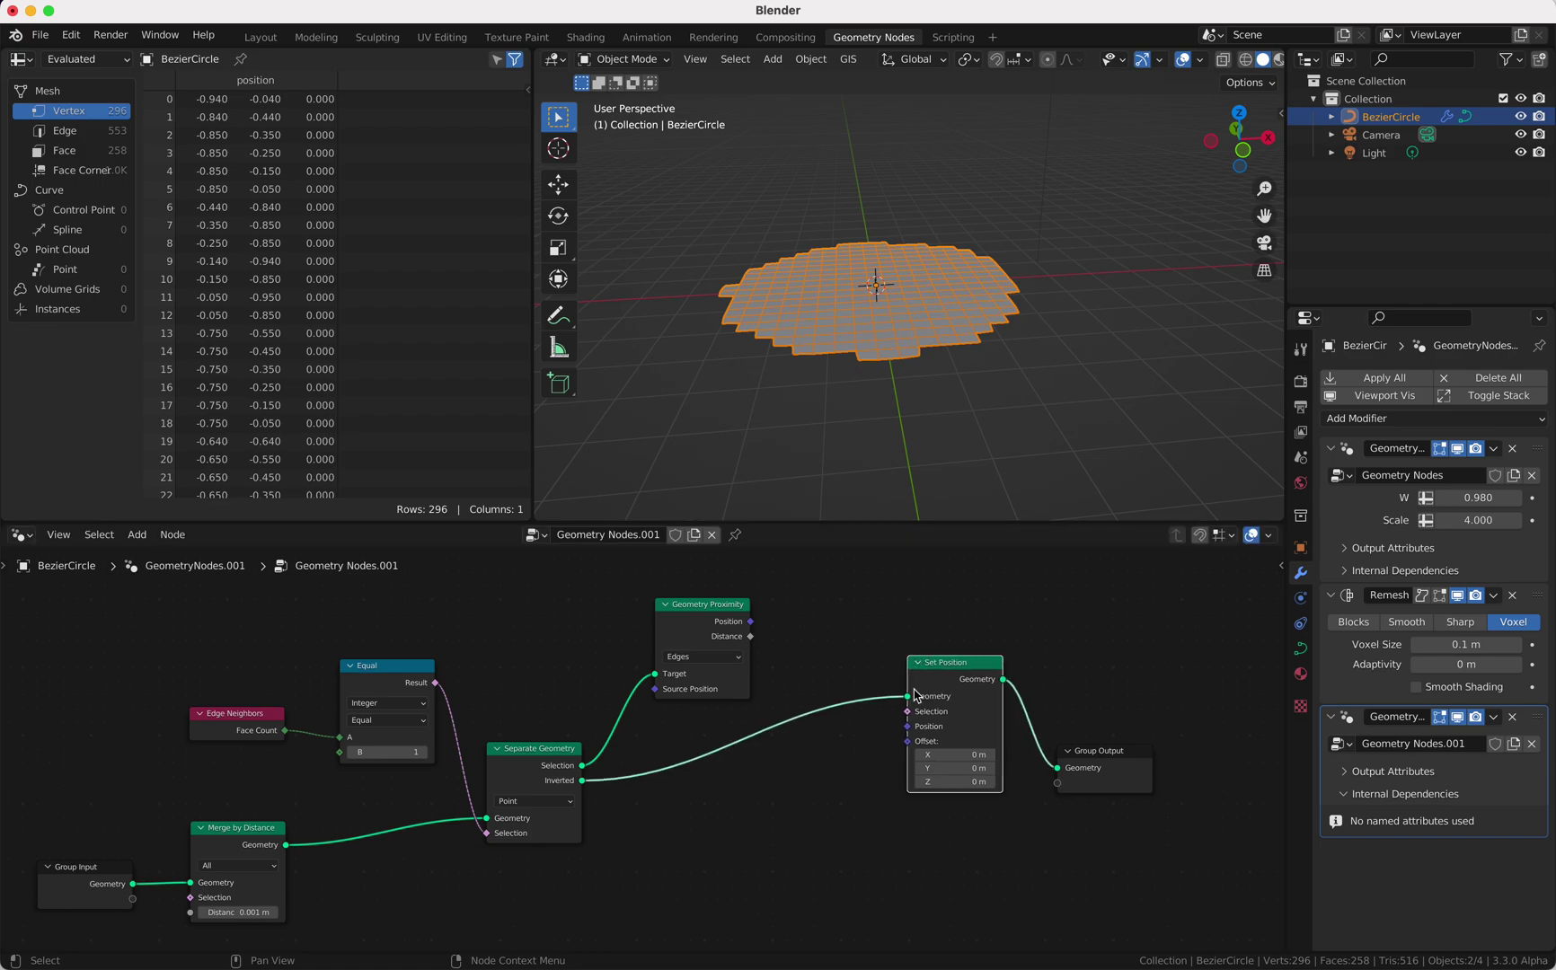
{"action": "left_click", "coordinate": [953, 782]}
{"action": "type", "text": "0.2"}
{"action": "key", "text": "Return"}
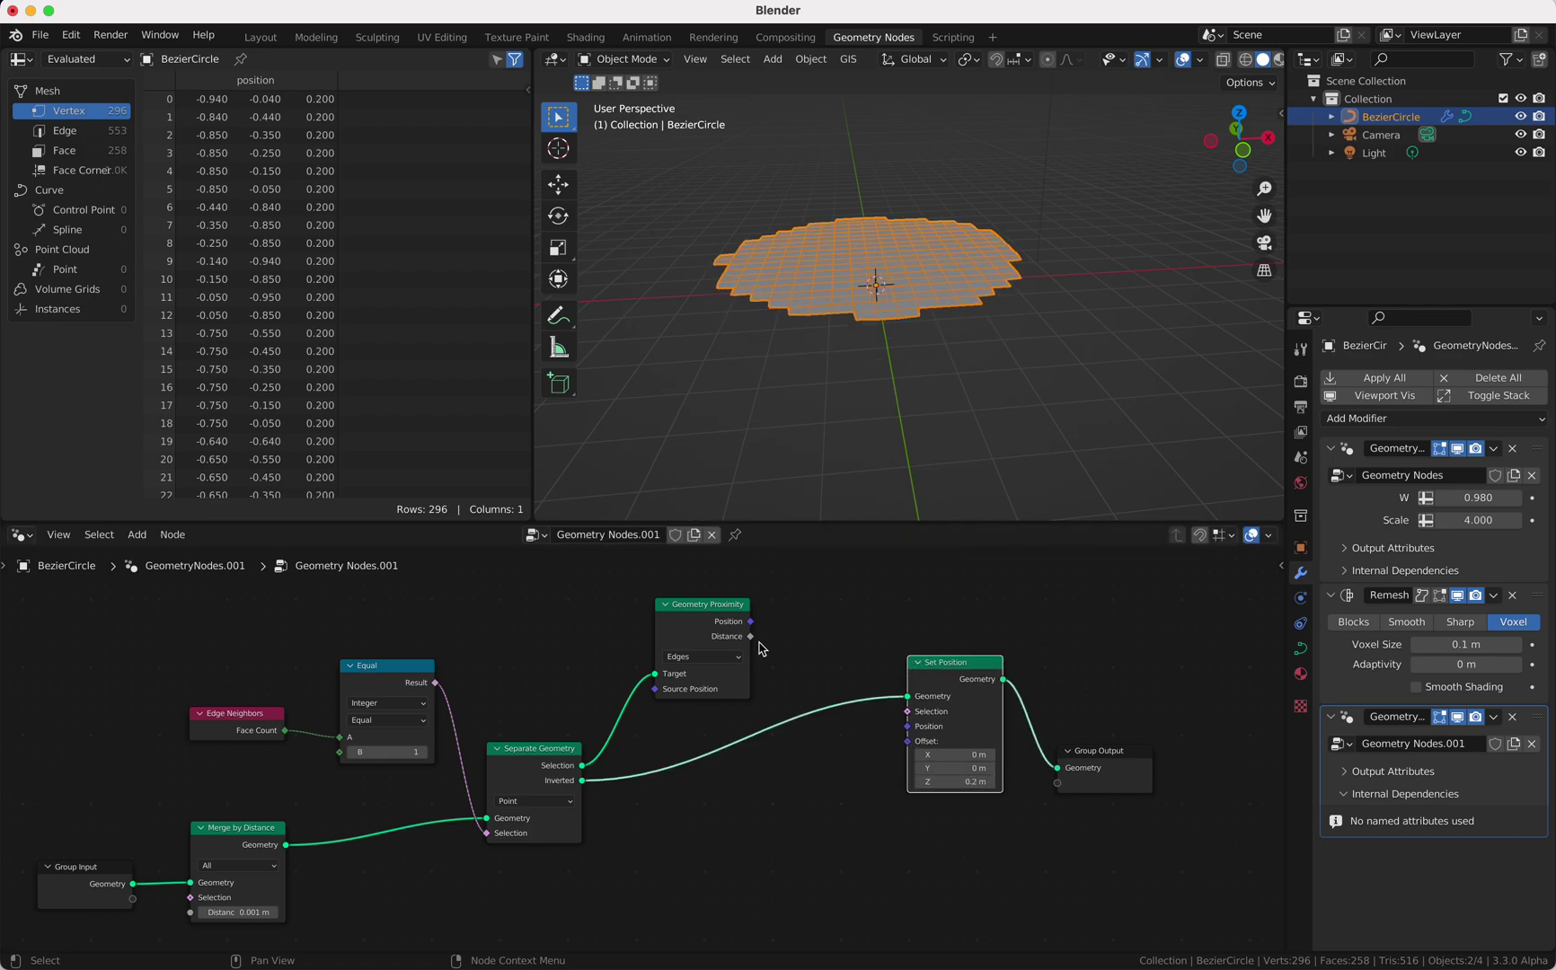
- Shift the Geometry Proximity node aside and add a Math node set to Add beyond it
{"action": "left_click_drag", "start_coordinate": [723, 608], "coordinate": [679, 608]}
{"action": "key", "text": "shift+a"}
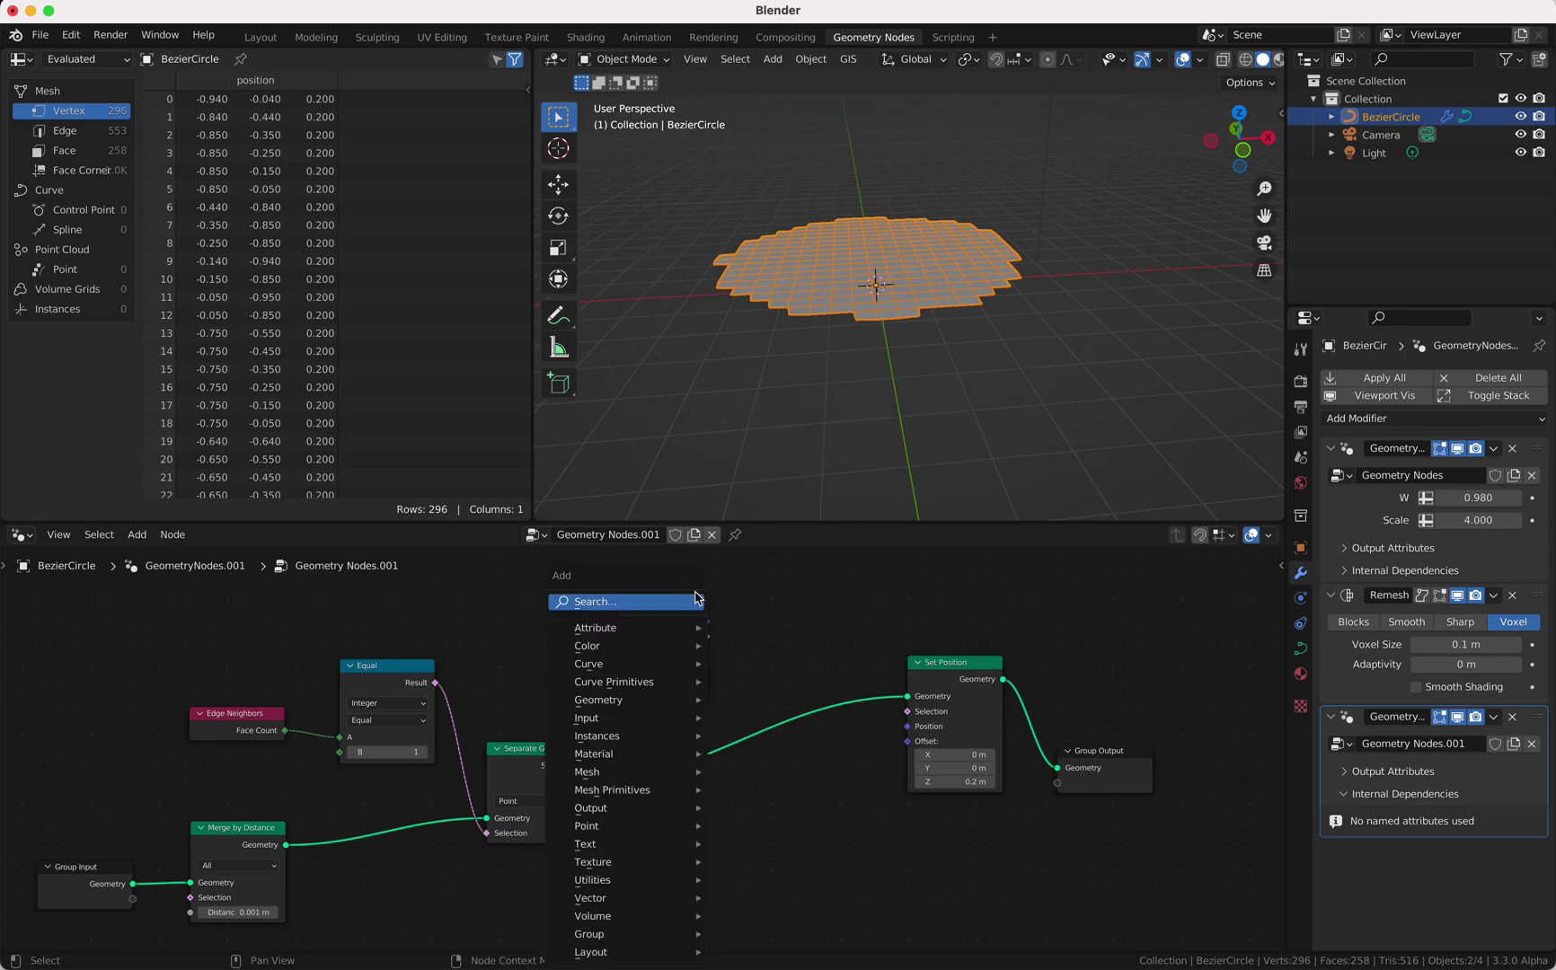
{"action": "left_click", "coordinate": [667, 602]}
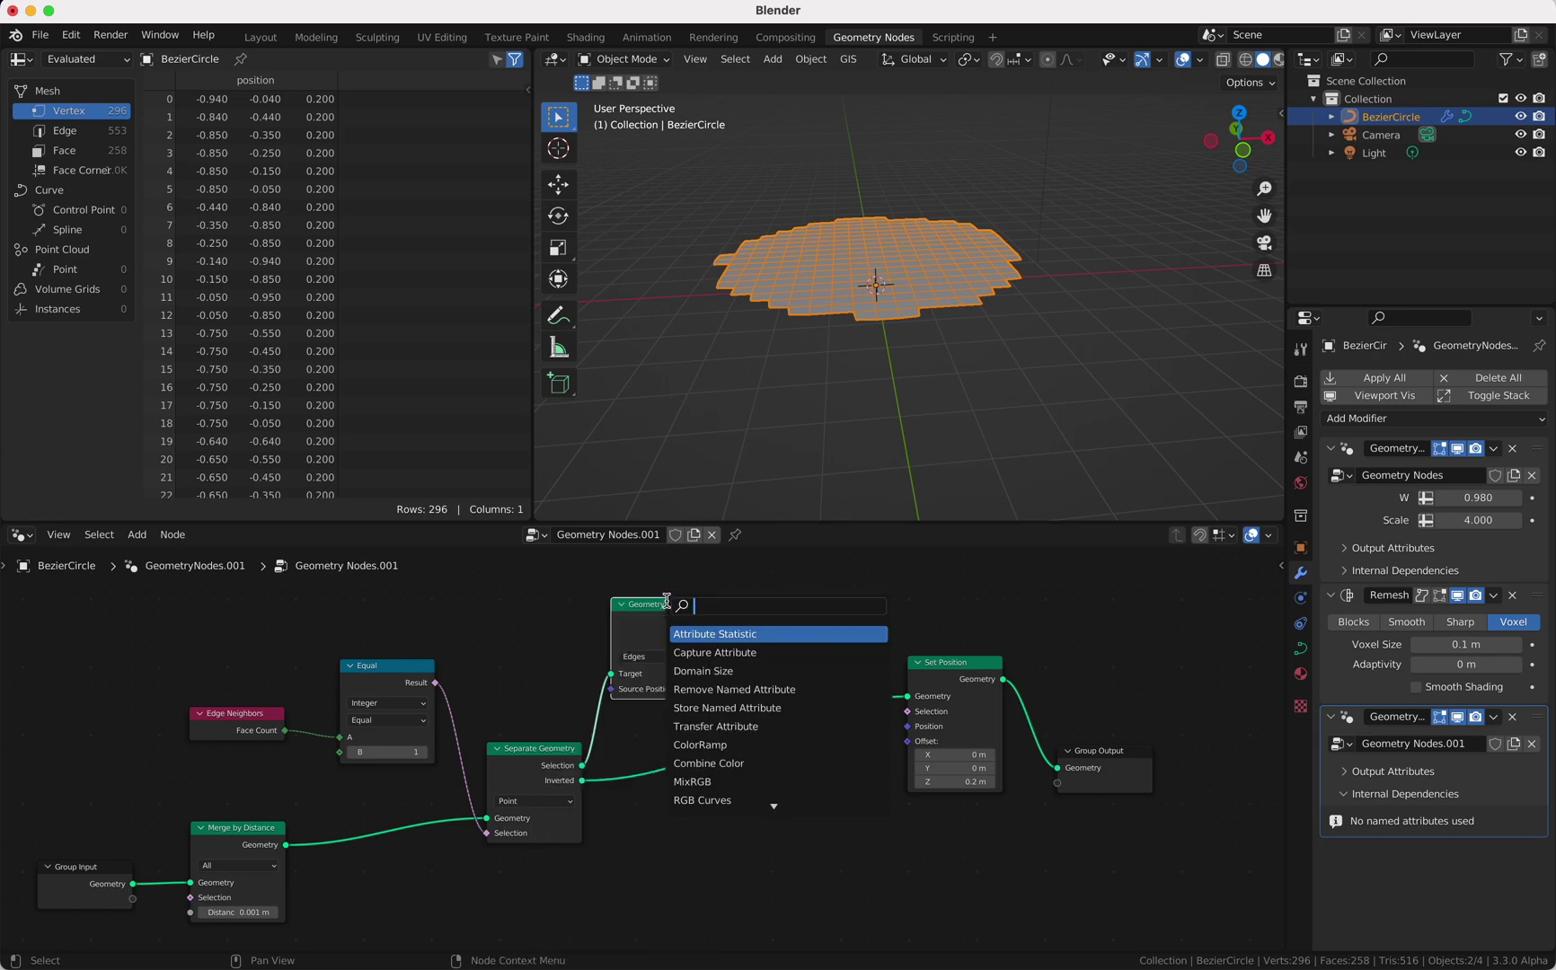
{"action": "type", "text": "add"}
{"action": "key", "text": "Return"}
{"action": "left_click", "coordinate": [748, 603]}
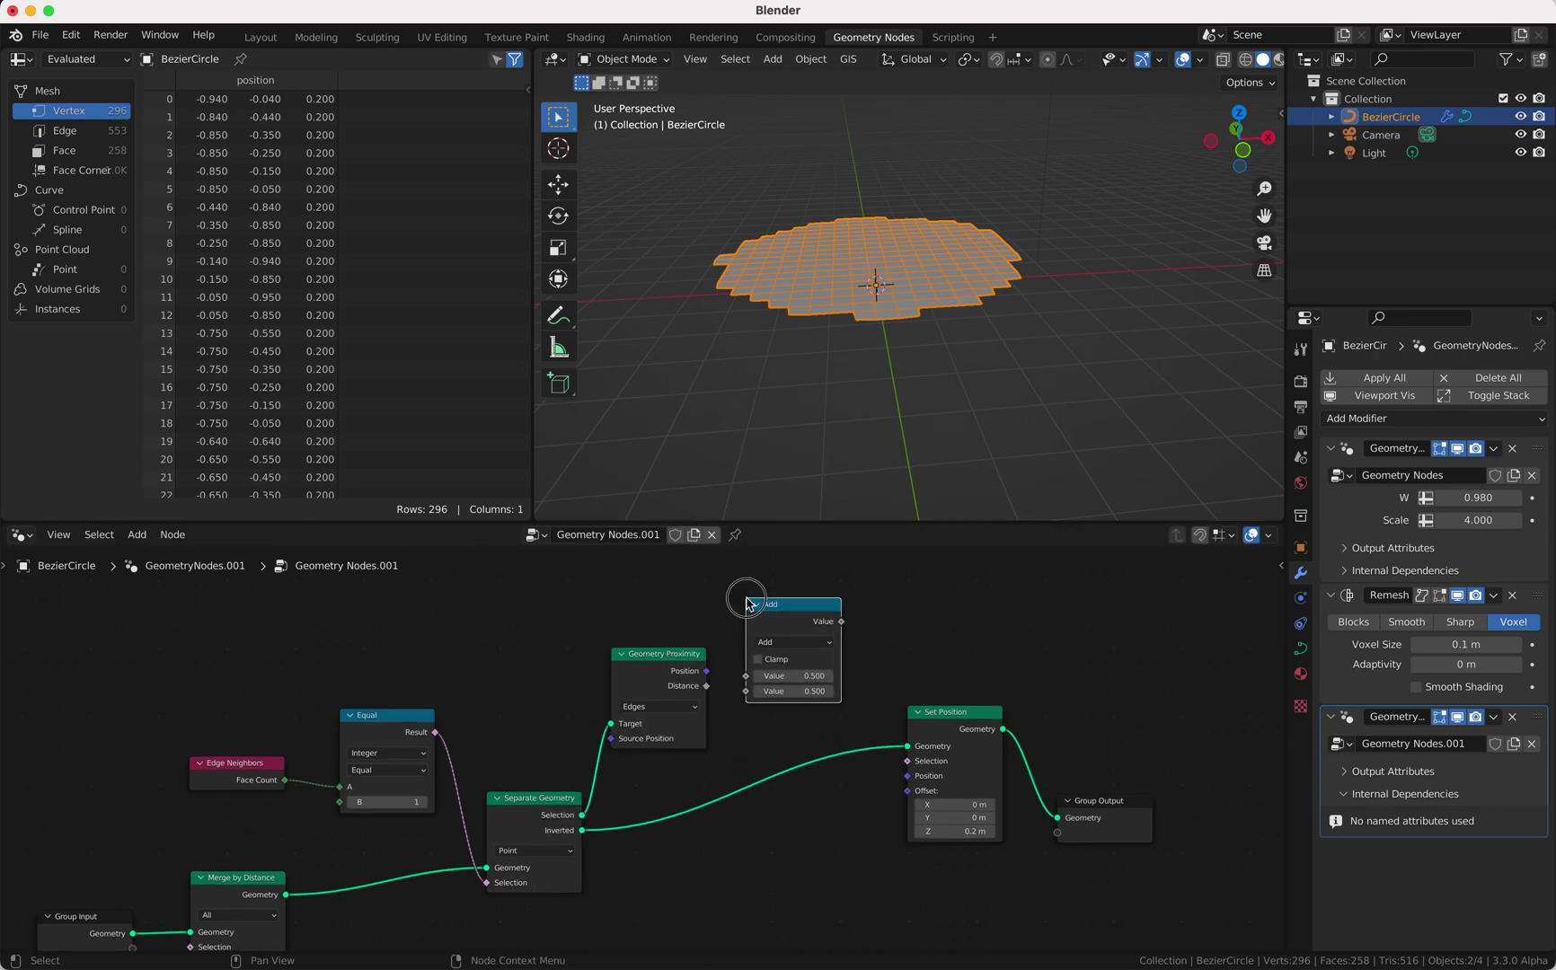
- Change the Math node to Less Than and route Geometry Proximity's Distance through it into Set Position's Selection
{"action": "left_click", "coordinate": [795, 643]}
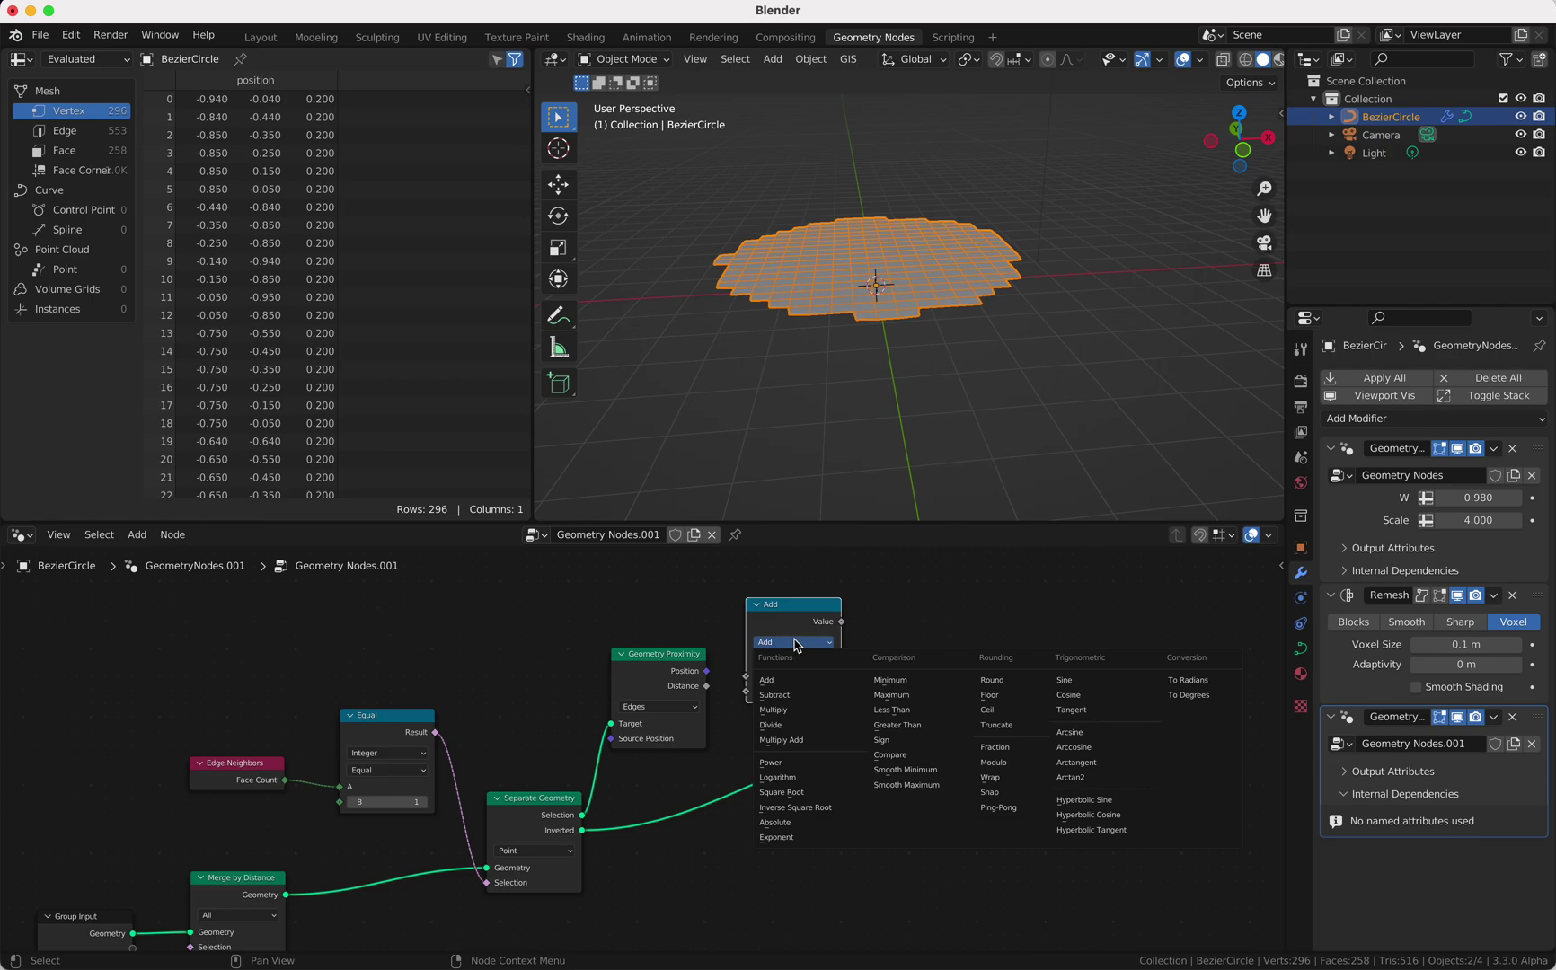
{"action": "left_click", "coordinate": [894, 711]}
{"action": "left_click_drag", "start_coordinate": [708, 685], "coordinate": [748, 675]}
{"action": "left_click_drag", "start_coordinate": [842, 621], "coordinate": [908, 761]}
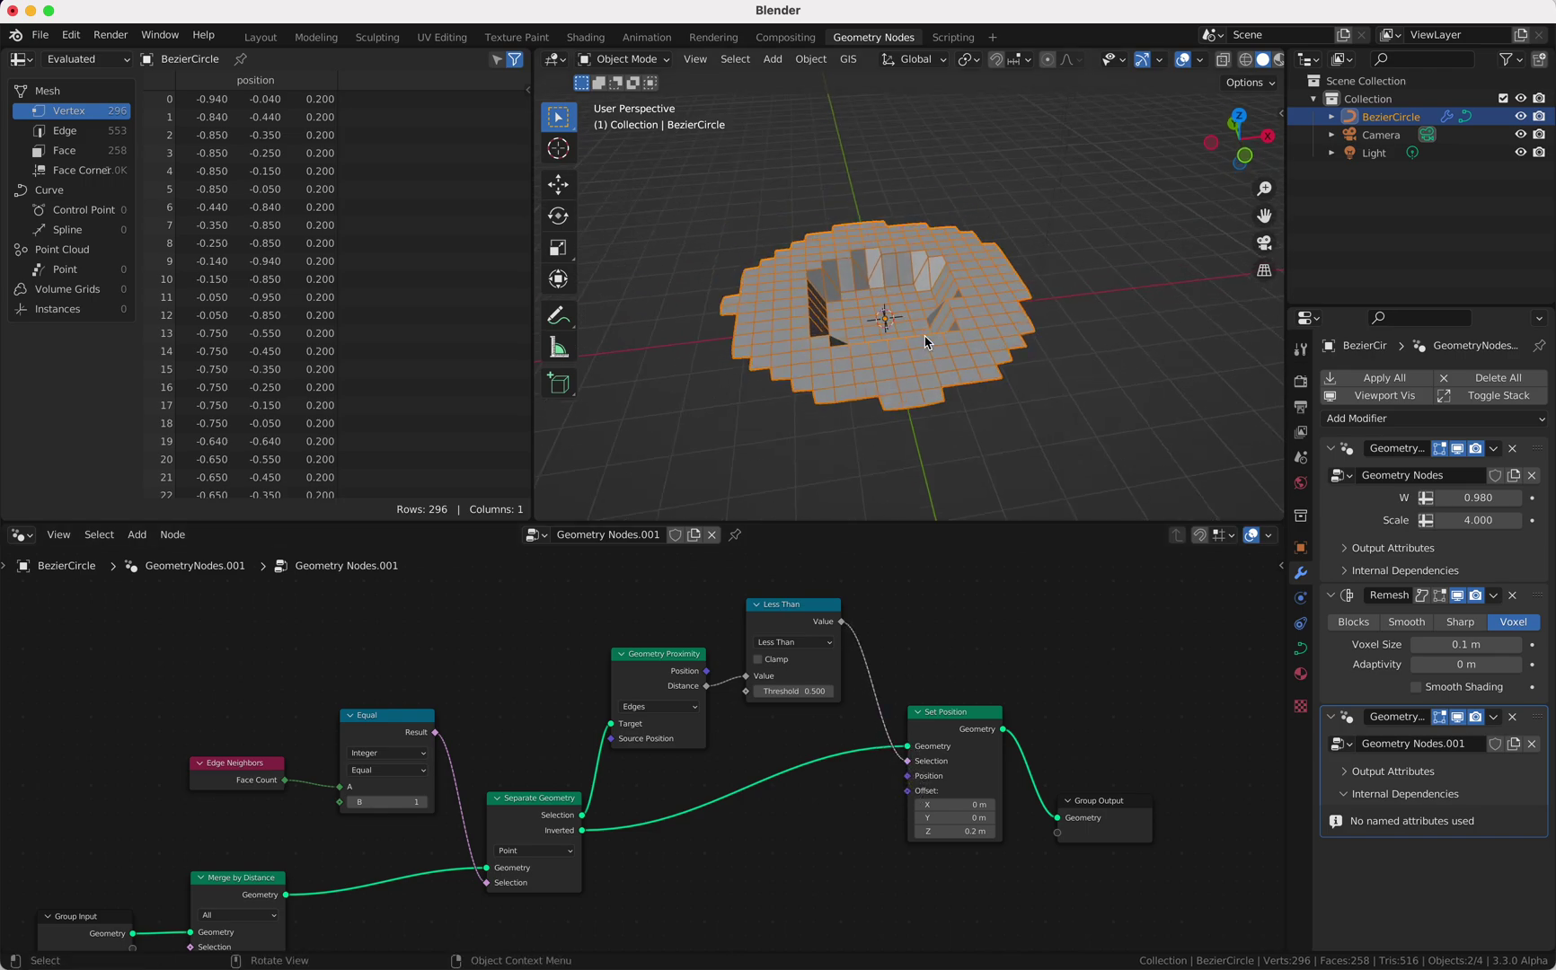
- Reduce the Less Than threshold to 0.240 and Set Position's Z offset to 0.14 m
{"action": "left_click_drag", "start_coordinate": [814, 695], "coordinate": [809, 695]}
{"action": "left_click", "coordinate": [937, 428]}
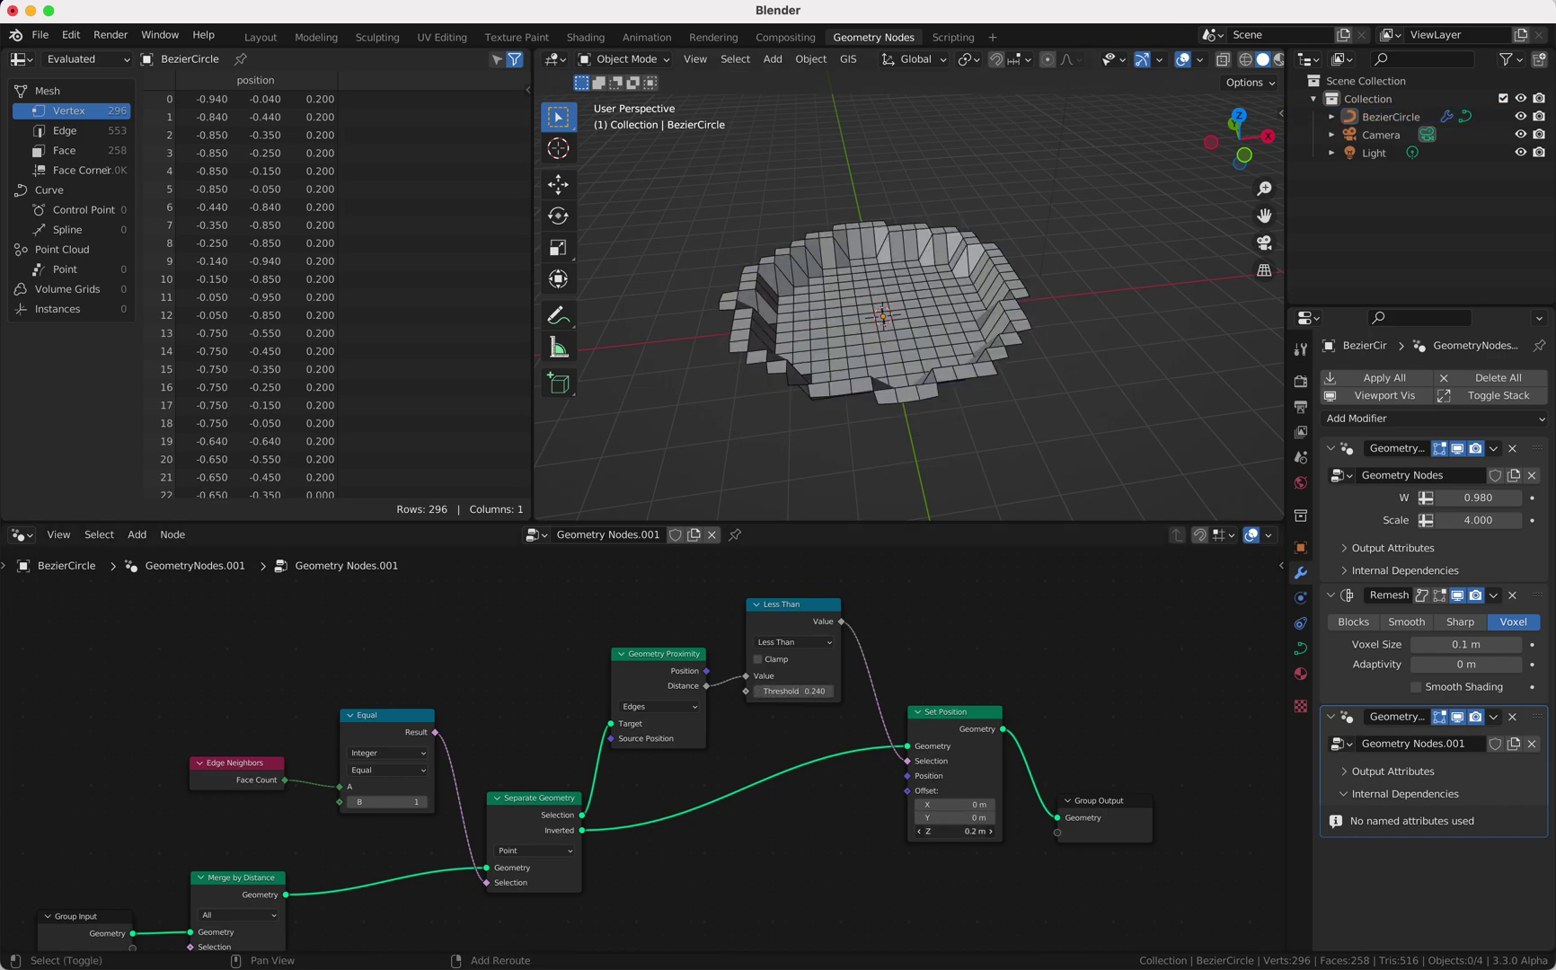
{"action": "left_click_drag", "start_coordinate": [954, 832], "coordinate": [945, 832], "text": "shift"}
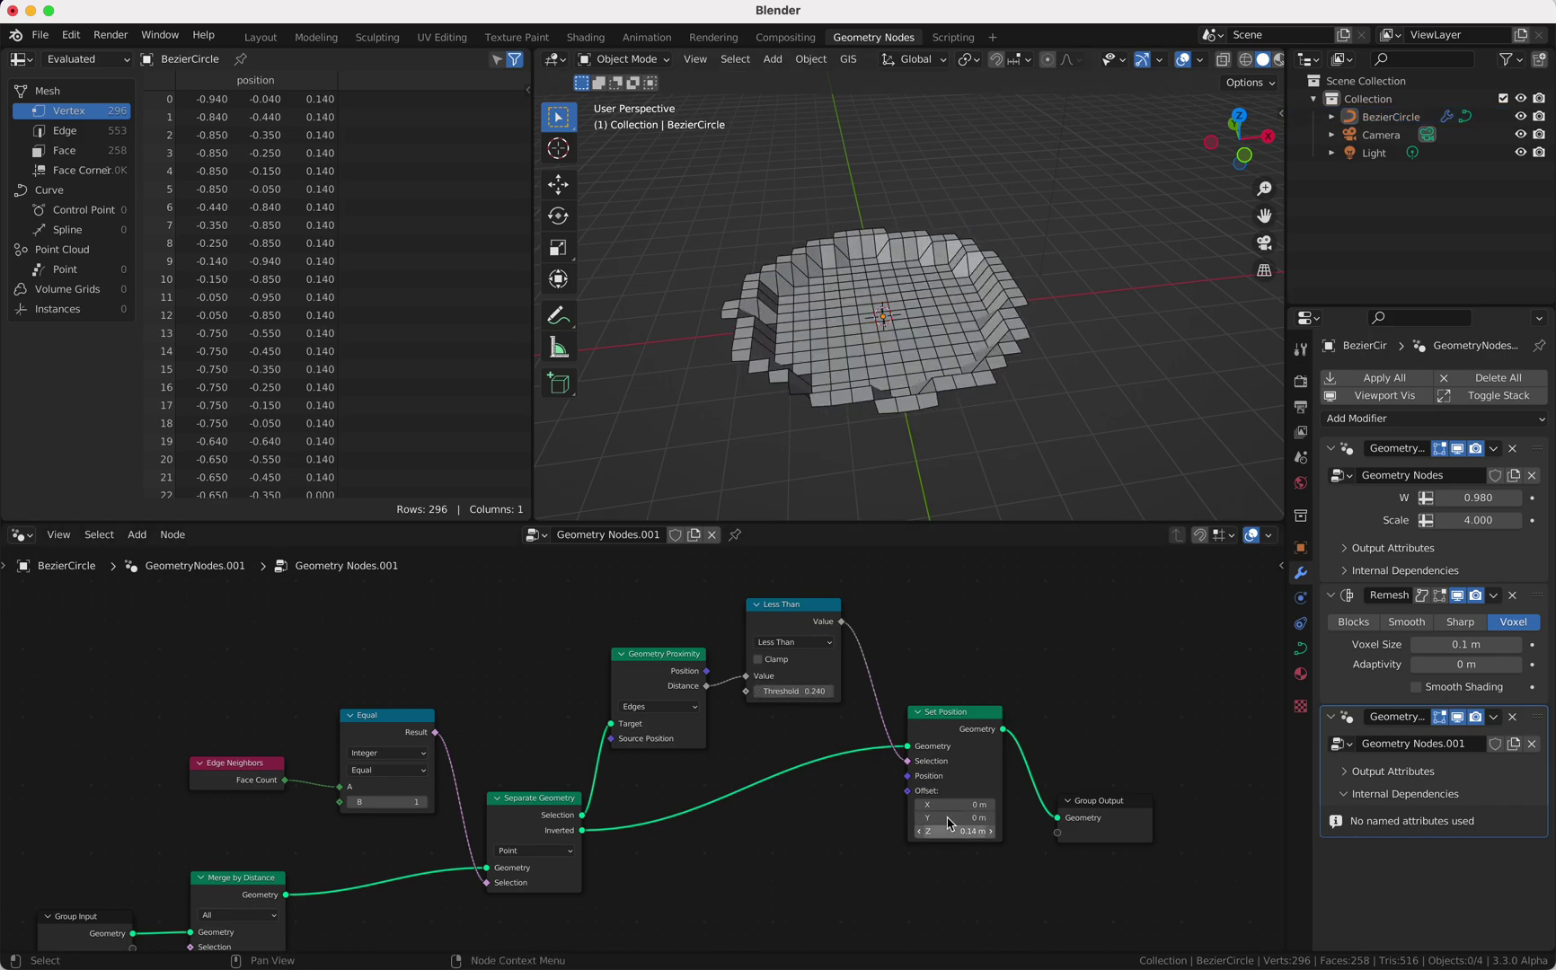
- Reselect the mesh and set the first Geometry Nodes modifier's W to 4.060 and Scale to 3.128
{"action": "left_click", "coordinate": [955, 319]}
{"action": "left_click_drag", "start_coordinate": [1480, 498], "coordinate": [1518, 498]}
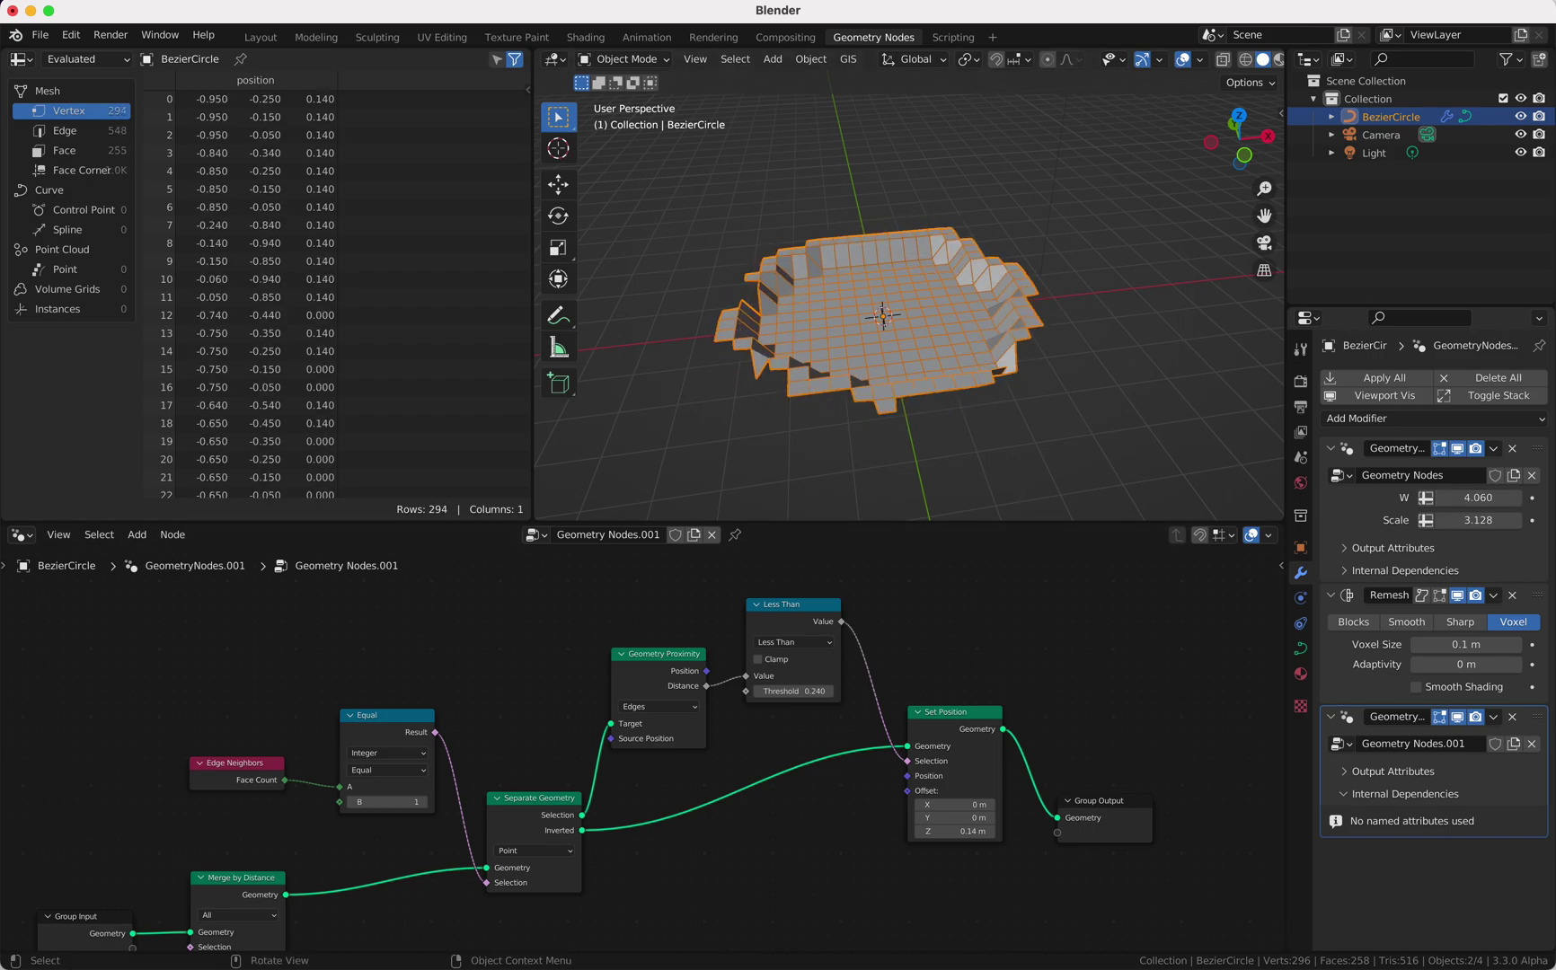
- Switch the viewport to Material Preview and insert a Set Material node using Material between Set Position and the Group Output
{"action": "scroll", "coordinate": [1241, 60], "scroll_direction": "down", "scroll_amount": 2}
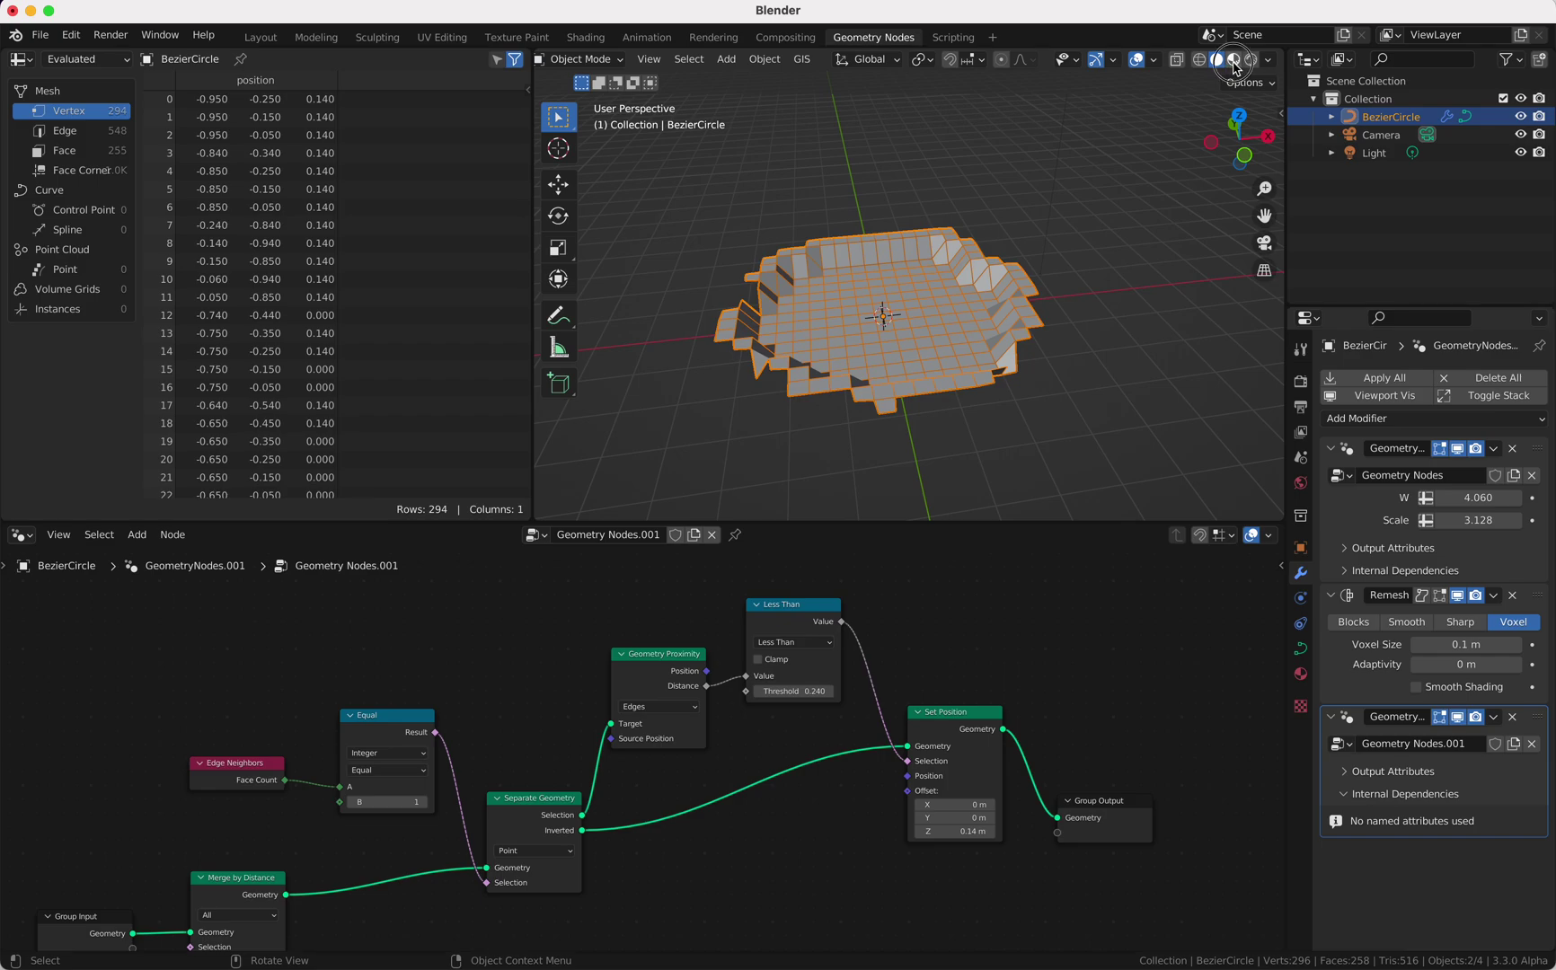
{"action": "left_click", "coordinate": [1234, 61]}
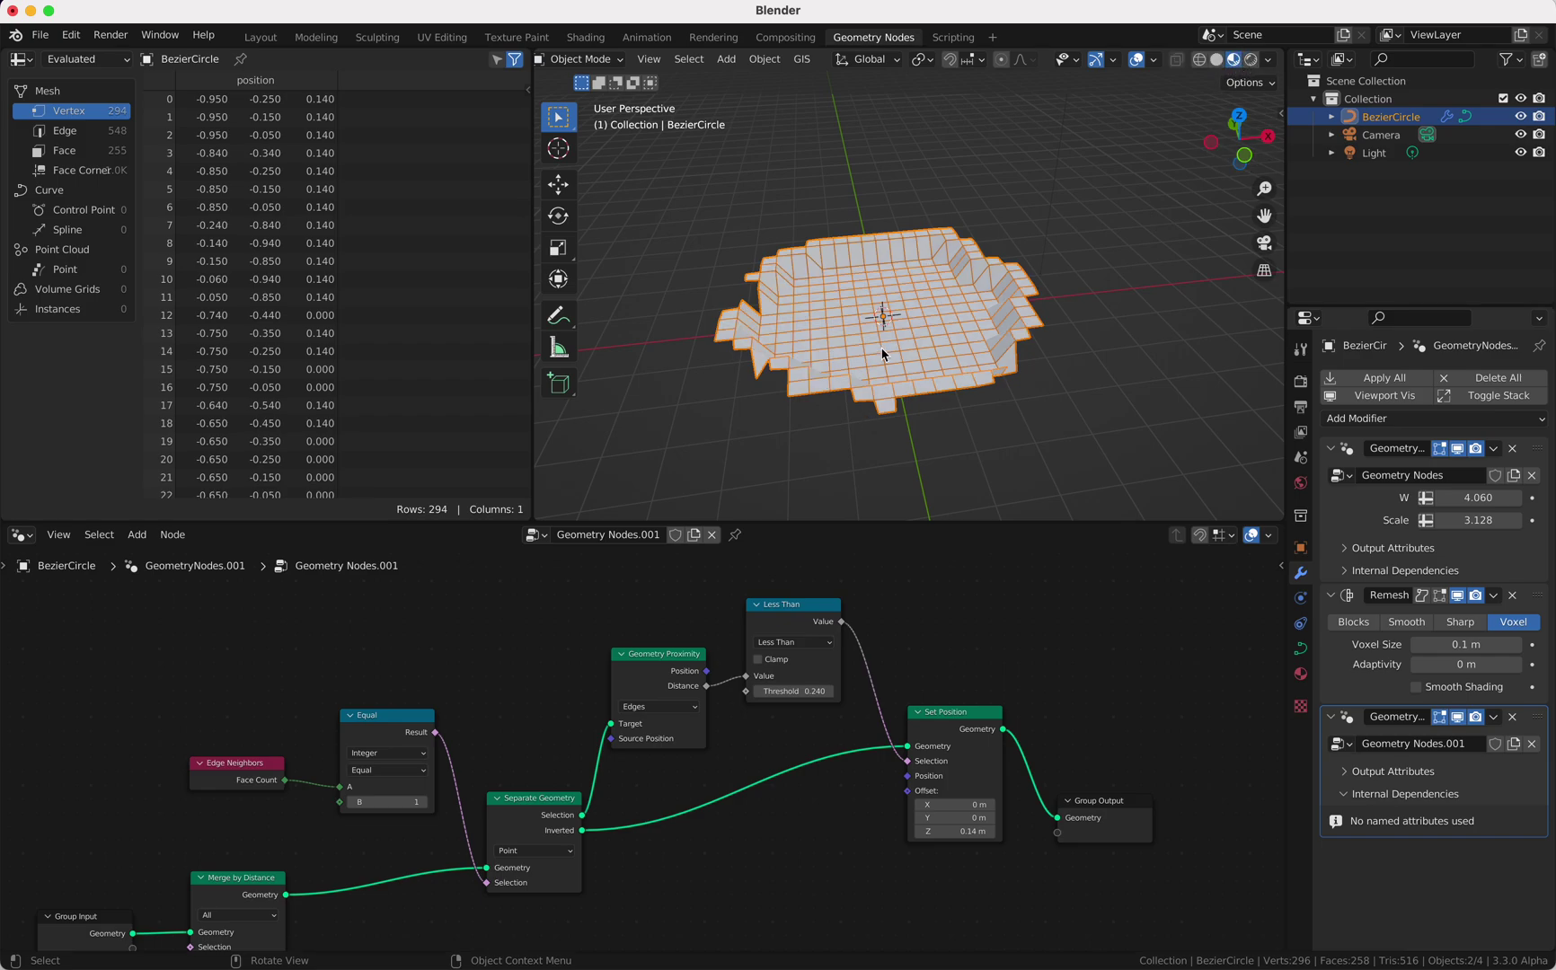
{"action": "key", "text": "shift+a"}
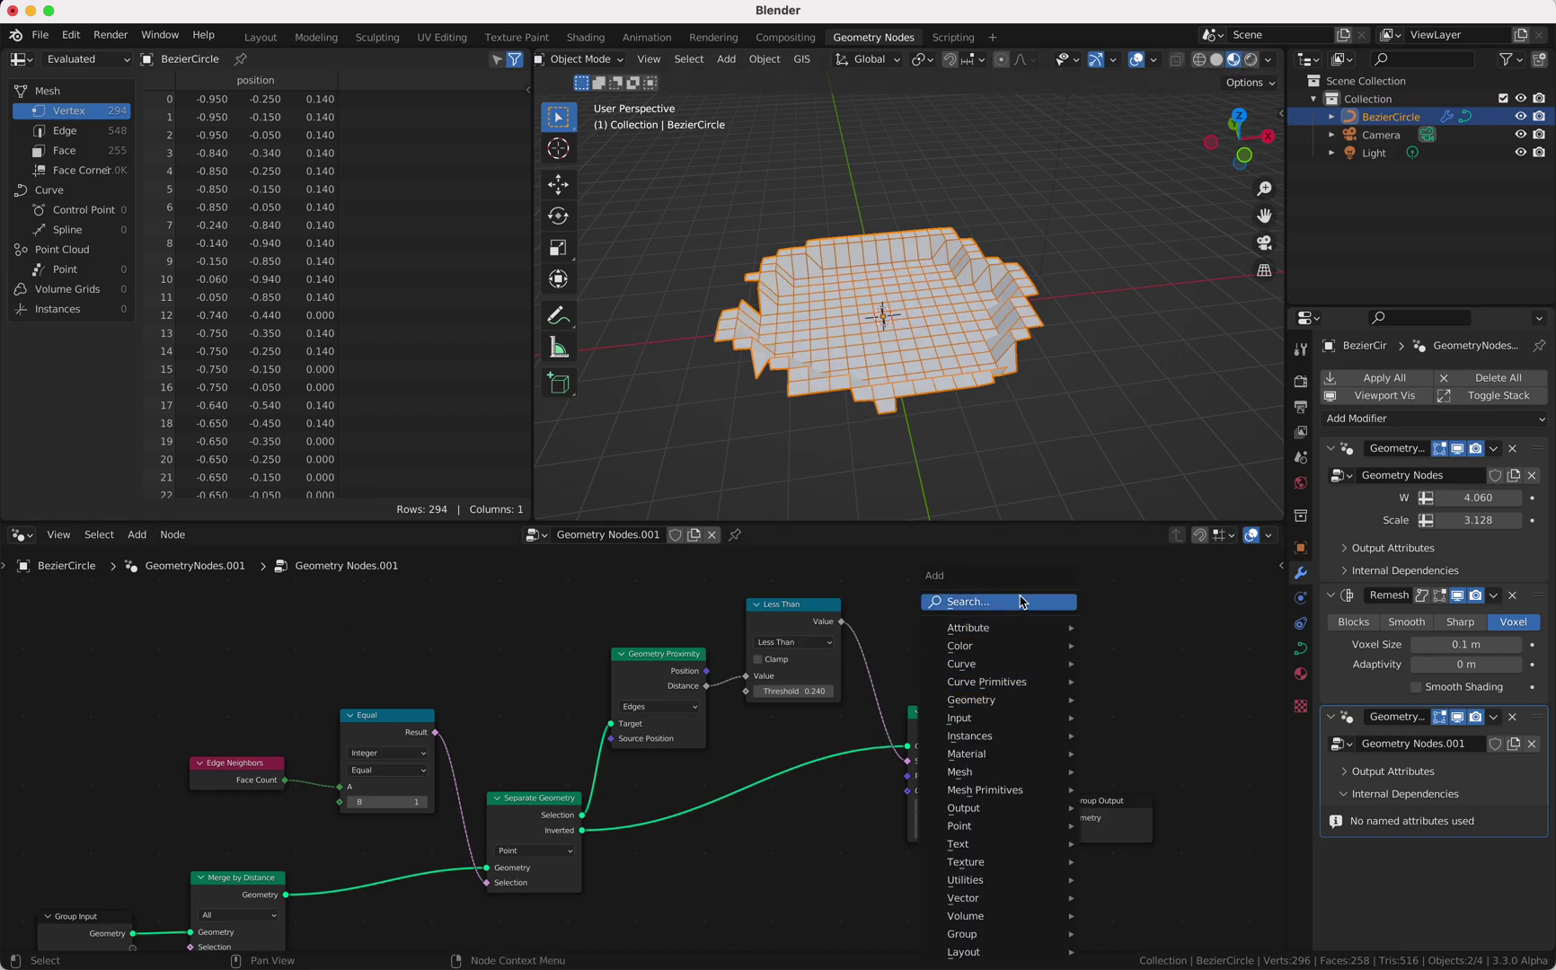
{"action": "type", "text": "set ma"}
{"action": "key", "text": "Return"}
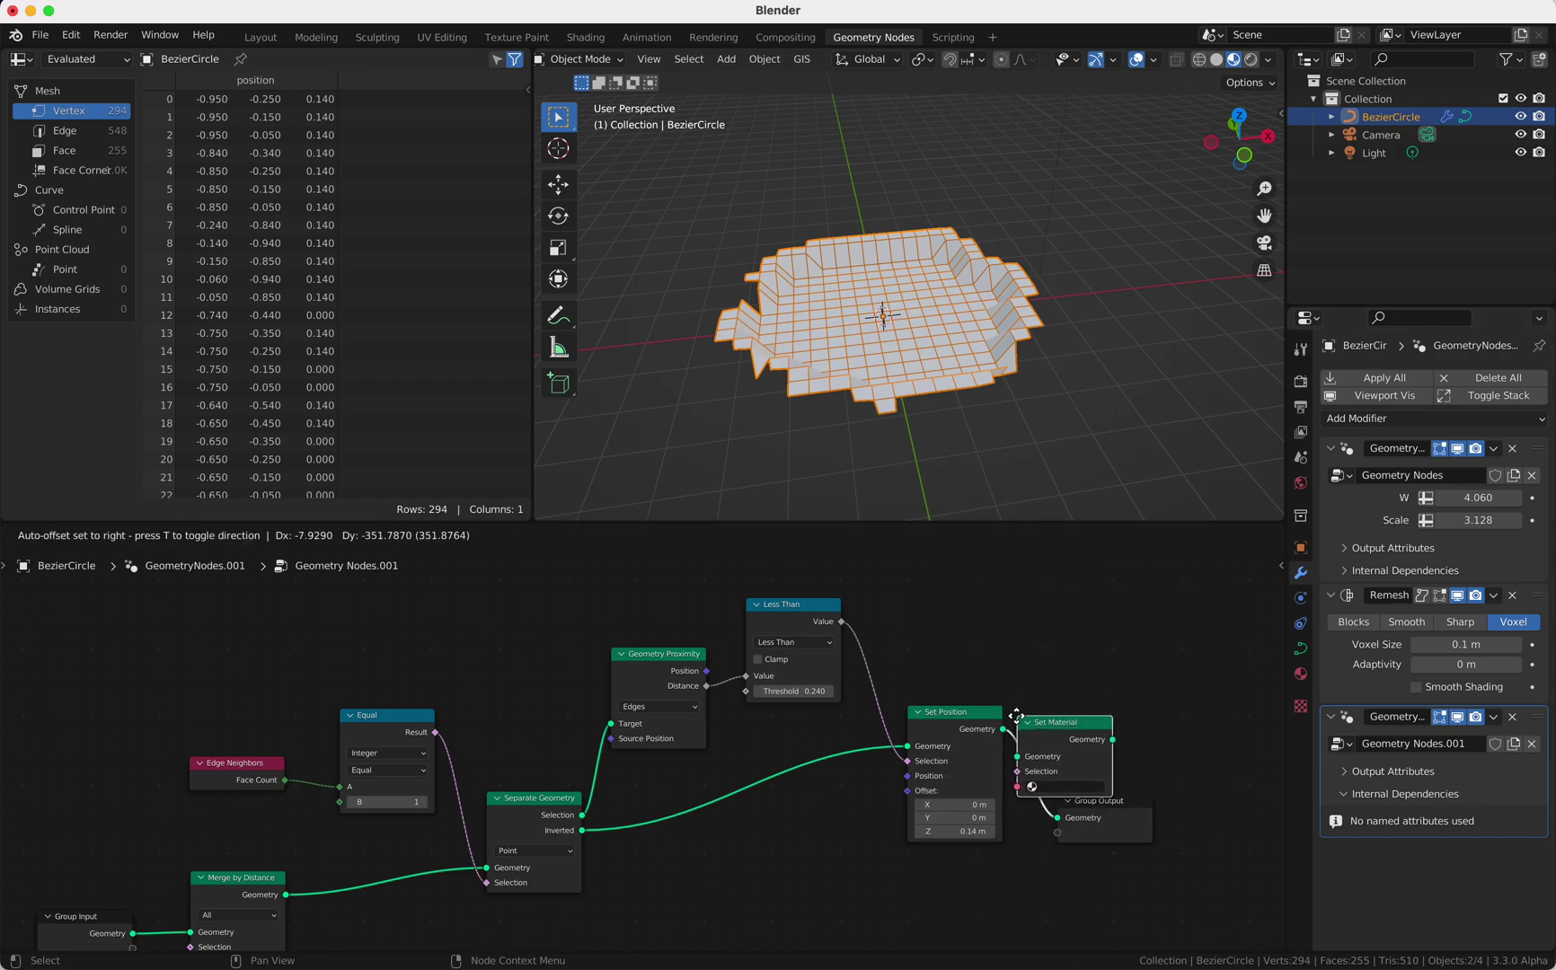
{"action": "left_click", "coordinate": [1024, 746]}
{"action": "left_click", "coordinate": [1091, 788]}
{"action": "left_click", "coordinate": [1112, 813]}
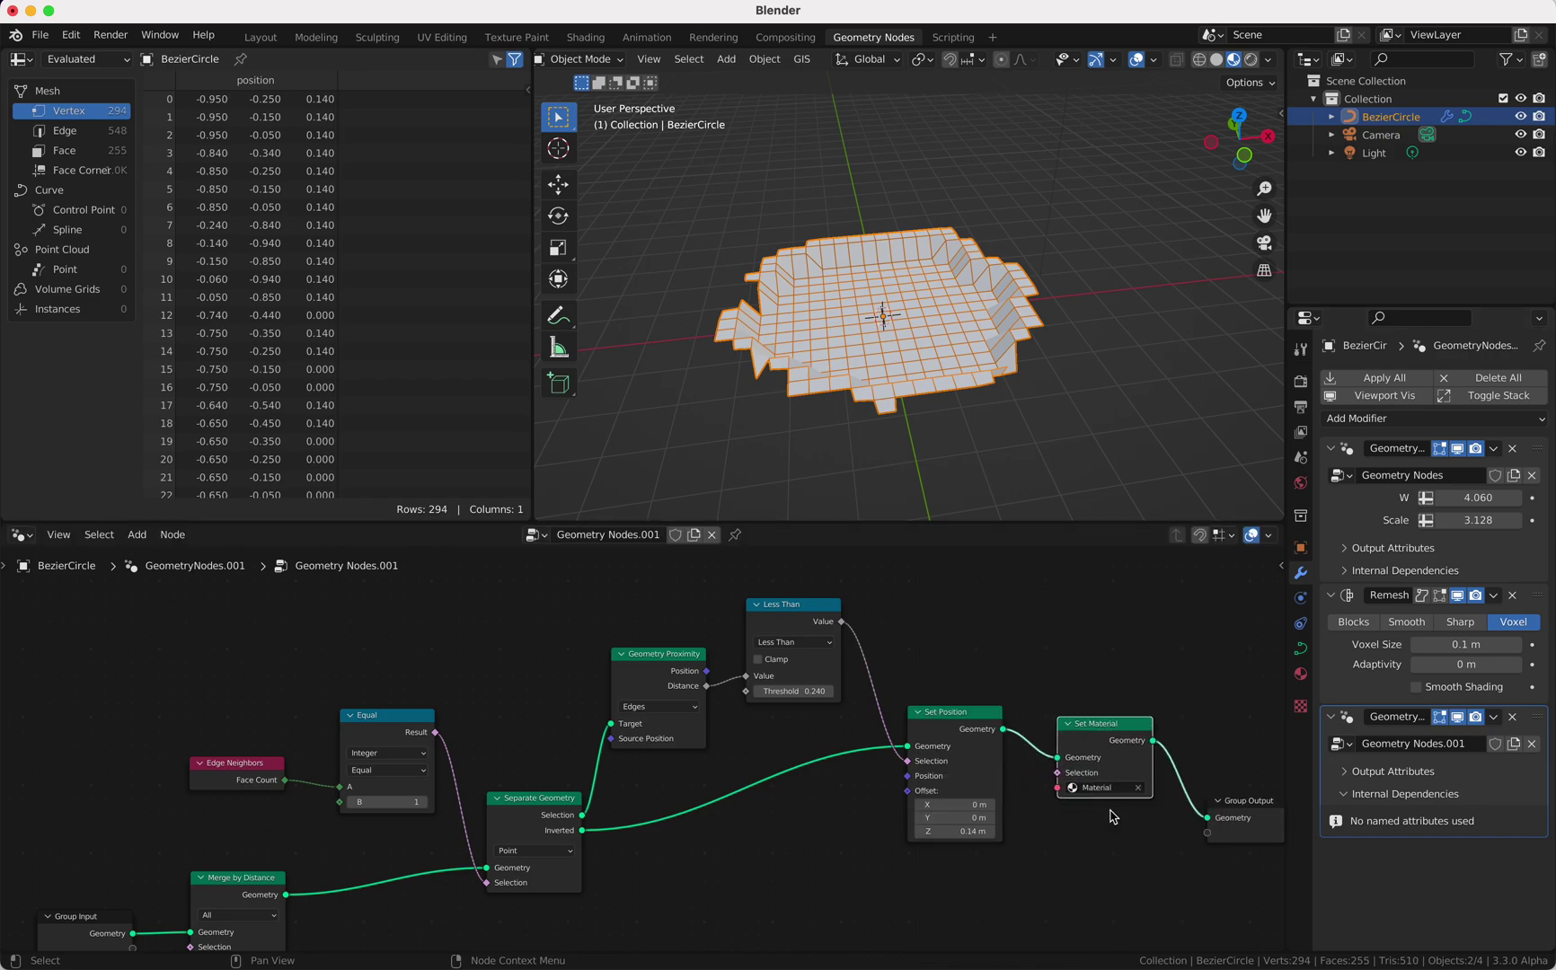
- Expose Geometry Proximity's Distance as a Group Output and name the modifier's output attribute "dist"
{"action": "scroll", "coordinate": [939, 674], "scroll_direction": "right", "scroll_amount": 2}
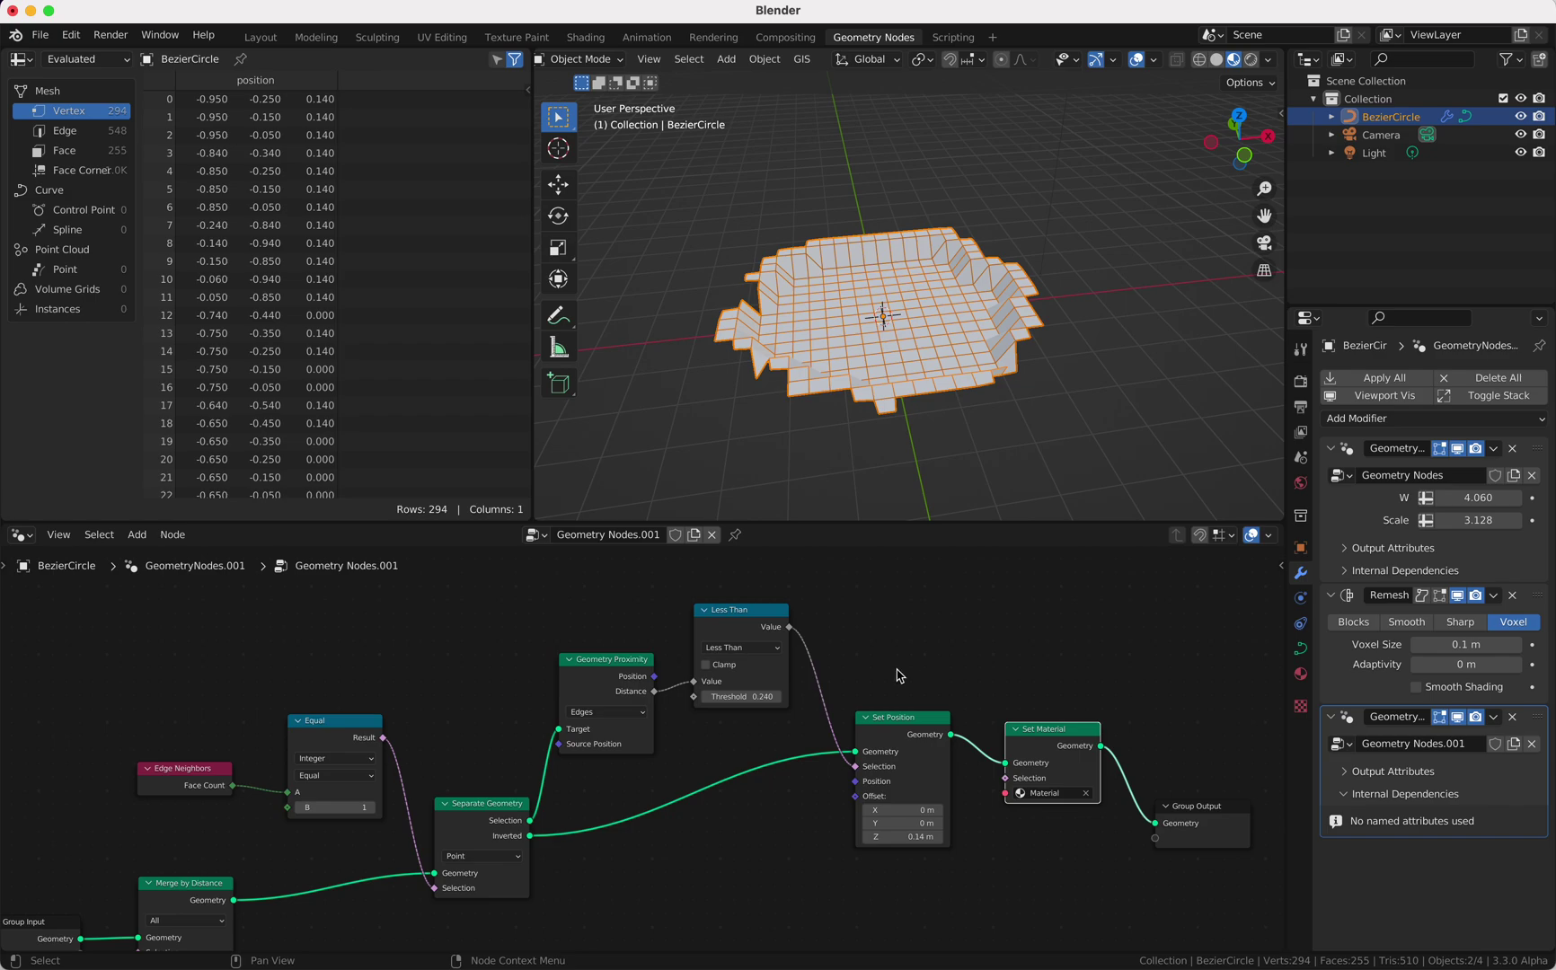
{"action": "left_click_drag", "start_coordinate": [656, 692], "coordinate": [1156, 839]}
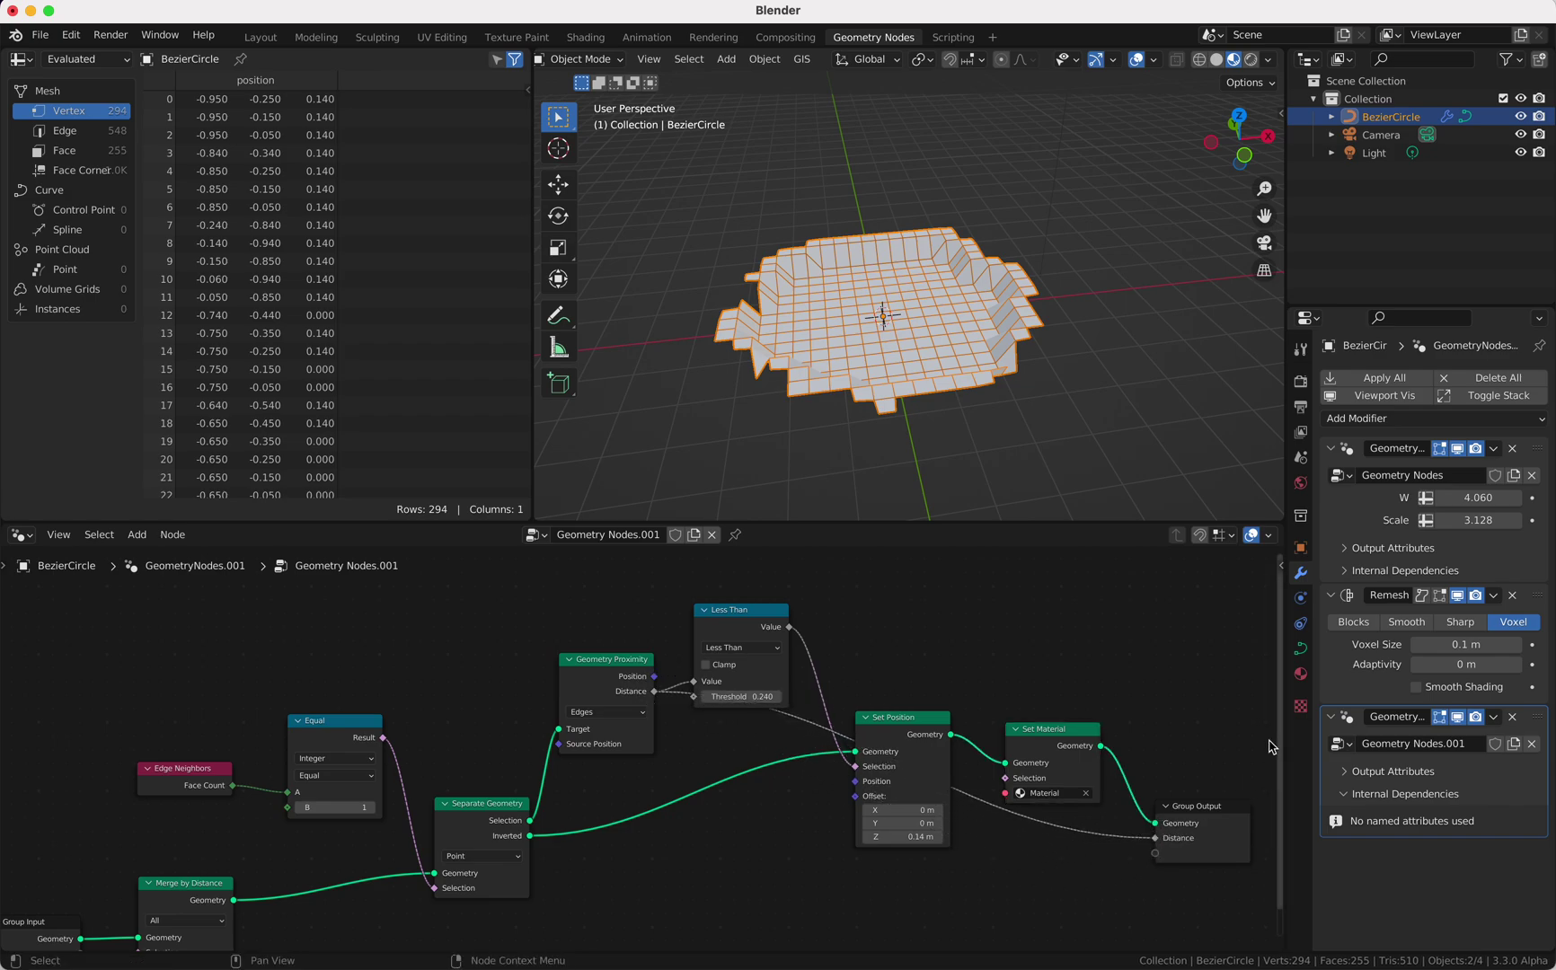
{"action": "left_click", "coordinate": [1347, 772]}
{"action": "left_click", "coordinate": [1460, 798]}
{"action": "type", "text": "dist"}
{"action": "key", "text": "Return"}
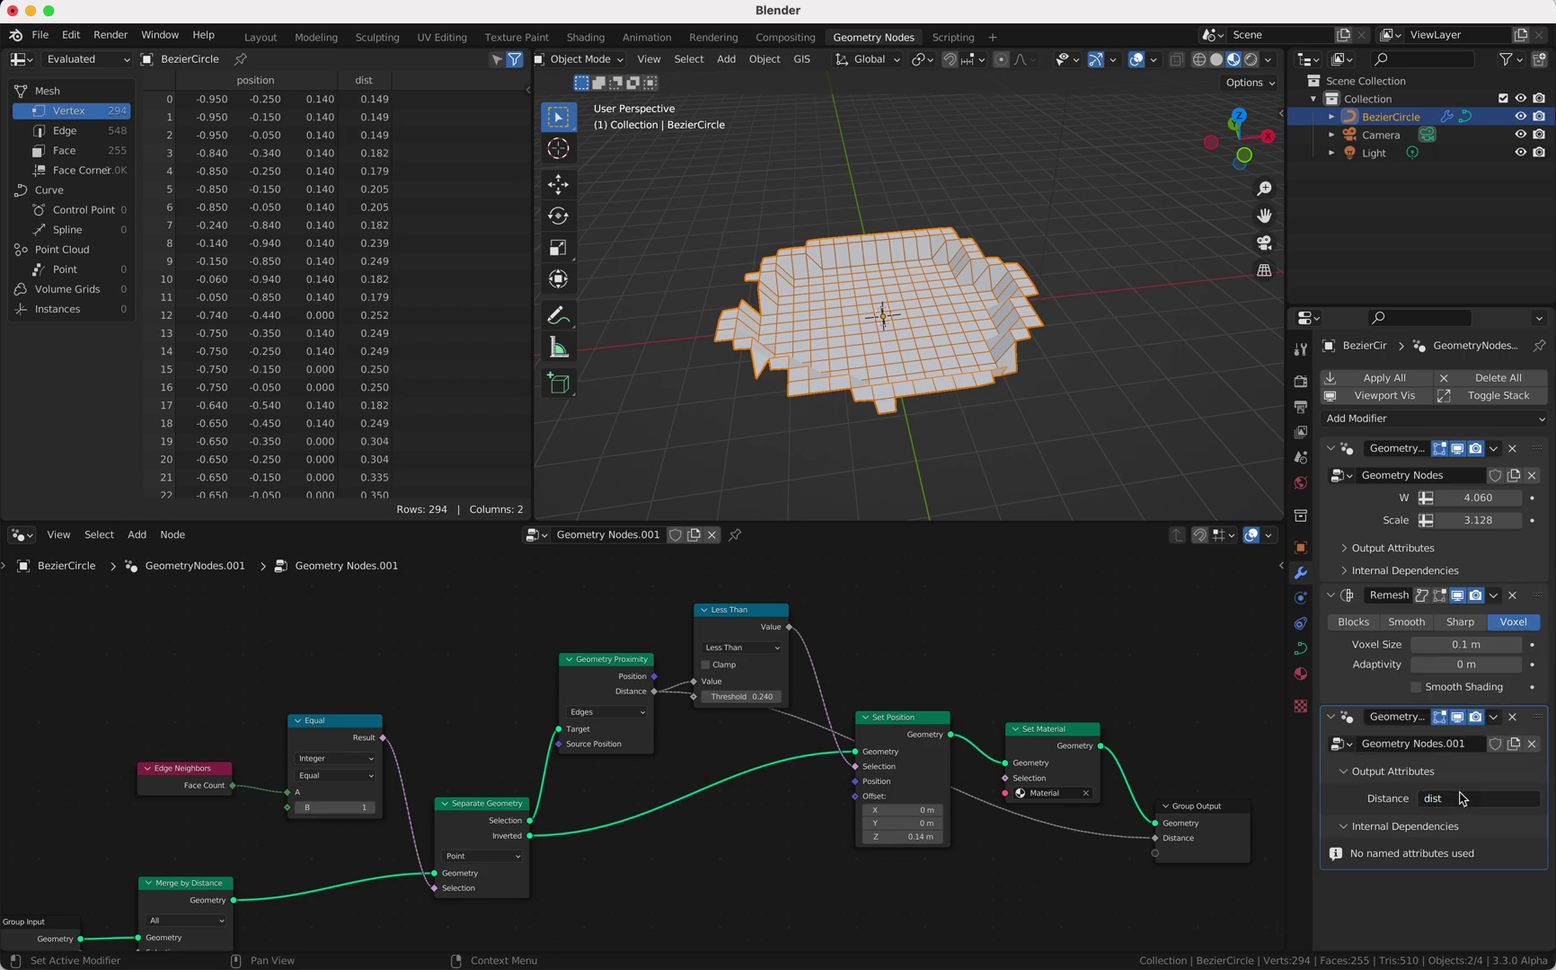
- Split the node editor, change the new area to a Shader Editor and assign the existing Material to the object
{"action": "left_click_drag", "start_coordinate": [1279, 528], "coordinate": [471, 602]}
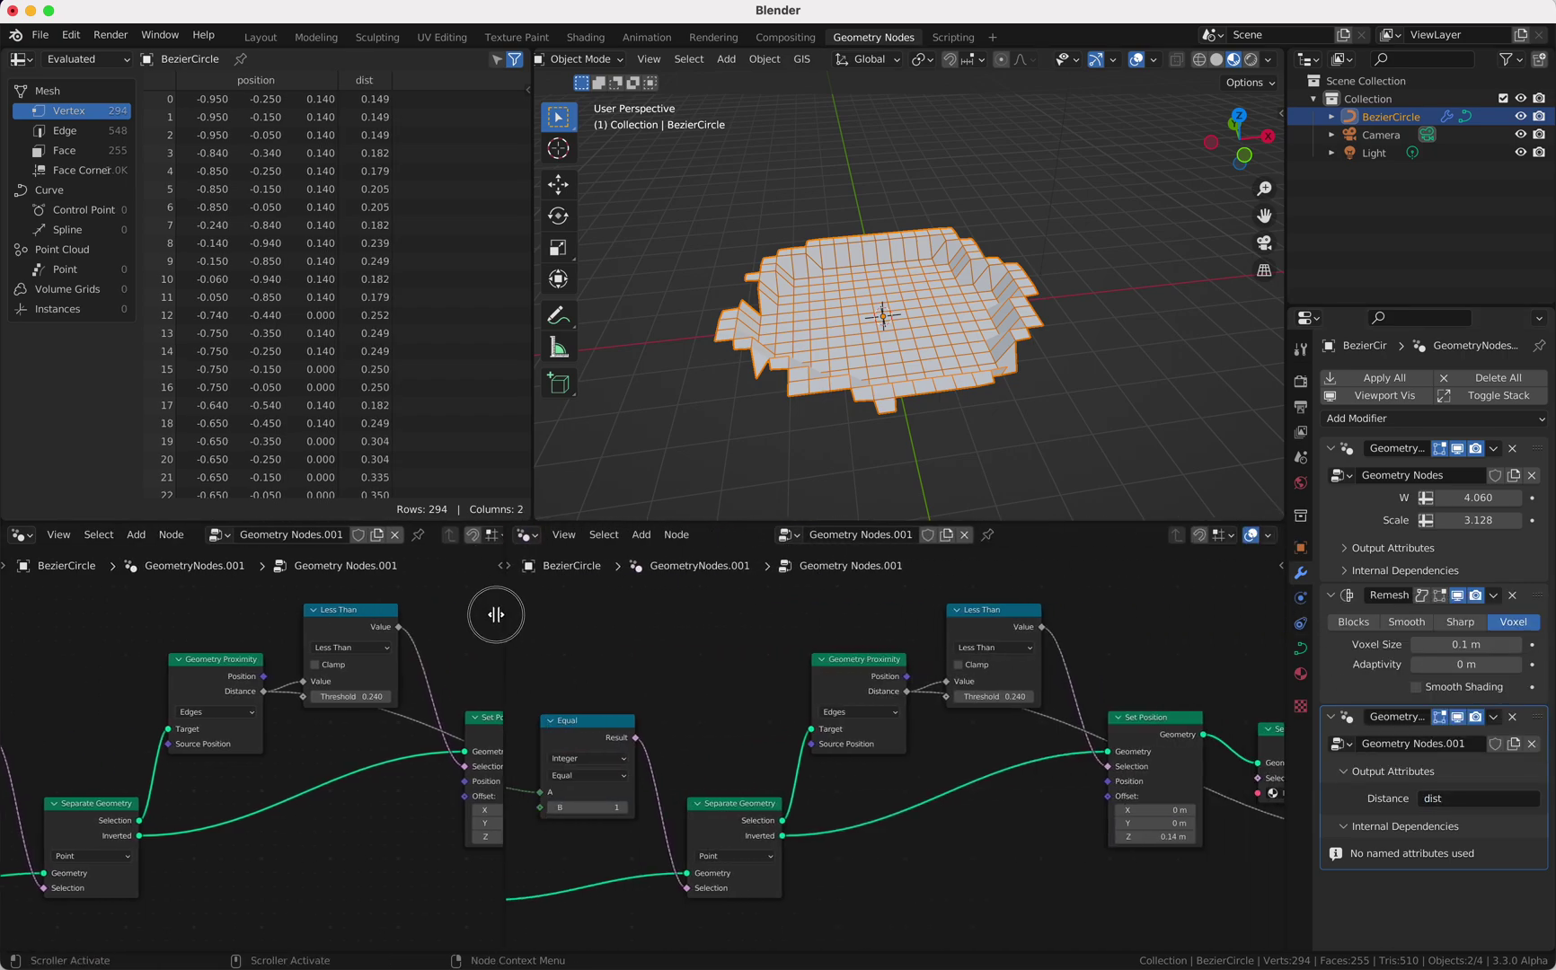
{"action": "left_click", "coordinate": [503, 536]}
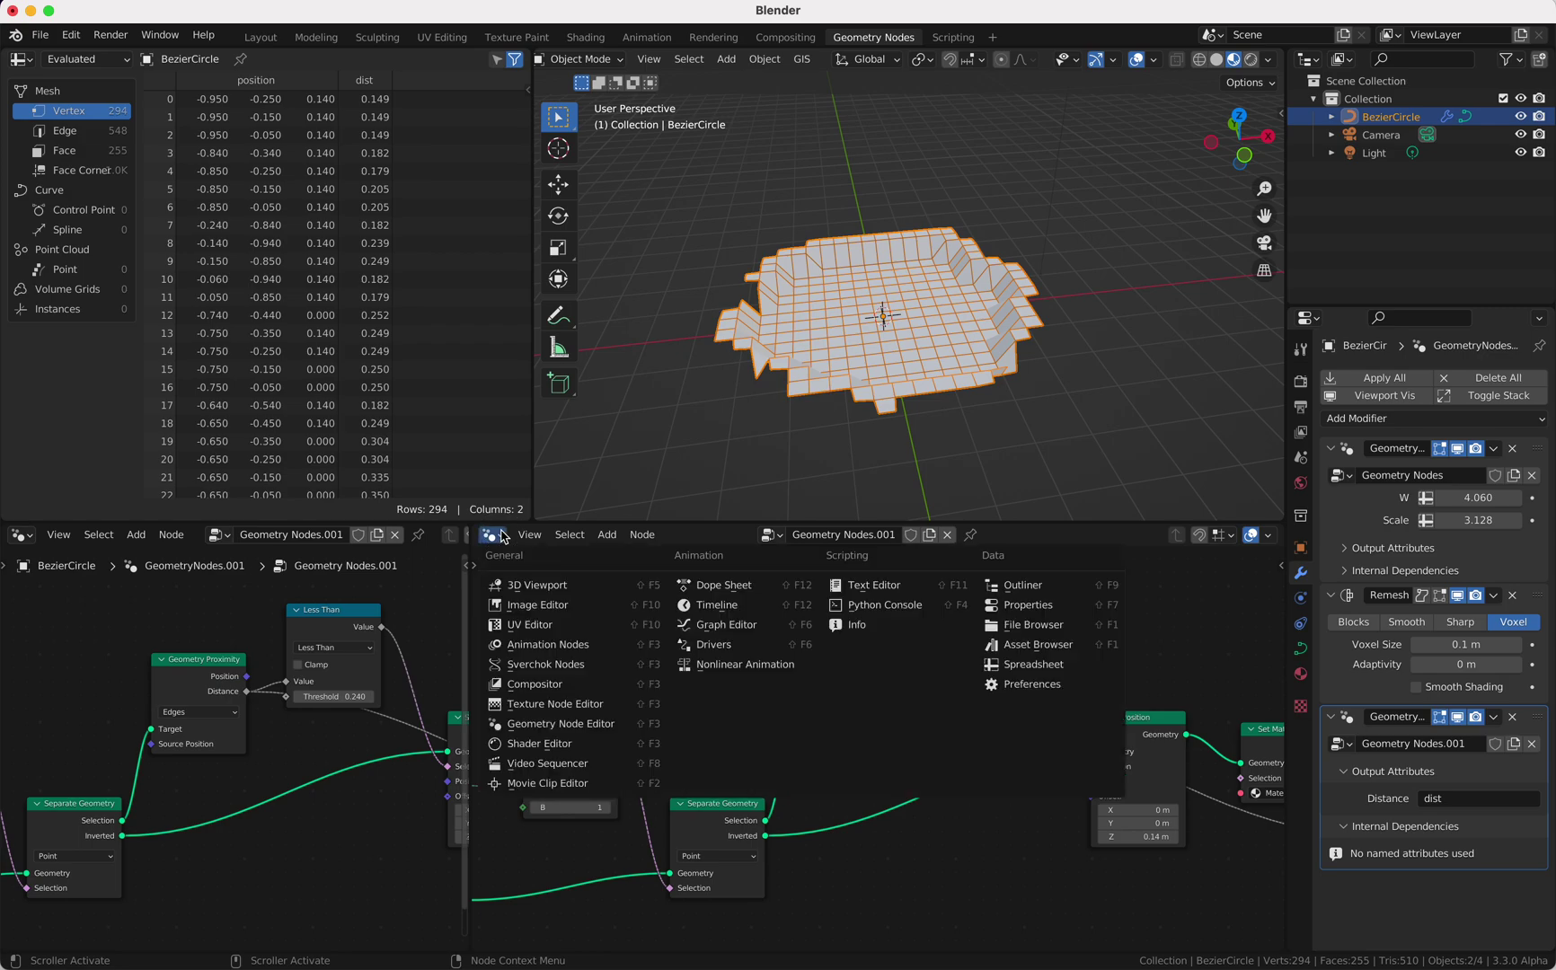
{"action": "left_click", "coordinate": [618, 743]}
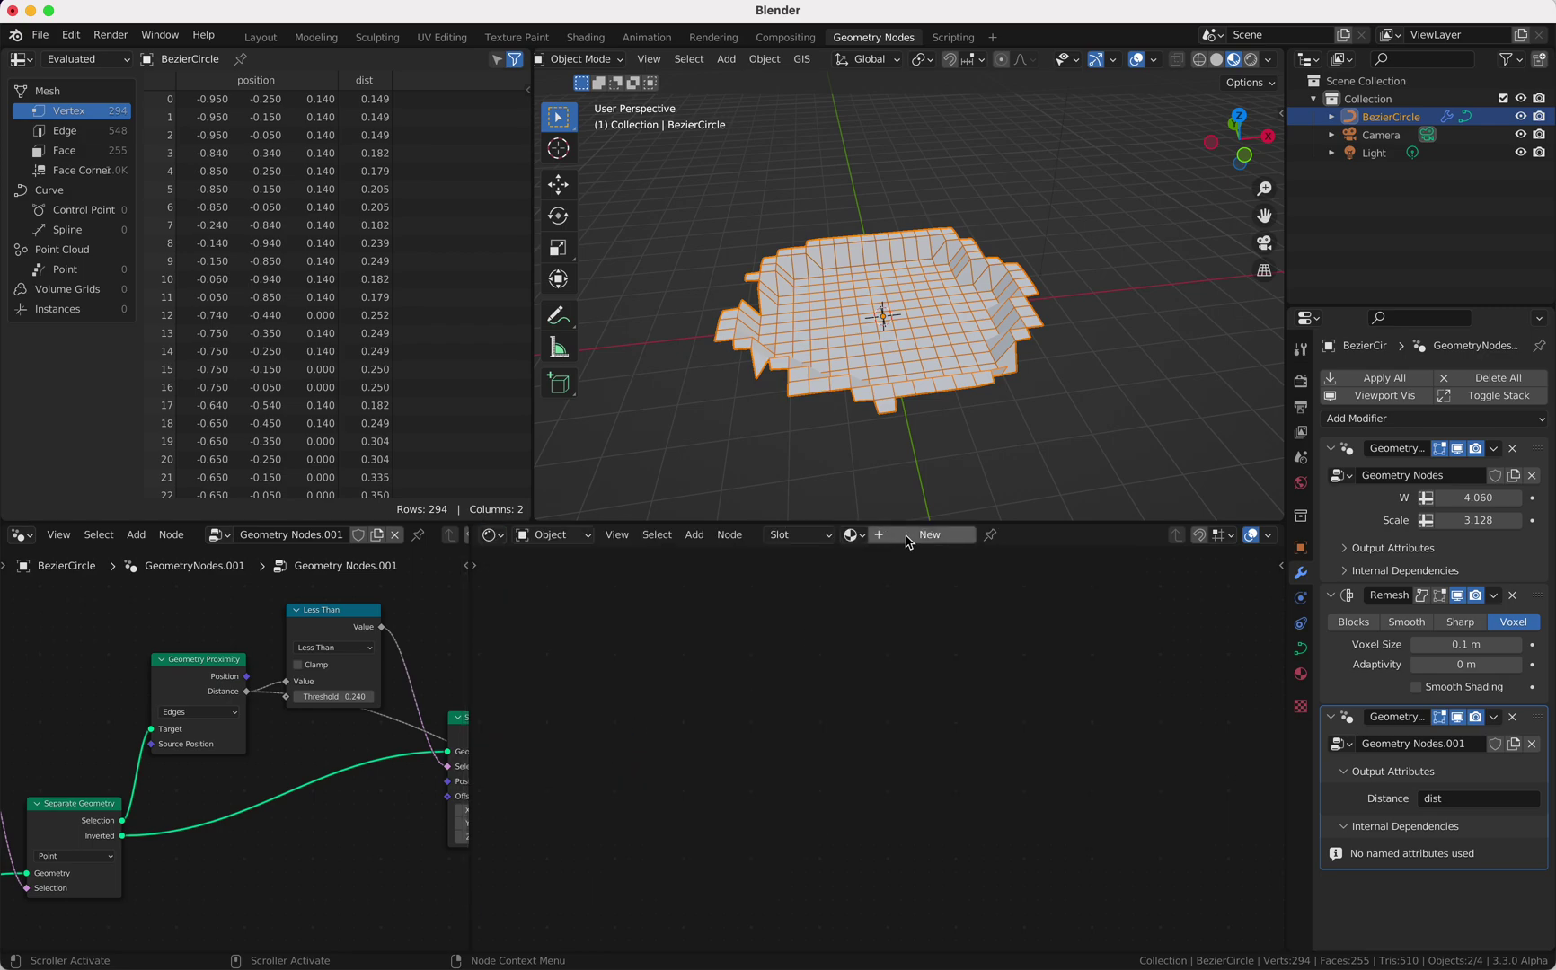
{"action": "left_click", "coordinate": [857, 536]}
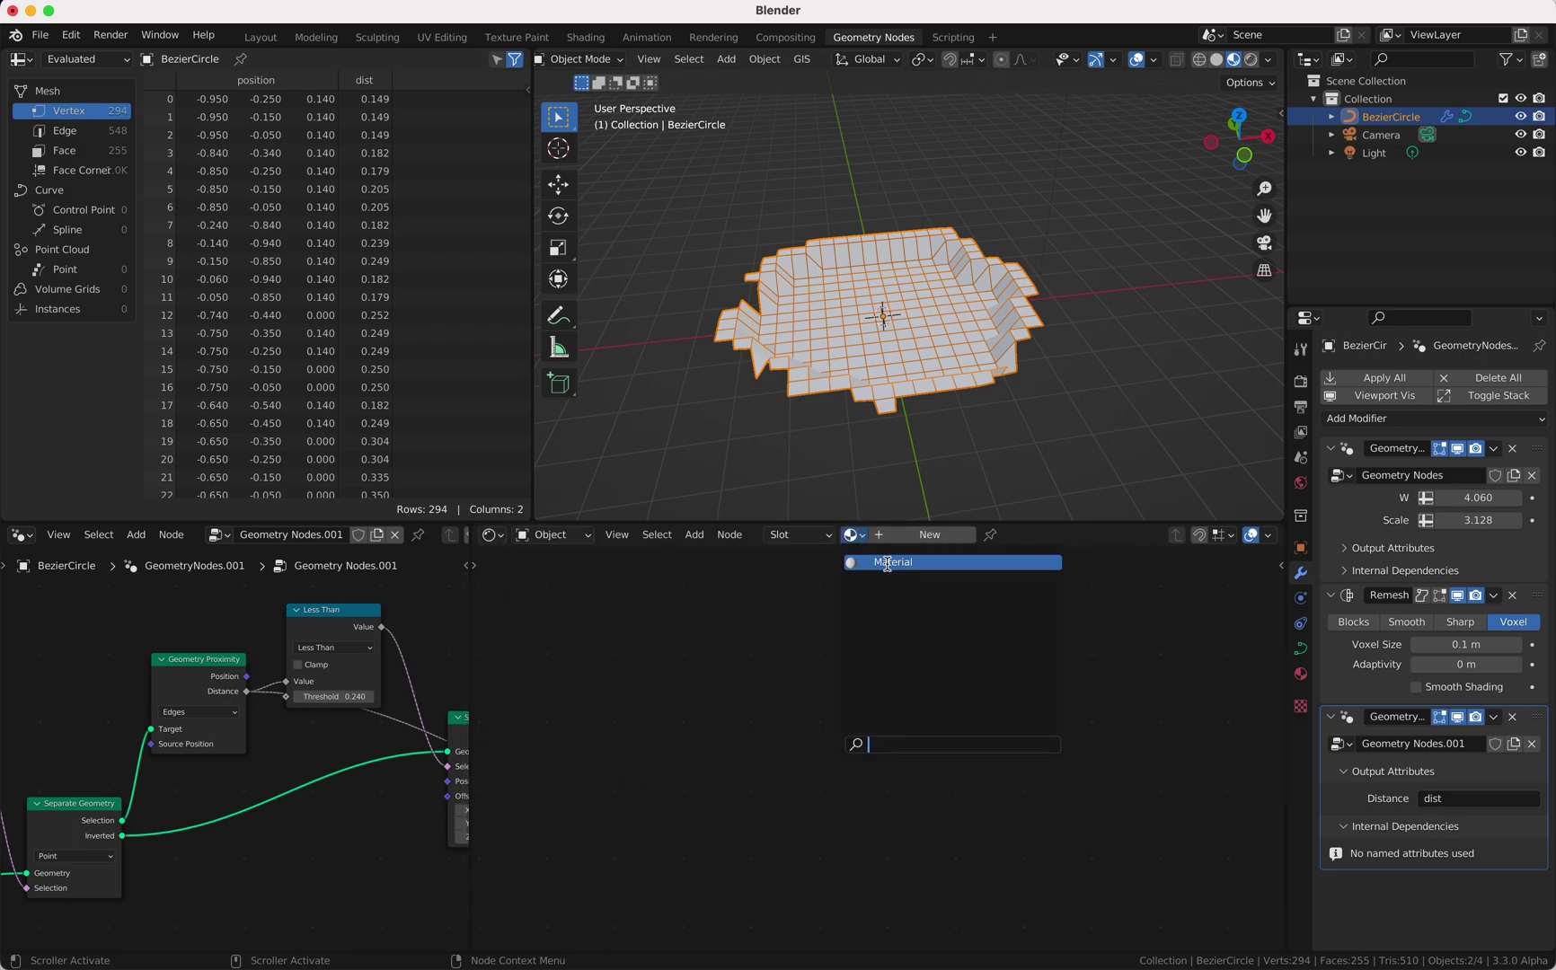
{"action": "left_click", "coordinate": [888, 562]}
- Add an Attribute node to the material and set its name to "dist"
{"action": "key", "text": "shift+a"}
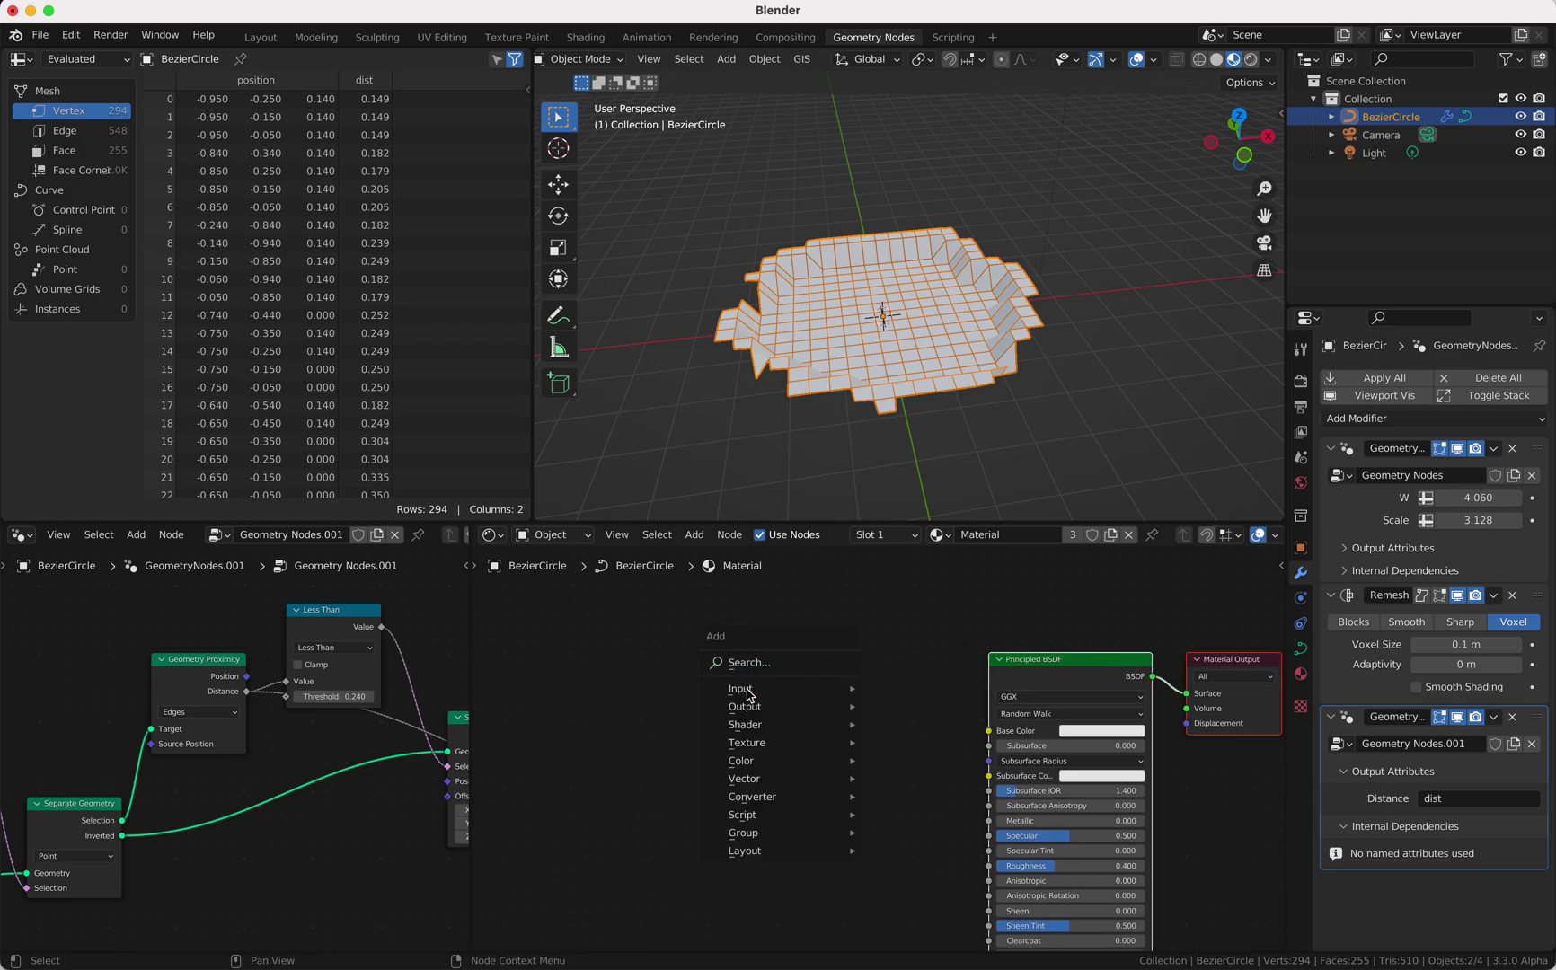
{"action": "type", "text": "a"}
{"action": "key", "text": "Return"}
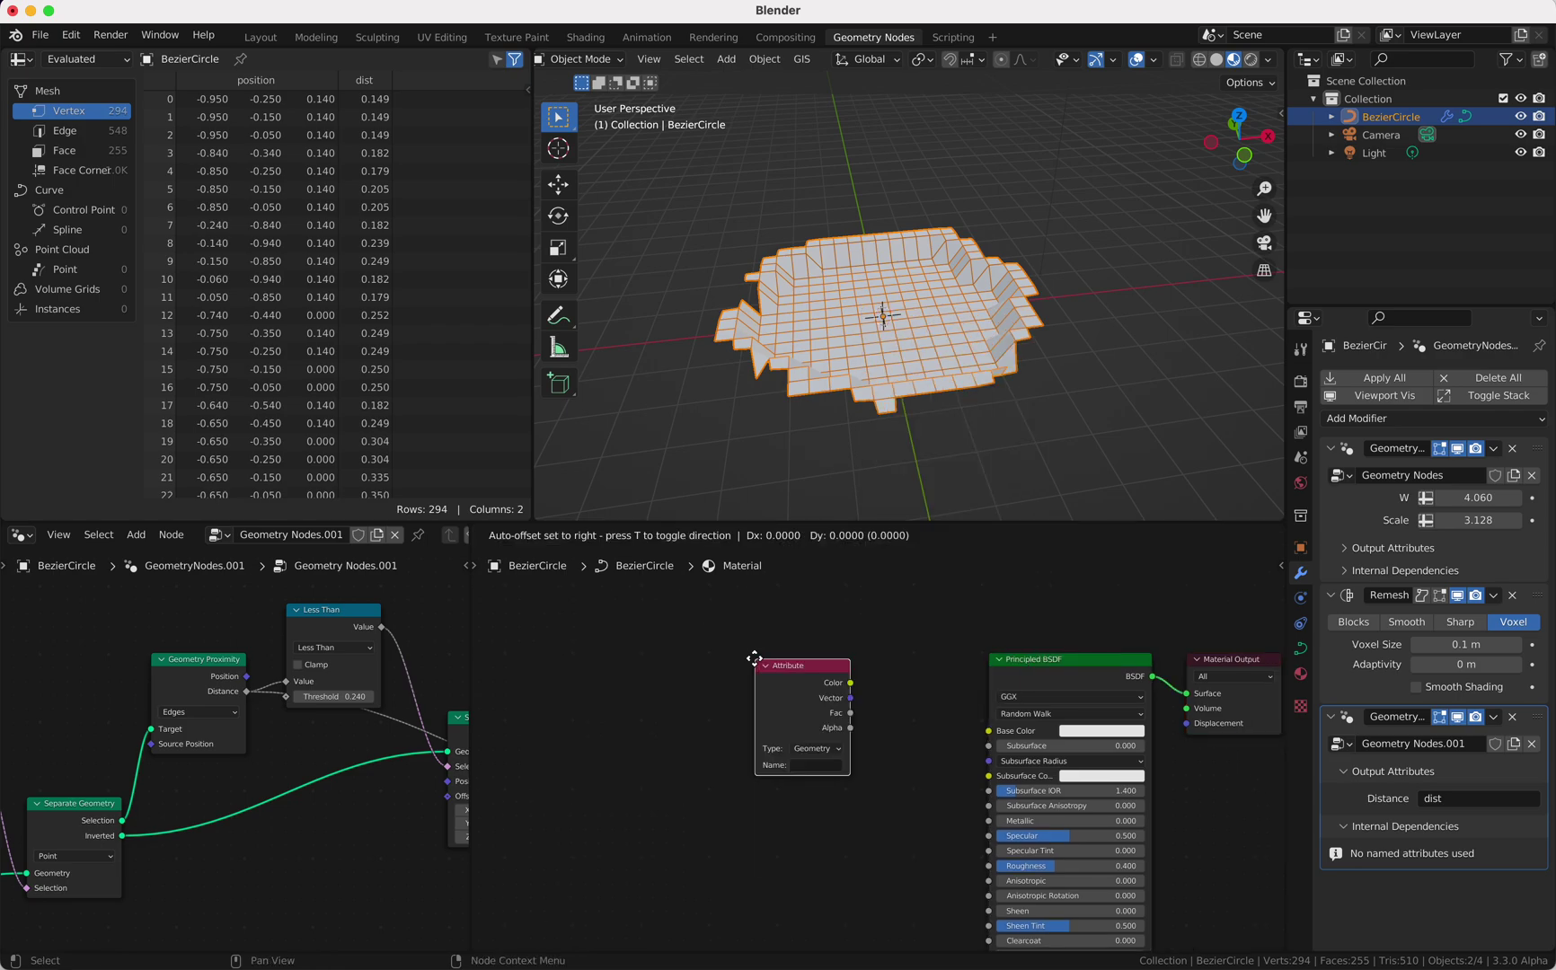
{"action": "left_click", "coordinate": [653, 689]}
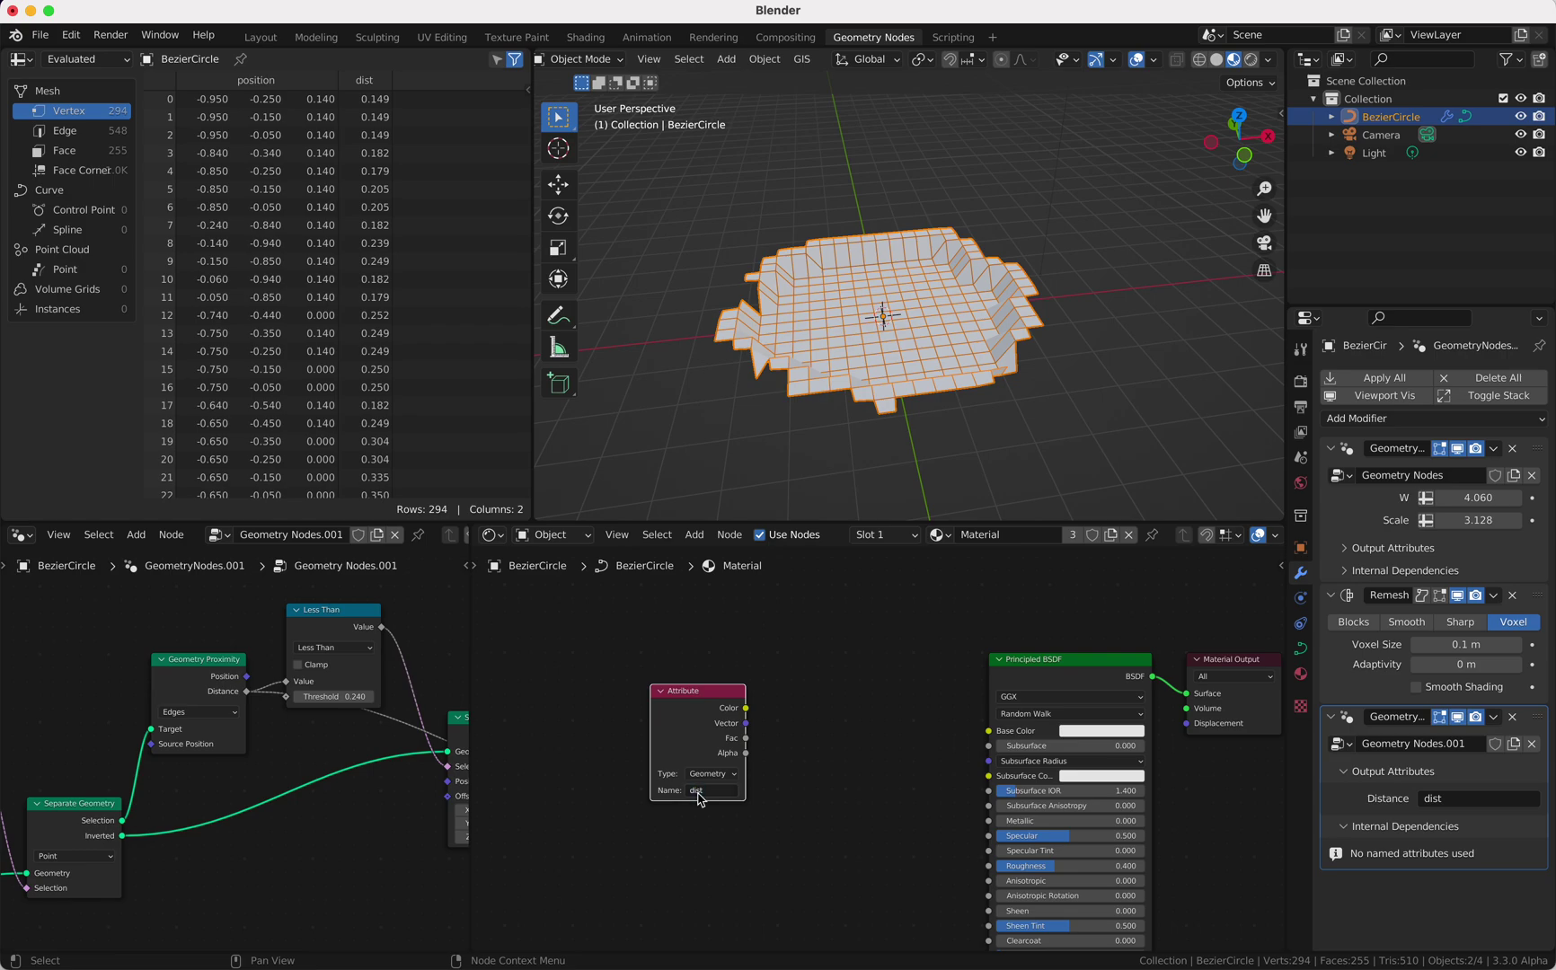
- Add a ColorRamp node and connect the Attribute's Fac through it to the Principled BSDF's Base Color
{"action": "left_click_drag", "start_coordinate": [706, 696], "coordinate": [569, 694]}
{"action": "key", "text": "shift+a"}
{"action": "type", "text": "s"}
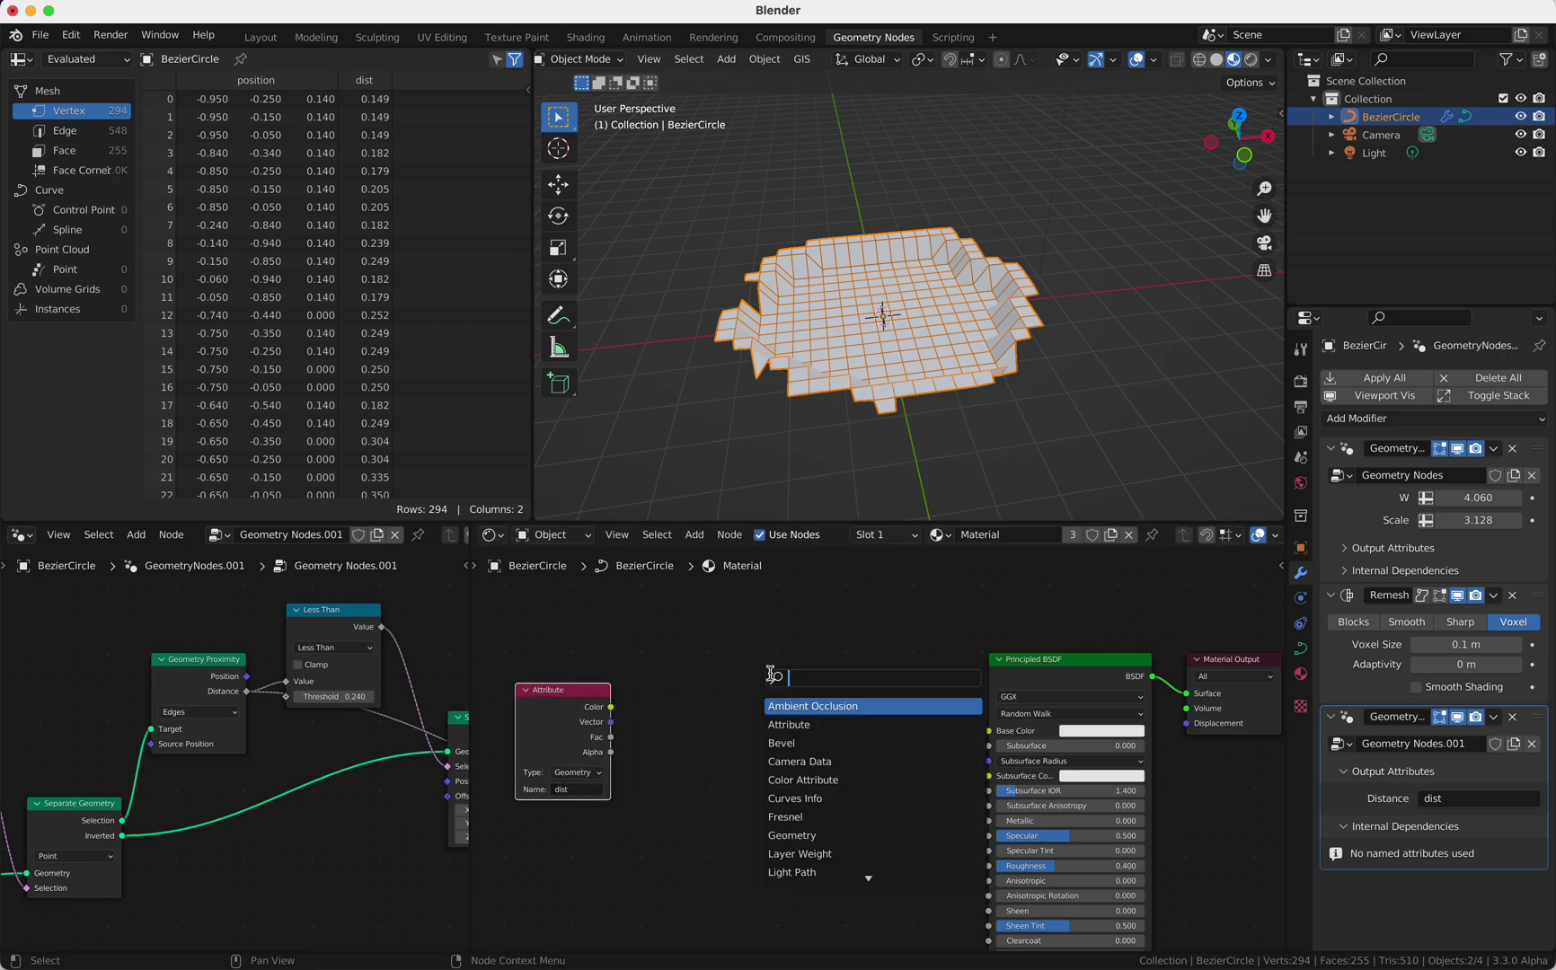
{"action": "type", "text": "col"}
{"action": "key", "text": "Return"}
{"action": "left_click", "coordinate": [730, 628]}
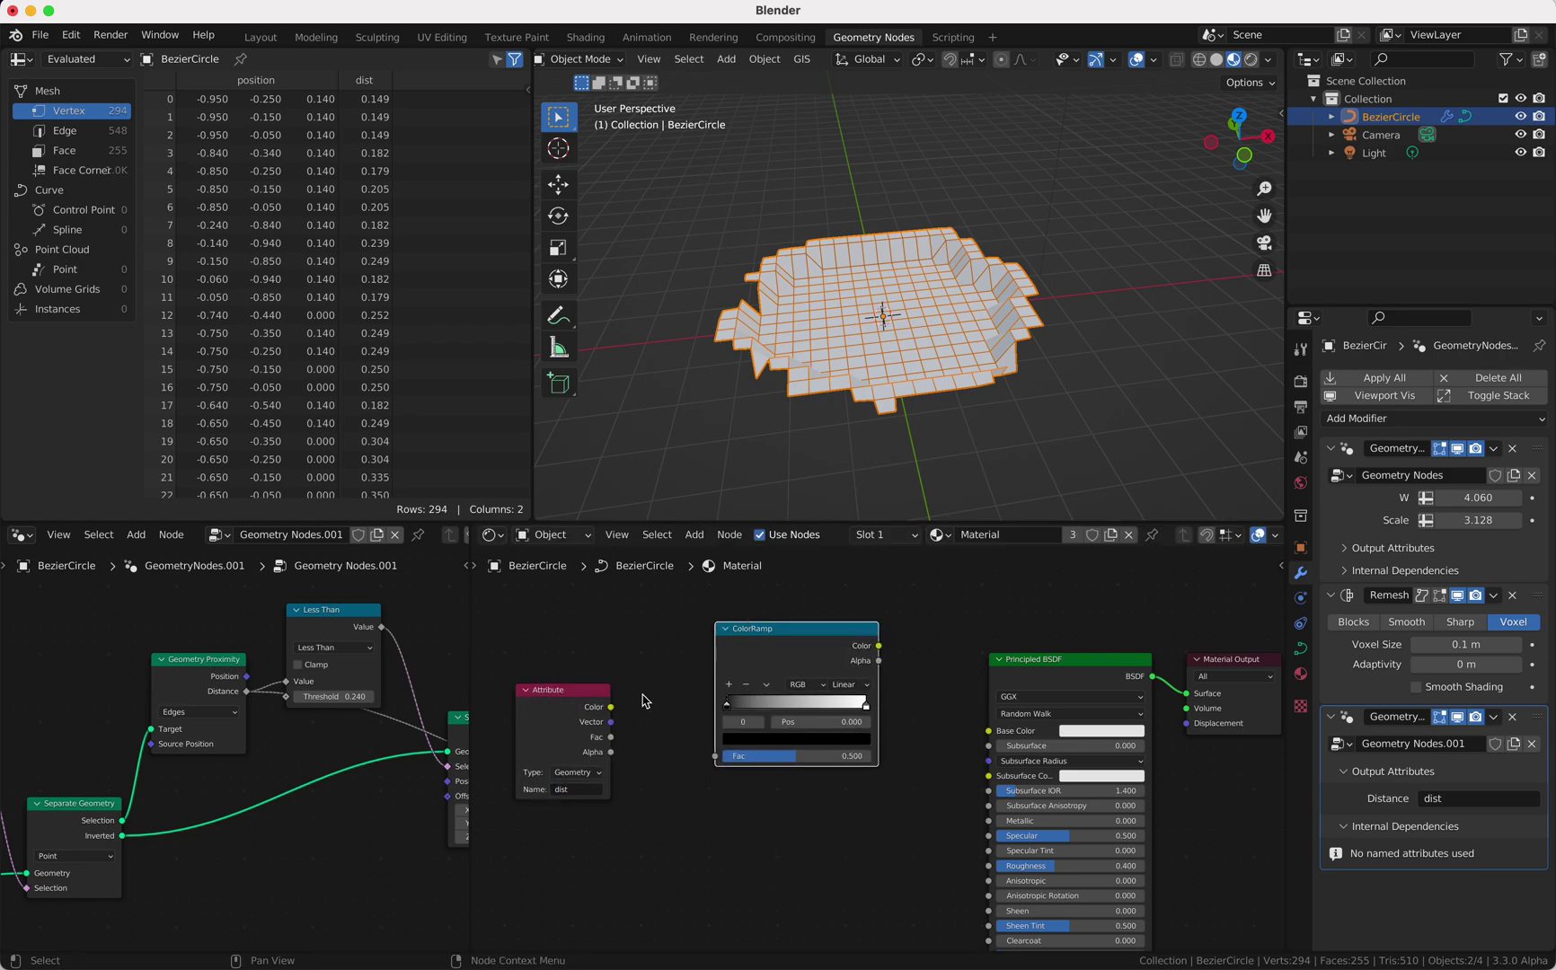
{"action": "left_click_drag", "start_coordinate": [614, 740], "coordinate": [716, 755]}
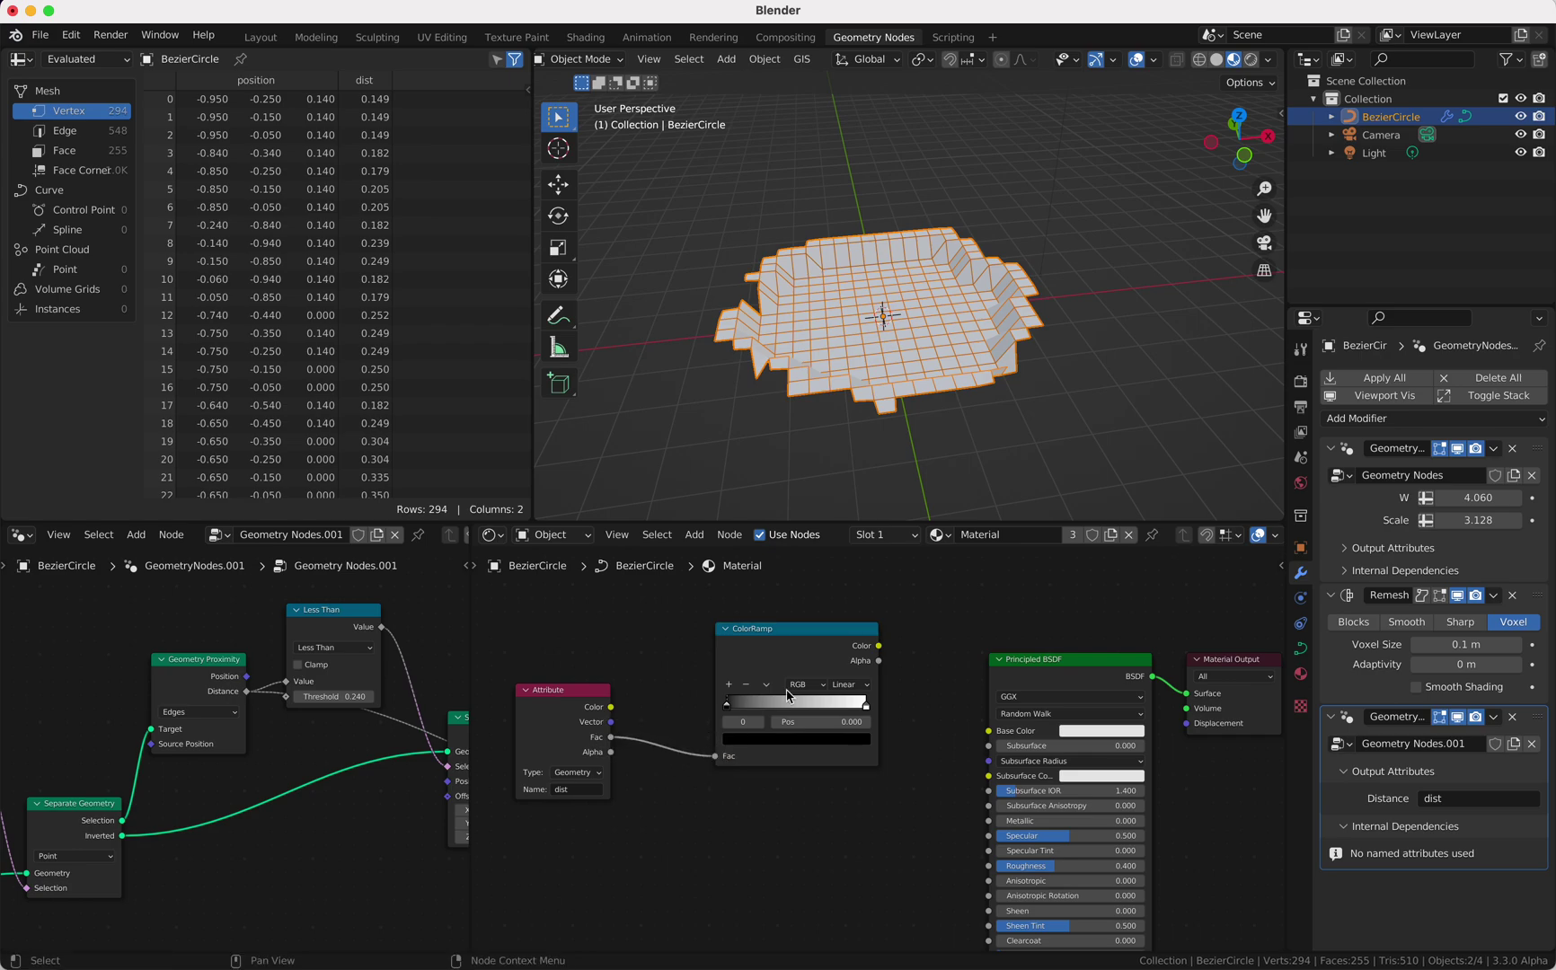
{"action": "left_click_drag", "start_coordinate": [879, 646], "coordinate": [989, 730]}
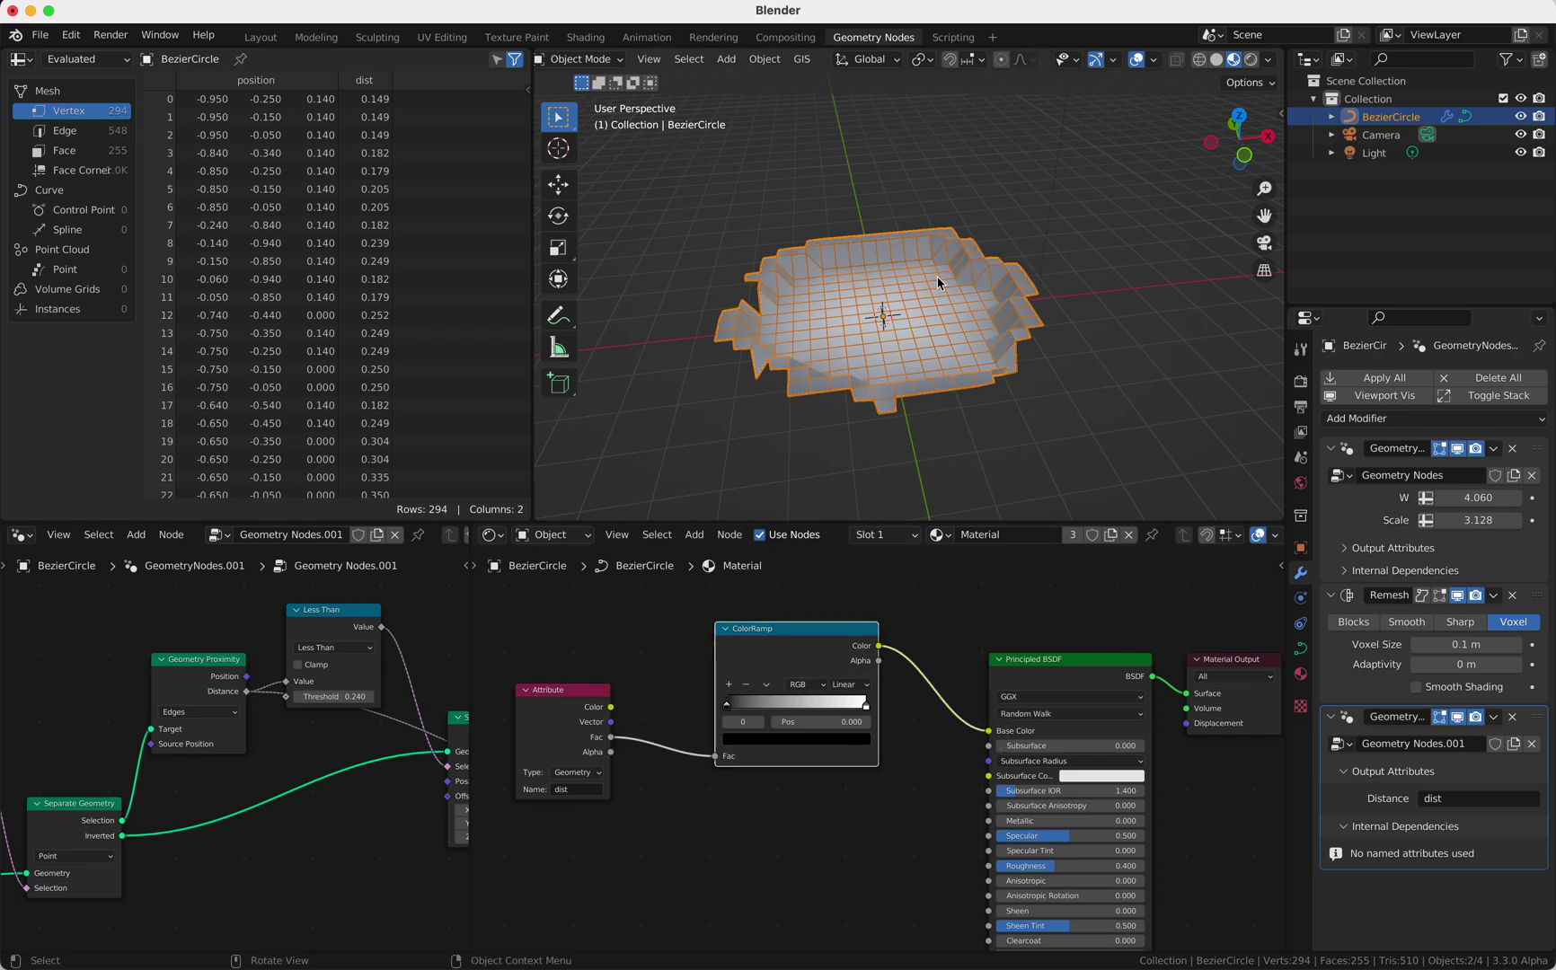
- Change the ColorRamp's black stop to bright red
{"action": "middle_click_drag", "start_coordinate": [939, 284], "coordinate": [925, 269]}
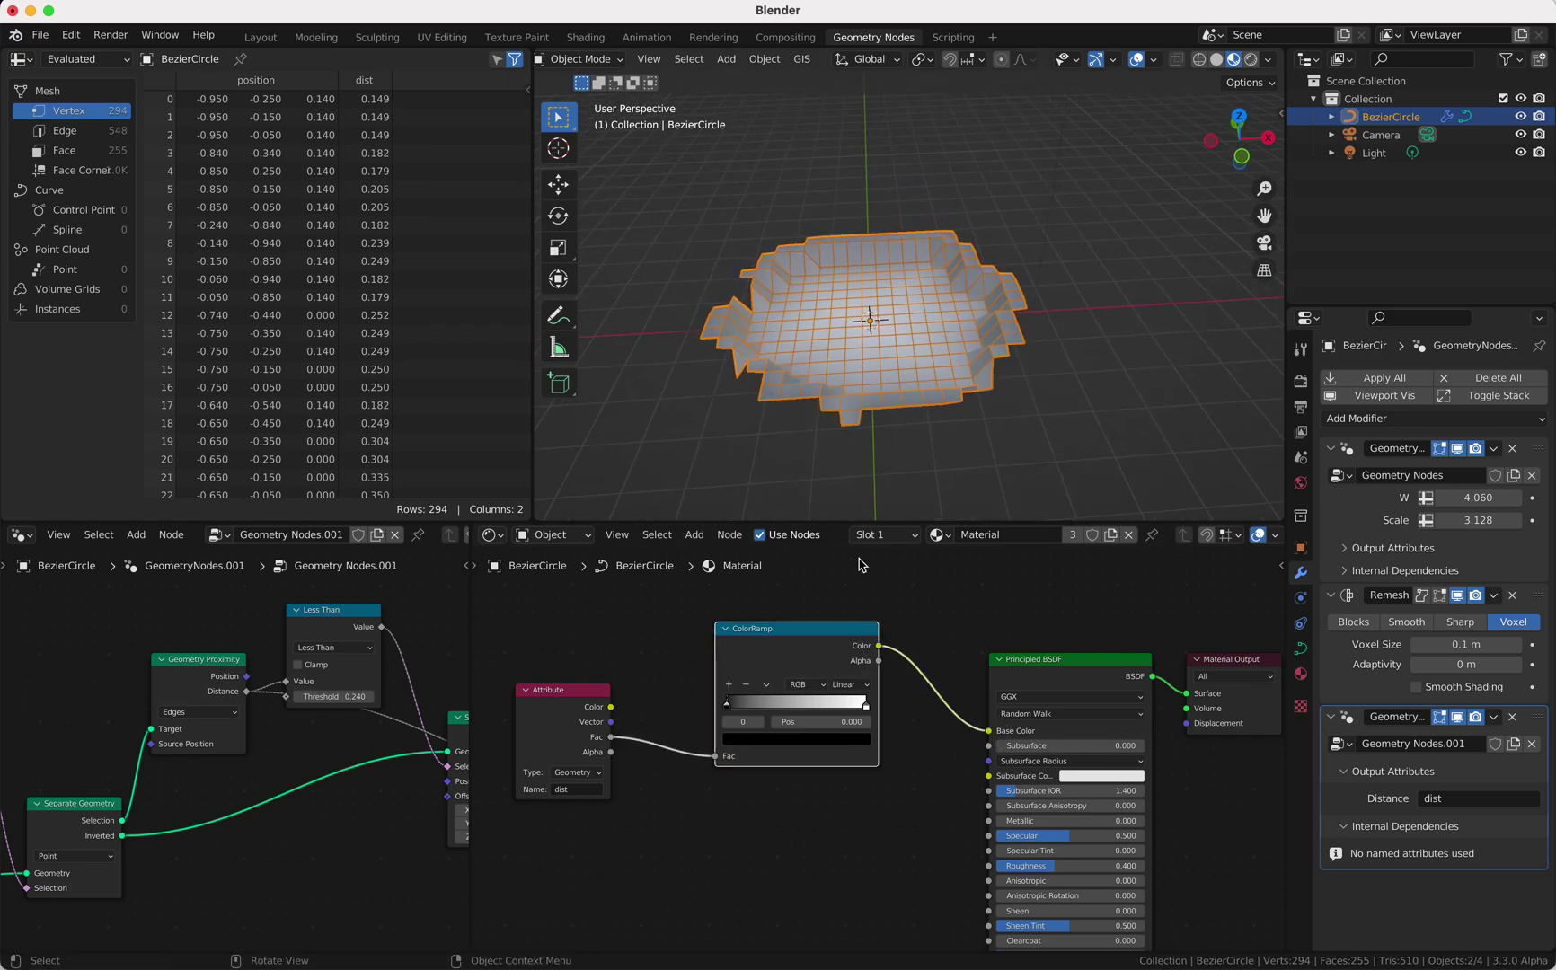
{"action": "left_click", "coordinate": [829, 742]}
{"action": "left_click_drag", "start_coordinate": [843, 562], "coordinate": [840, 553]}
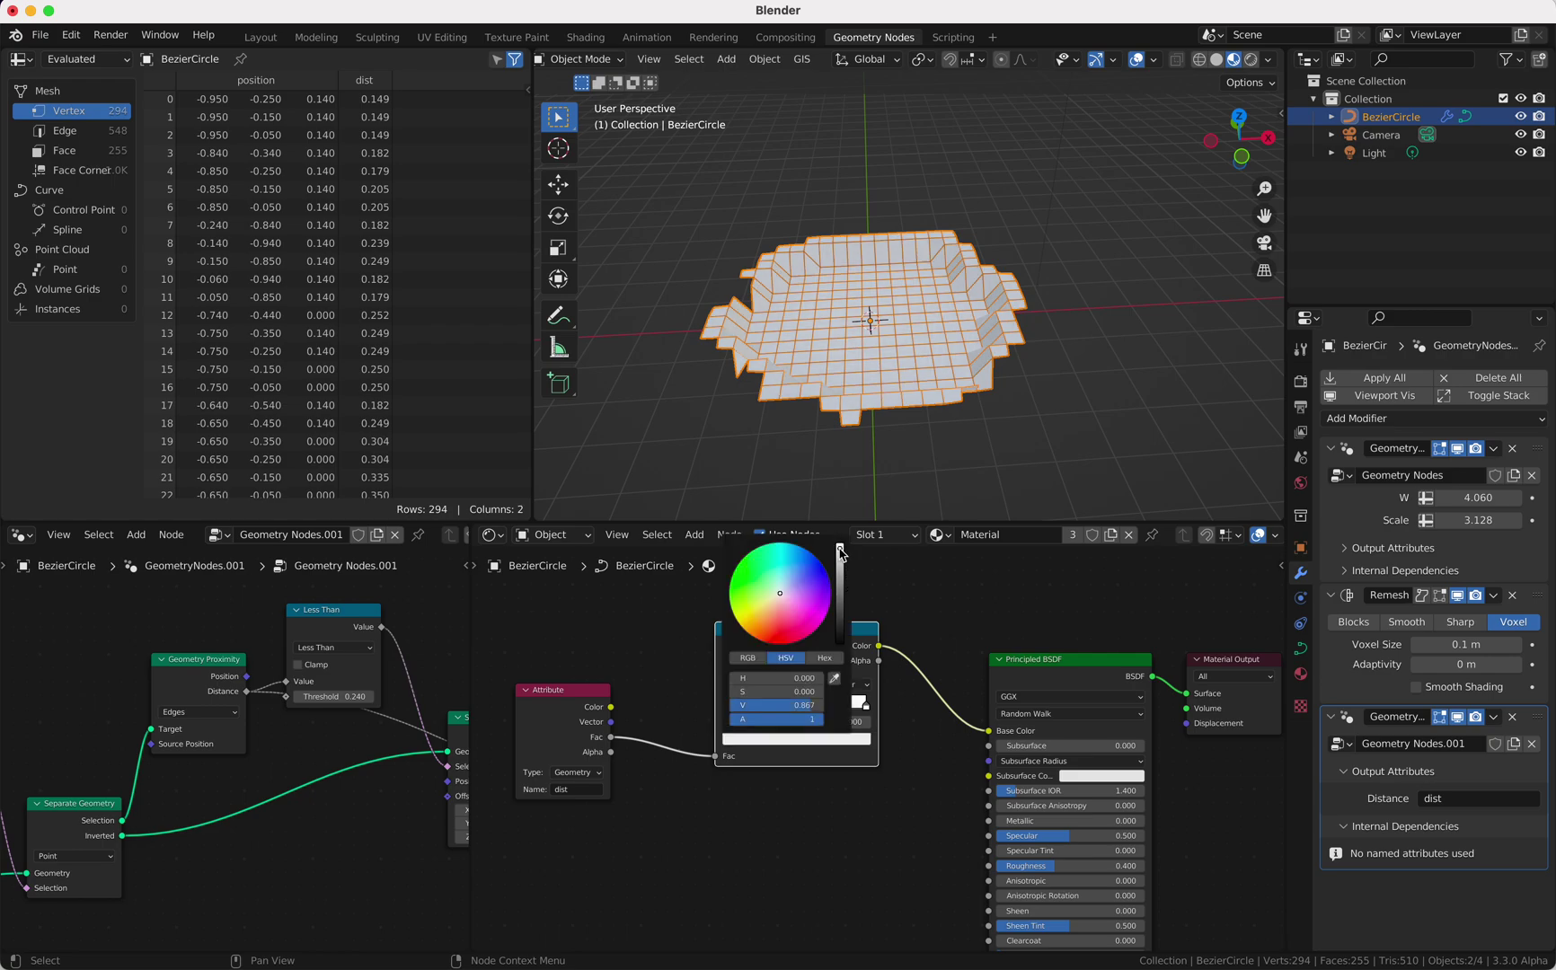
{"action": "left_click", "coordinate": [784, 641]}
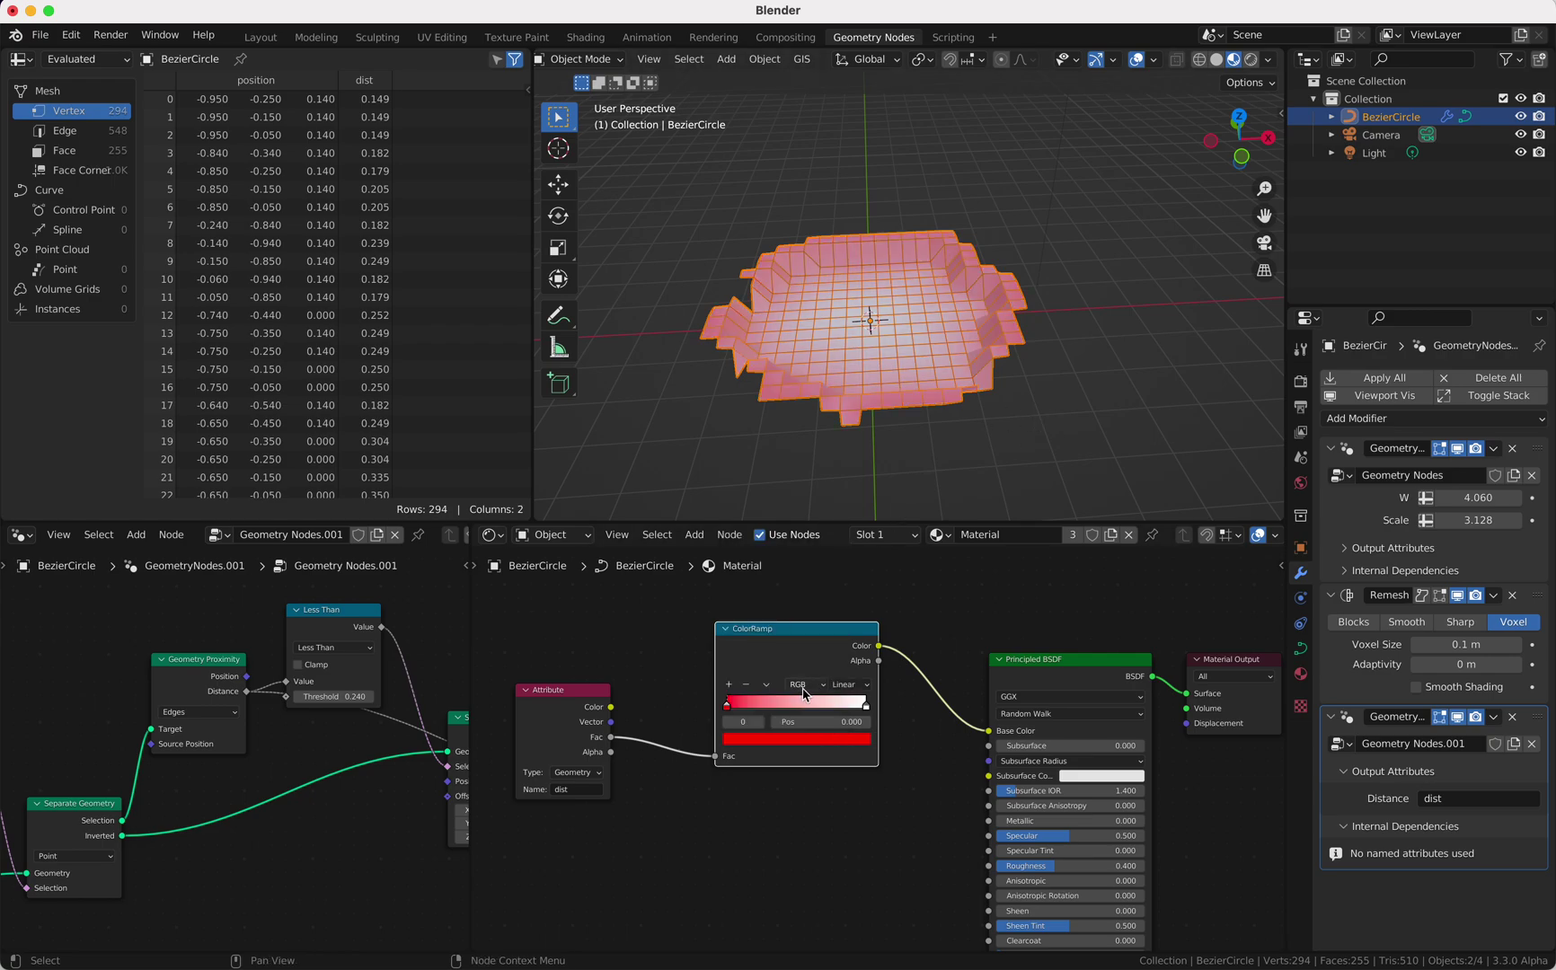
- Change the ColorRamp's white stop to bright green and move both stops inward, placing the red one at 0.234
{"action": "left_click", "coordinate": [864, 706]}
{"action": "left_click", "coordinate": [852, 739]}
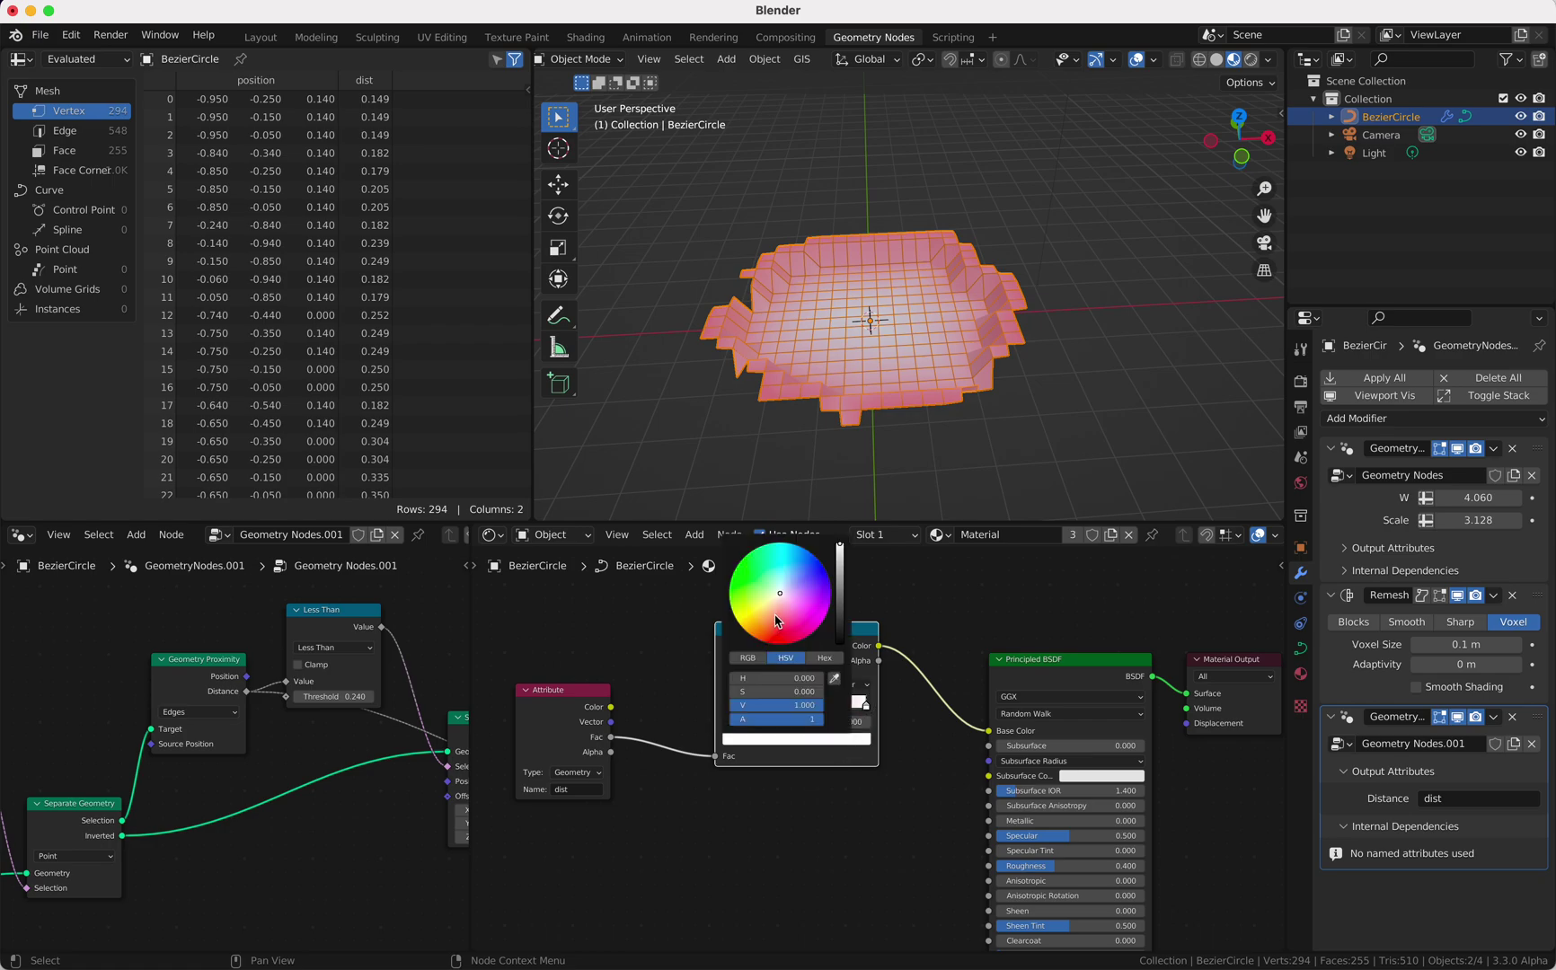
{"action": "left_click", "coordinate": [747, 589]}
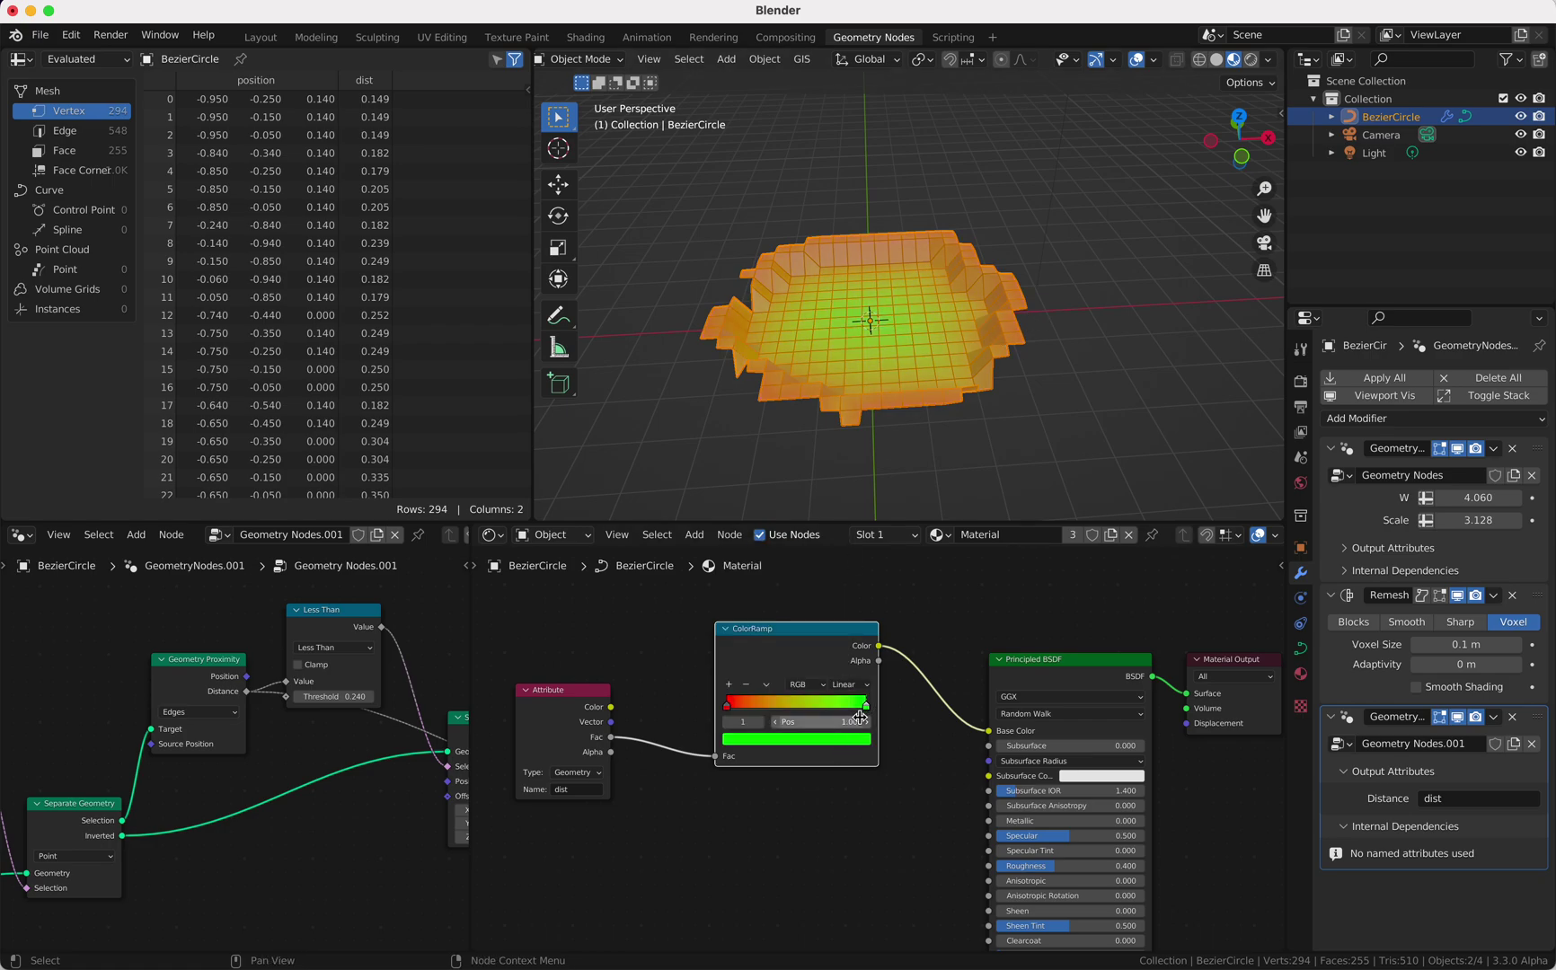
{"action": "left_click_drag", "start_coordinate": [867, 709], "coordinate": [756, 715]}
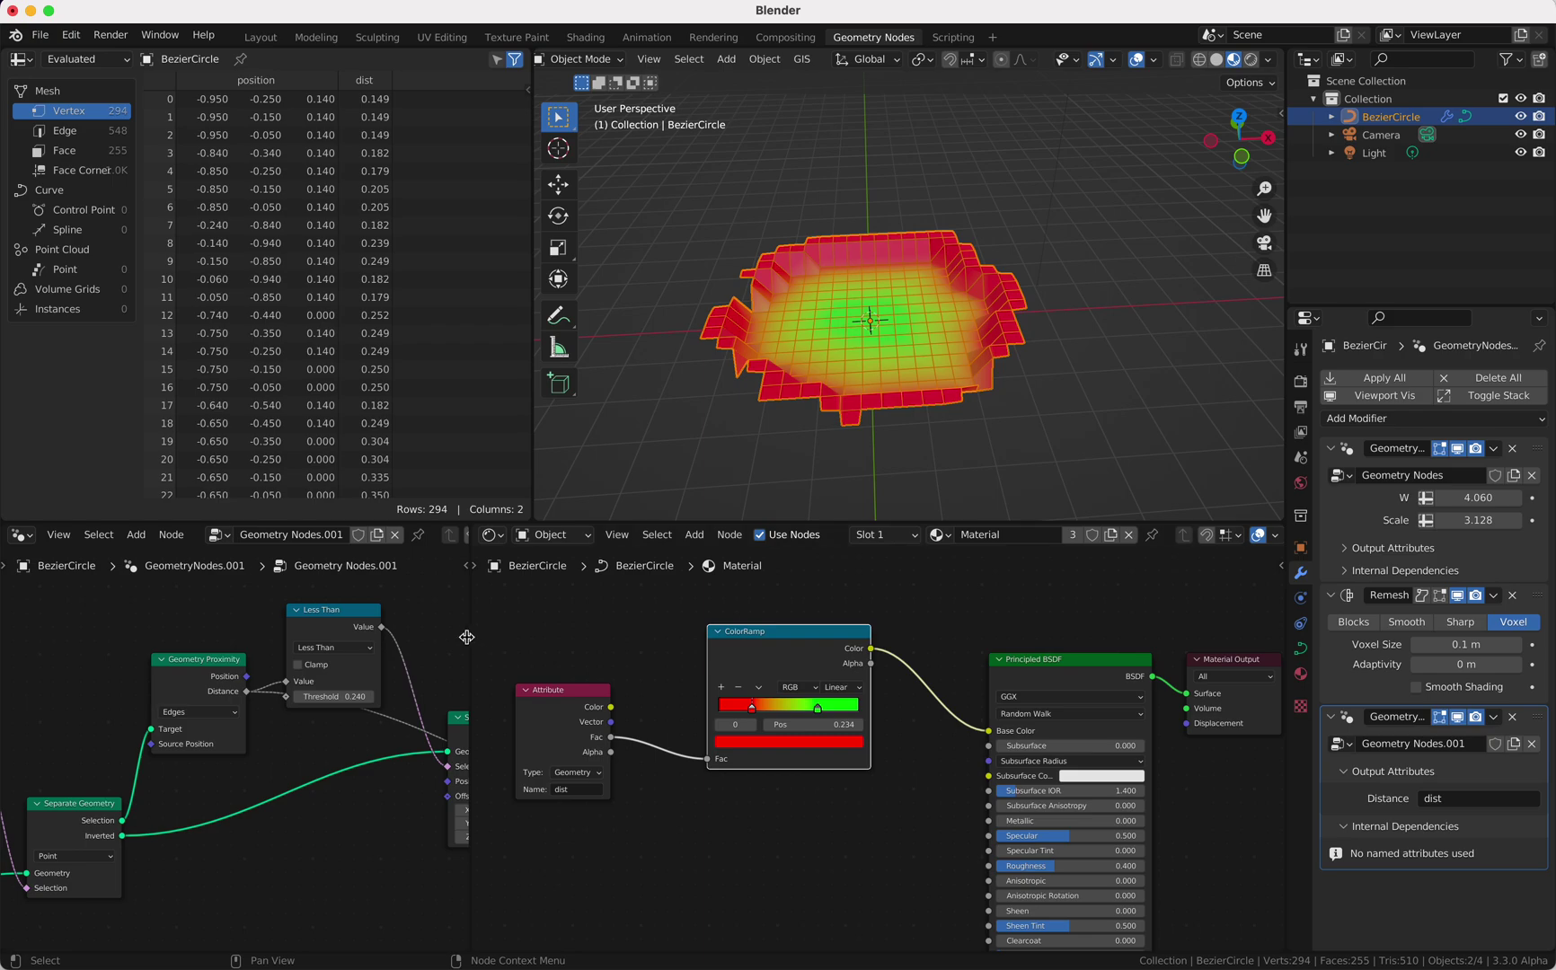
- Widen the geometry node editor by shifting its border with the Shader Editor
{"action": "left_click_drag", "start_coordinate": [468, 627], "coordinate": [709, 624]}
{"action": "scroll", "coordinate": [548, 730], "scroll_direction": "left", "scroll_amount": 5}
{"action": "scroll", "coordinate": [539, 728], "scroll_direction": "left", "scroll_amount": 8}
{"action": "scroll", "coordinate": [539, 728], "scroll_direction": "up", "scroll_amount": 3}
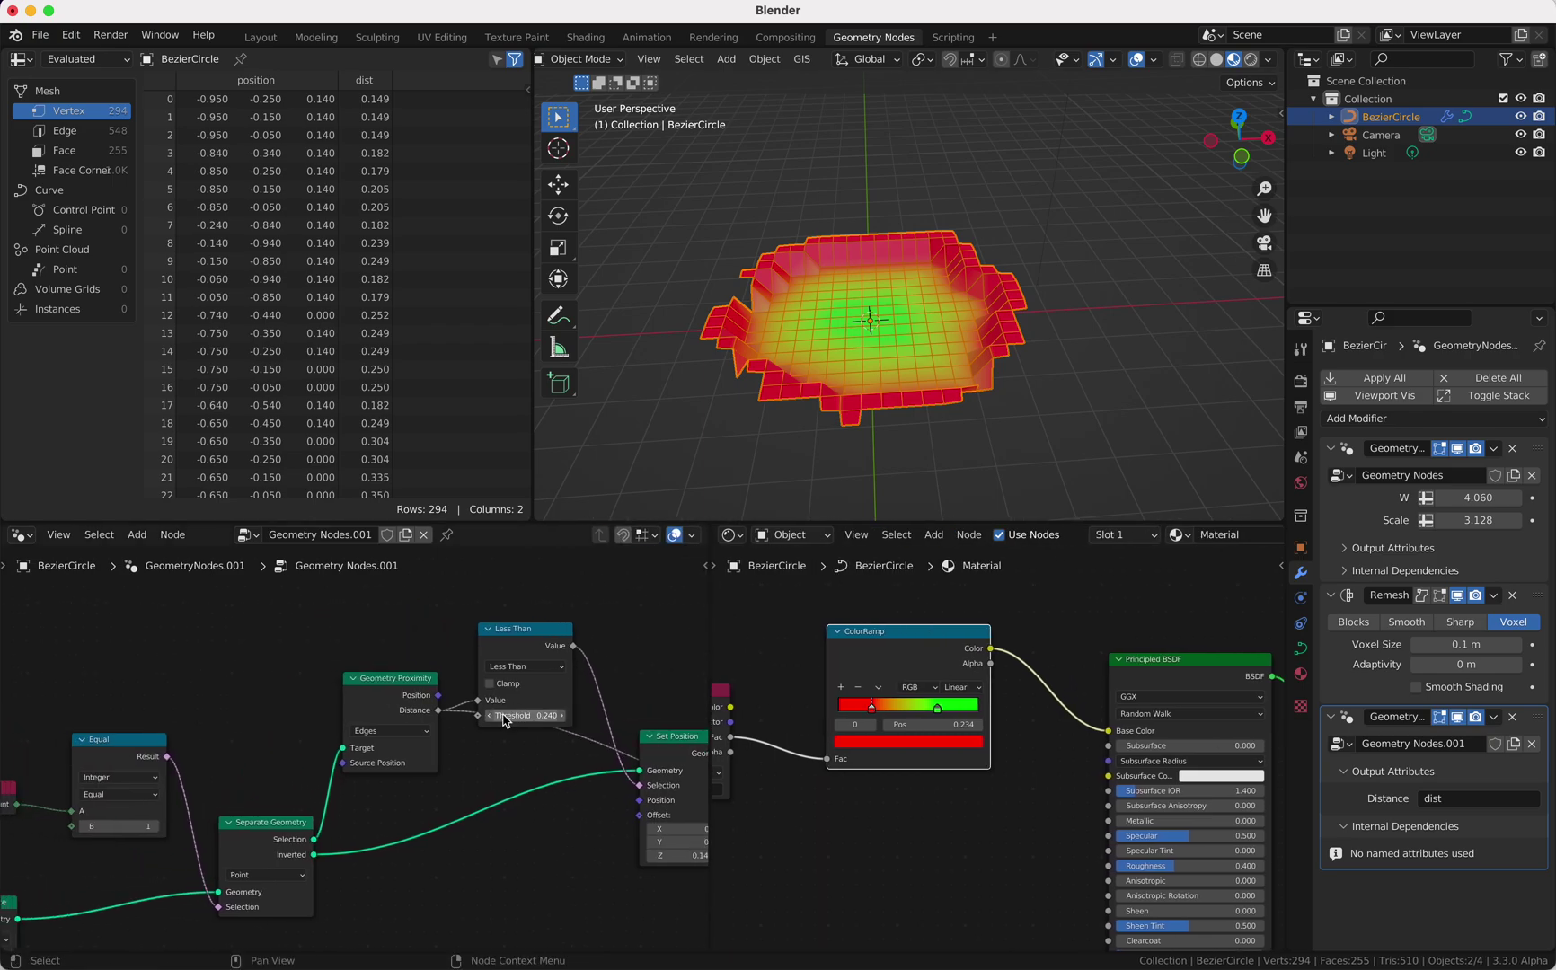
- Add a Group Input node above Geometry Proximity and expose the Less Than node's Threshold as a group input through it
{"action": "key", "text": "shift+a"}
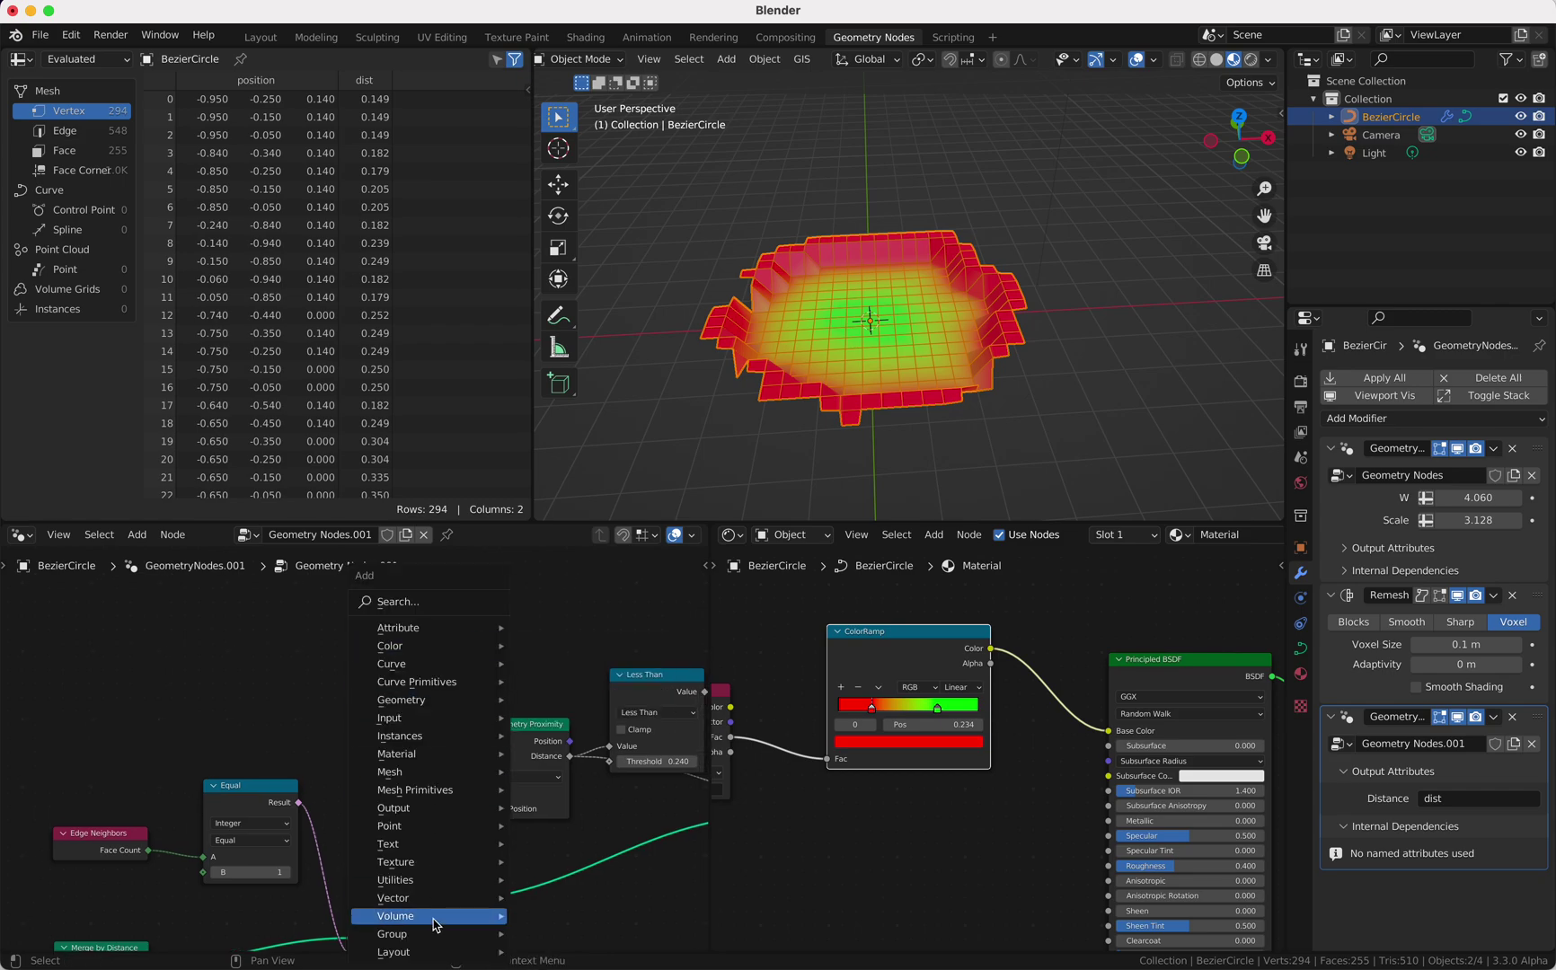
{"action": "mouse_move", "coordinate": [445, 935]}
{"action": "left_click", "coordinate": [586, 891]}
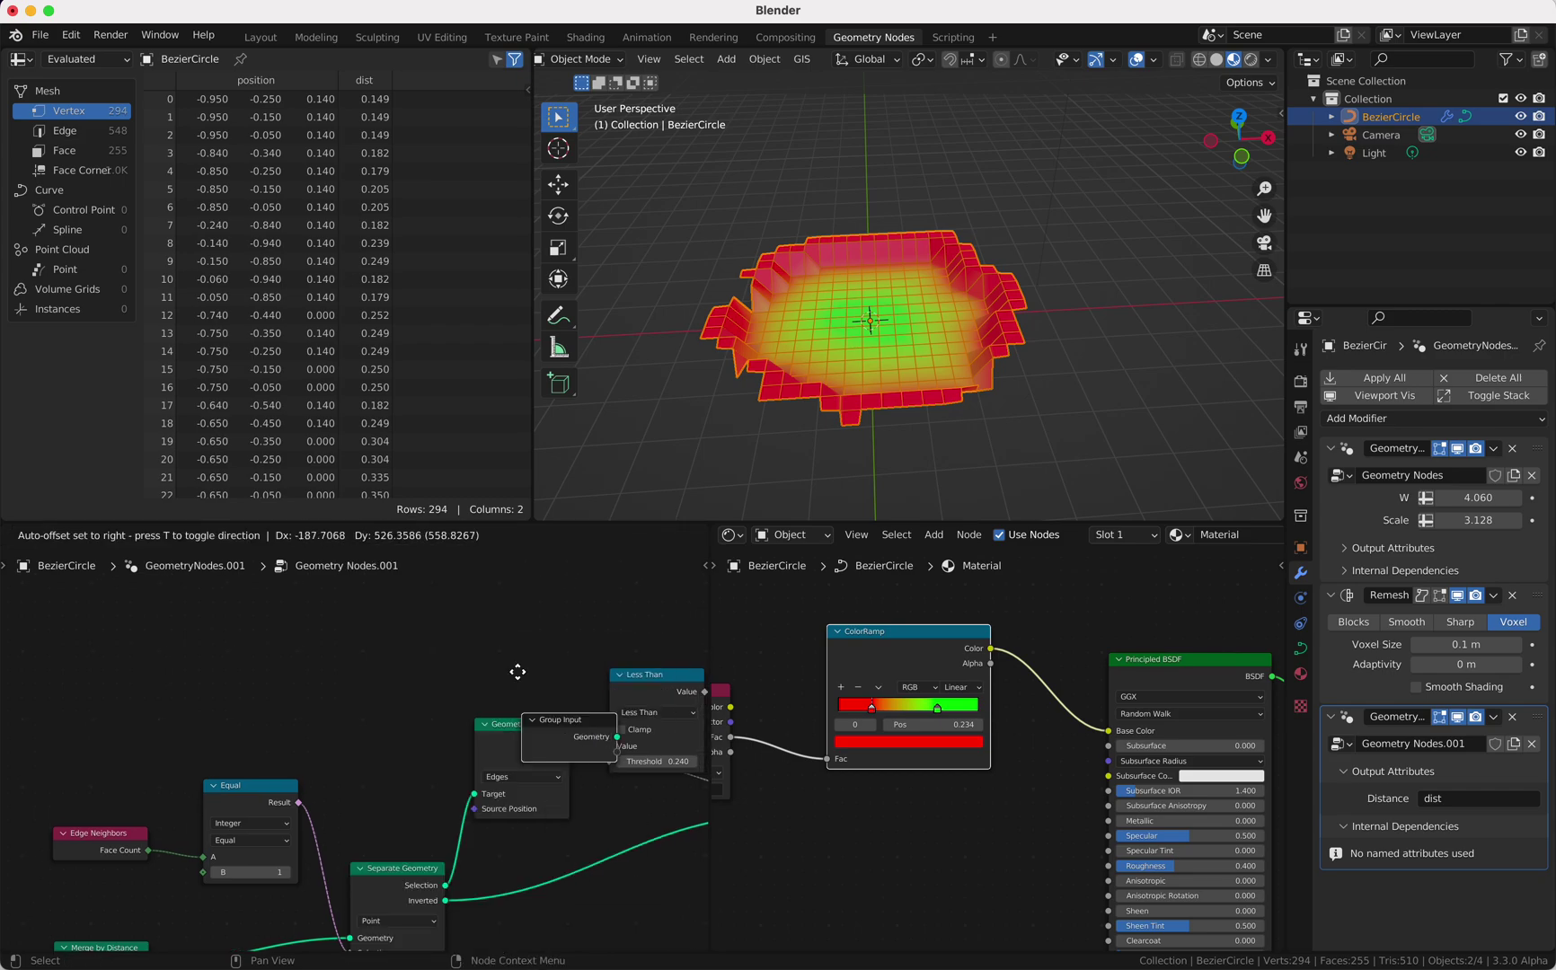
{"action": "left_click", "coordinate": [479, 640]}
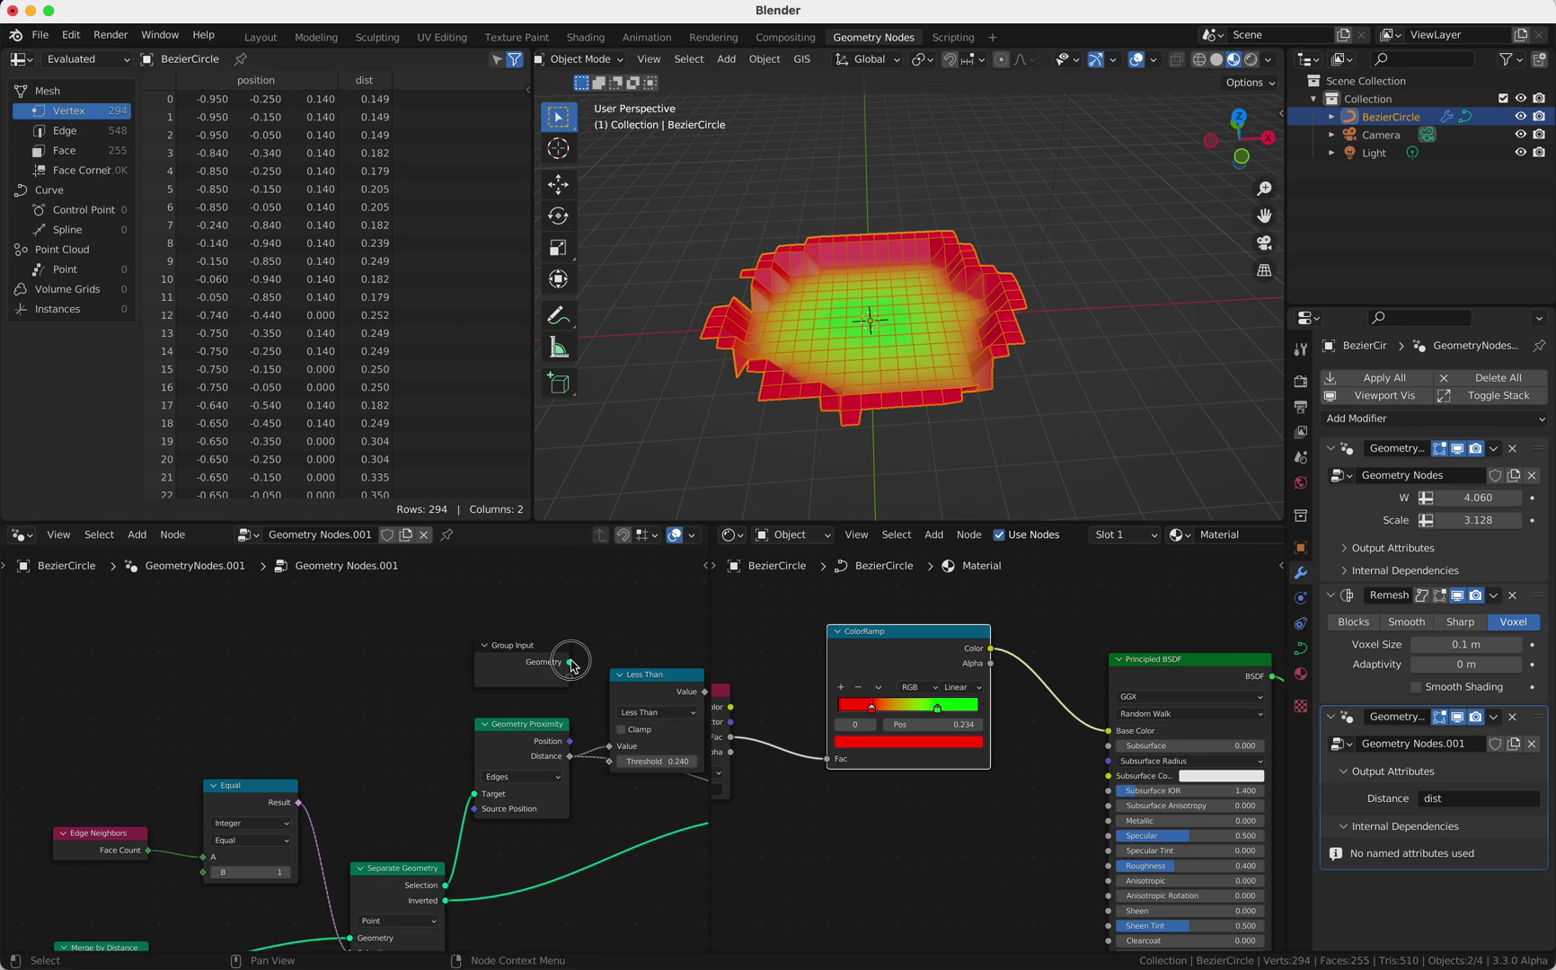
{"action": "left_click", "coordinate": [582, 697]}
{"action": "left_click_drag", "start_coordinate": [610, 762], "coordinate": [569, 677]}
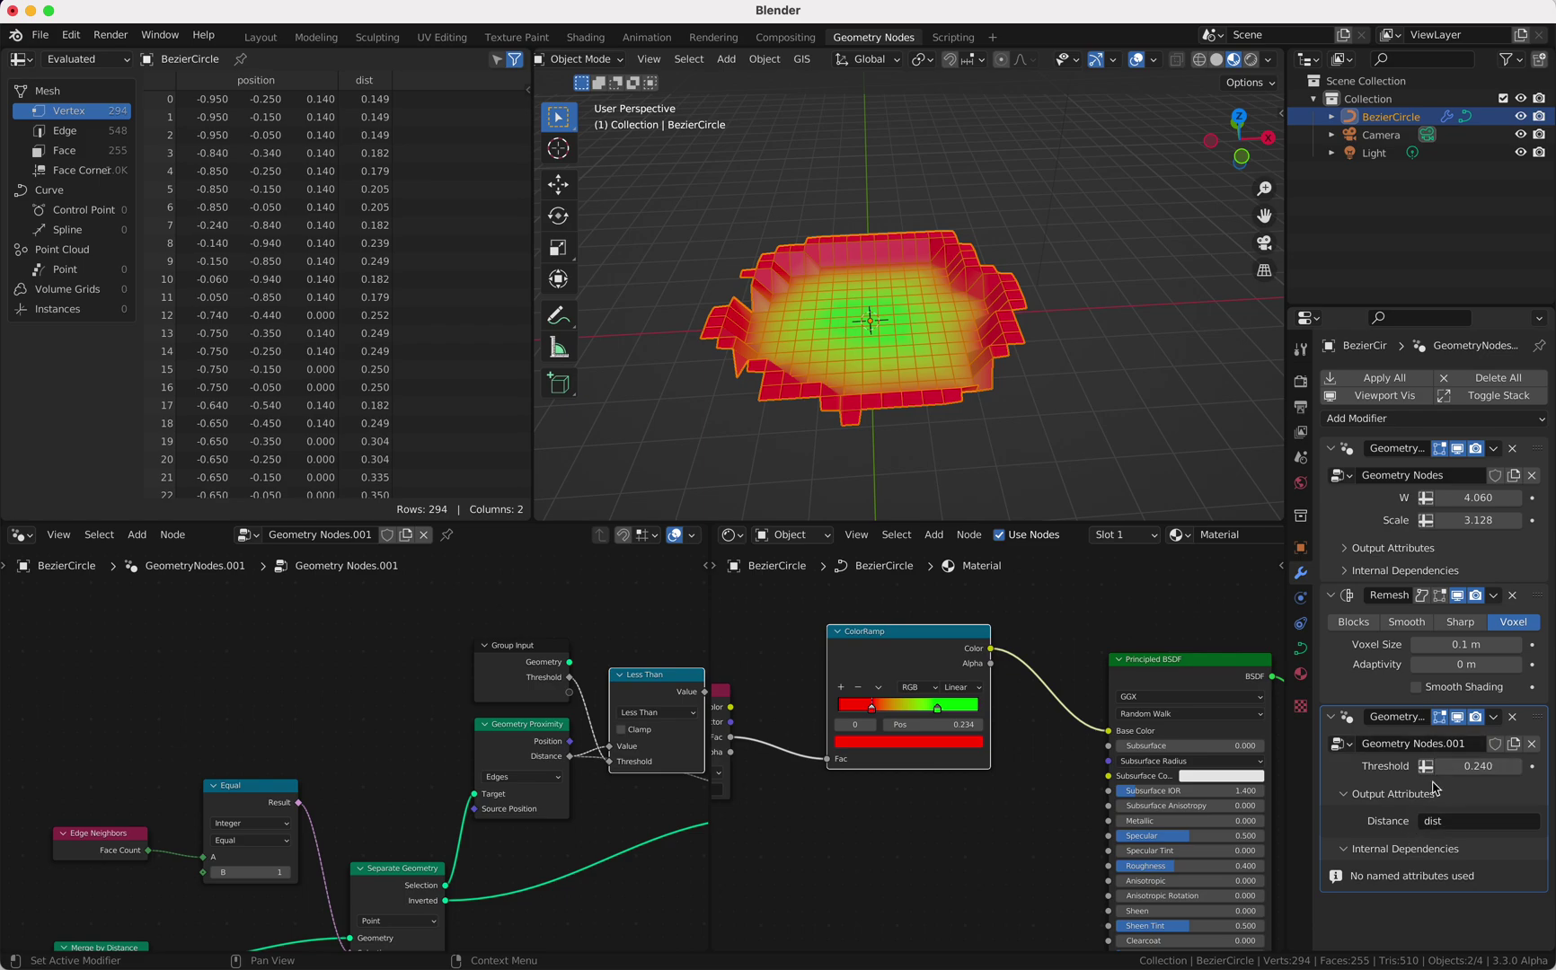
- Set the modifier's exposed Threshold to 0.322 and inspect the widened raised rim from several angles
{"action": "left_click_drag", "start_coordinate": [1437, 766], "coordinate": [1505, 767]}
{"action": "middle_click_drag", "start_coordinate": [886, 382], "coordinate": [898, 341]}
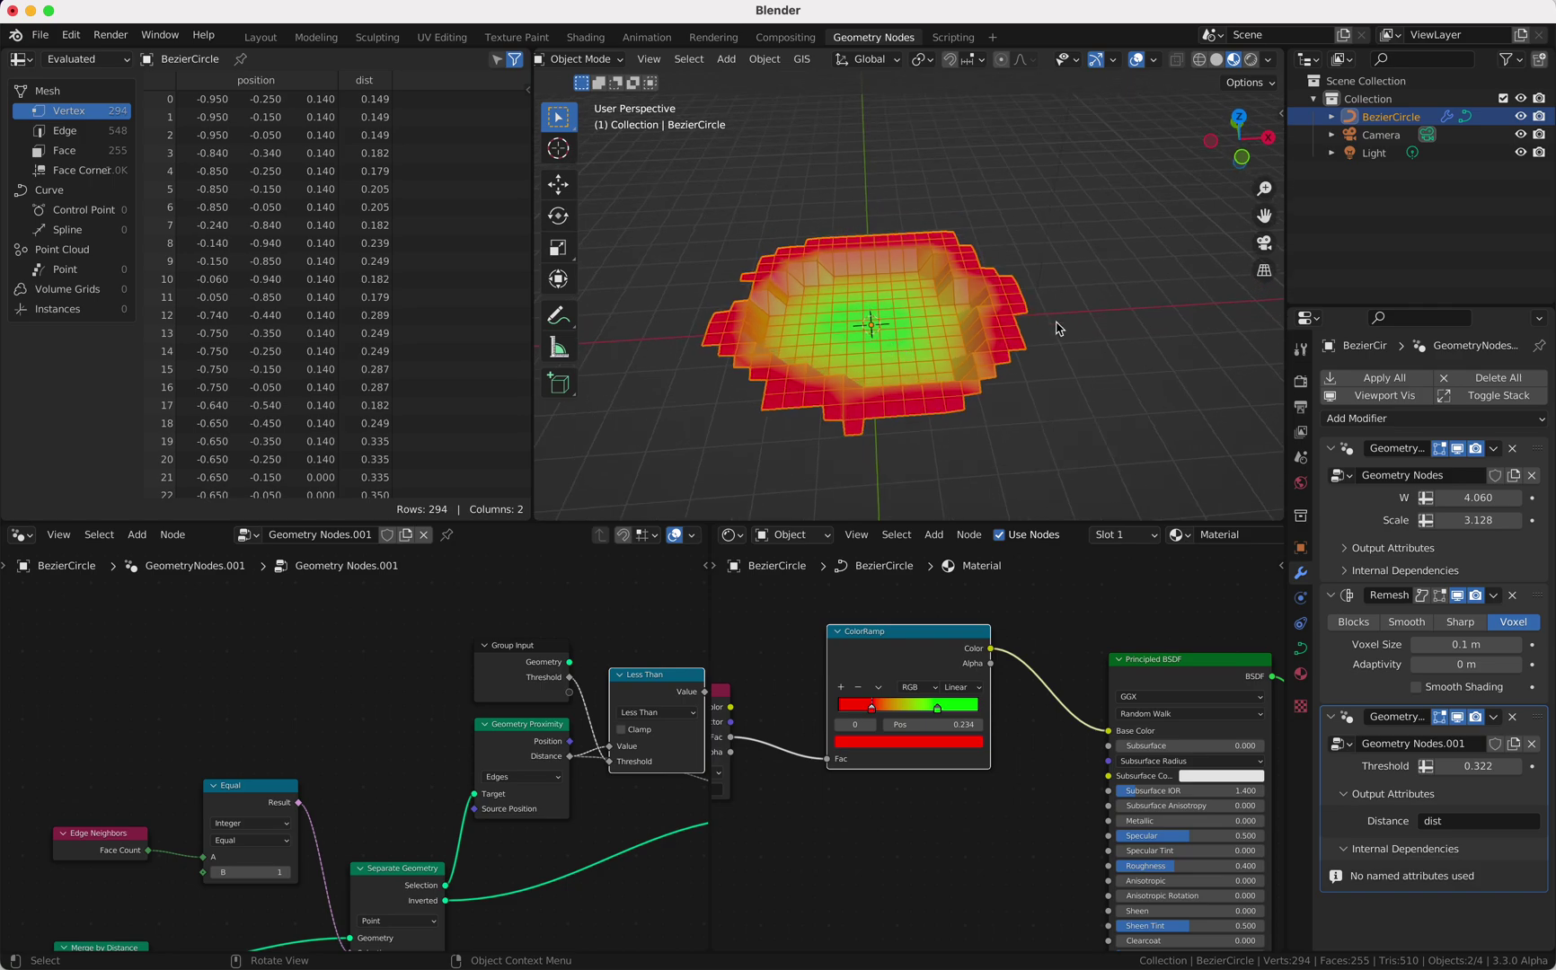
{"action": "middle_click_drag", "start_coordinate": [1057, 323], "coordinate": [1056, 322]}
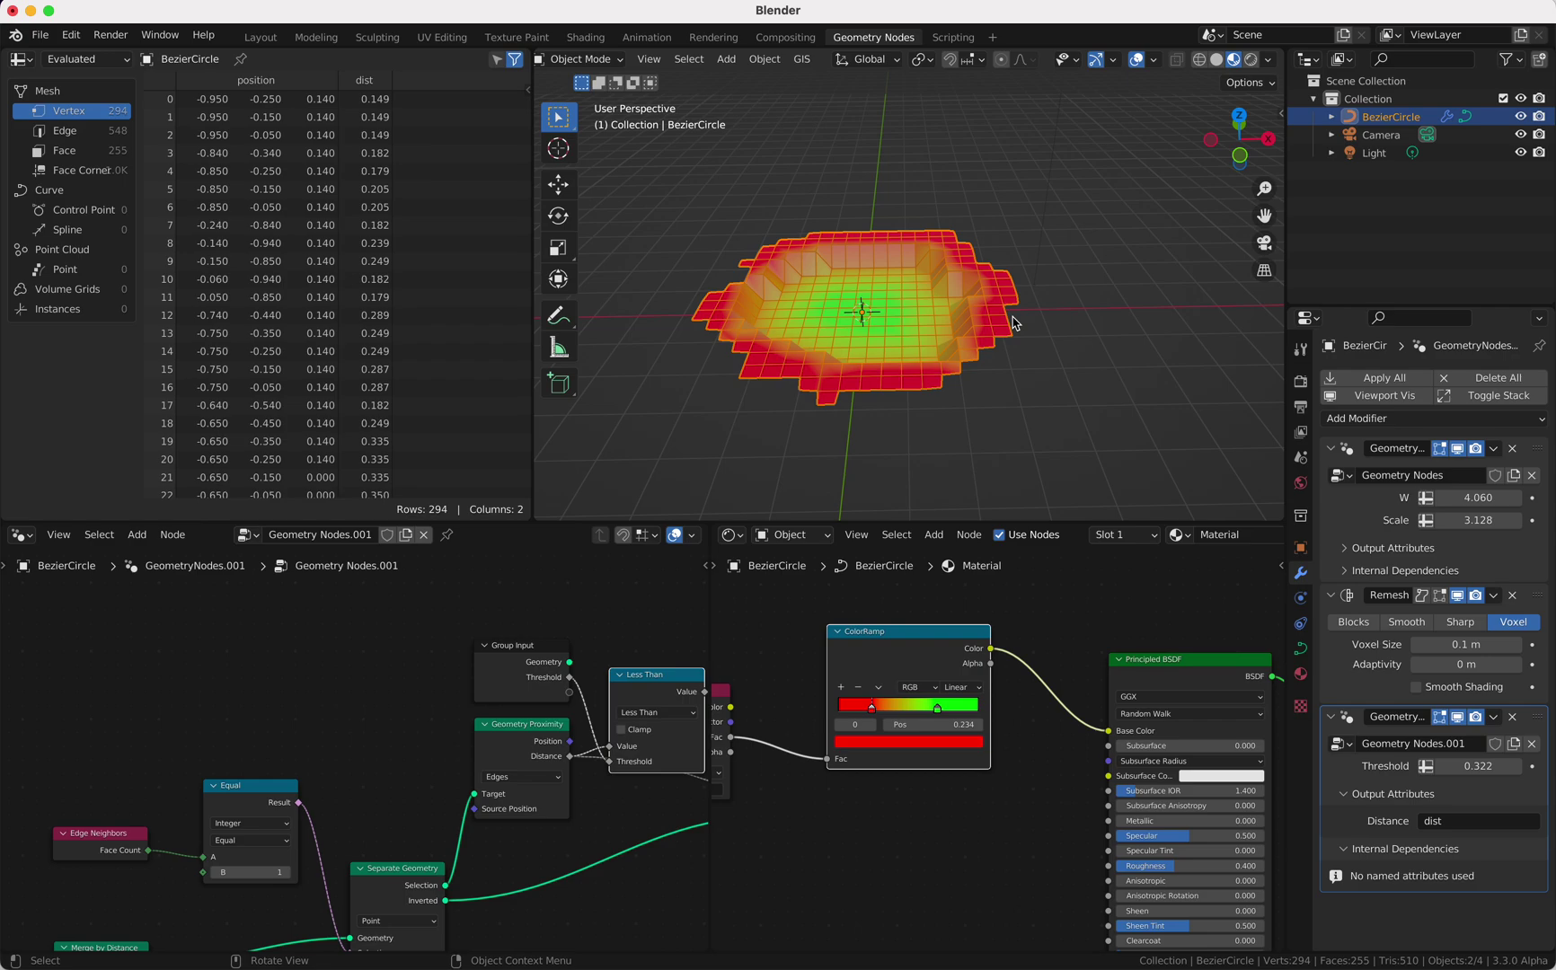
{"action": "middle_click_drag", "start_coordinate": [1014, 324], "coordinate": [1086, 296]}
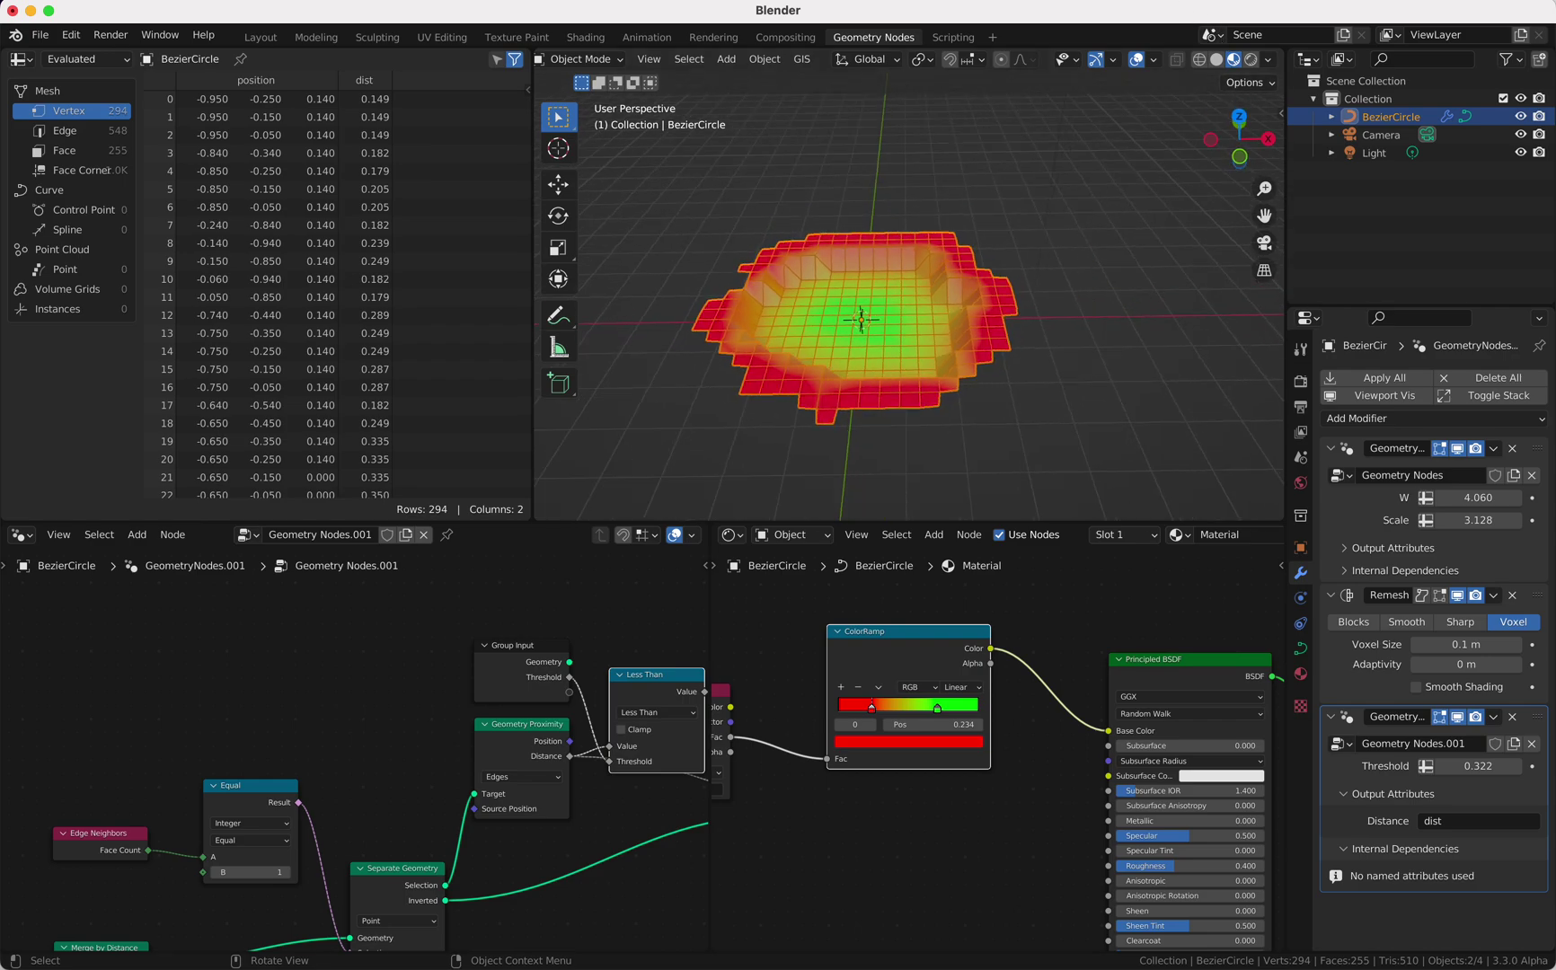